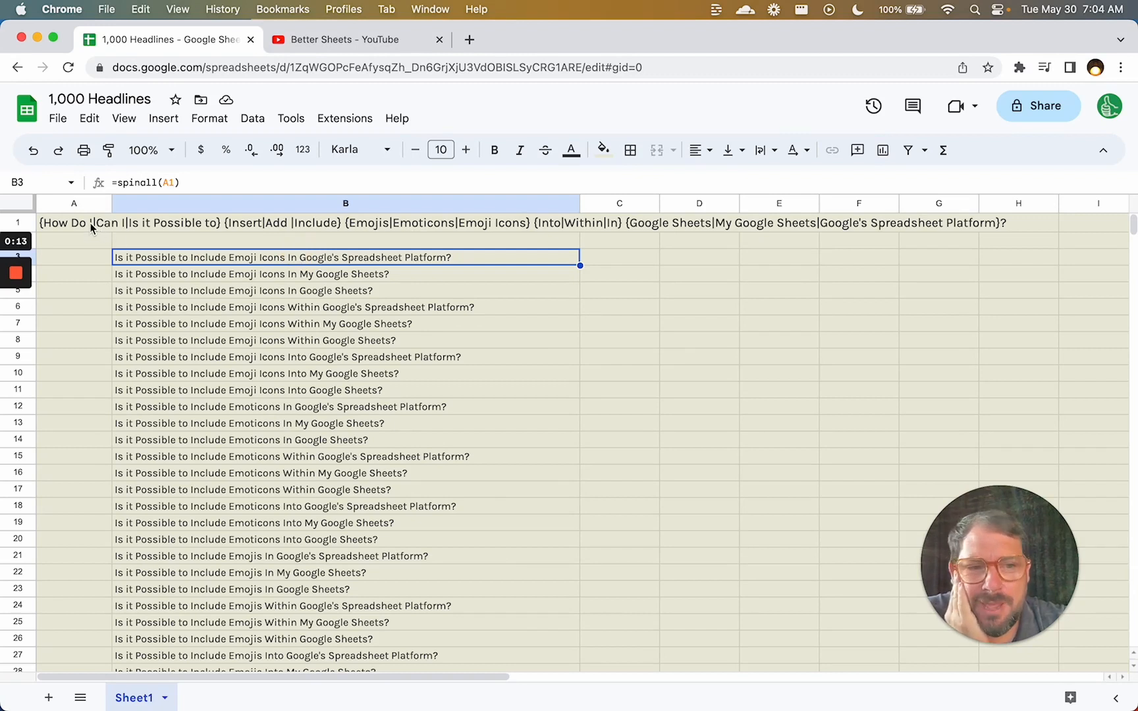
Review the spintax headline in A1 and the spinall formula in B3, checking where the list ends.
left_click(93, 227)
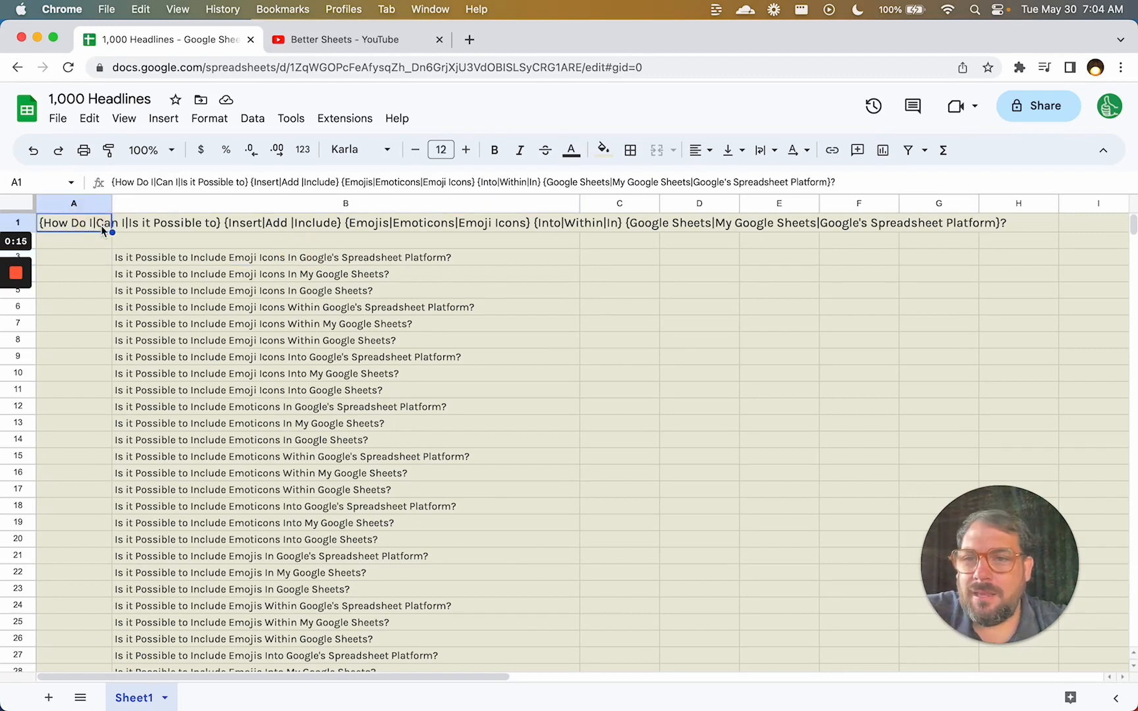
left_click(182, 261)
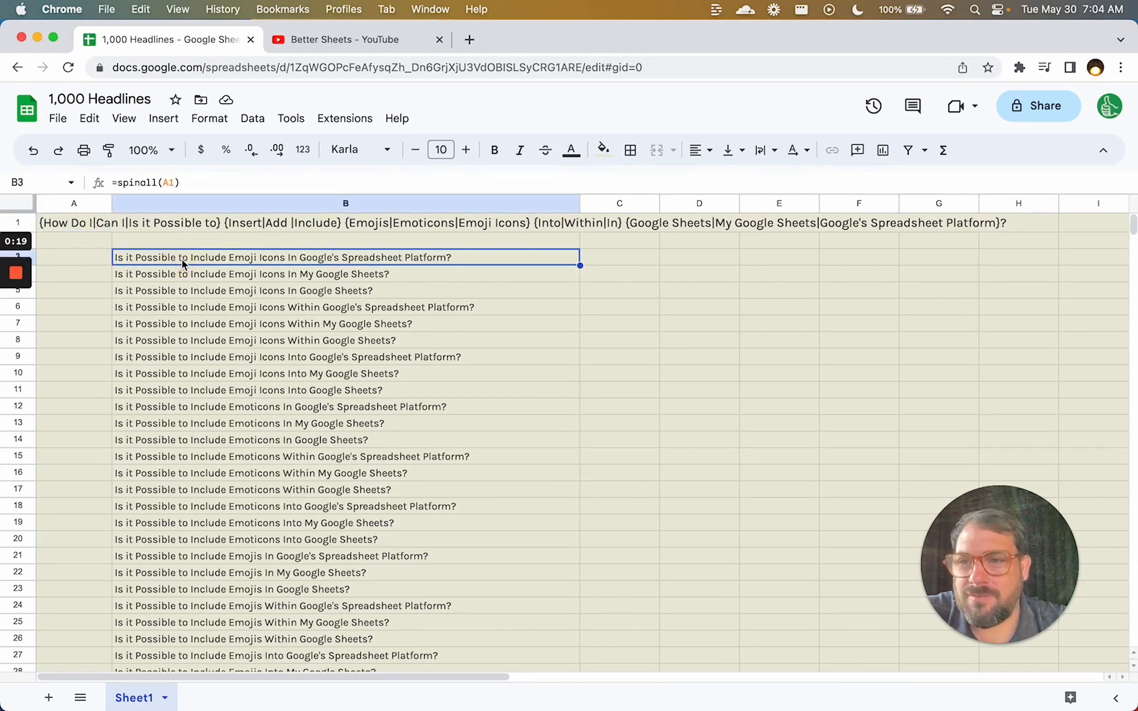
key("super+Down")
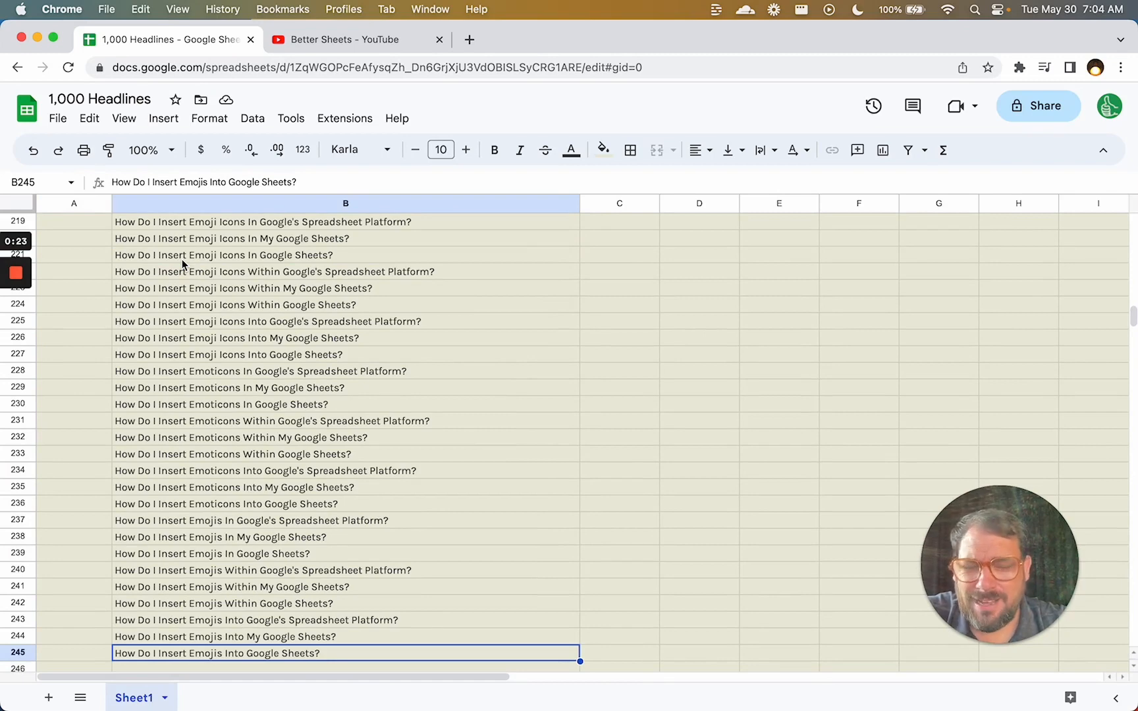
key("super+Up")
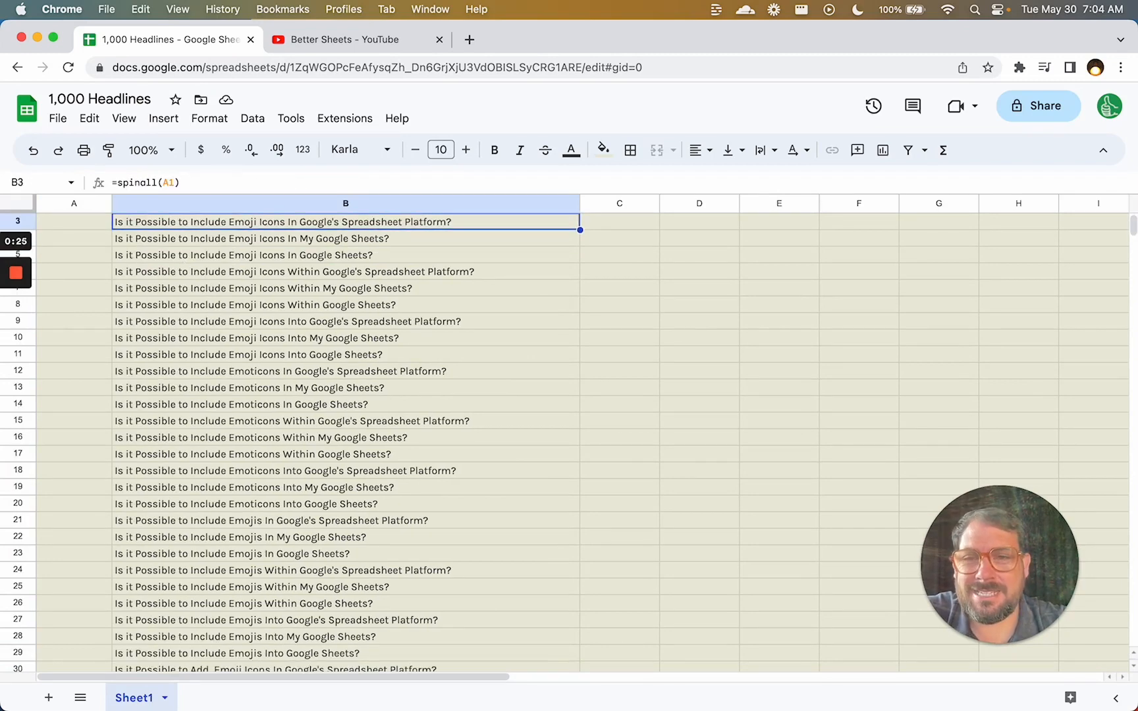
key("super+Up")
key("Left")
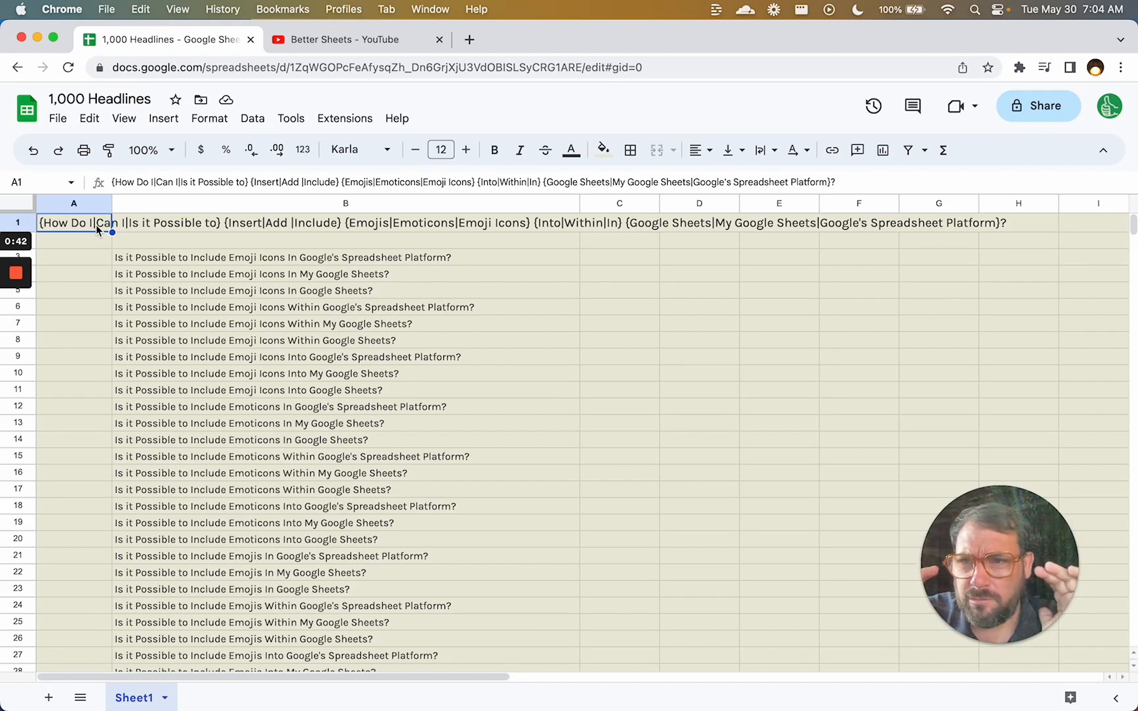
left_click(190, 241)
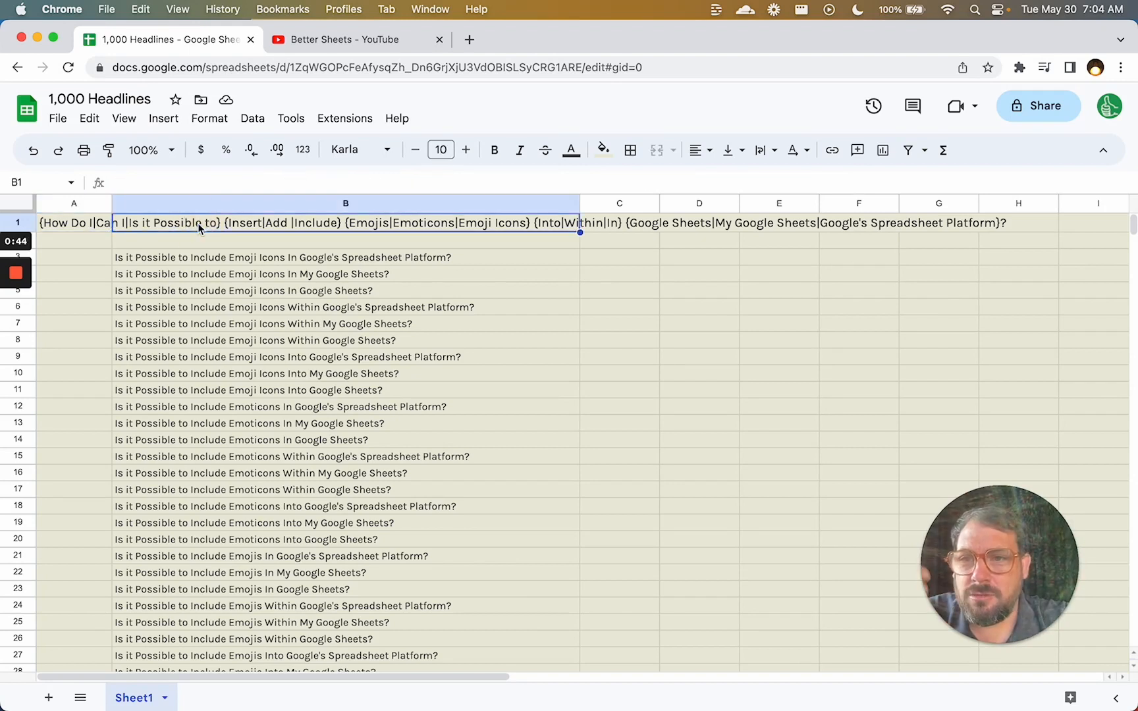
left_click(191, 257)
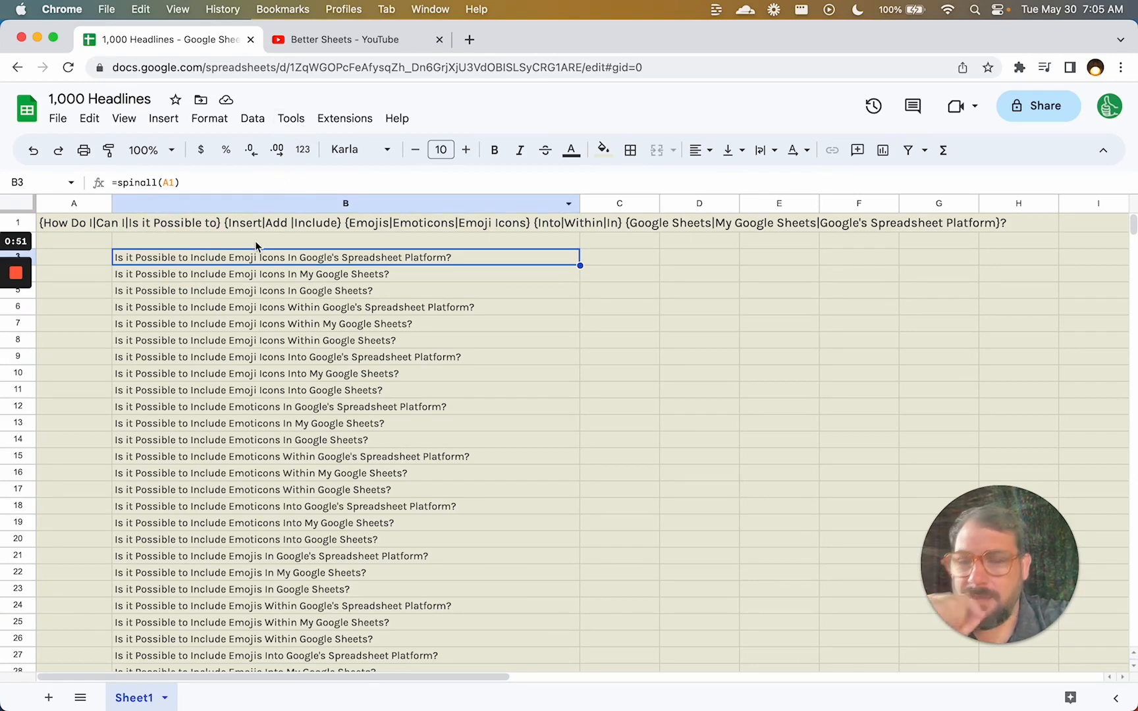
left_click(87, 226)
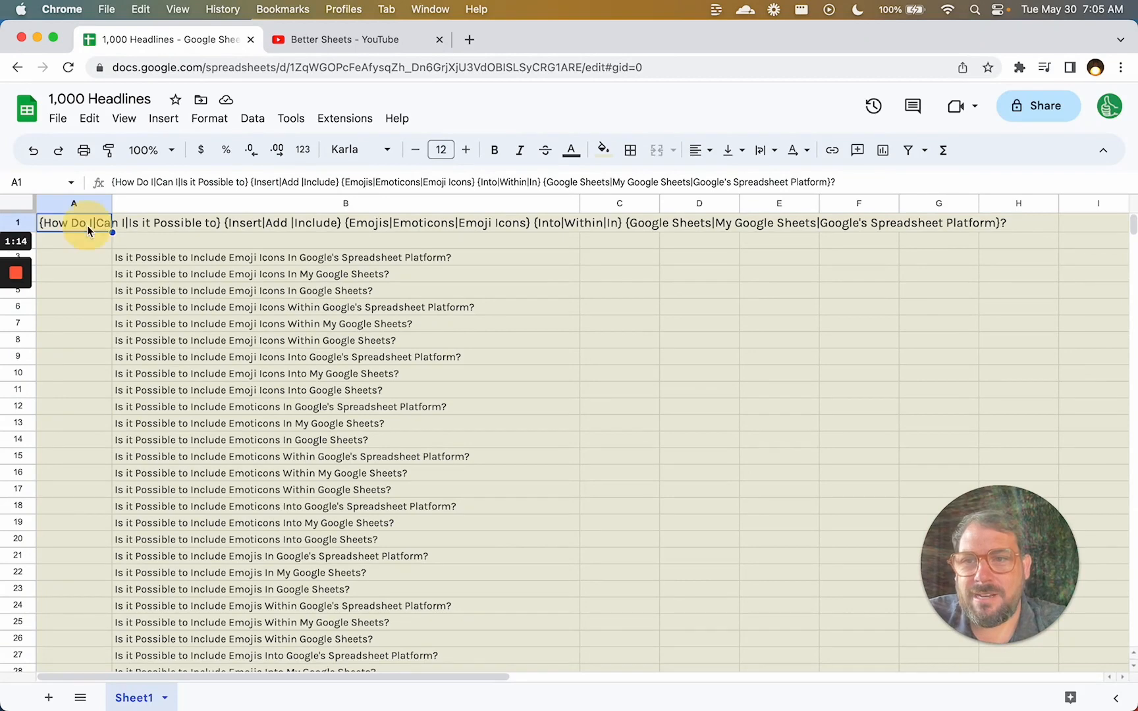
left_click(183, 261)
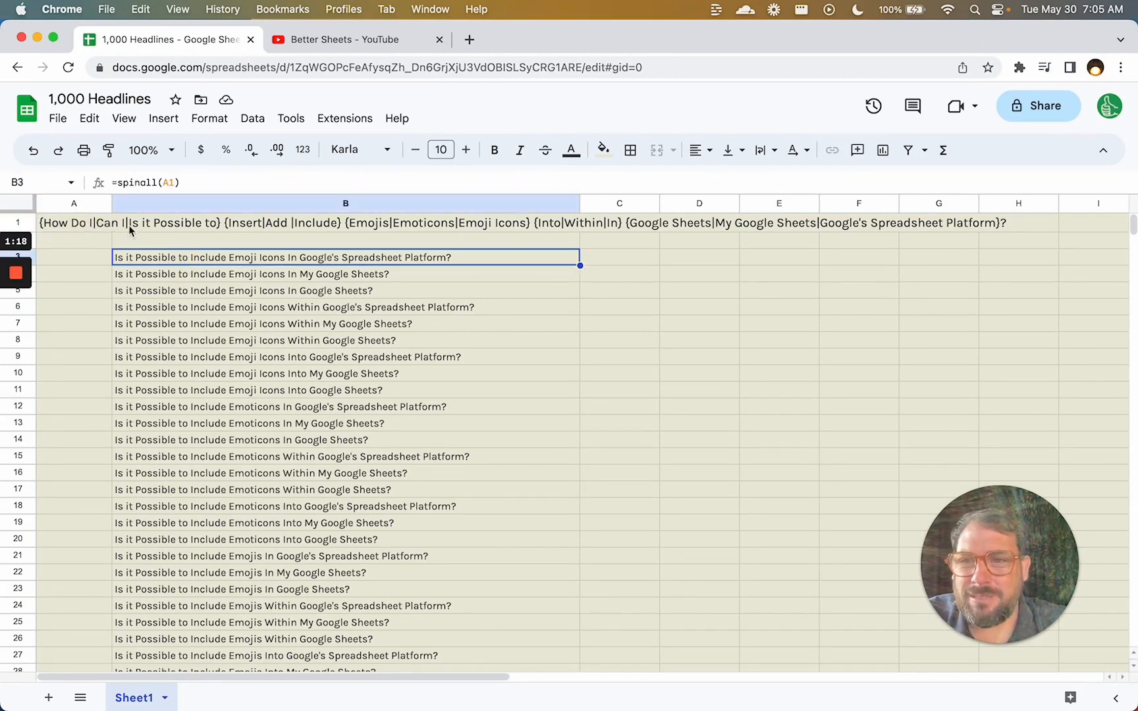
Glance at the Better Sheets YouTube page, then browse the headline list to its end and back to A1.
left_click(355, 41)
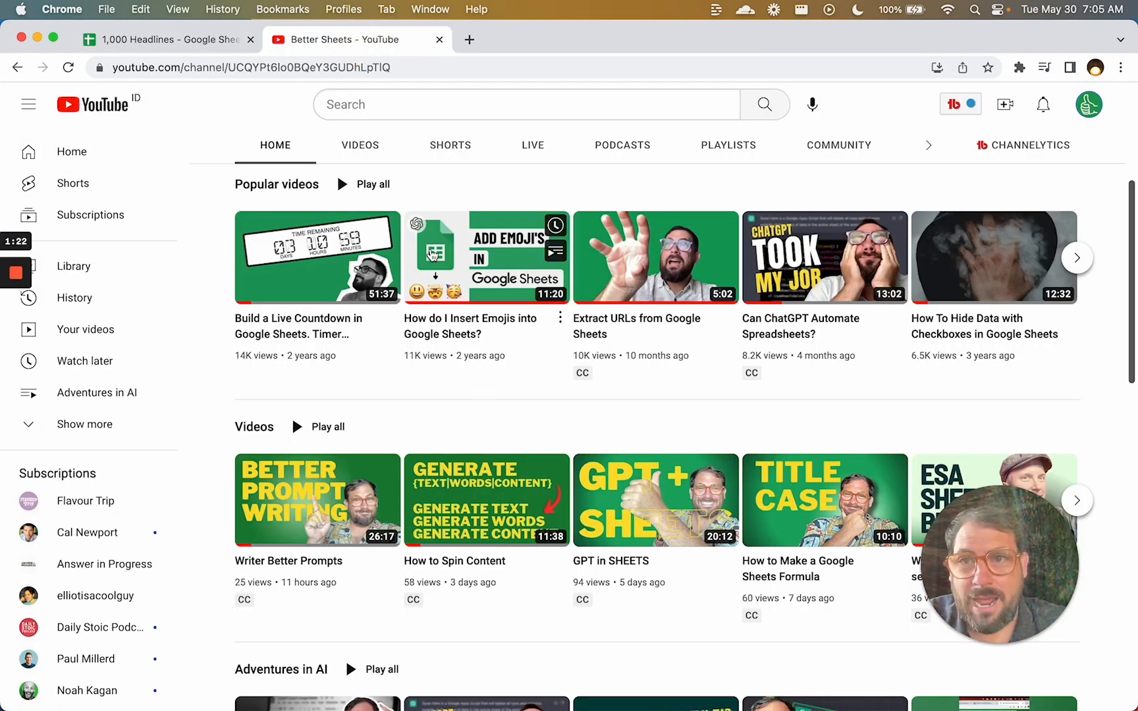
left_click(197, 39)
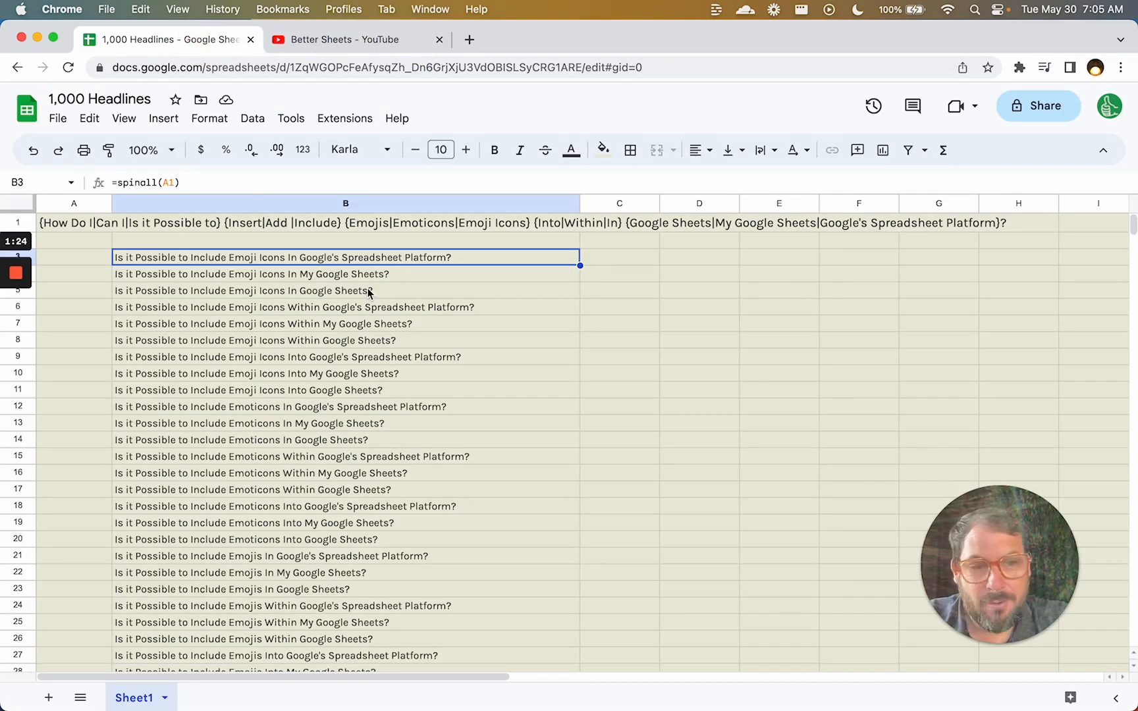
key("Down")
key("Up")
key("super+Down")
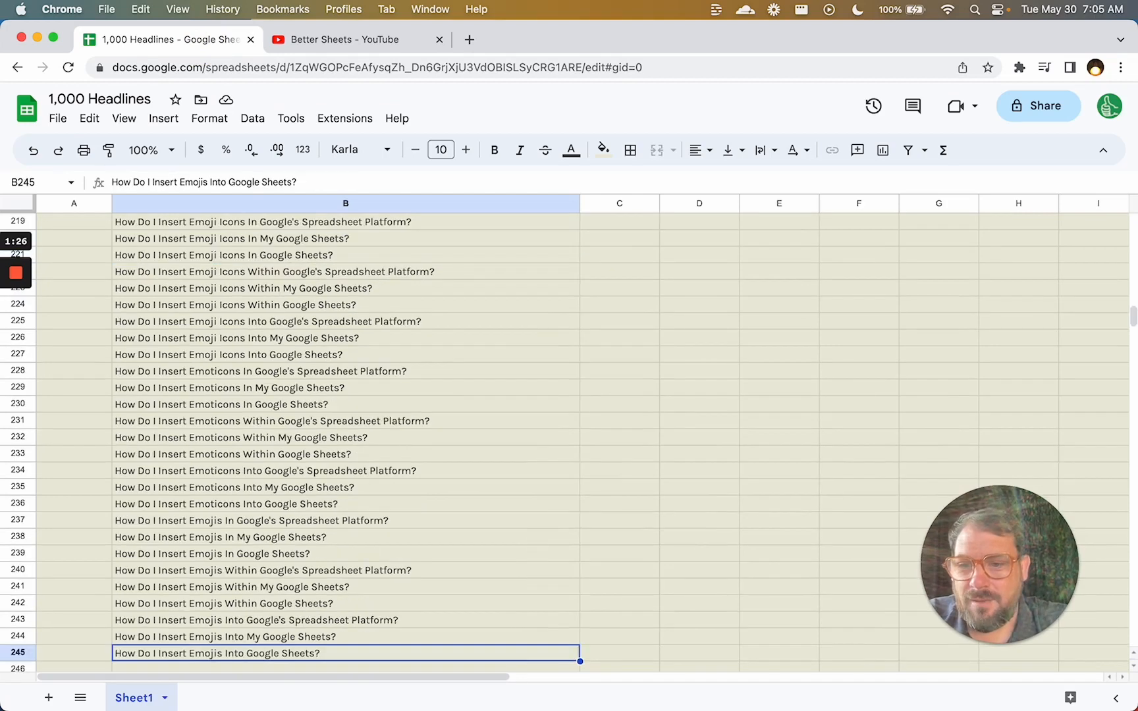
key("Down")
key("super+Up")
key("super+Up")
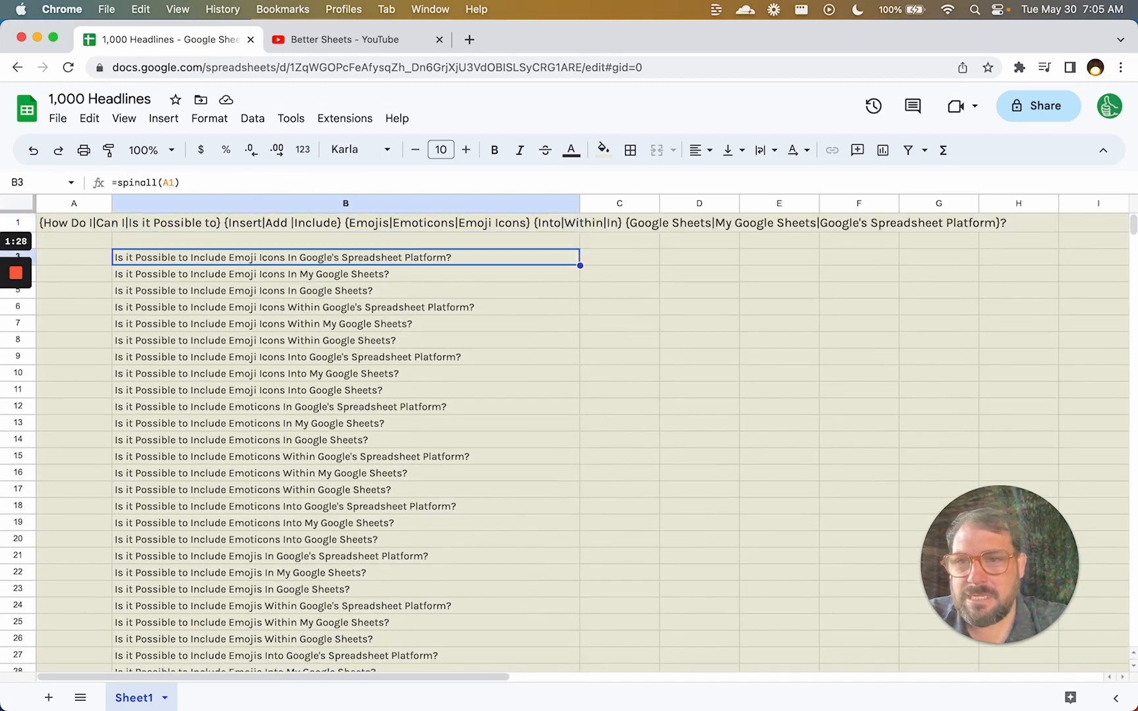
left_click(44, 223)
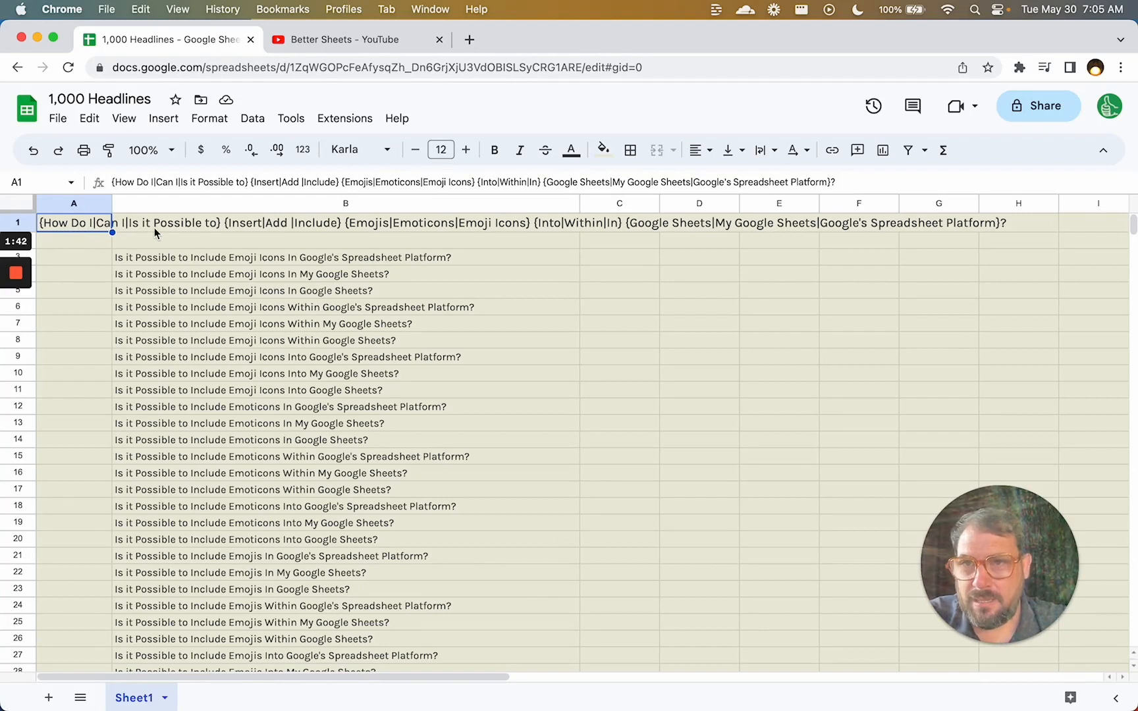
Enter =spin(A1) in C3 to produce one random headline.
left_click(650, 249)
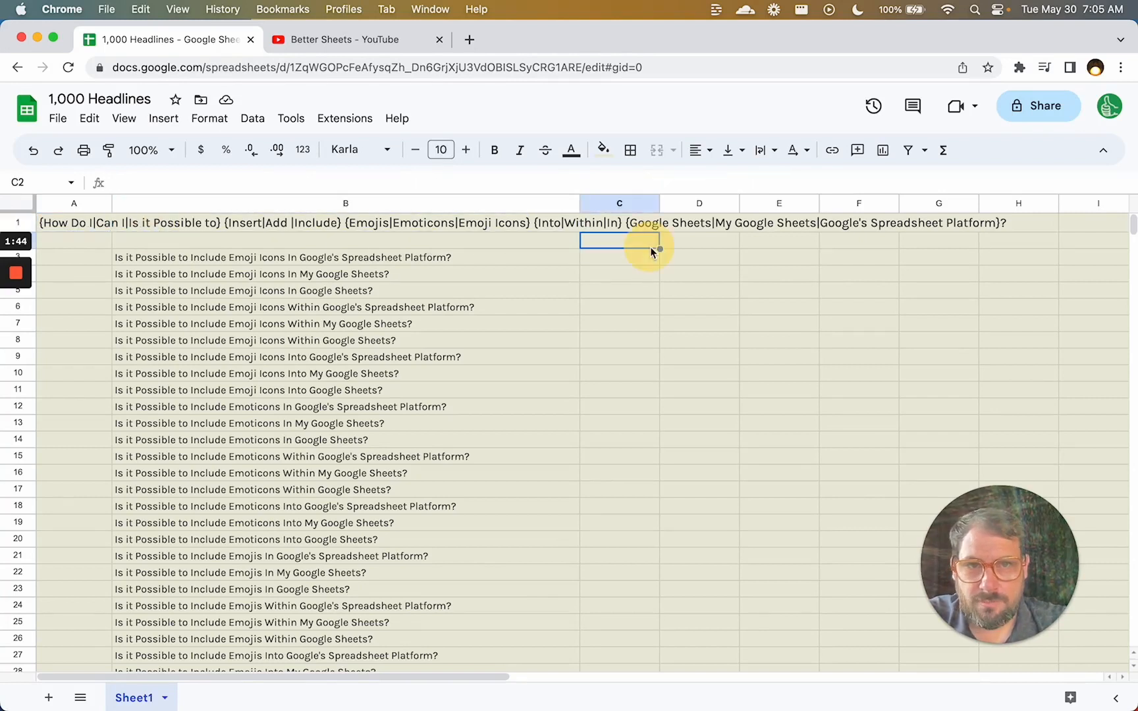
left_click(646, 257)
type("=spin(")
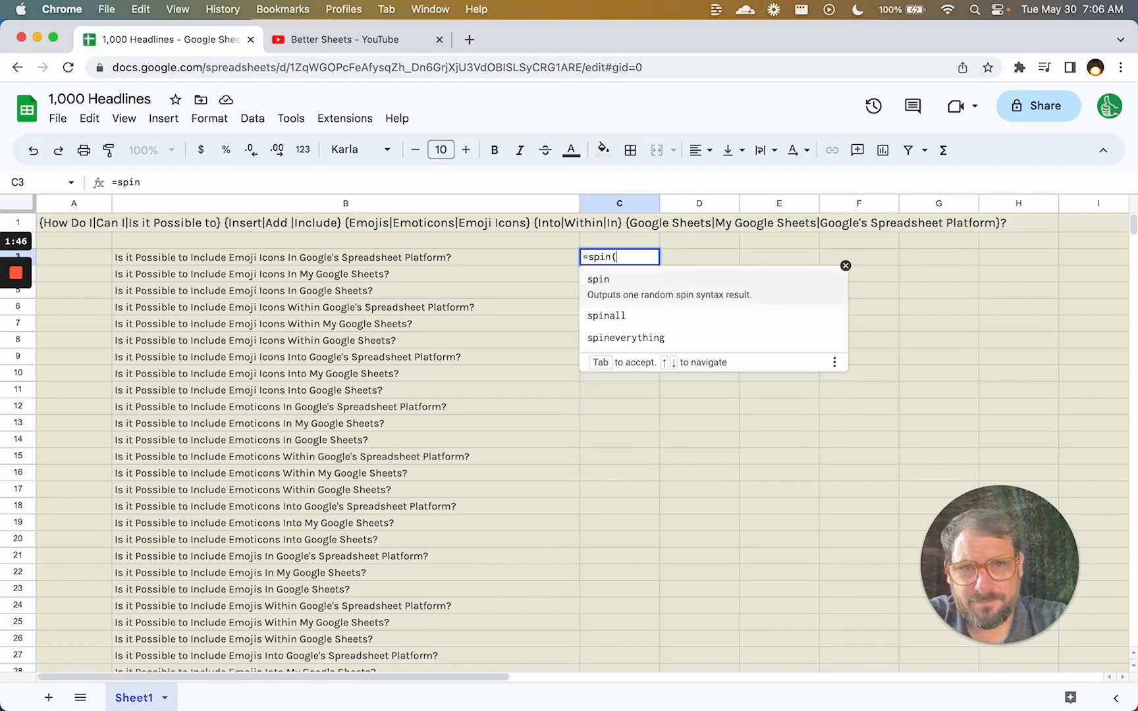
left_click(102, 227)
type(")")
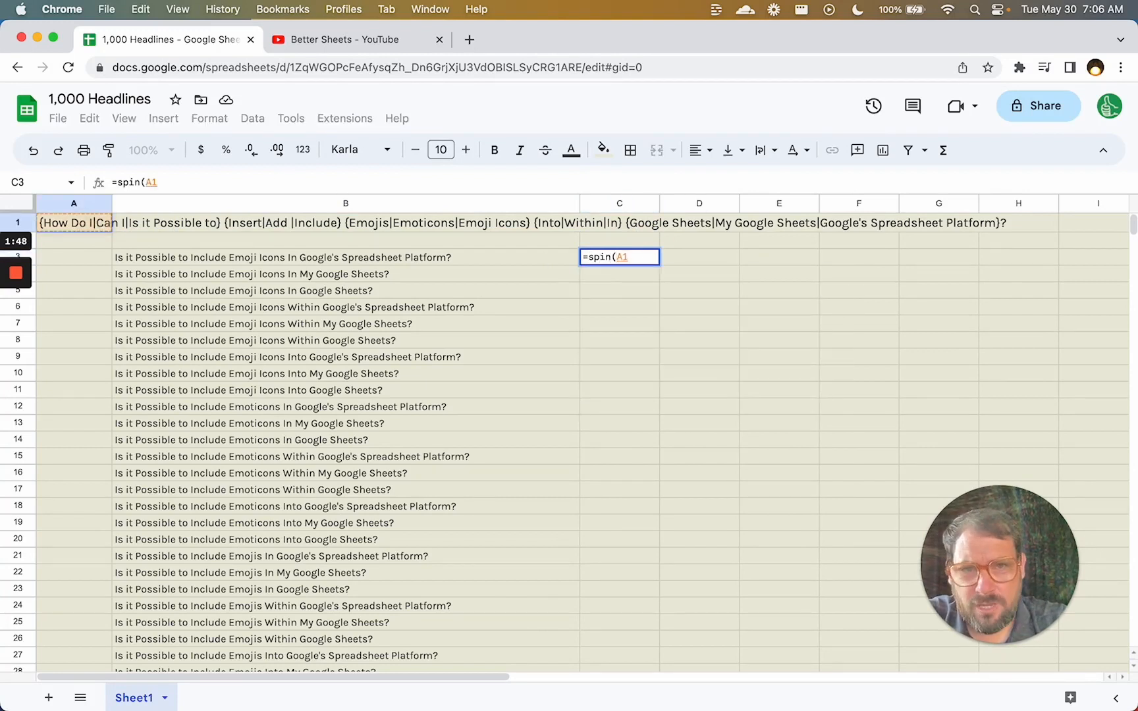
key("Return")
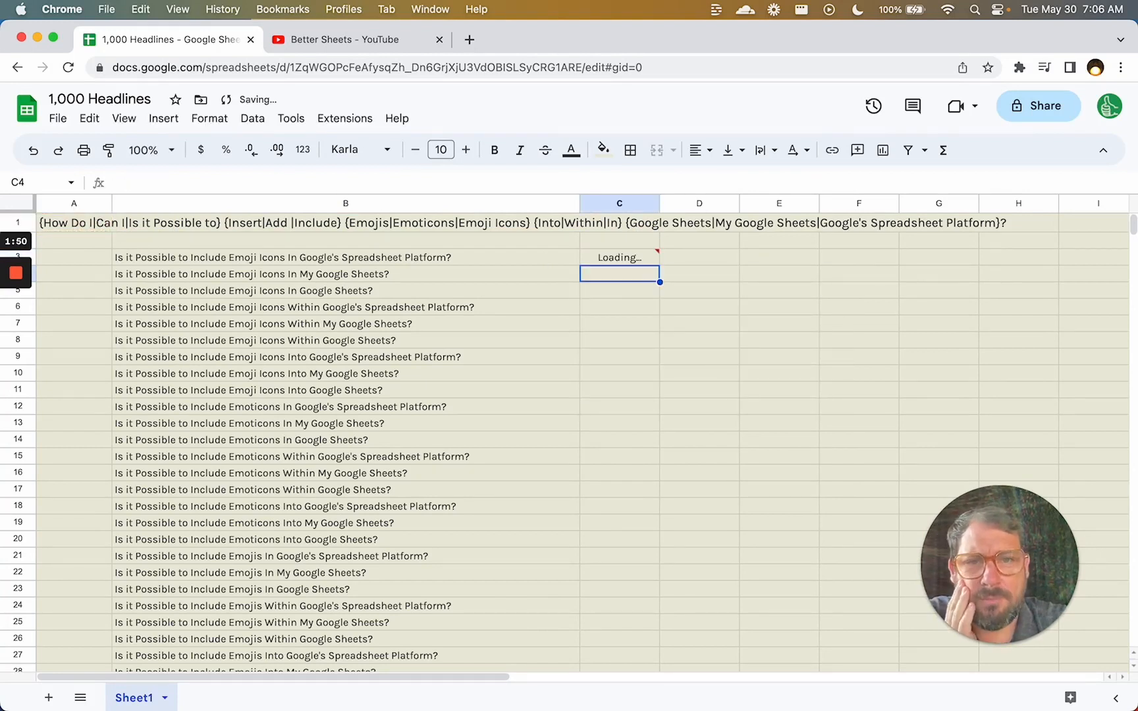
Look through the Add-ons menu for the spintax add-on's options, then dismiss it.
left_click(333, 121)
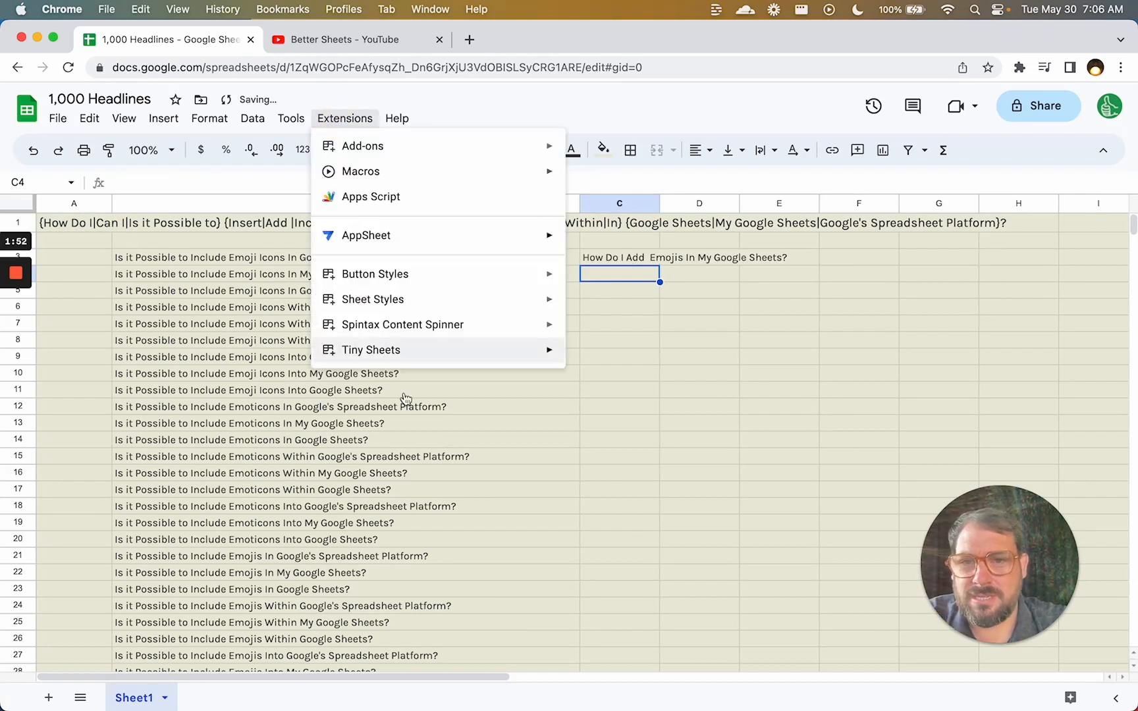
mouse_move(448, 324)
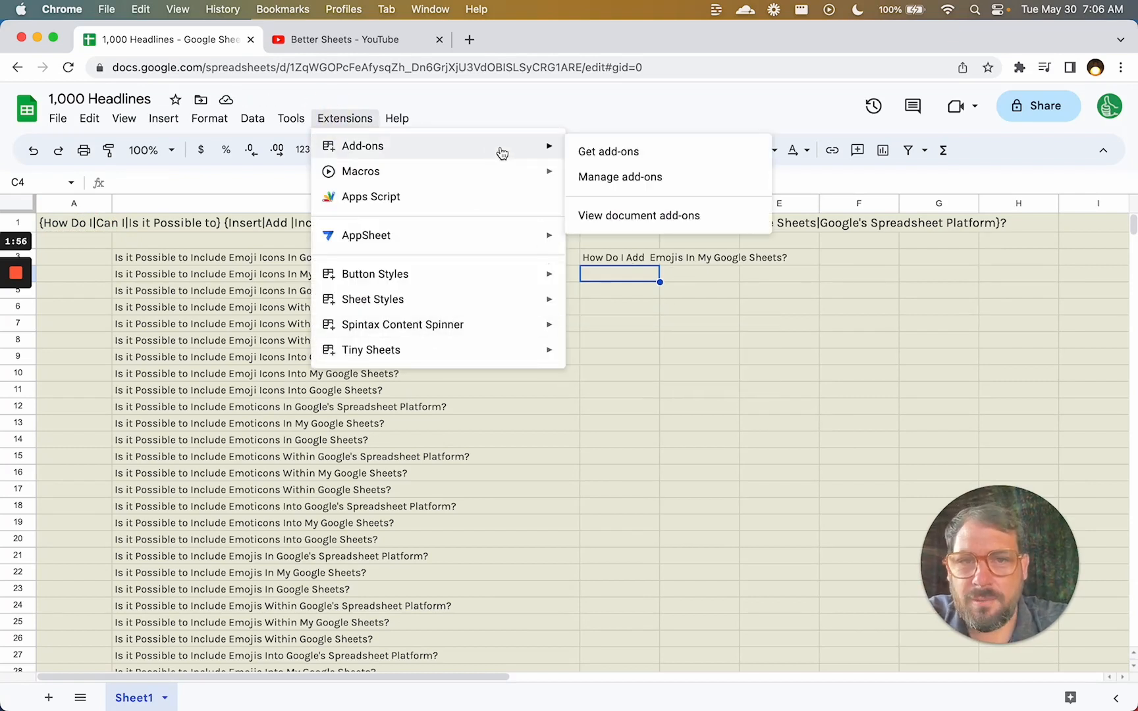
left_click(639, 258)
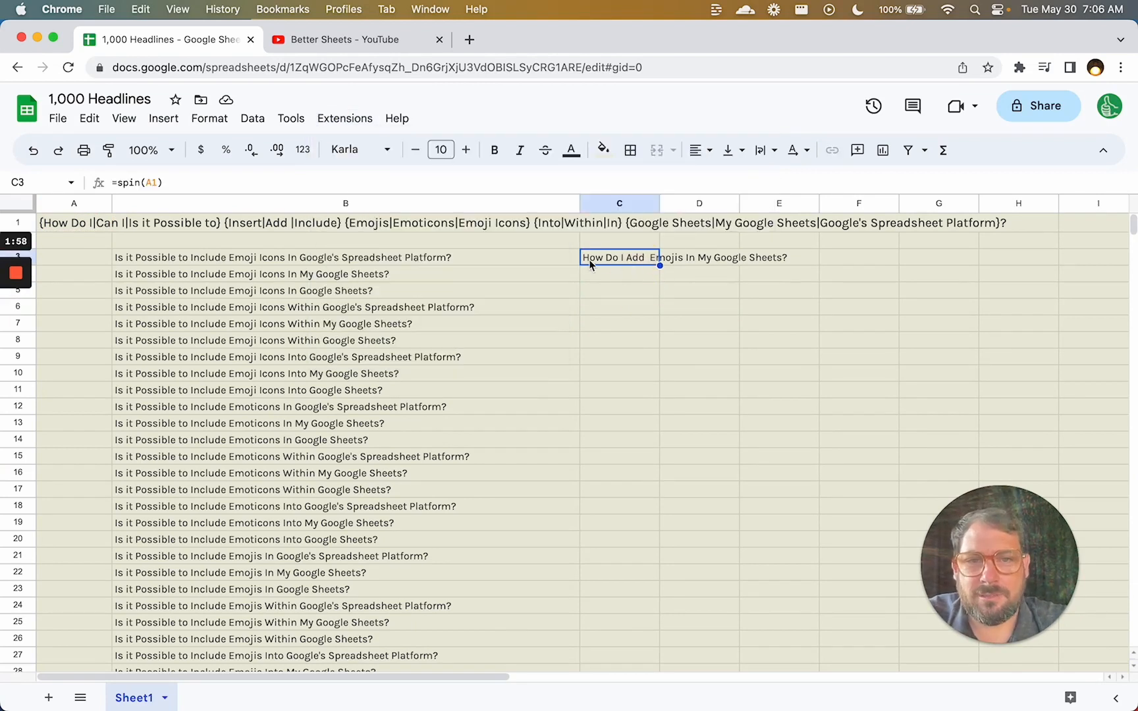
Re-run the =spin(A1) formula in C3 by copy-pasting it, and try filling it down column C.
double_click(627, 258)
key("Escape")
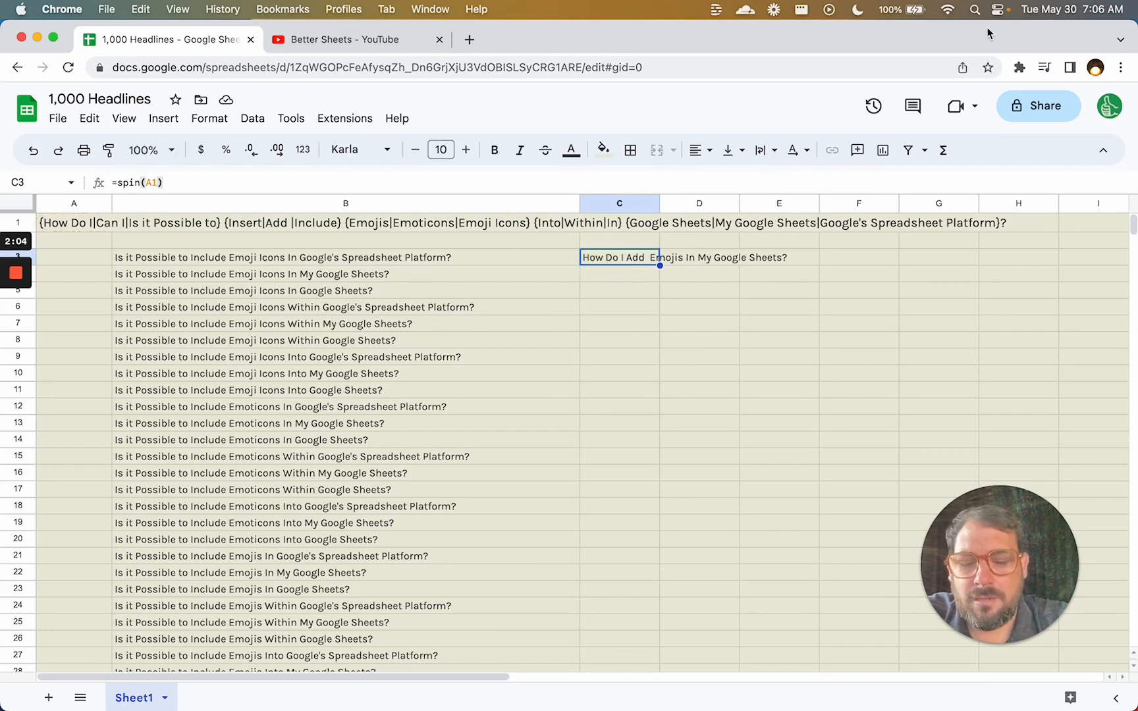
key("super+c")
key("super+shift+v")
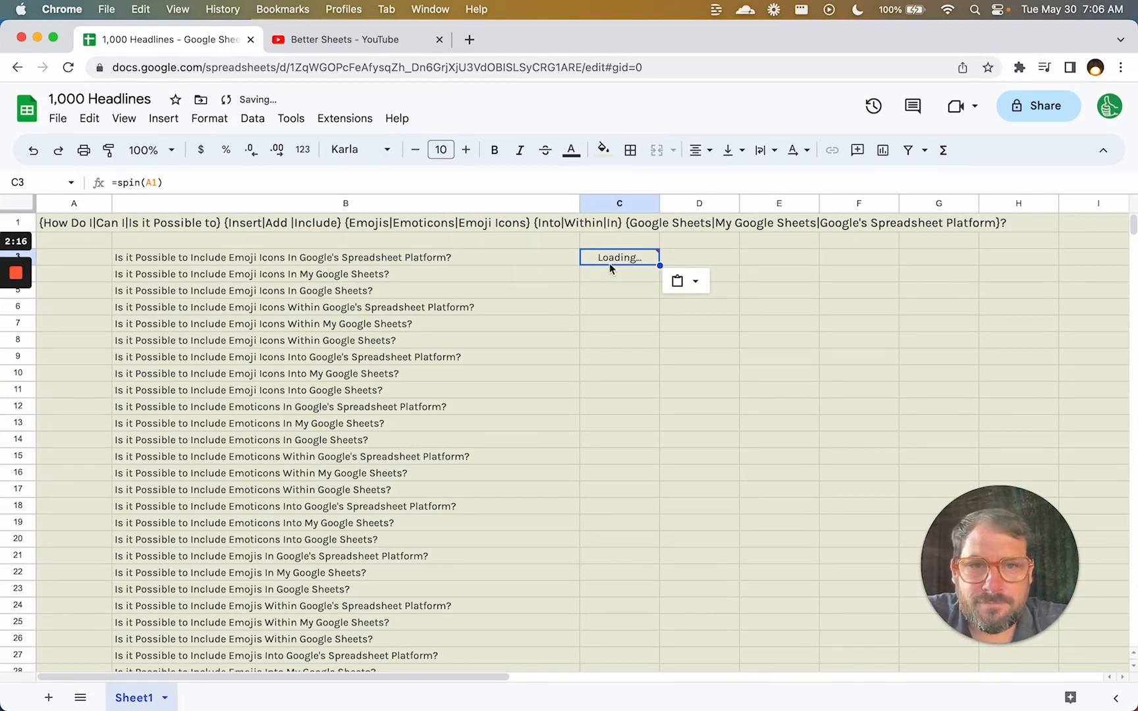
mouse_move(617, 258)
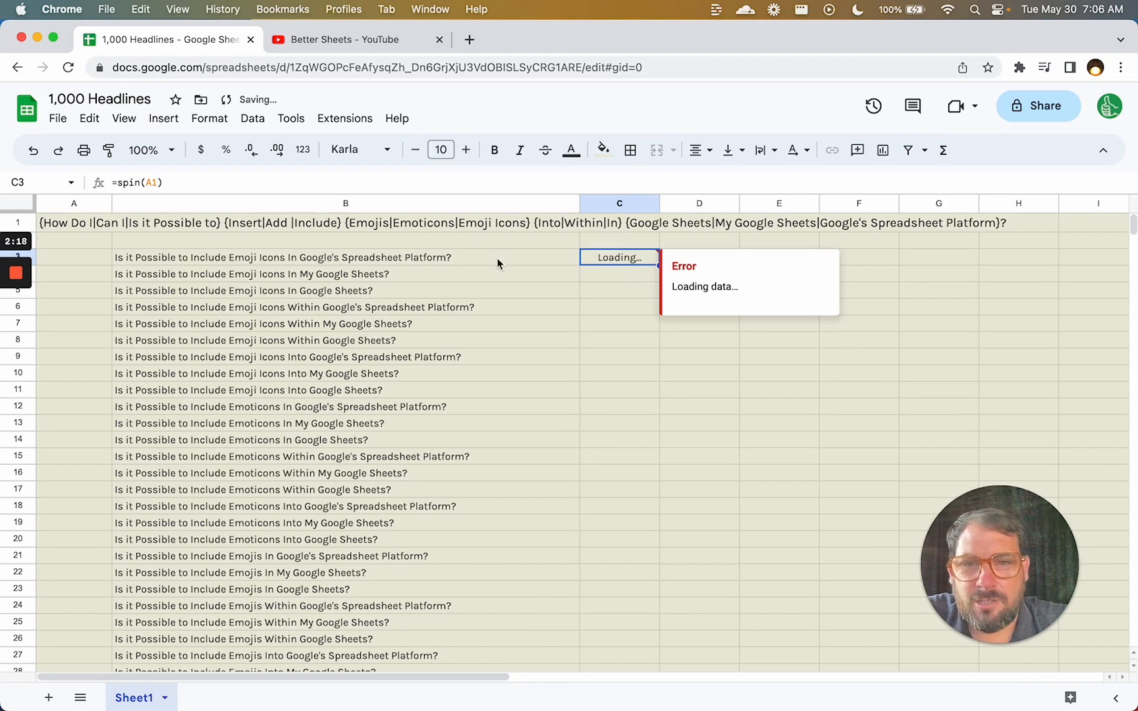
double_click(657, 264)
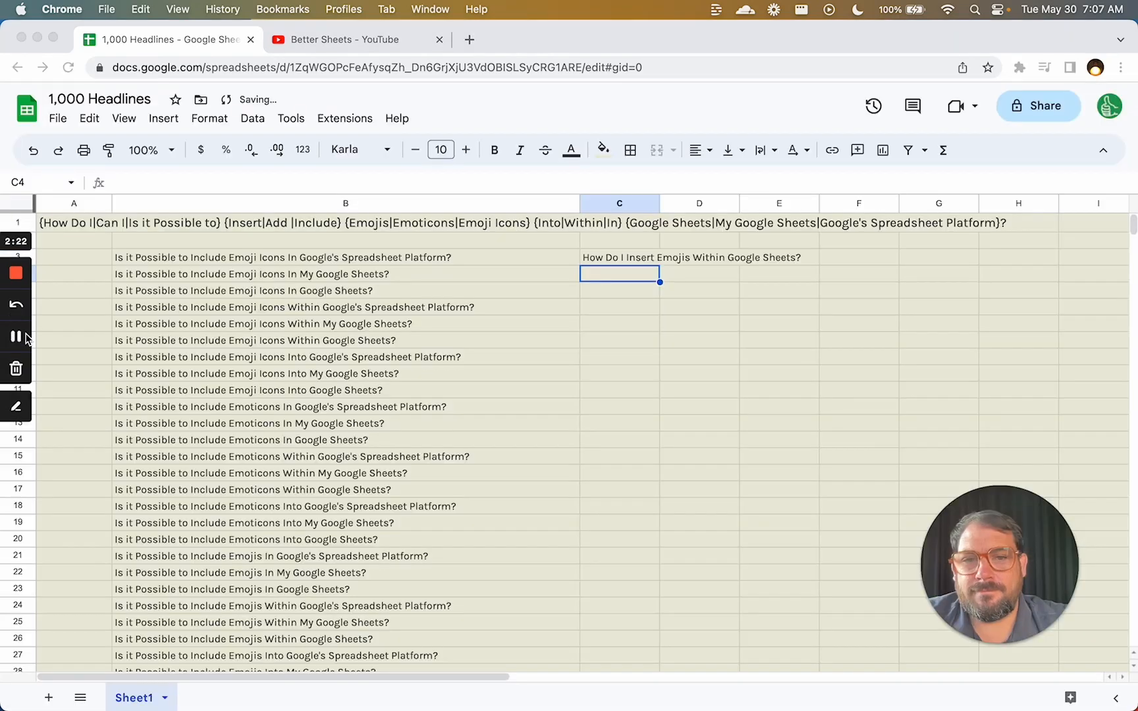
Copy the =spin(A1) formula from C3 into C4 and C5.
left_click(627, 257)
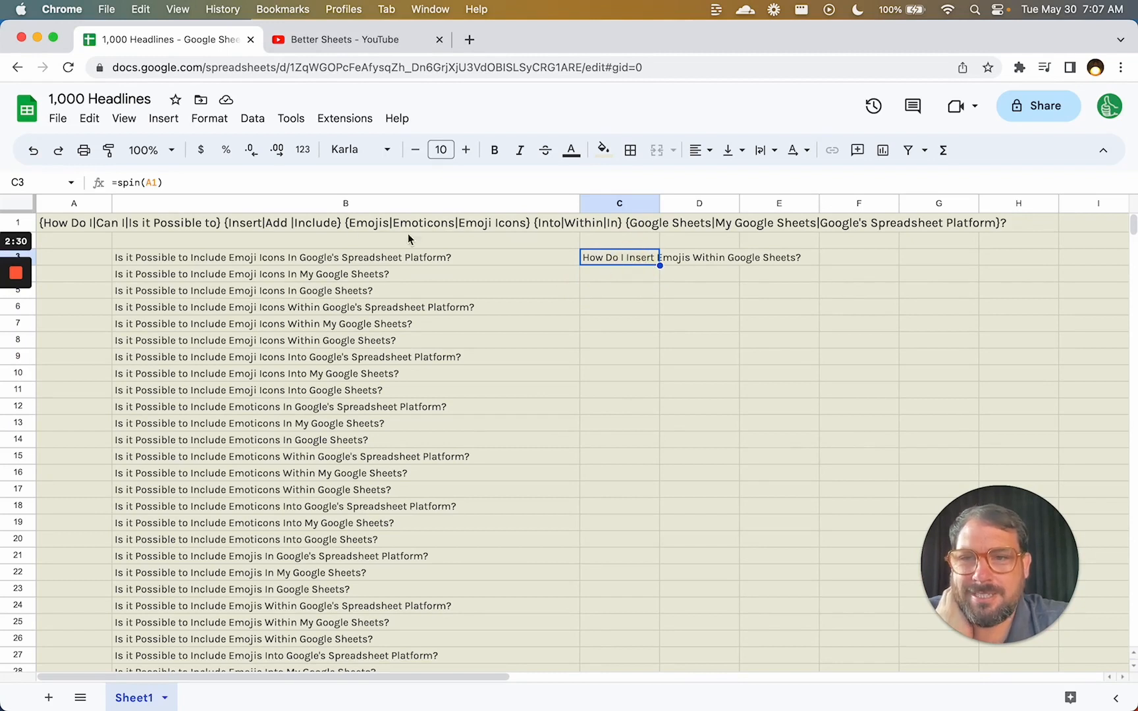
key("super+c")
key("Down")
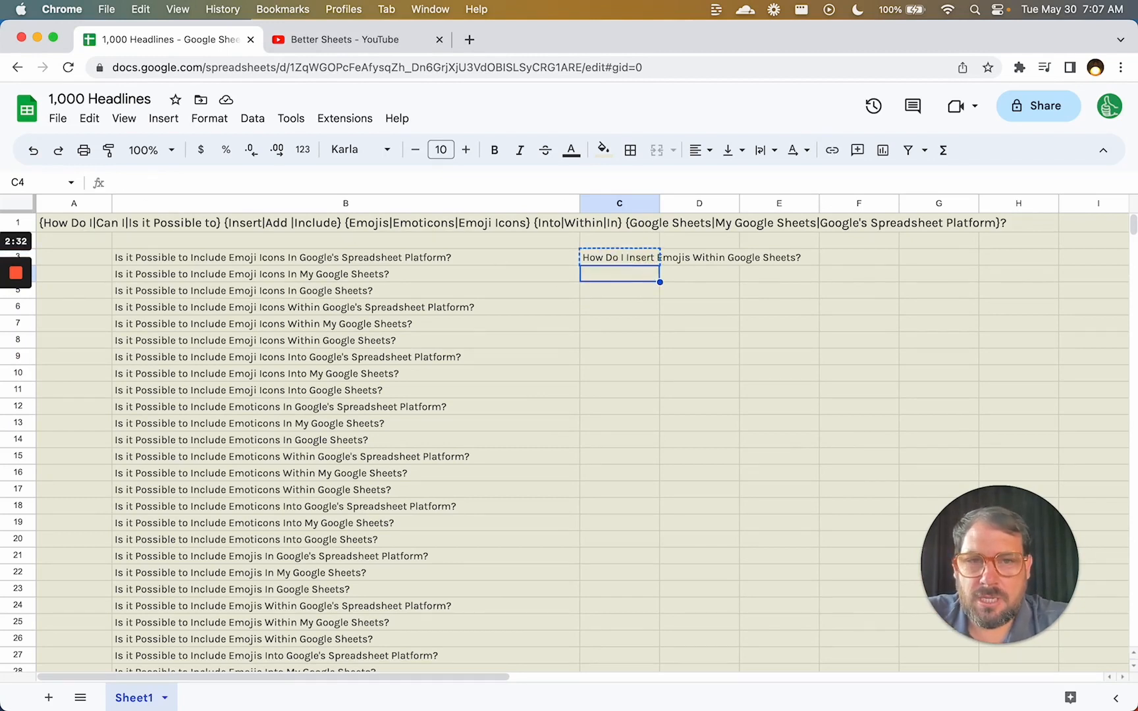
key("super+v")
key("Down")
key("super+v")
Delete the spin formula from C3 and return to the spinall formula in B3.
key("Left")
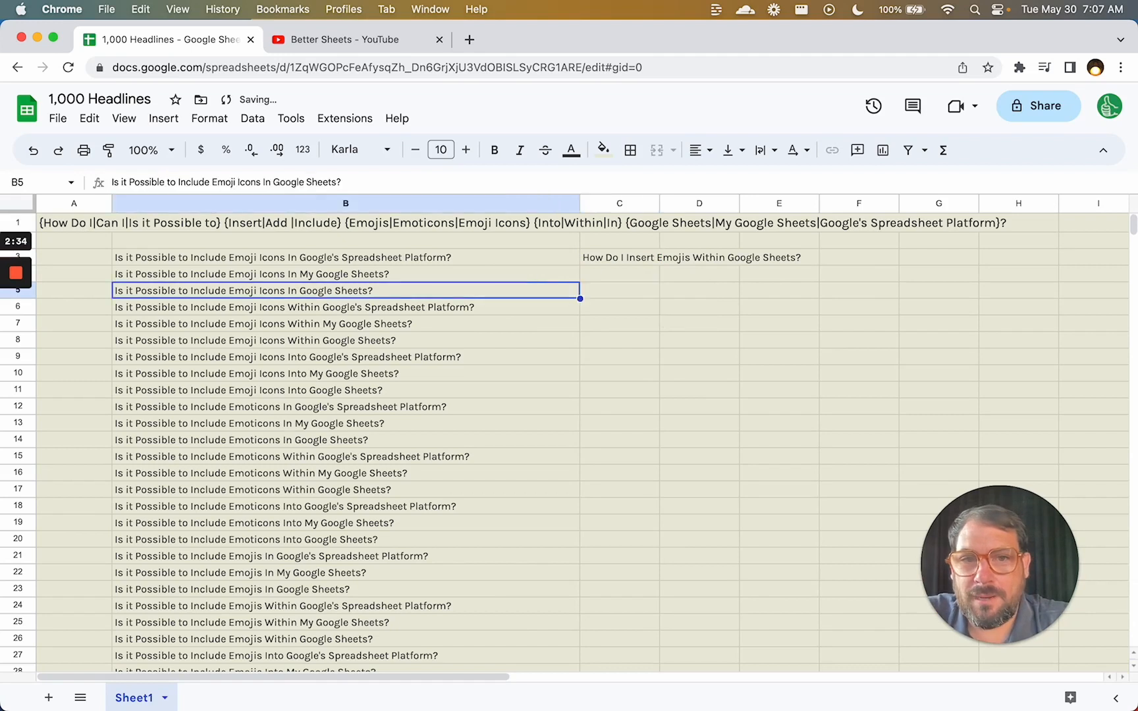
key("Up")
key("Right")
key("Left")
key("Up")
key("Right")
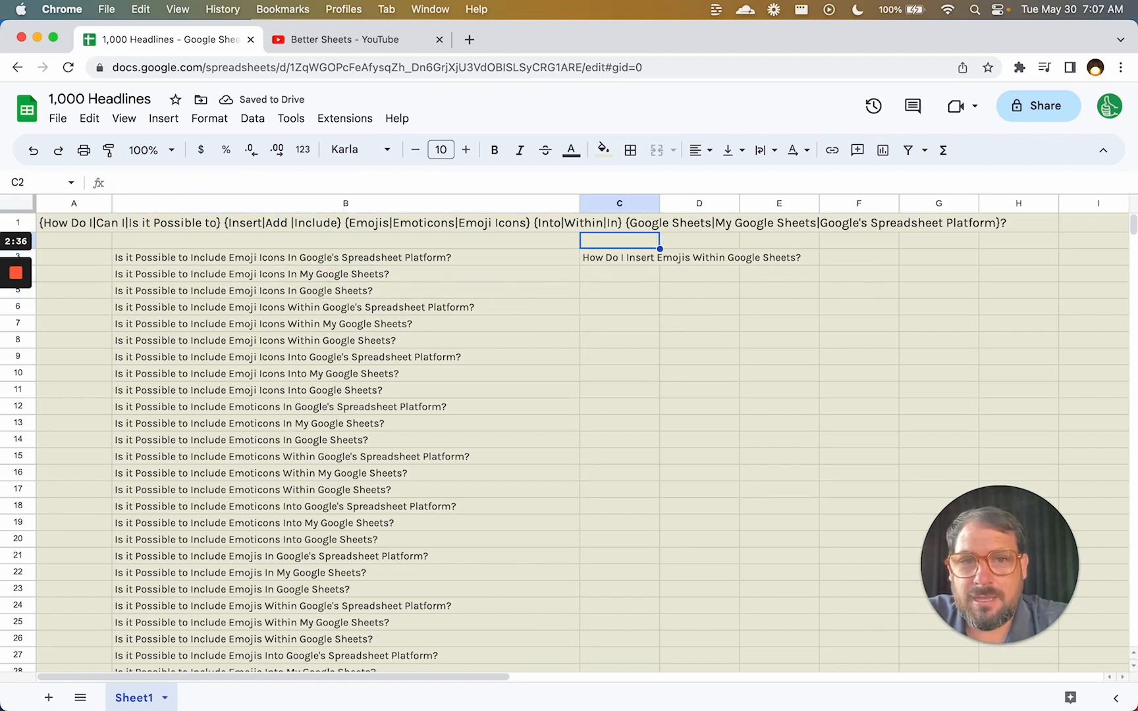
key("Delete")
key("Left")
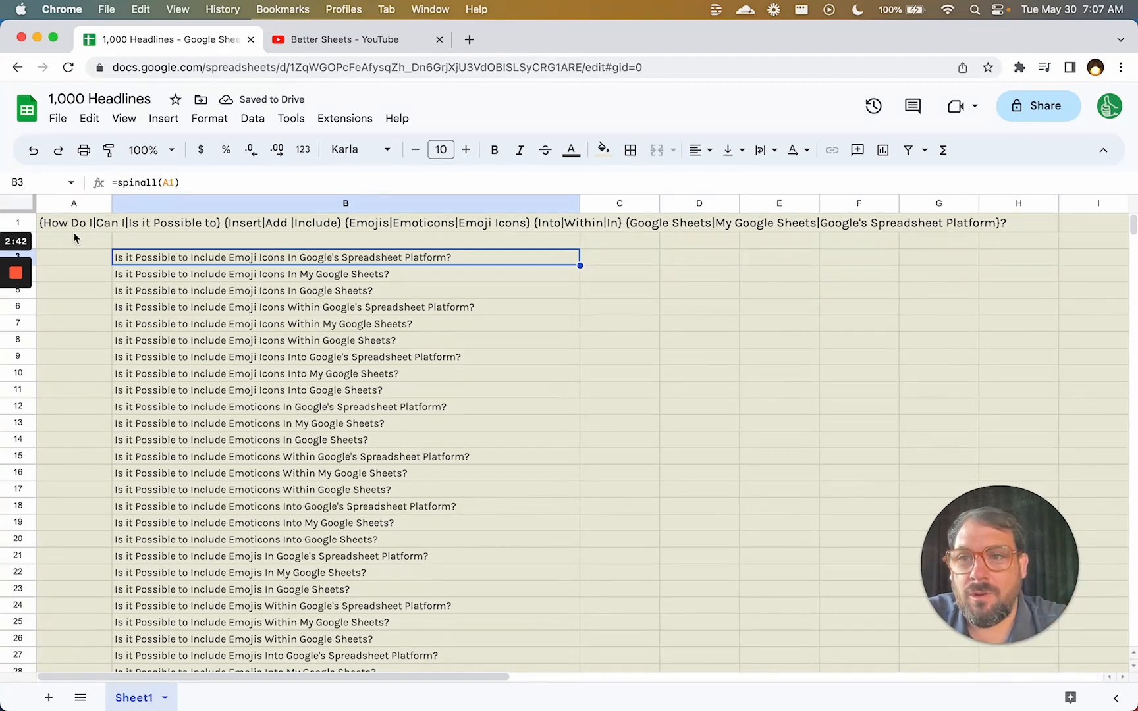
Remove the stray space before 'Include' in A1's spintax and review the first six regenerated headlines.
key("super+Down")
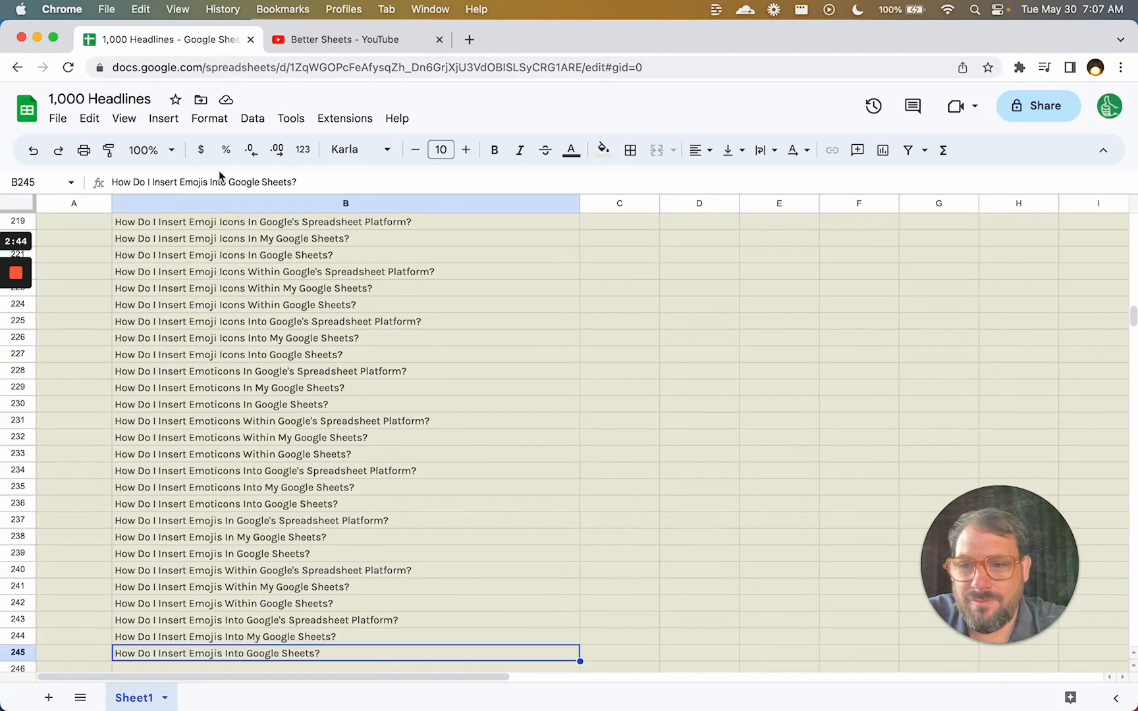
key("super+Up")
key("Up")
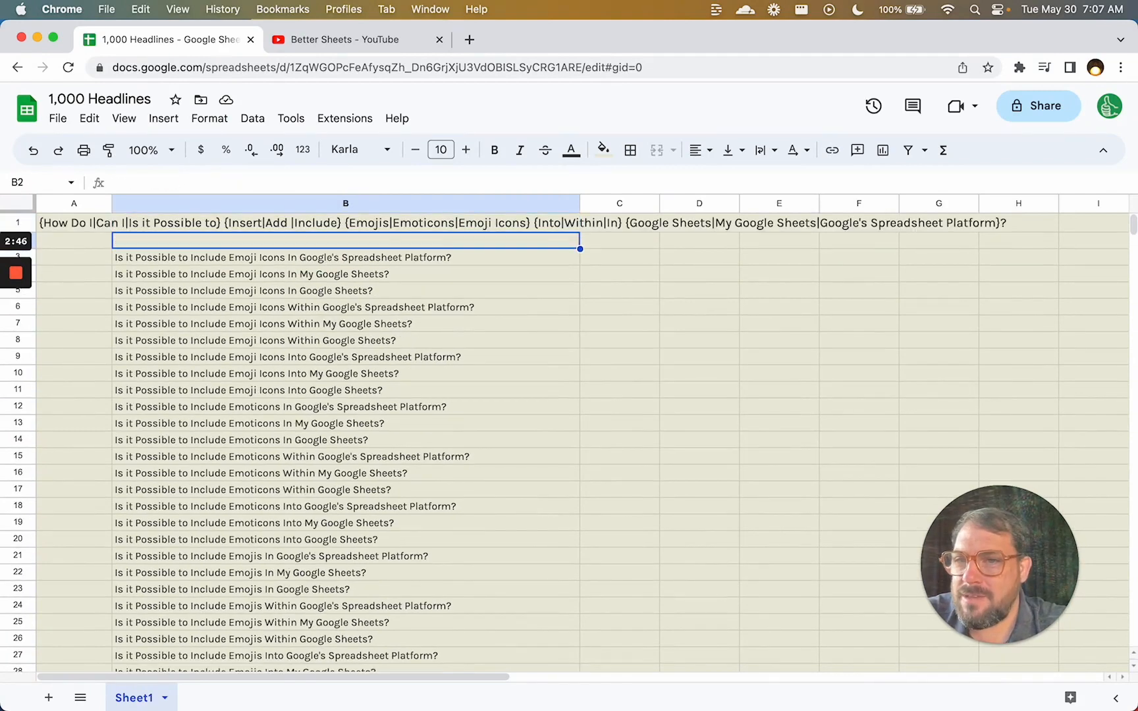
key("Up")
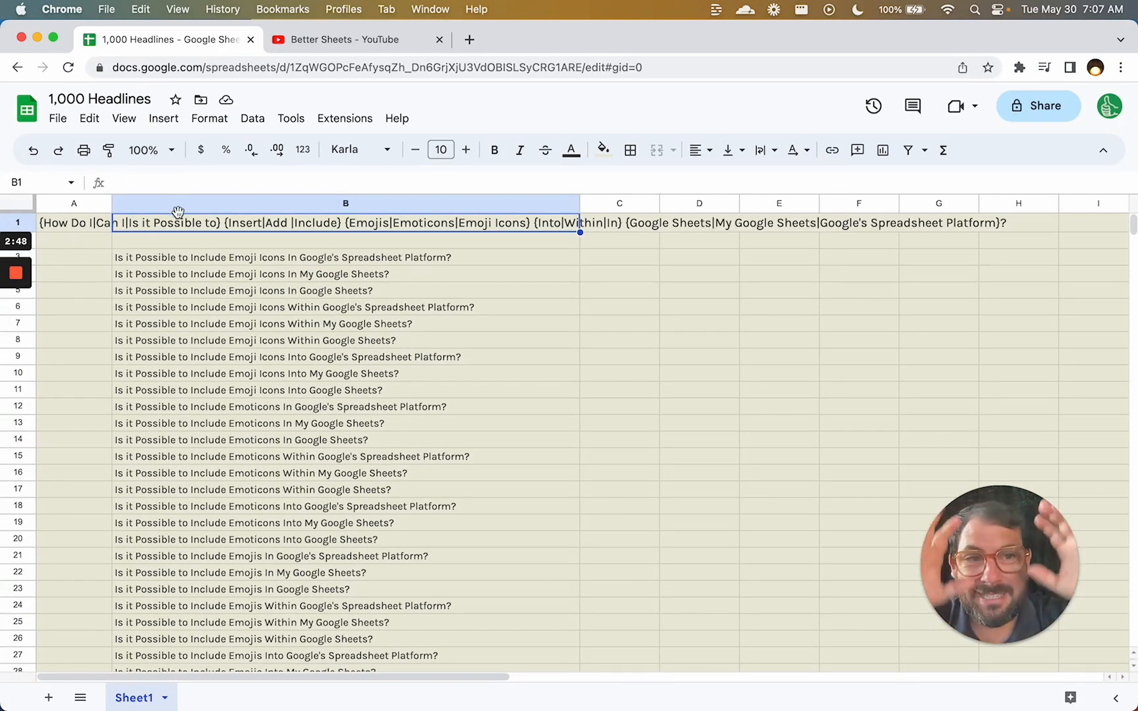
left_click(82, 224)
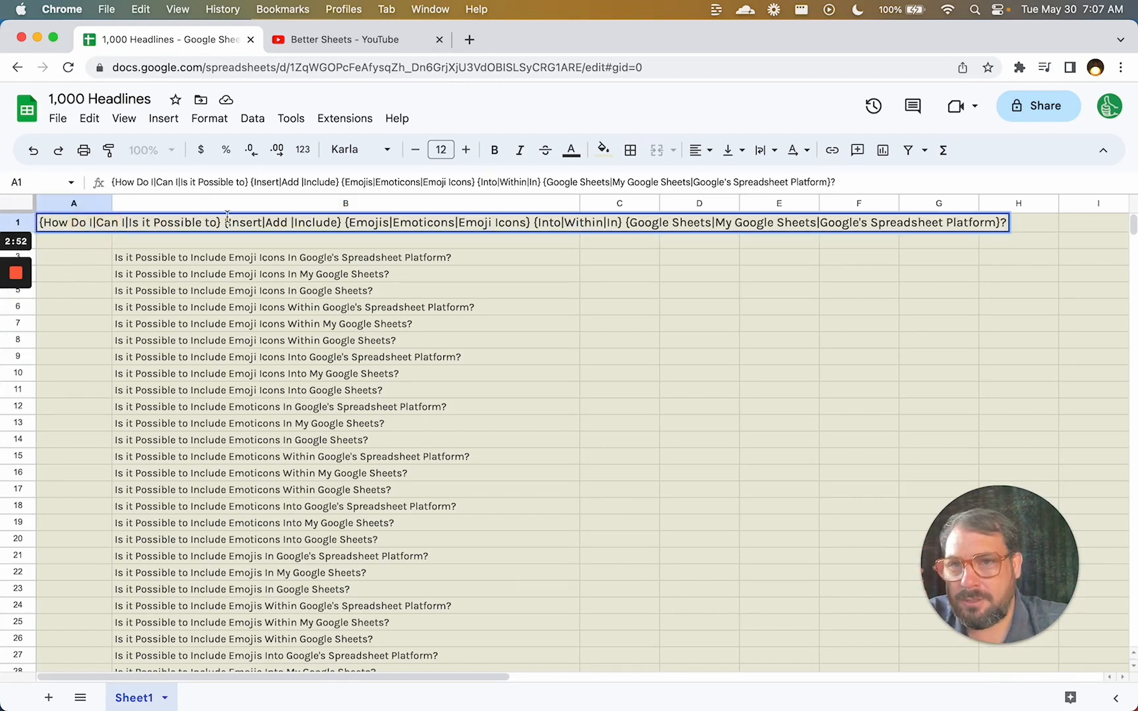
double_click(294, 224)
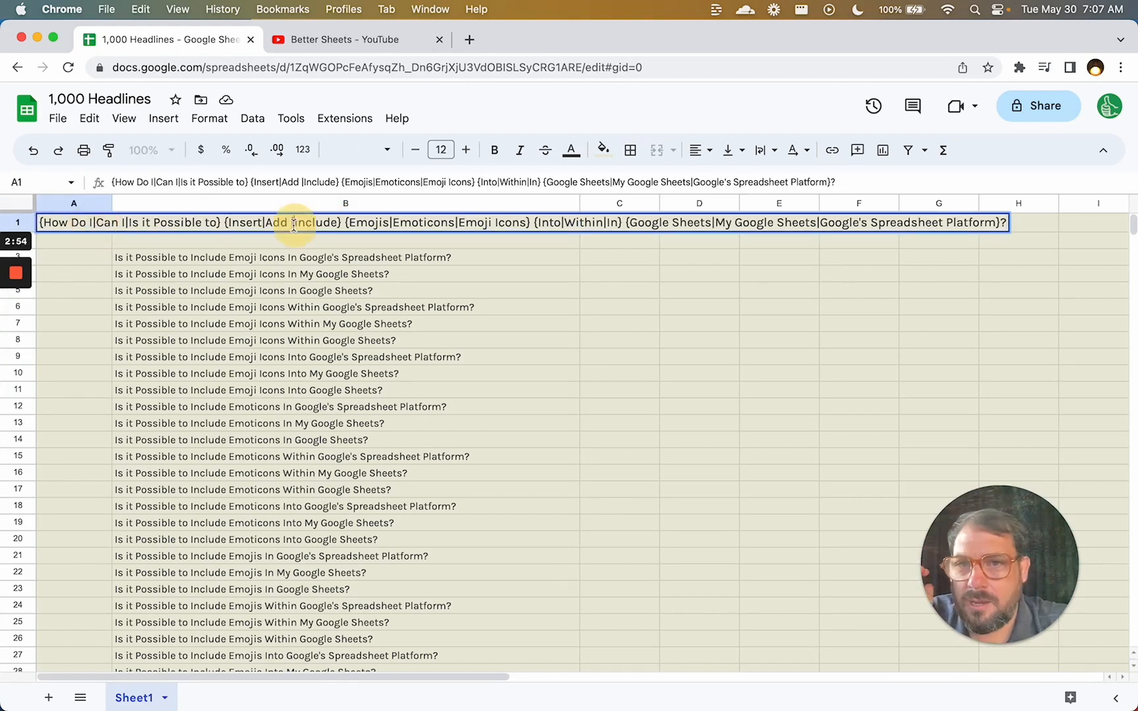
key("BackSpace")
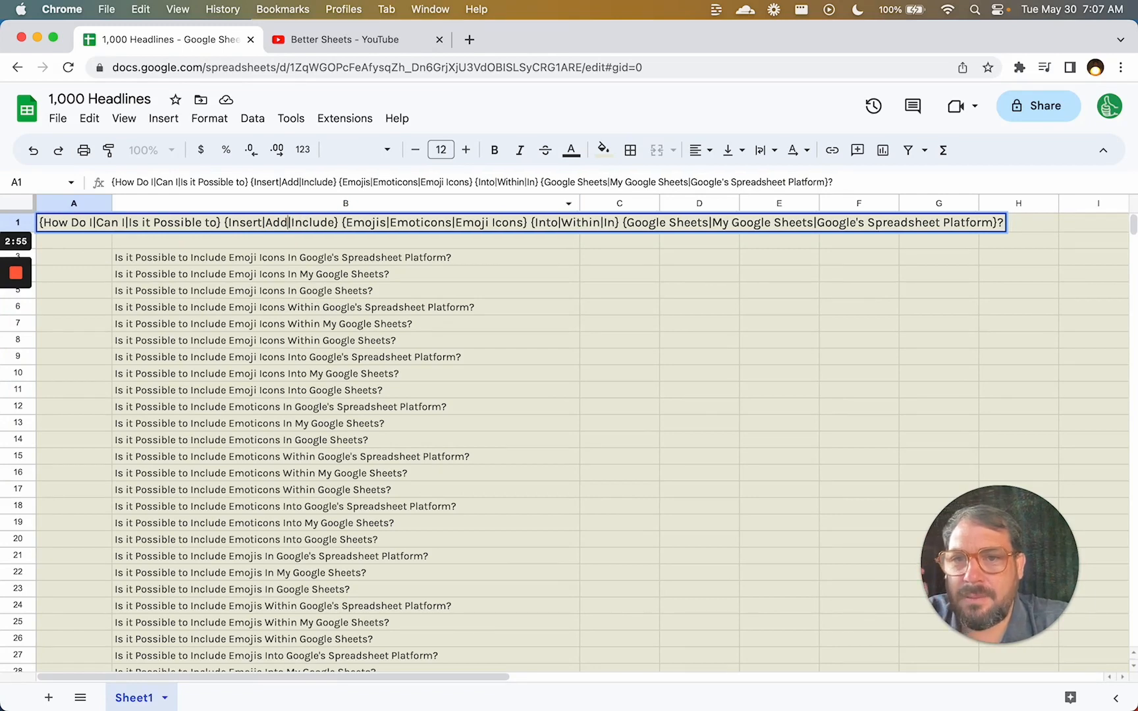
key("Return")
key("Tab")
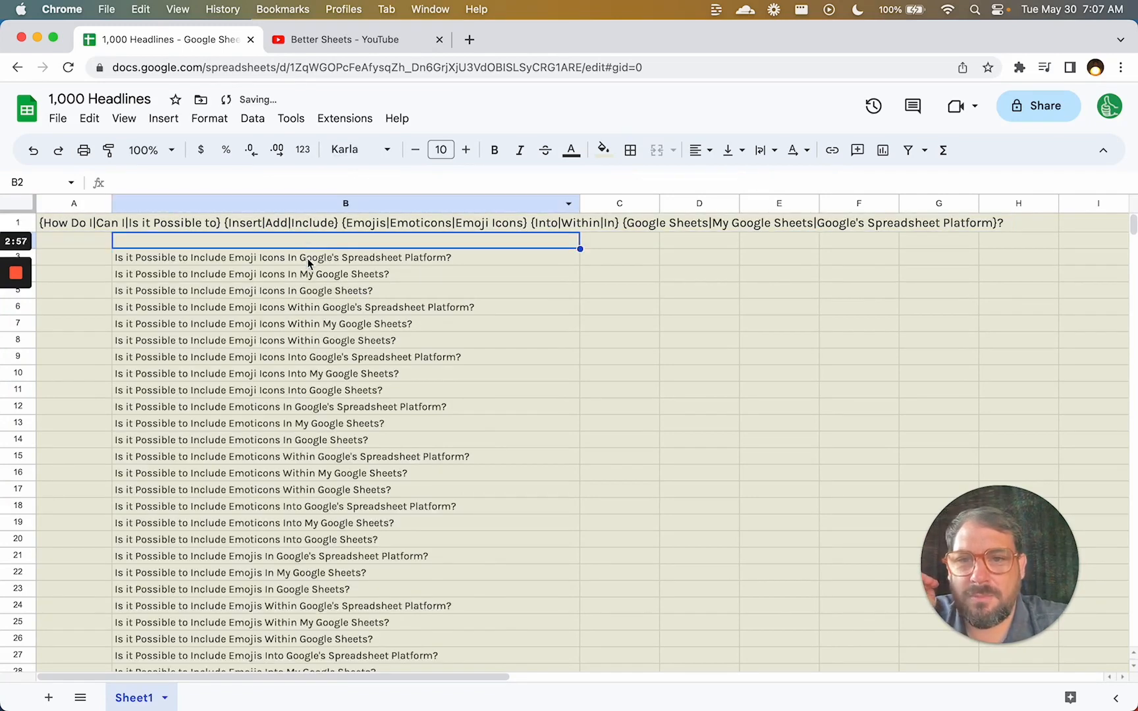
left_click_drag(308, 262, 305, 339)
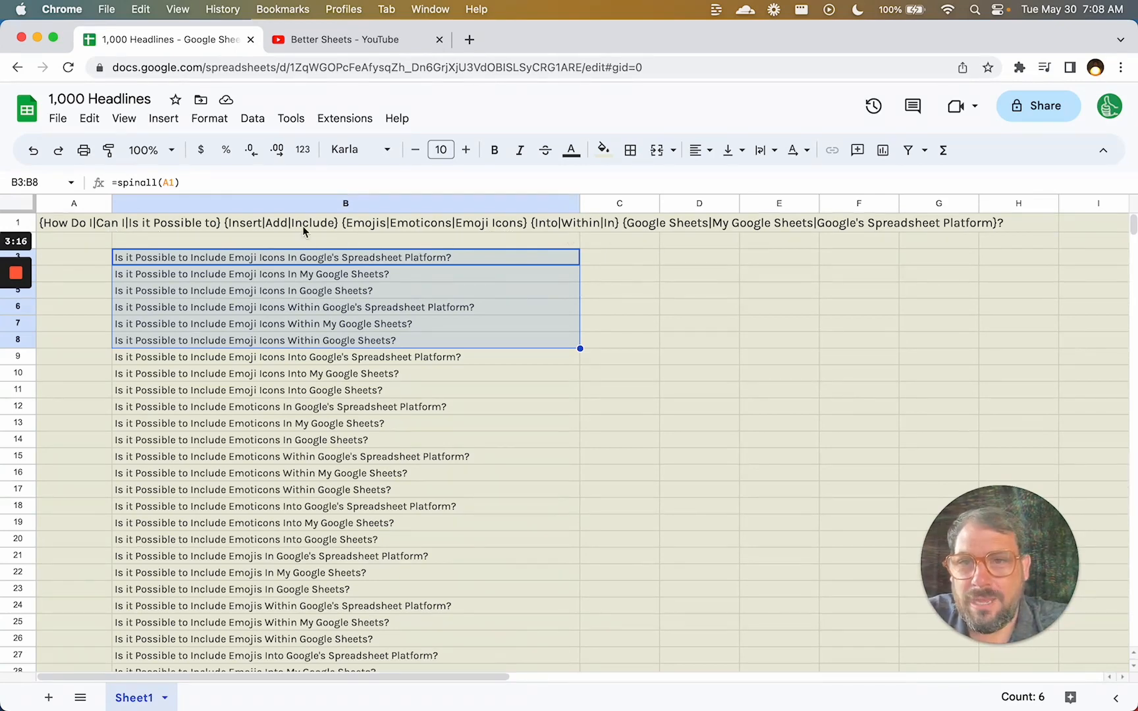
Add 'Should I' as a new opening phrase option in A1's first spintax group.
left_click(86, 224)
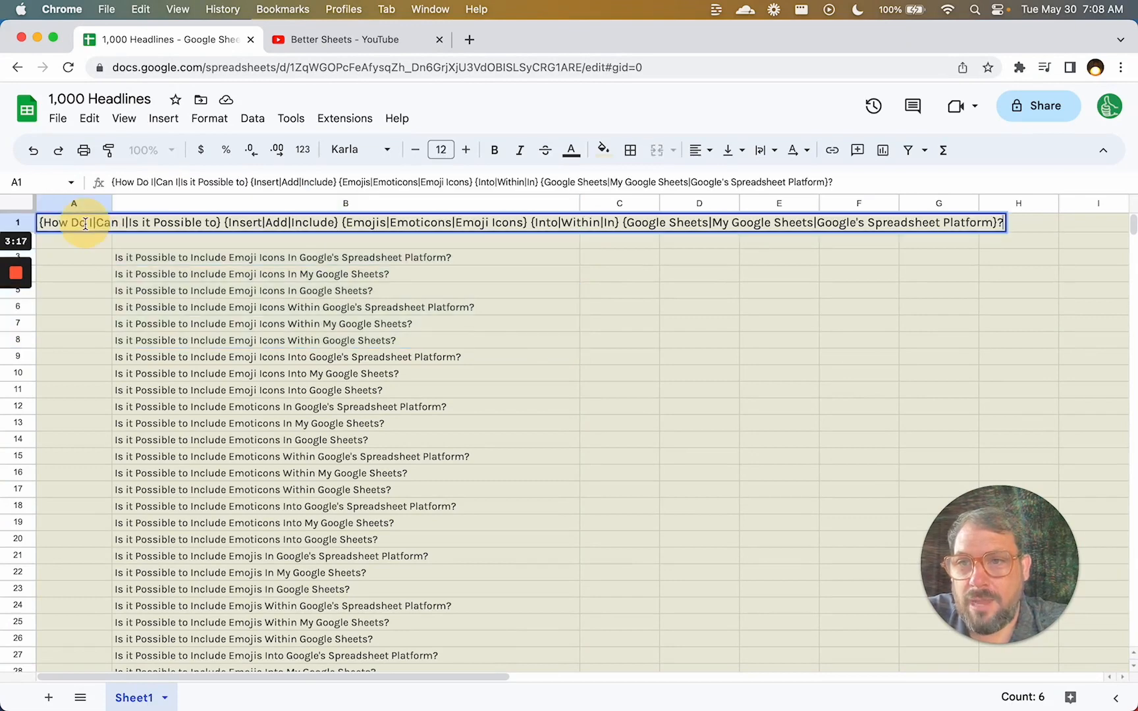
double_click(208, 222)
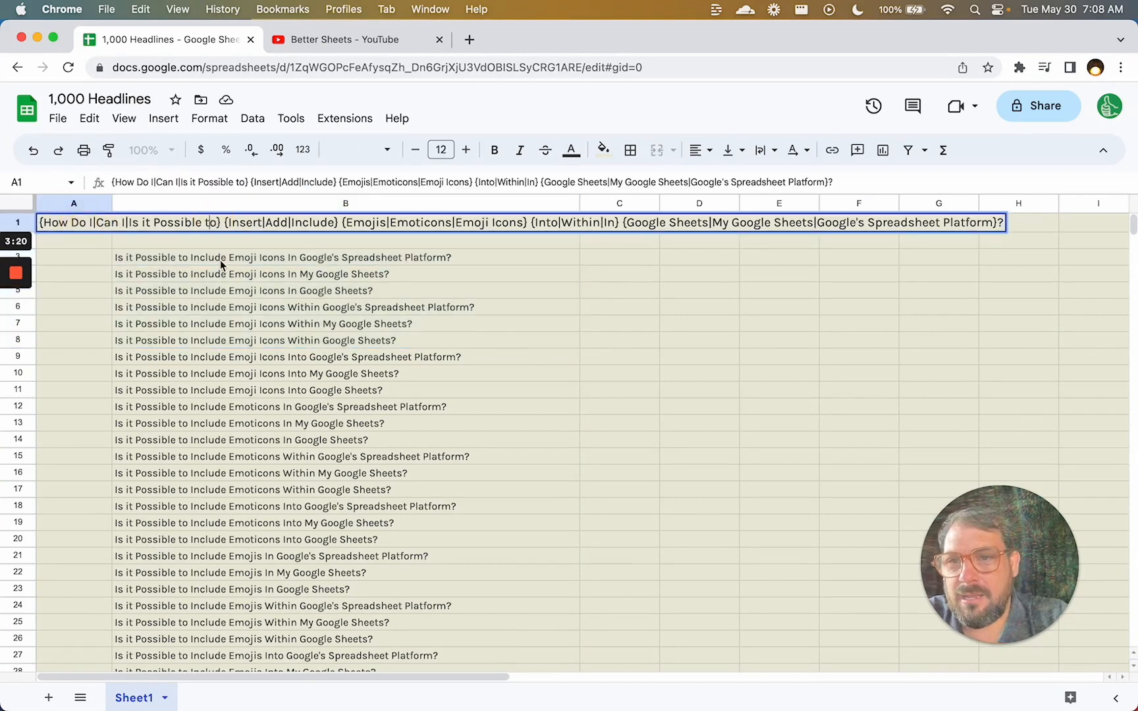
type("|")
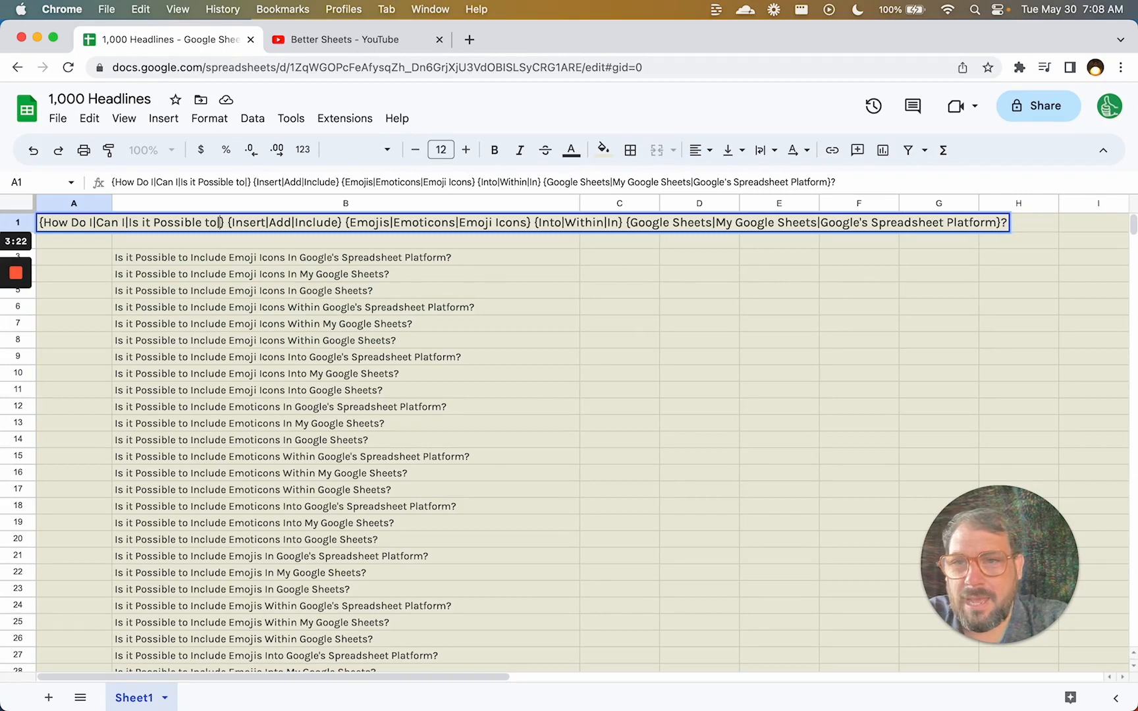
type("Should I")
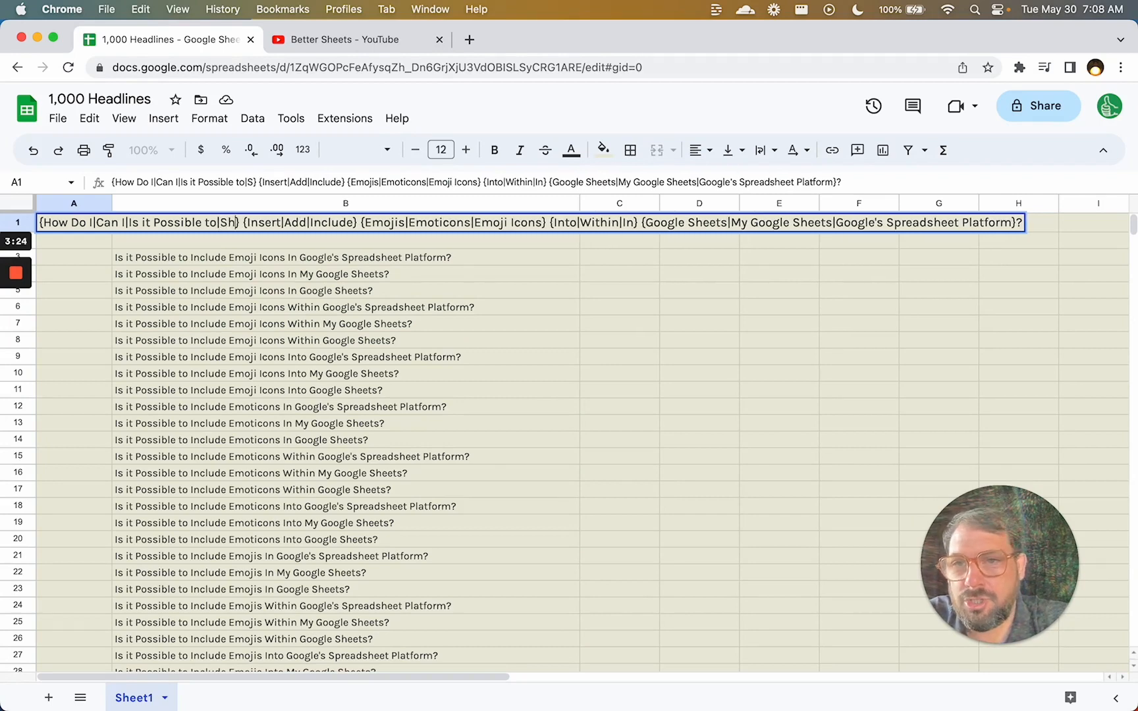
key("Return")
key("Down")
Select all generated headlines in column B to count them.
key("Right")
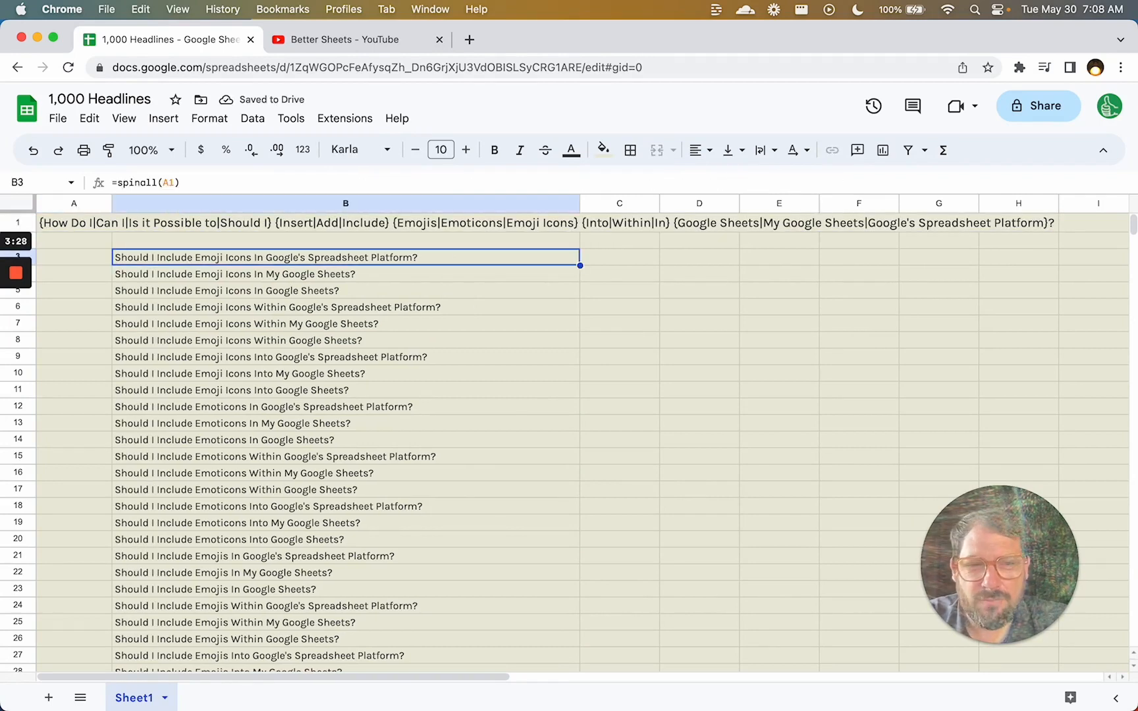
key("super+shift+Down")
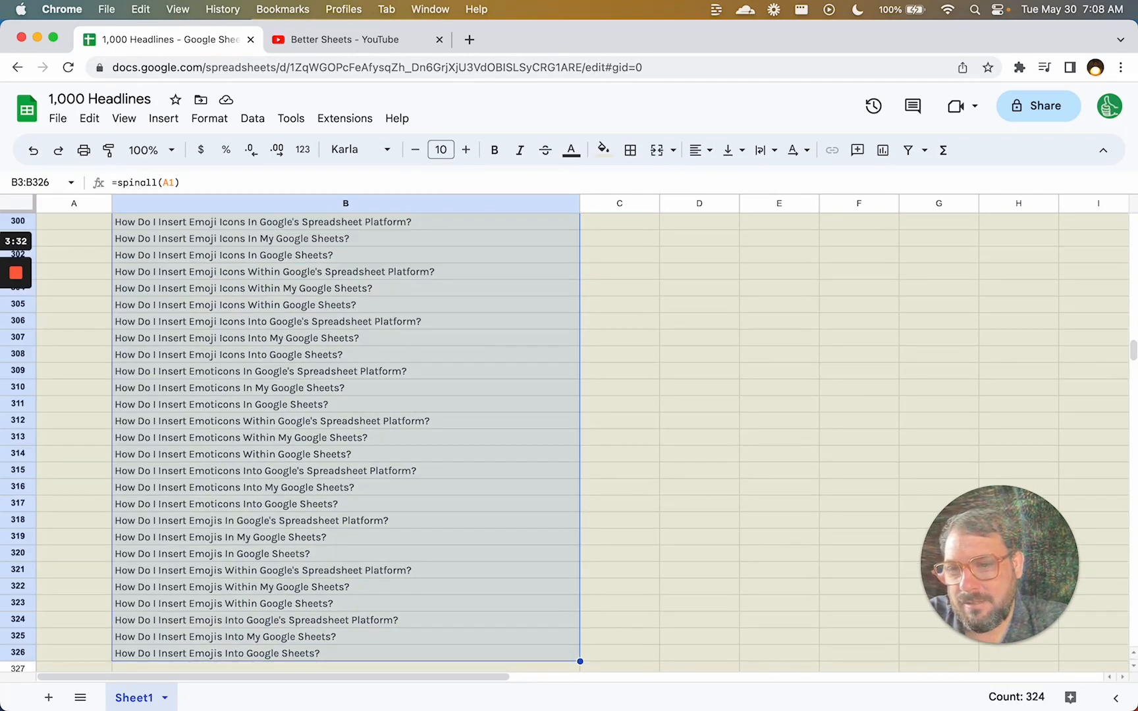
key("super+Up")
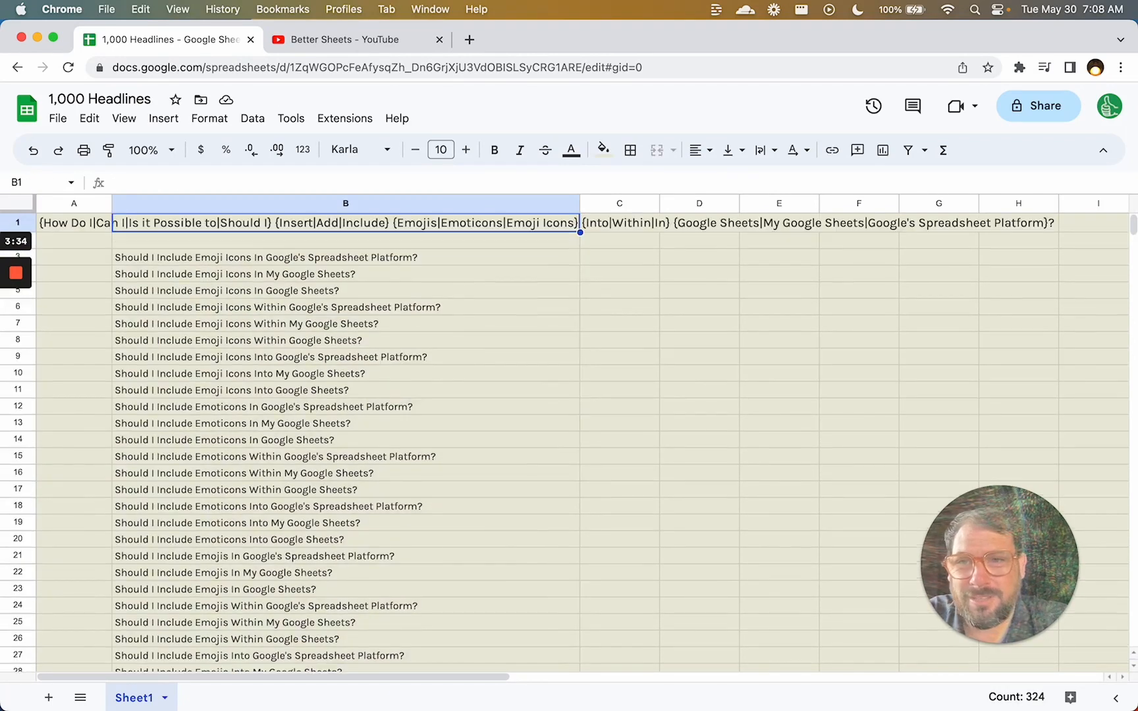
key("Left")
key("Right")
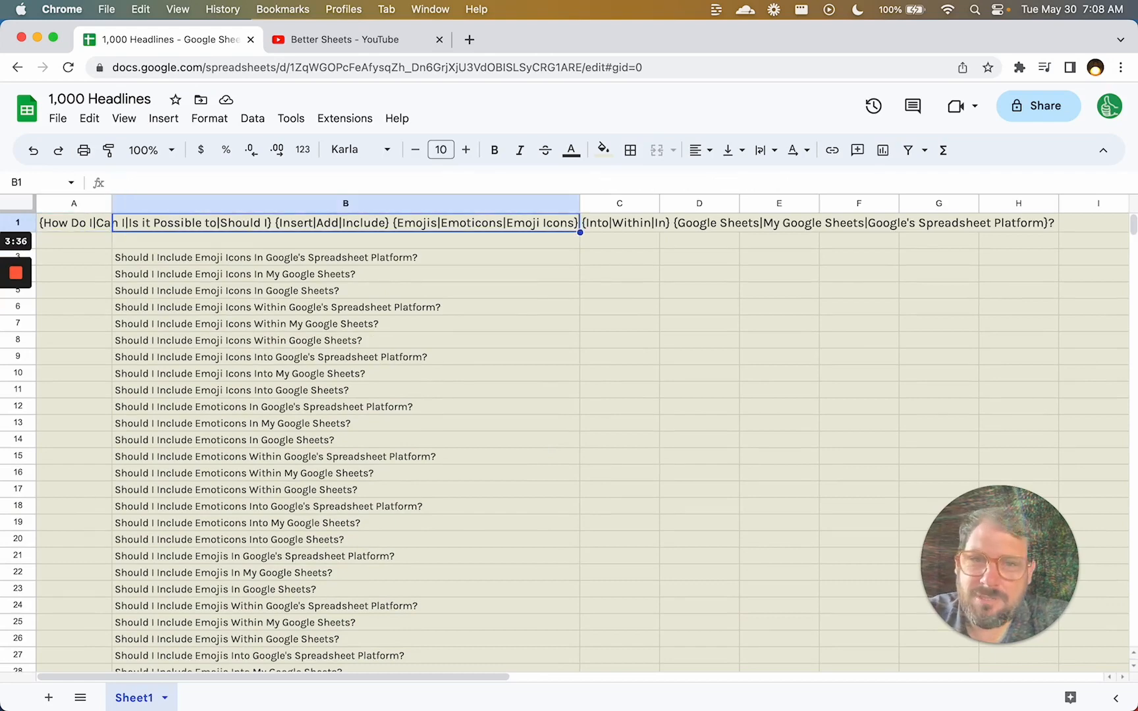
Begin a new verb option after 'Include' in A1's spintax, first typed as 'Add to'.
left_click(58, 223)
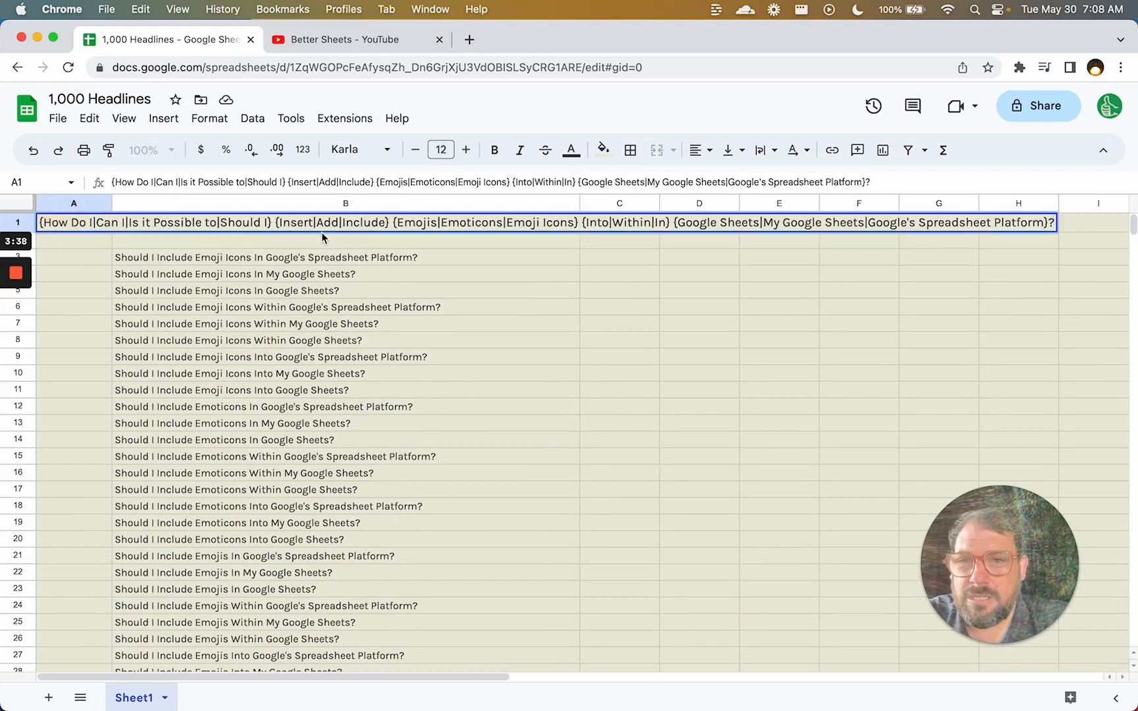
double_click(387, 223)
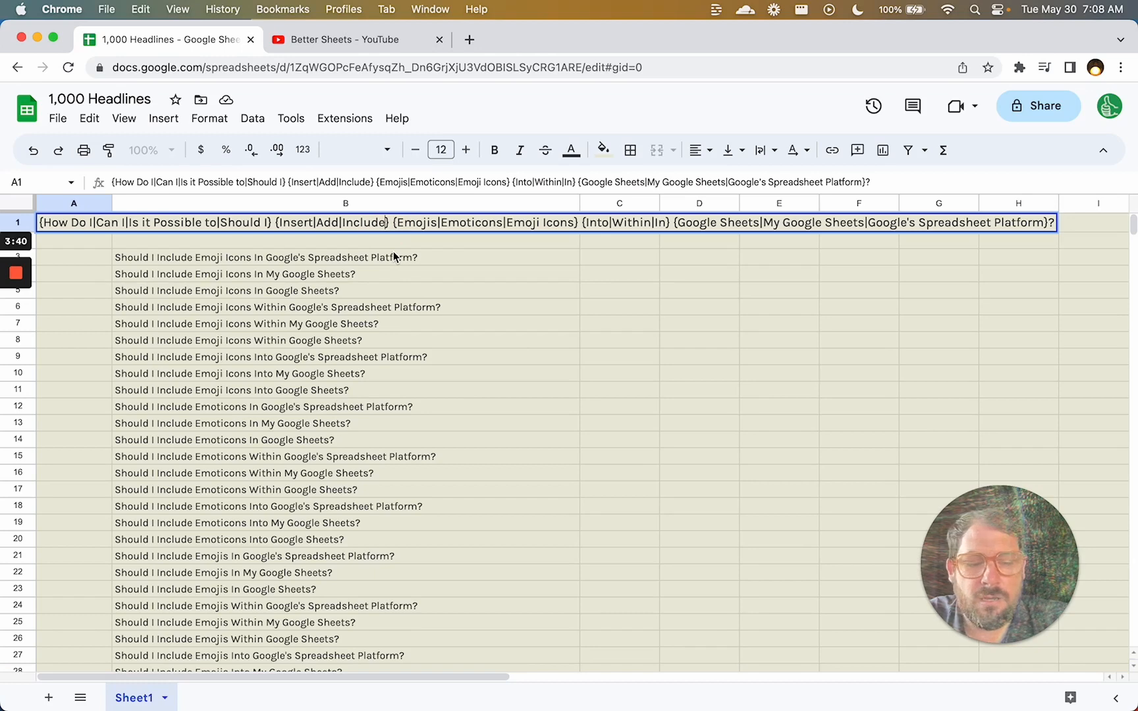
type("|")
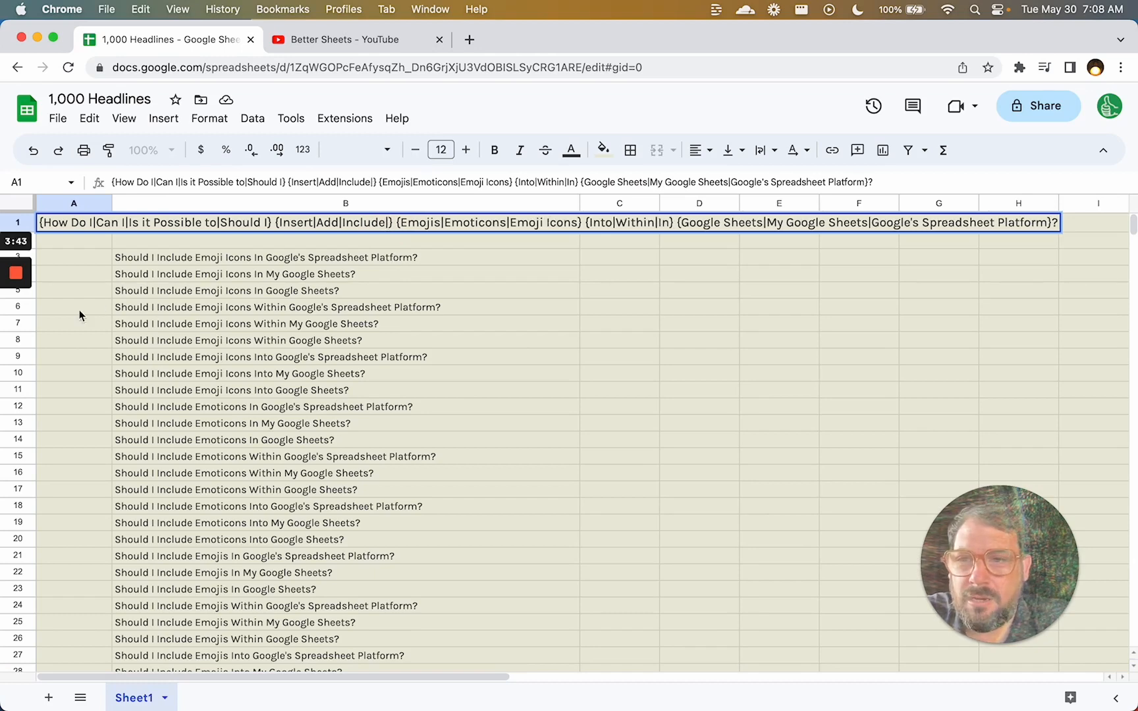
mouse_move(17, 277)
left_click(18, 340)
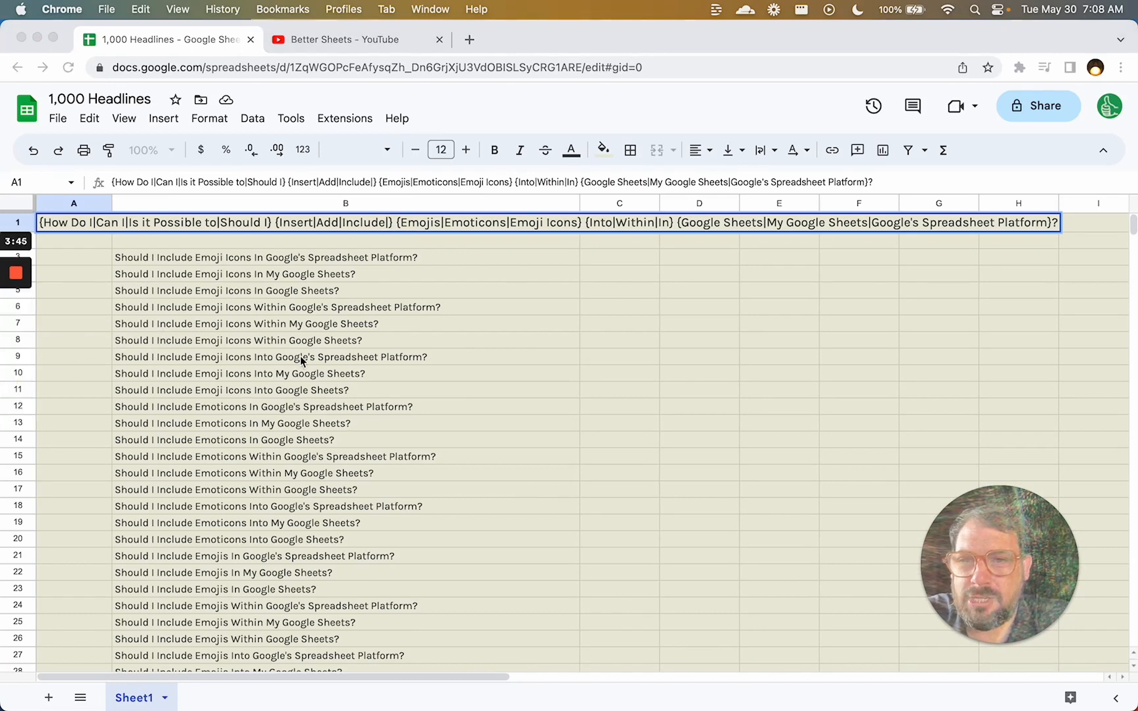
left_click(386, 223)
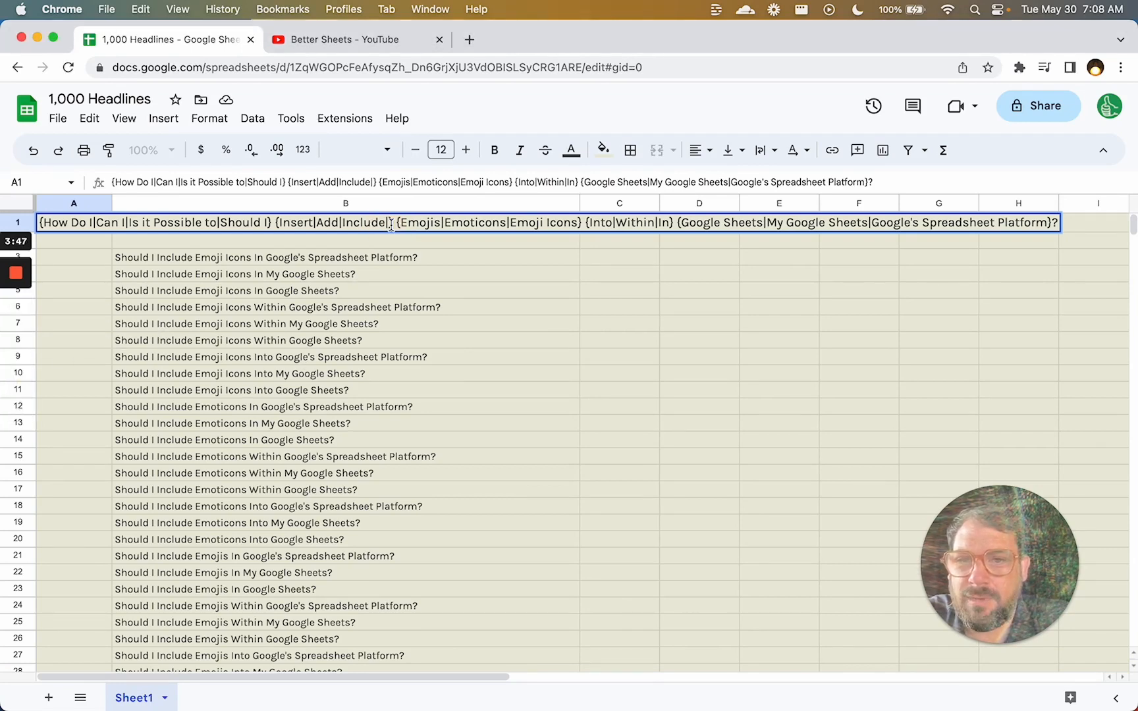
type("Add to")
key("Tab")
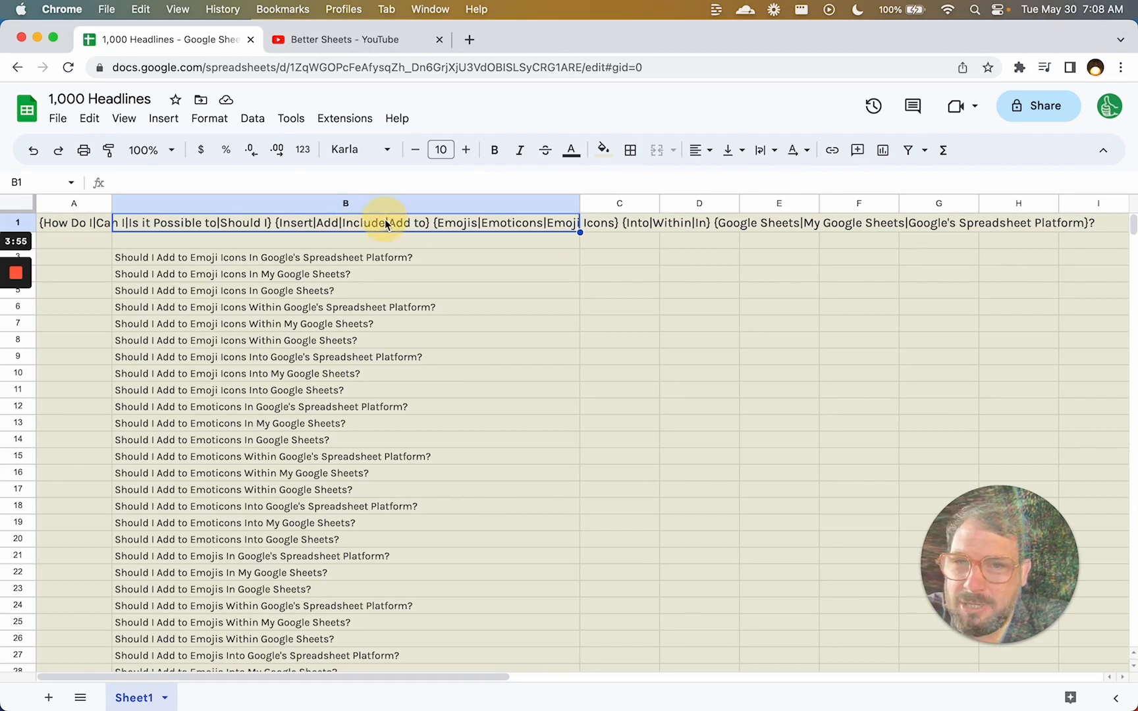
double_click(386, 223)
key("Escape")
Rework that new verb option so it reads 'Append'.
double_click(74, 224)
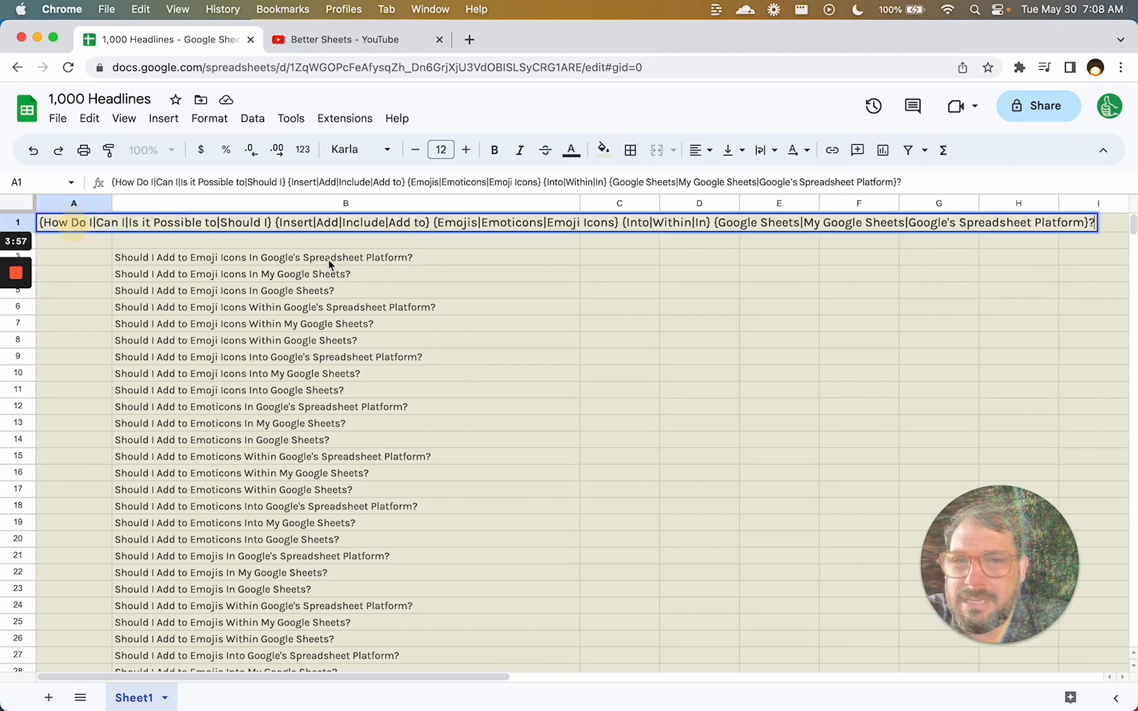
left_click(425, 222)
key("BackSpace")
key("BackSpace")
key("BackSpace")
key("BackSpace")
key("BackSpace")
key("BackSpace")
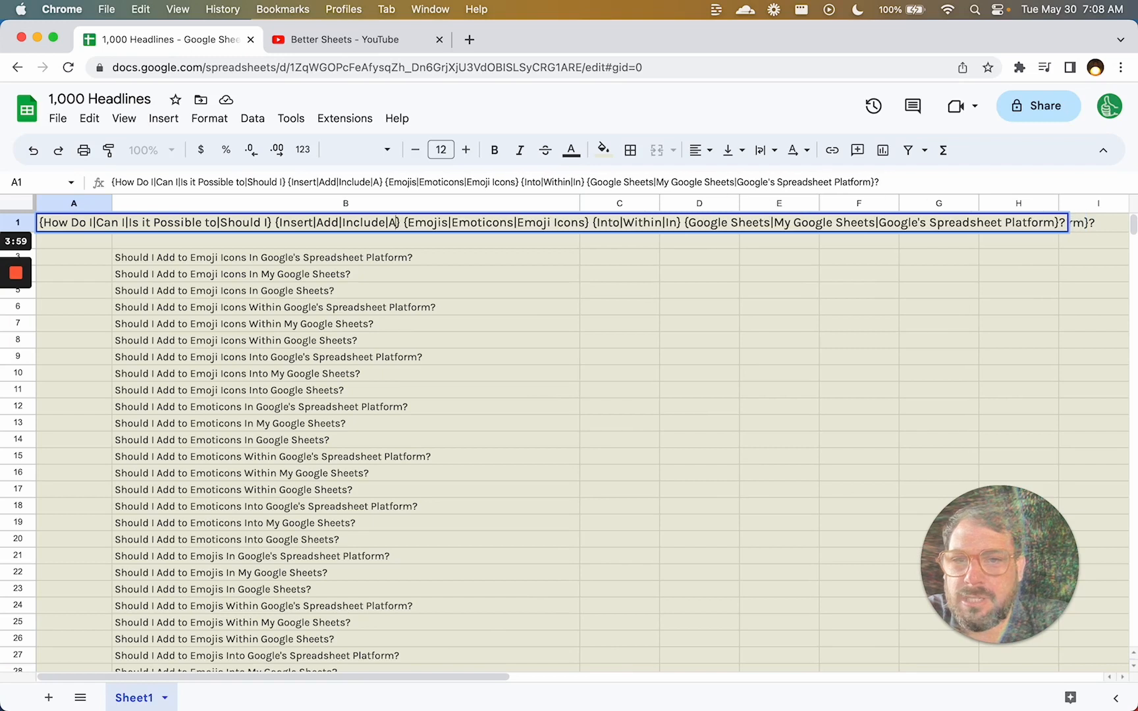
left_click(16, 336)
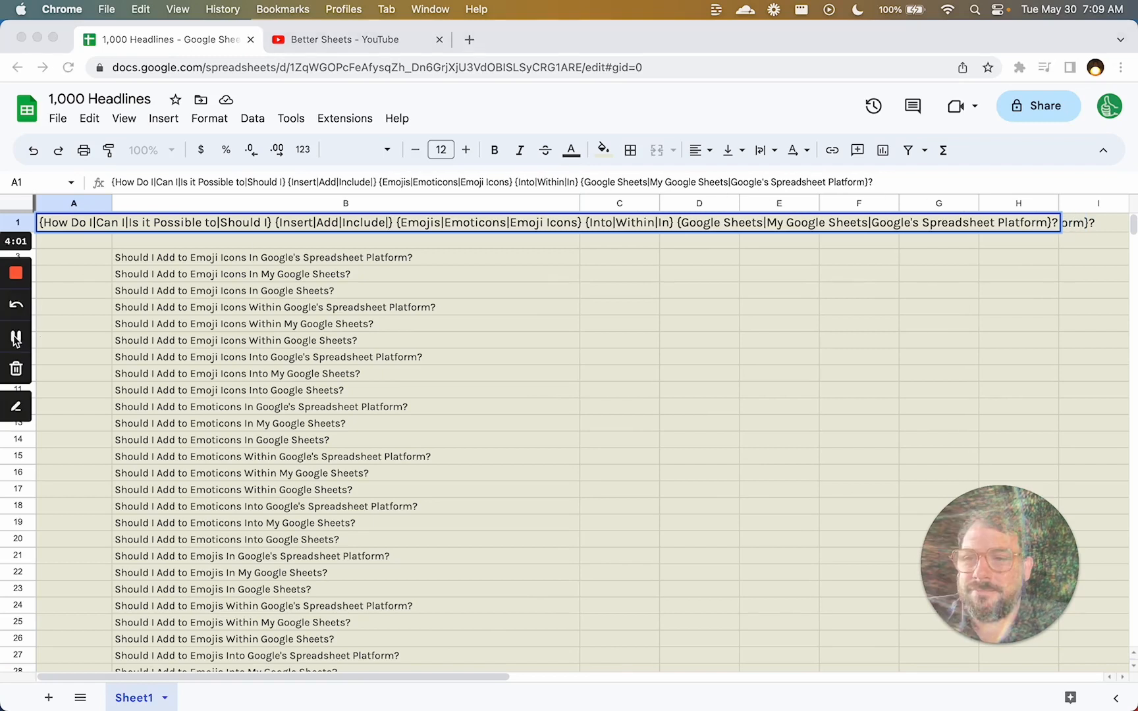
left_click(360, 222)
left_click(390, 223)
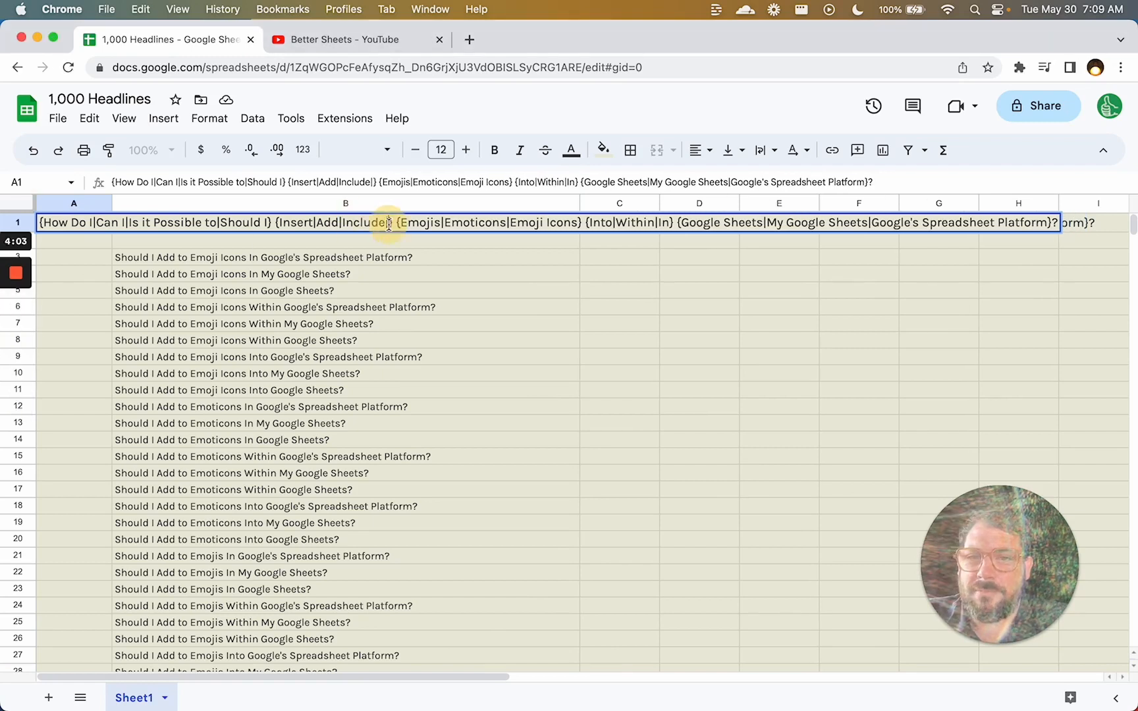
type("Append")
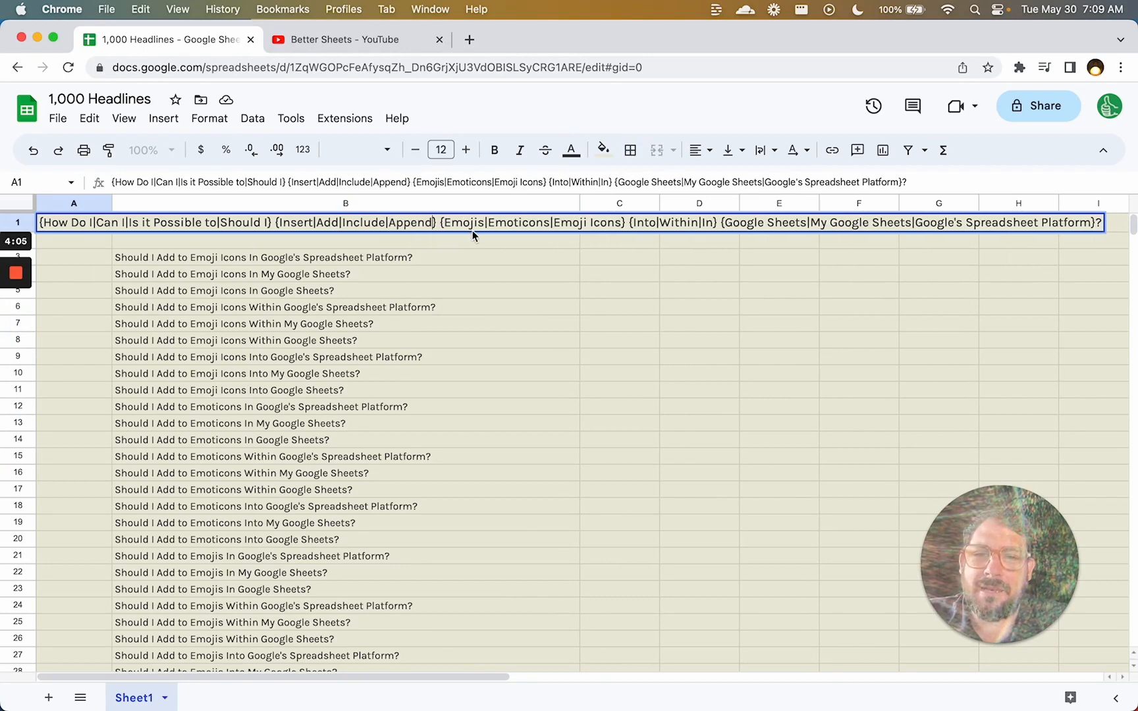
Add 'Inside of' to the preposition options and commit A1's spintax.
left_click(555, 223)
left_click_drag(561, 223, 623, 222)
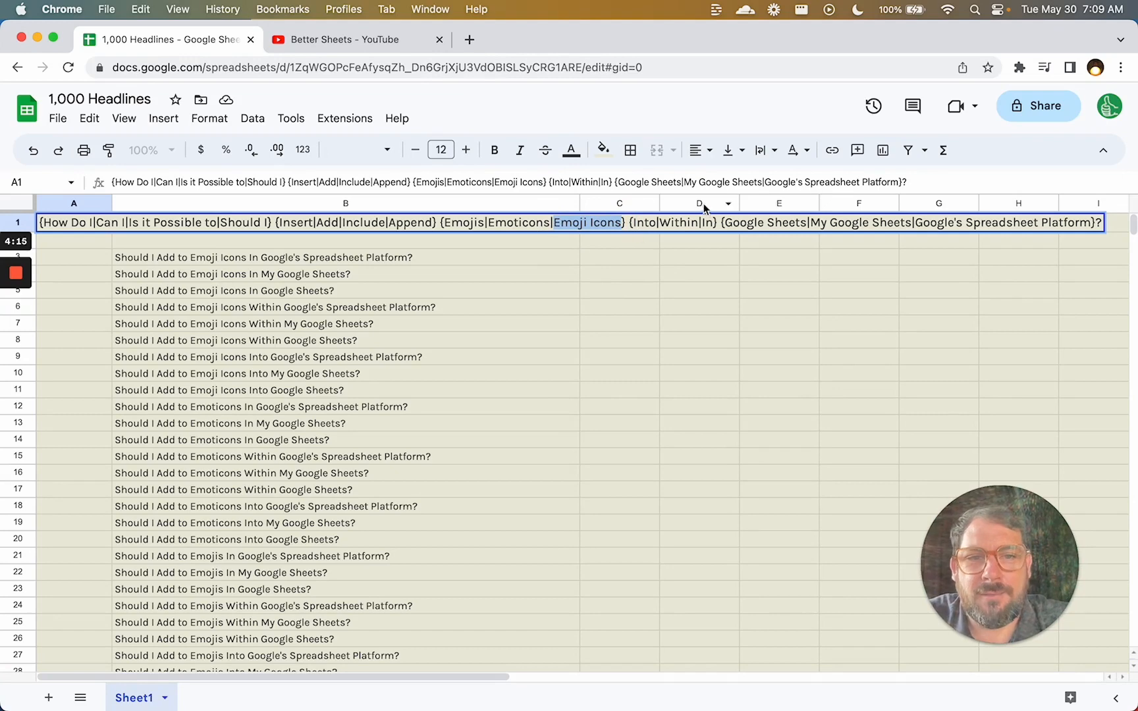
left_click(713, 222)
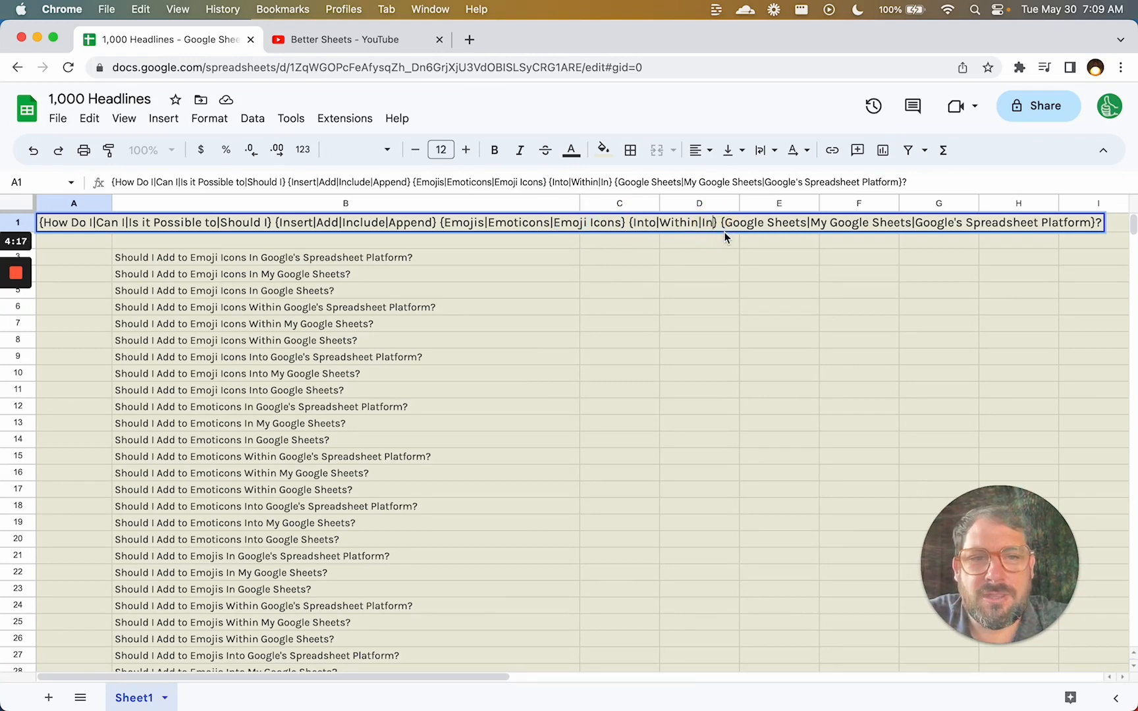
type("|Inside of")
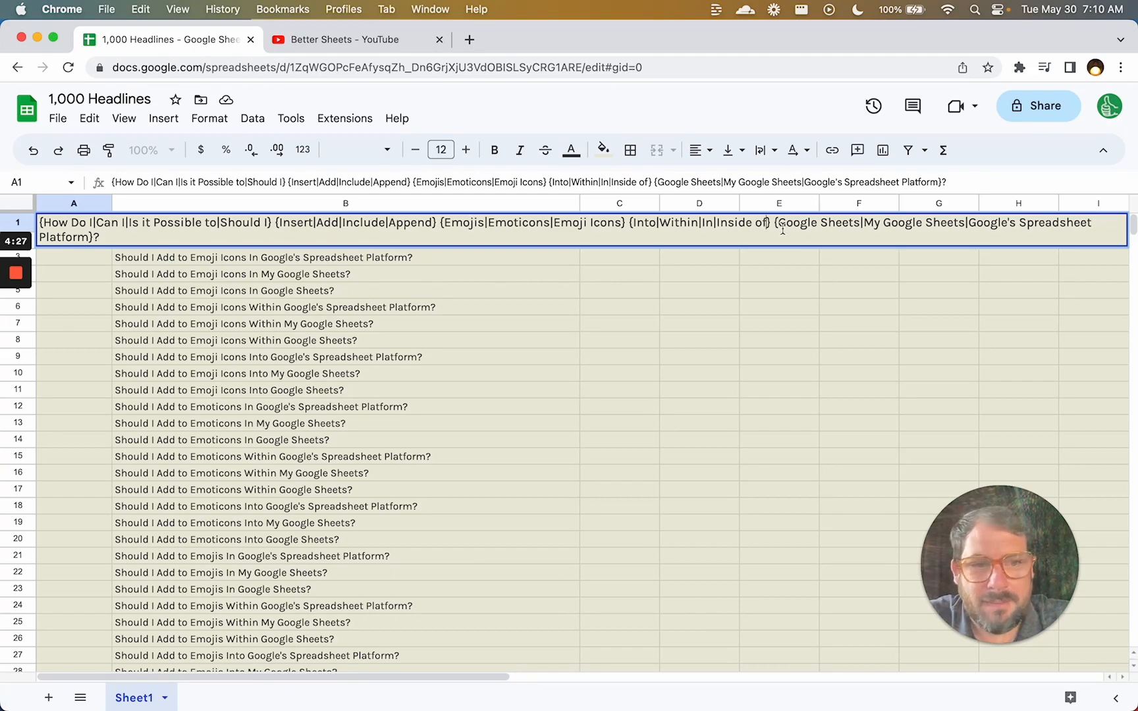
key("Return")
key("Right")
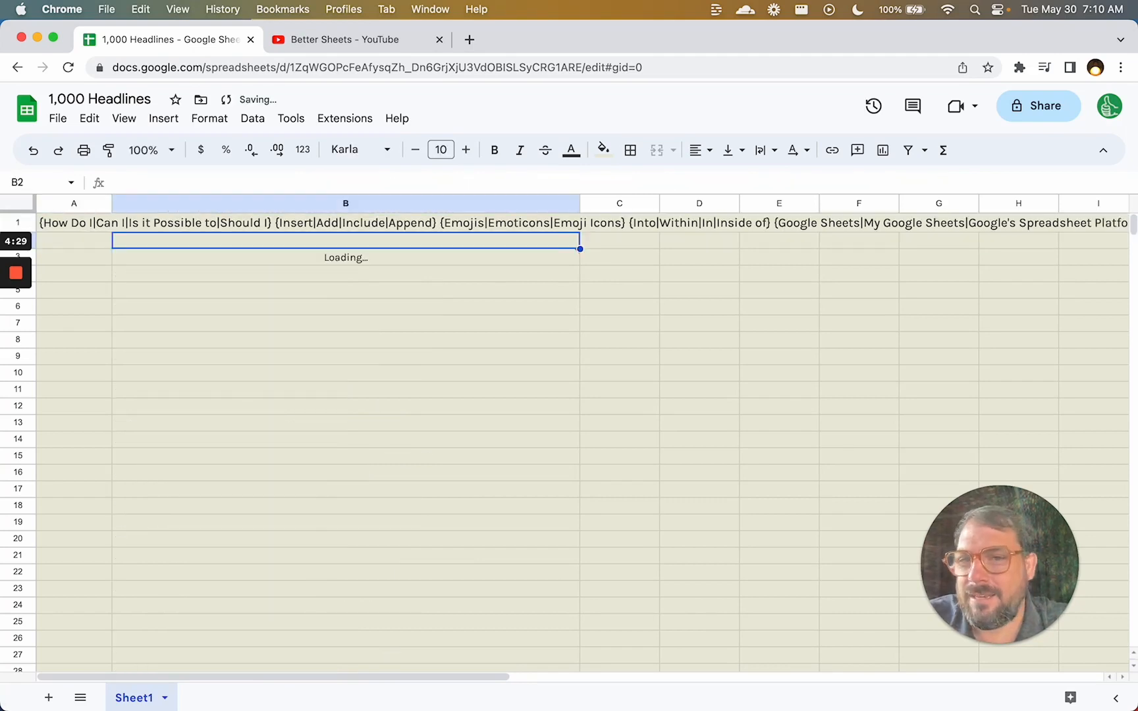
Add 'How To' and 'How can you' after 'Should I' in A1's opening options.
key("Down")
key("super+Down")
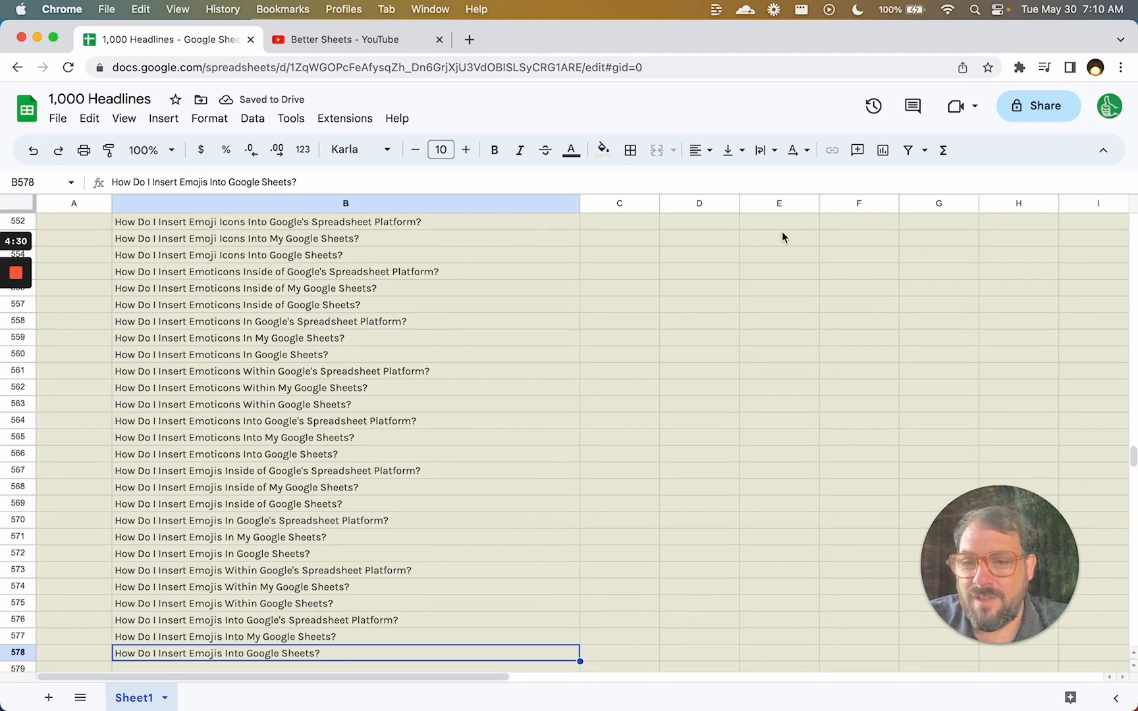
key("super+Up")
key("Up")
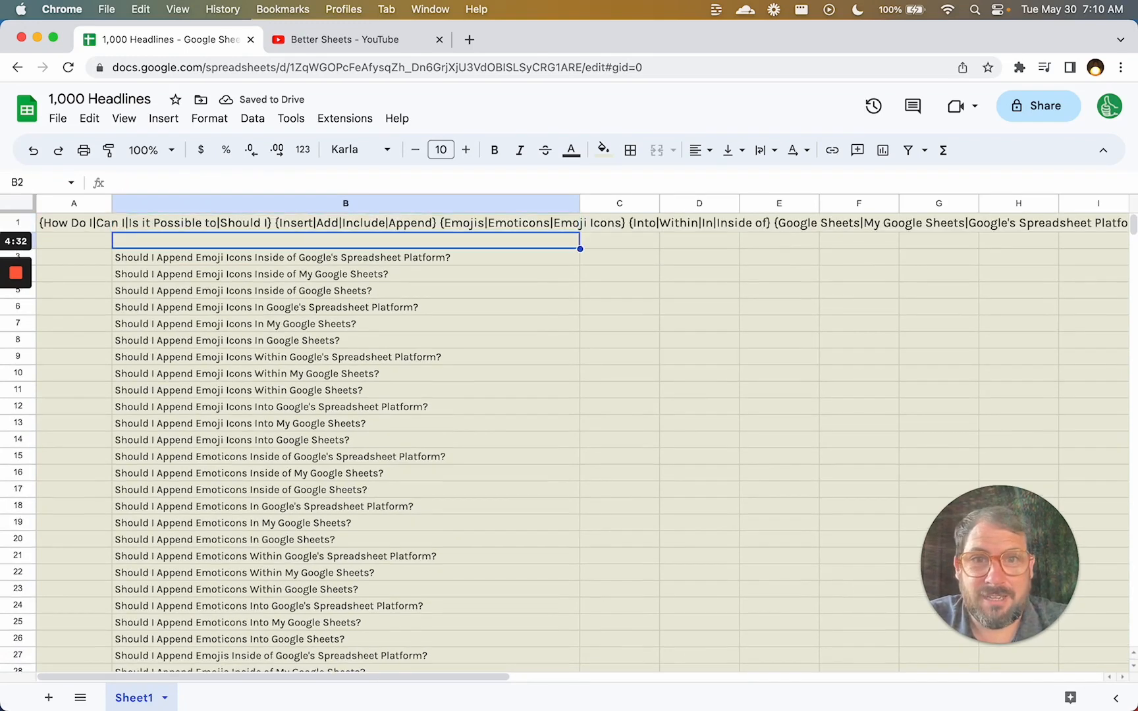
key("Up")
double_click(58, 225)
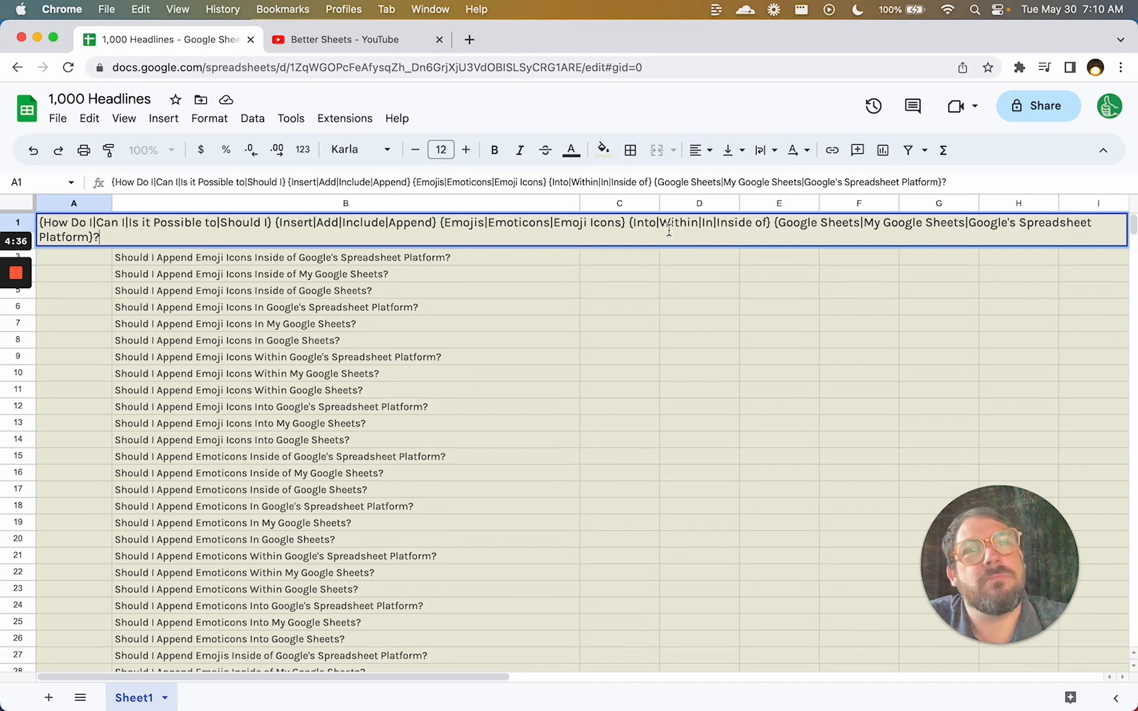
mouse_move(16, 279)
left_click(17, 339)
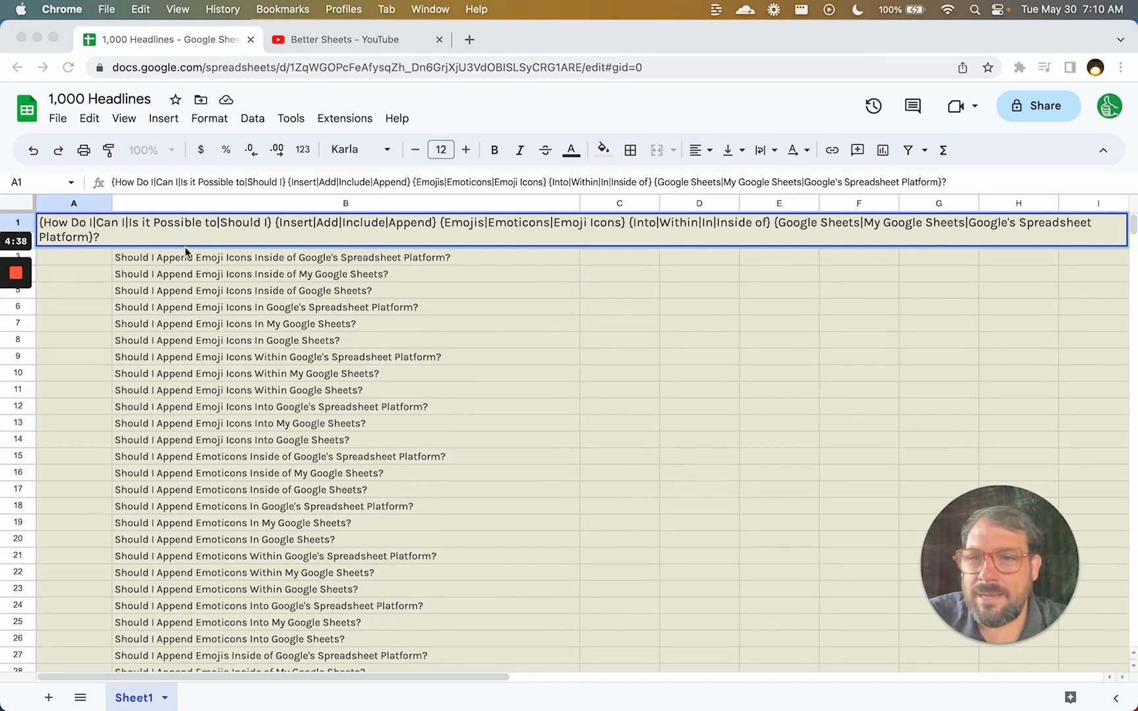
left_click(270, 222)
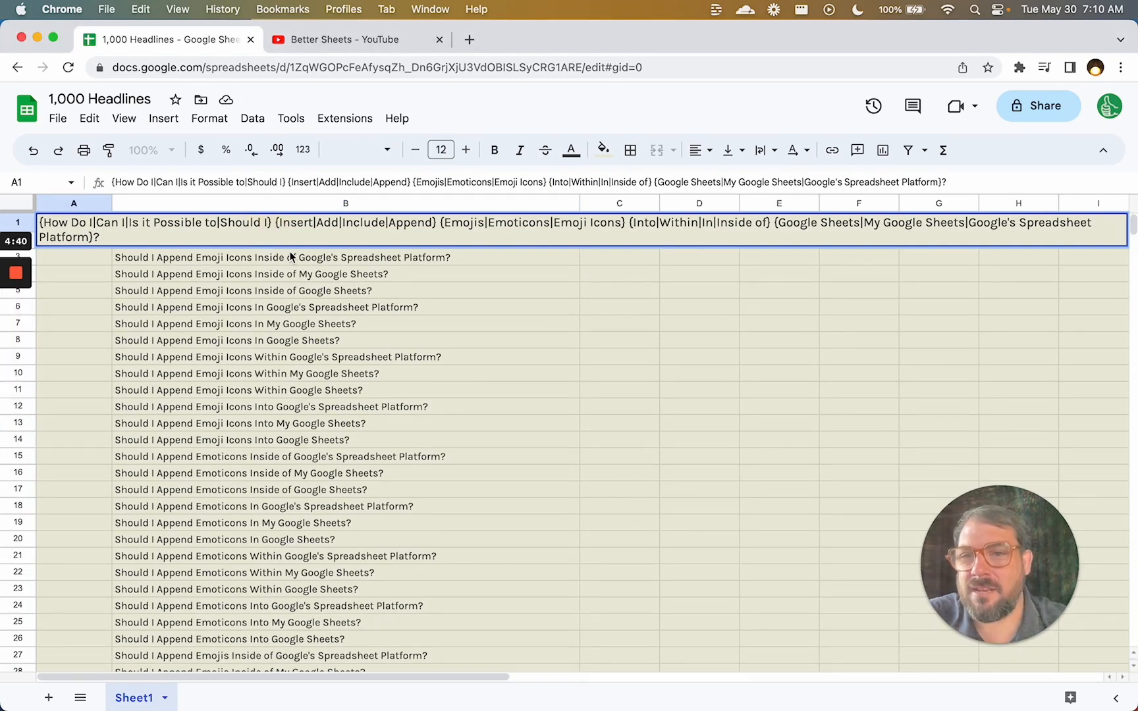
type("|")
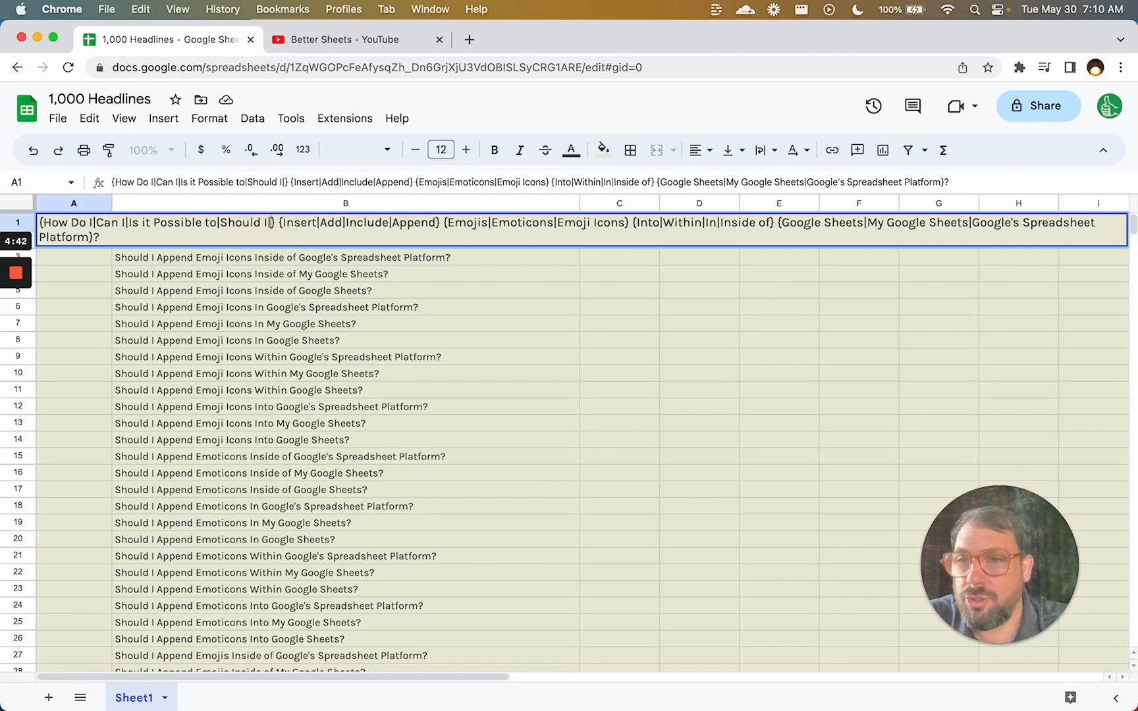
type("How")
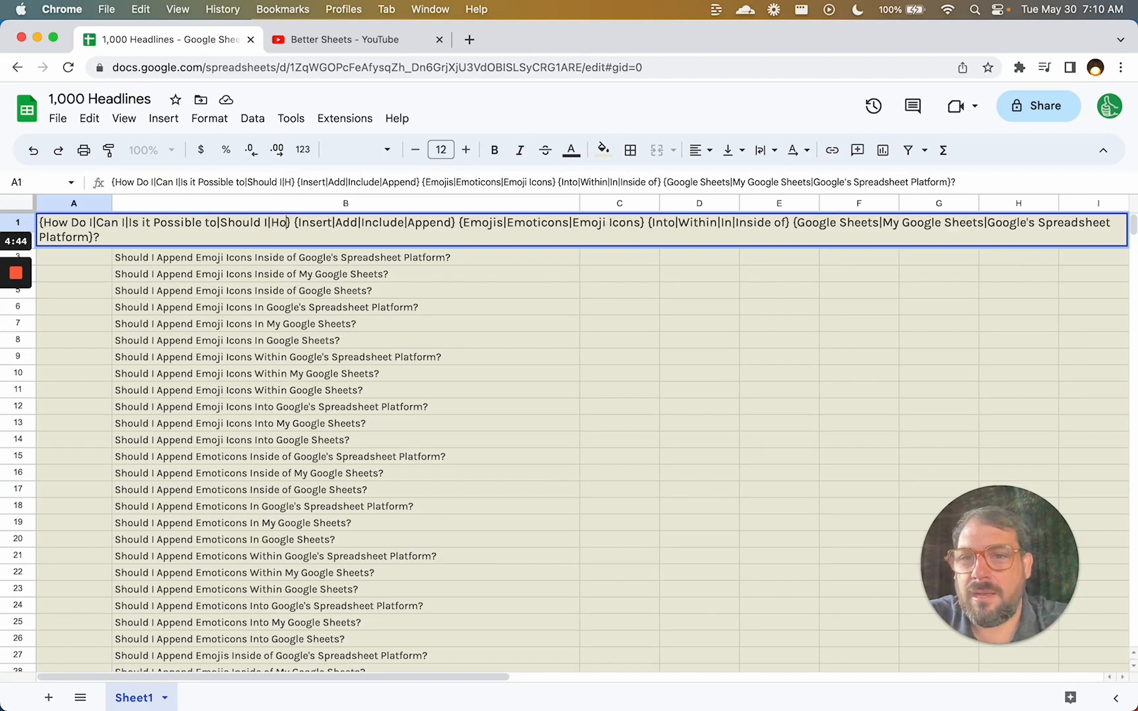
type(" To")
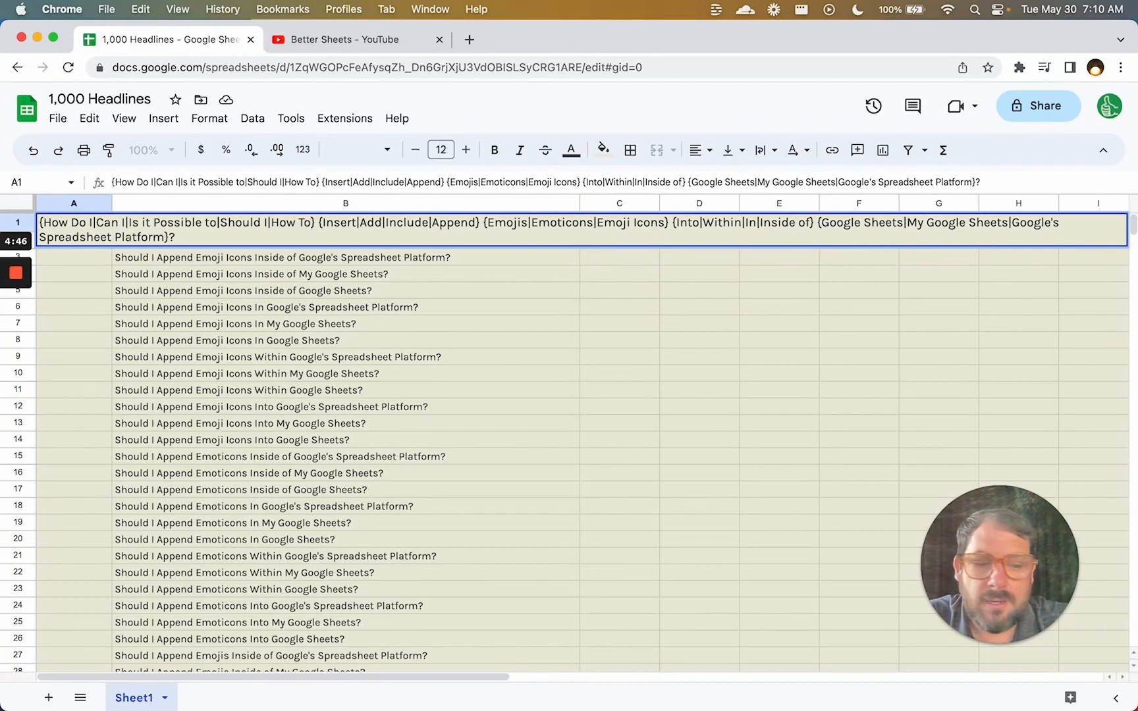
type("|How can")
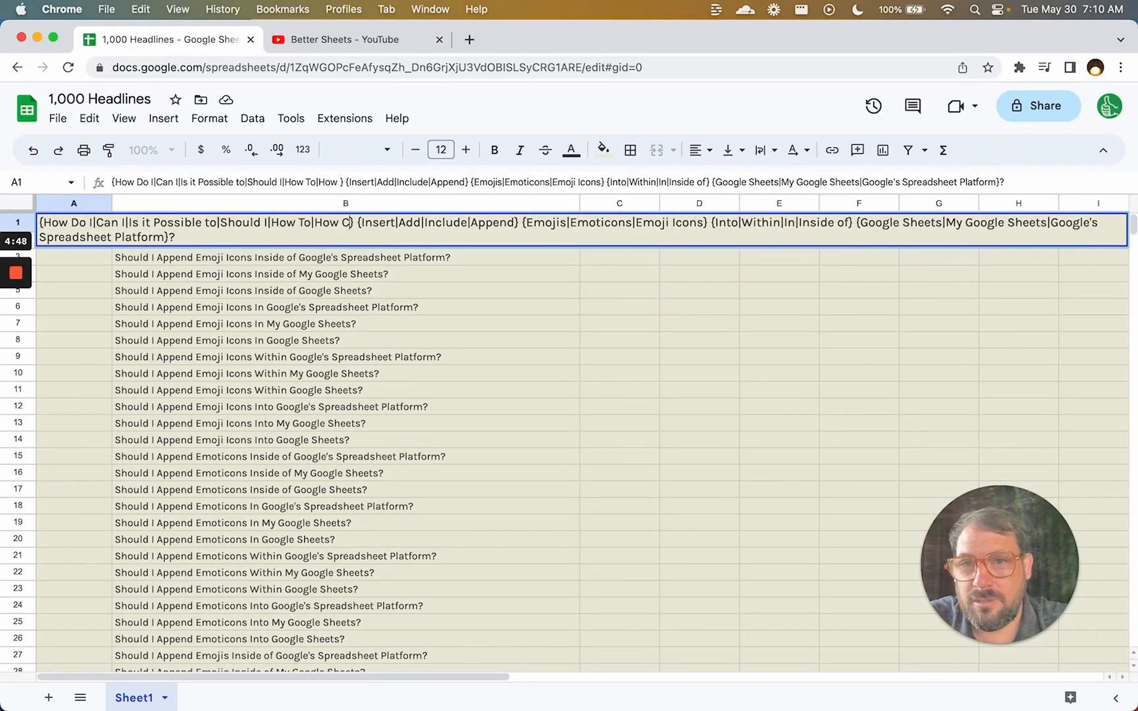
type(" you")
key("Return")
Browse the regenerated headlines down to the last row, then return to A1.
key("Right")
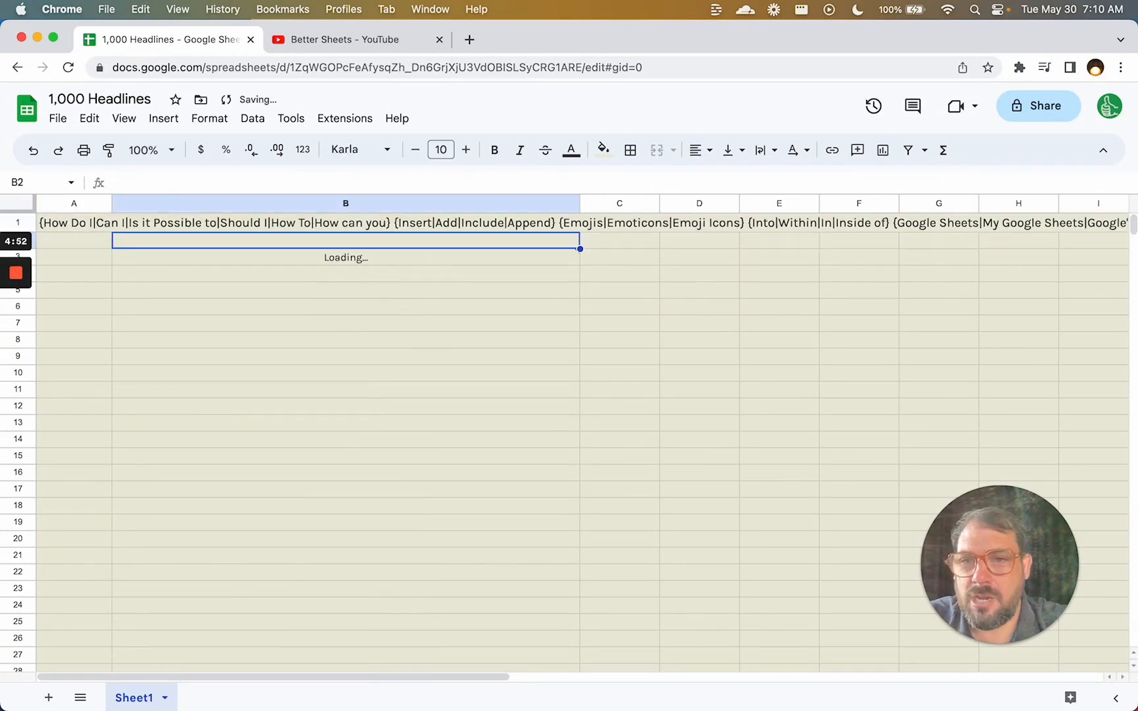
key("Down")
key("Down")
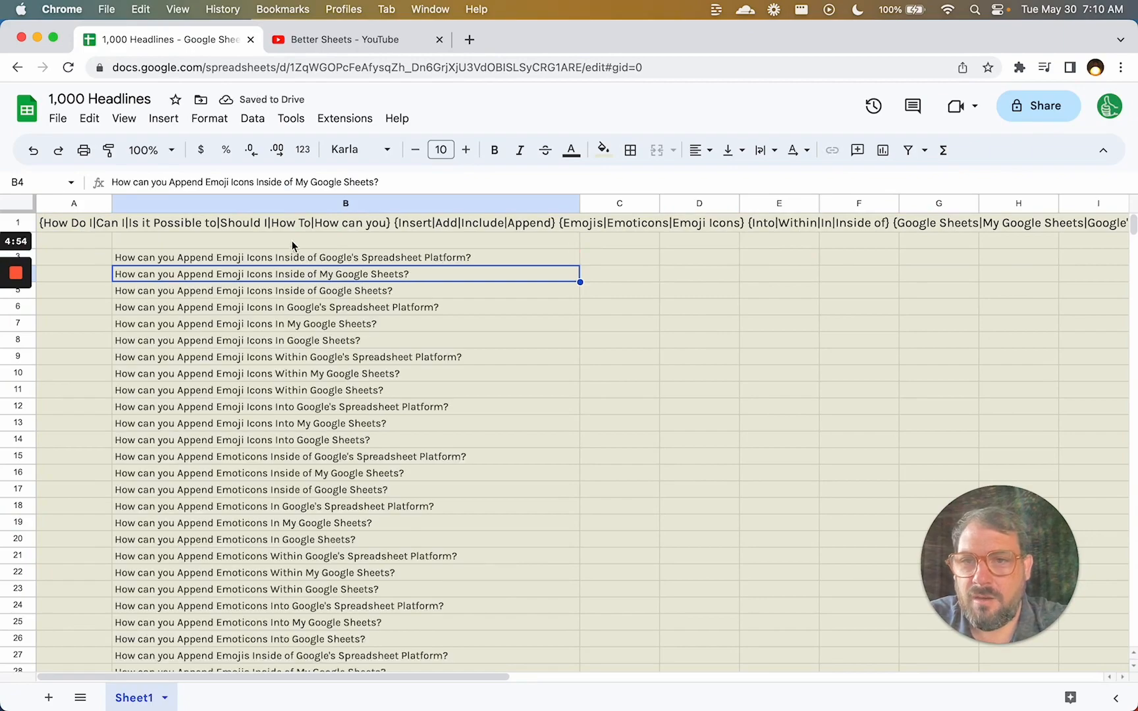
scroll(286, 326, "down", 5)
scroll(267, 430, "down", 14)
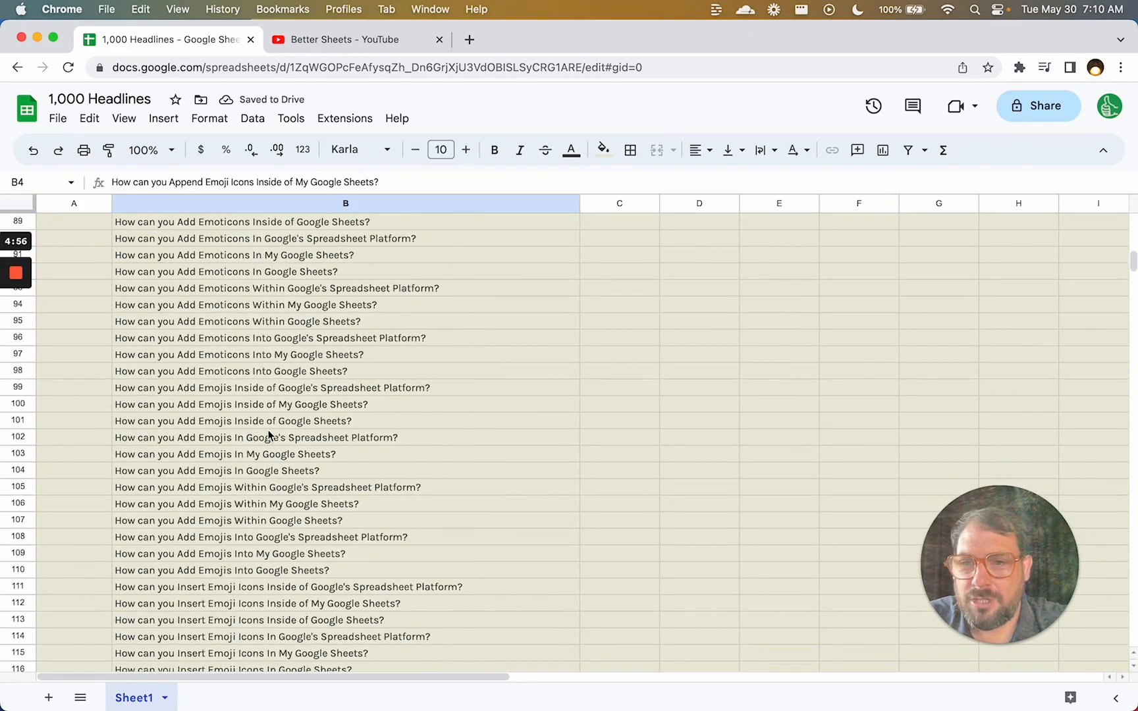
left_click(267, 429)
key("super+Down")
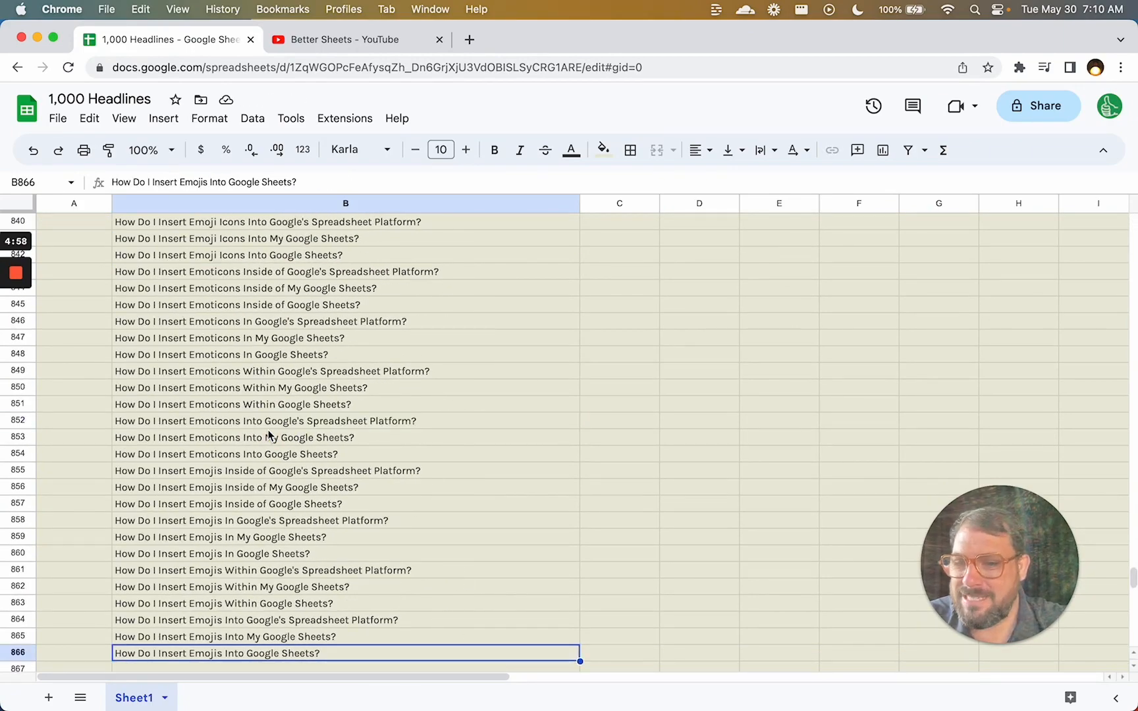
key("super+Home")
Add 'my spreadsheet' as a new option at the end of A1's last option group.
mouse_move(19, 343)
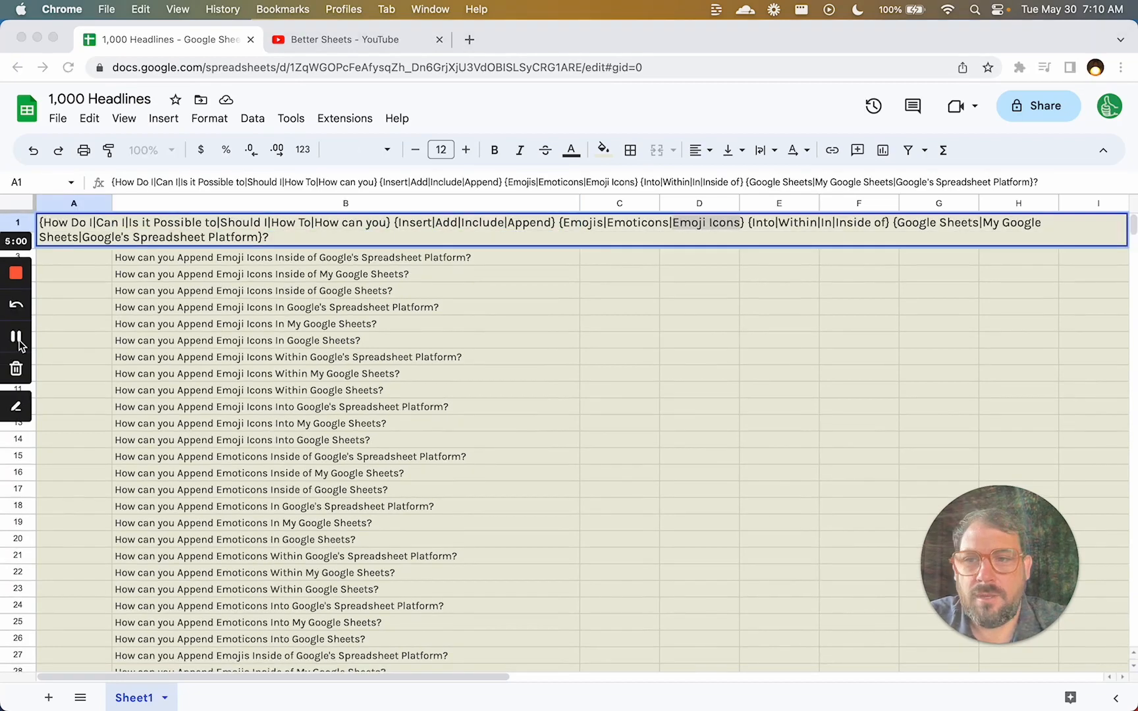
left_click(258, 235)
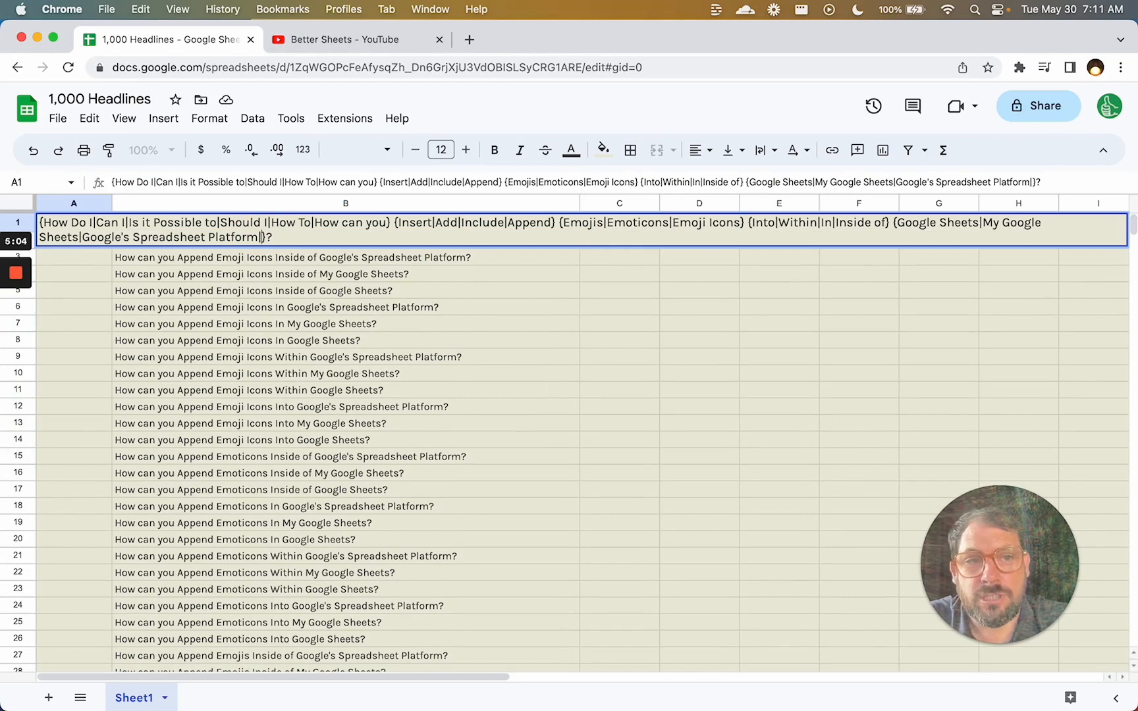
type("|Spreads")
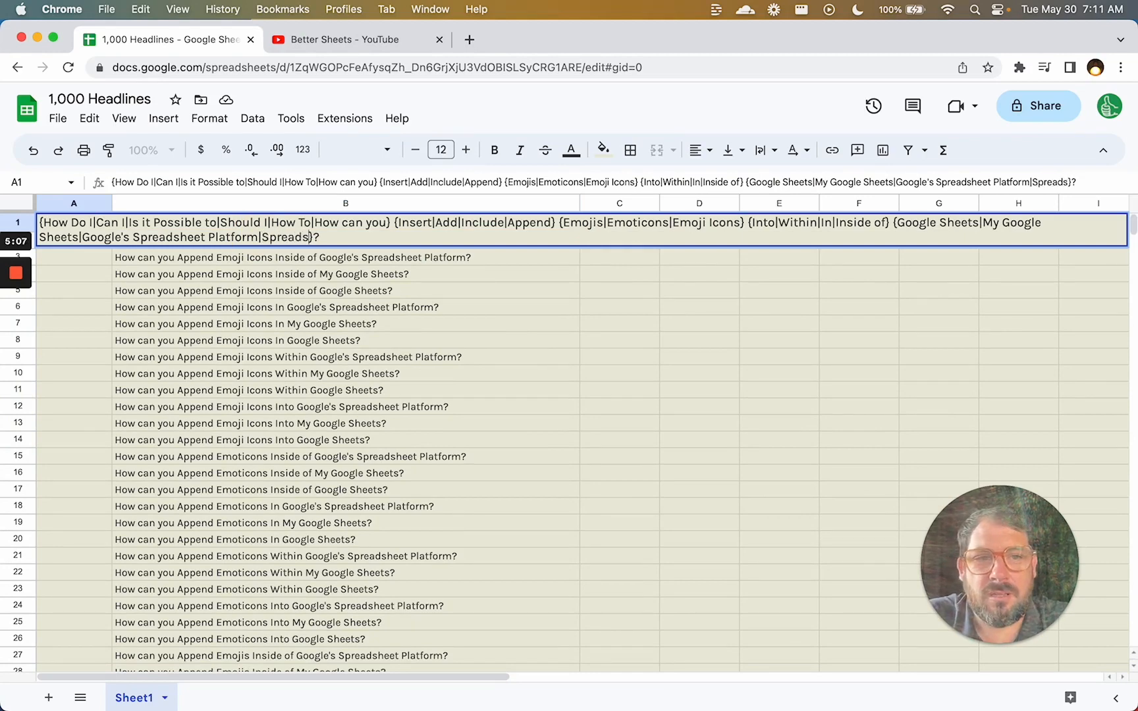
type("he")
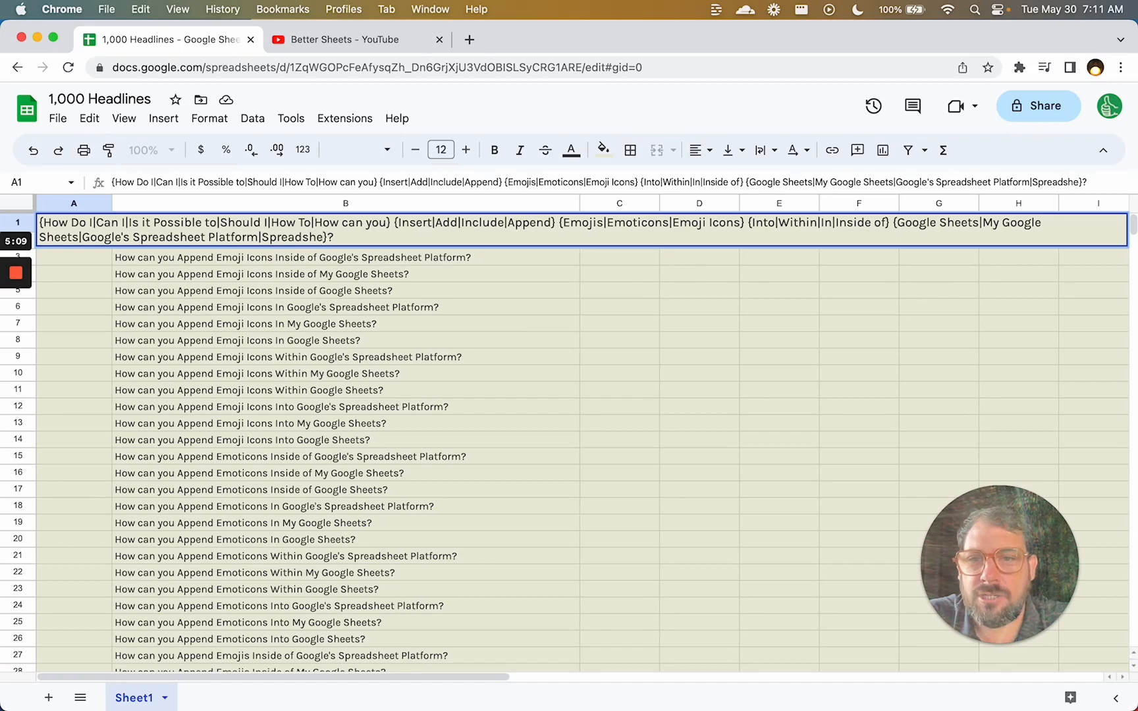
key("BackSpace")
key("BackSpace")
key("BackSpace")
key("BackSpace")
key("BackSpace")
key("BackSpace")
key("BackSpace")
key("BackSpace")
key("BackSpace")
type("my")
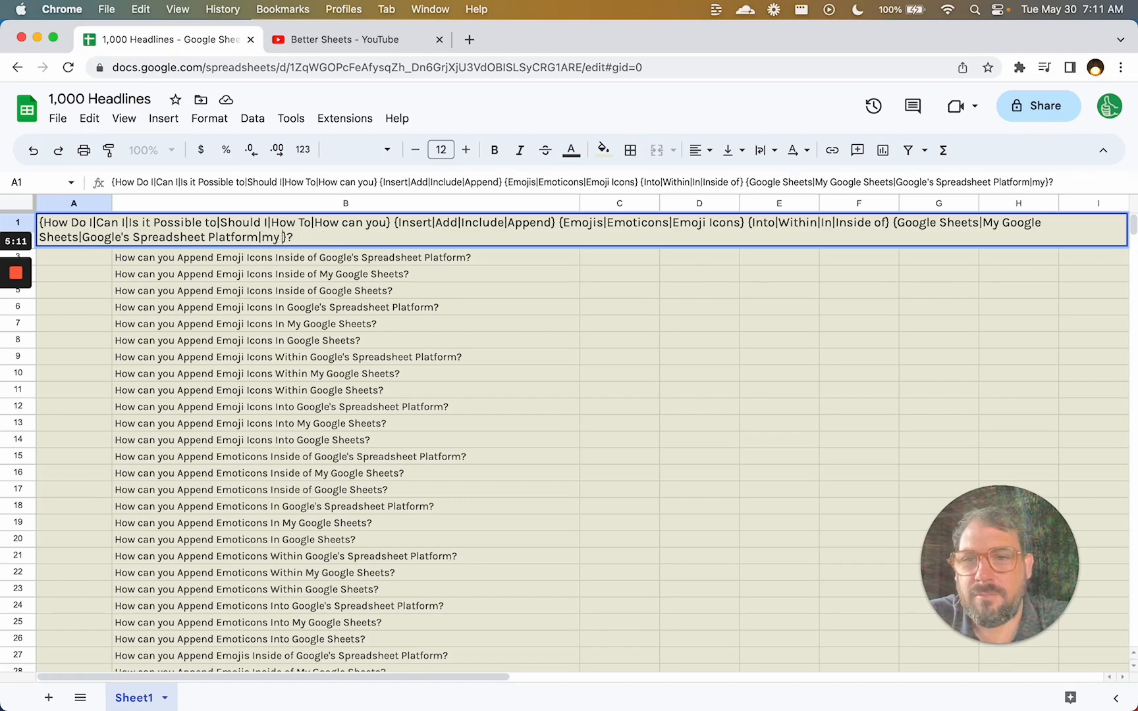
type(" spreadsheet")
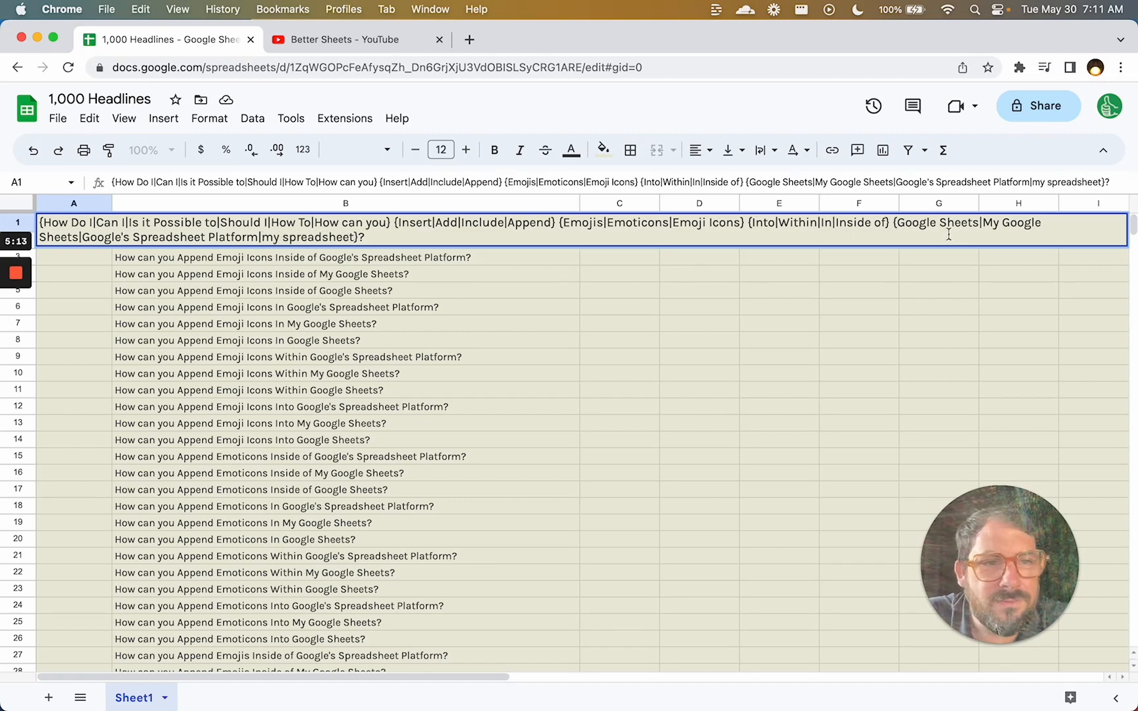
Lowercase 'My Google Sheets' to 'my' and shorten 'Google's Spreadsheet Platform' to 'Google's Spreadsheets'.
left_click(993, 224)
key("BackSpace")
type("m")
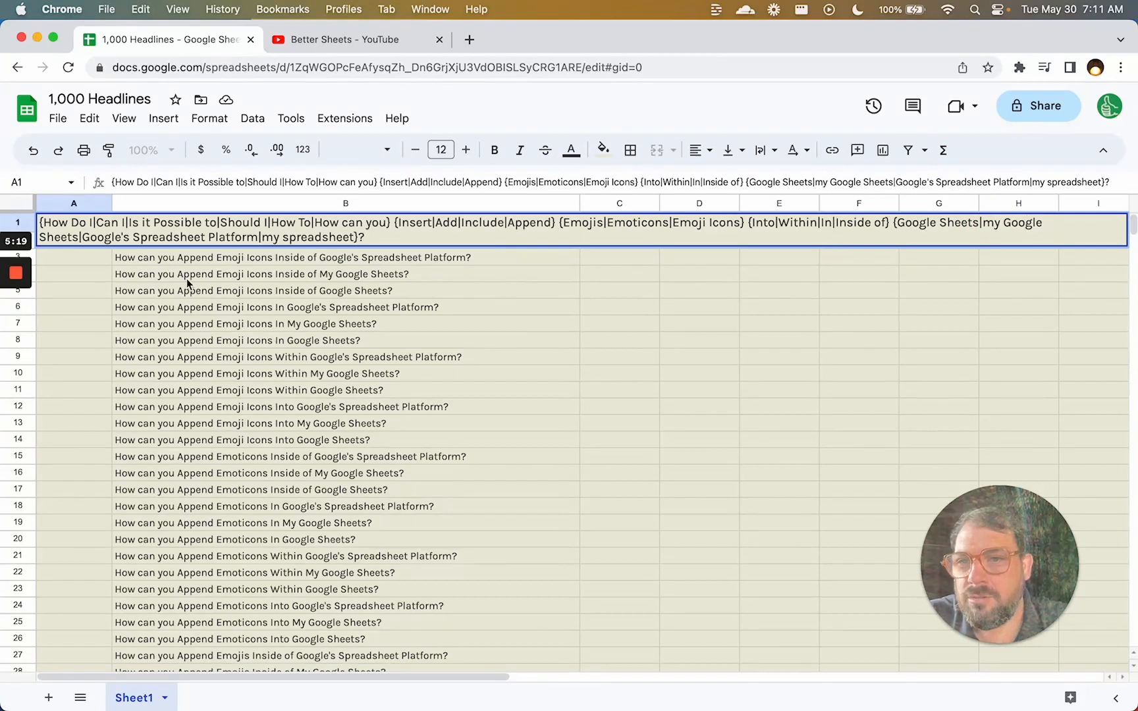
left_click(211, 235)
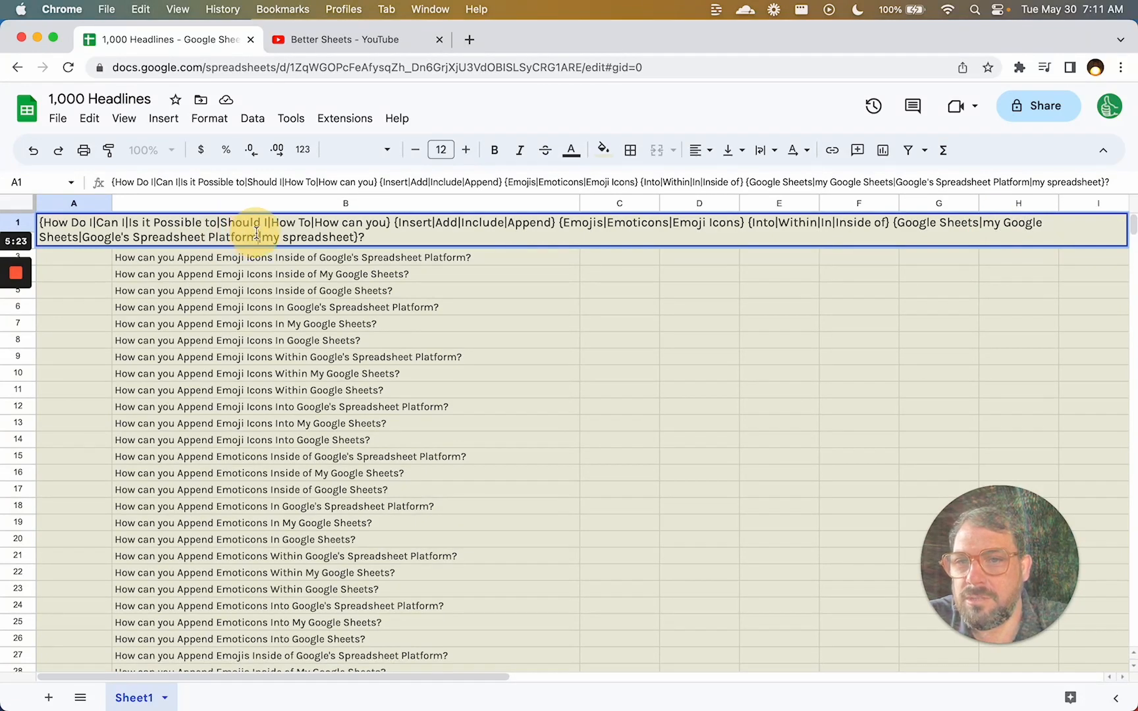
key("BackSpace")
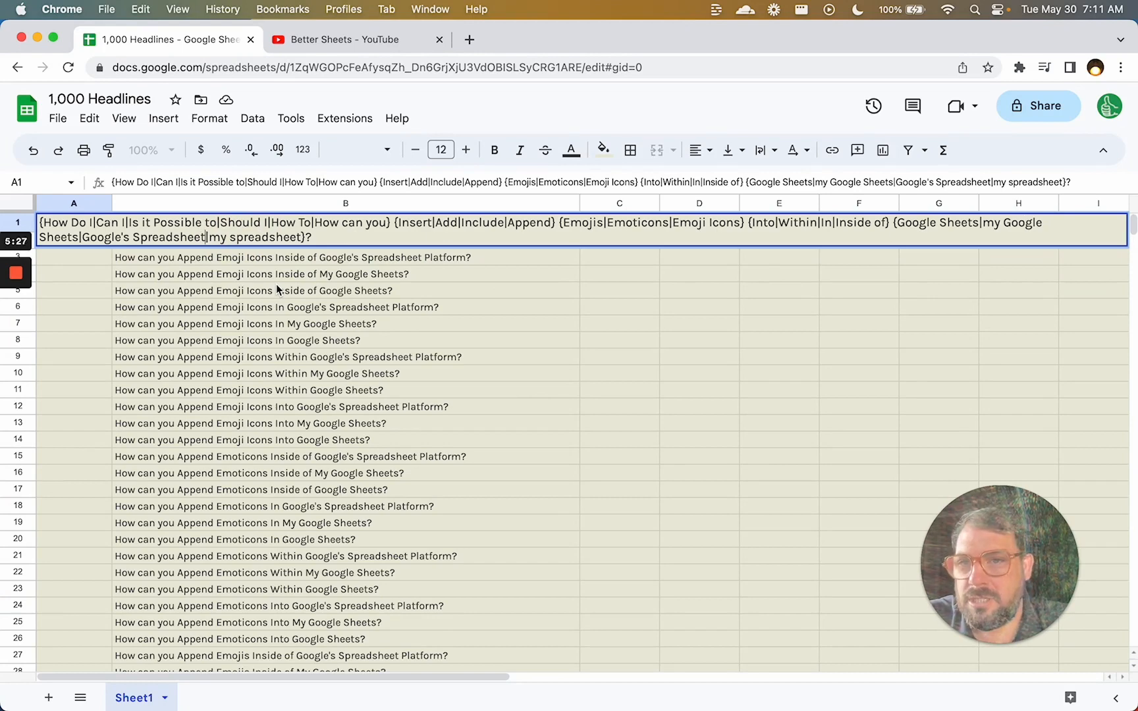
type("s")
key("Return")
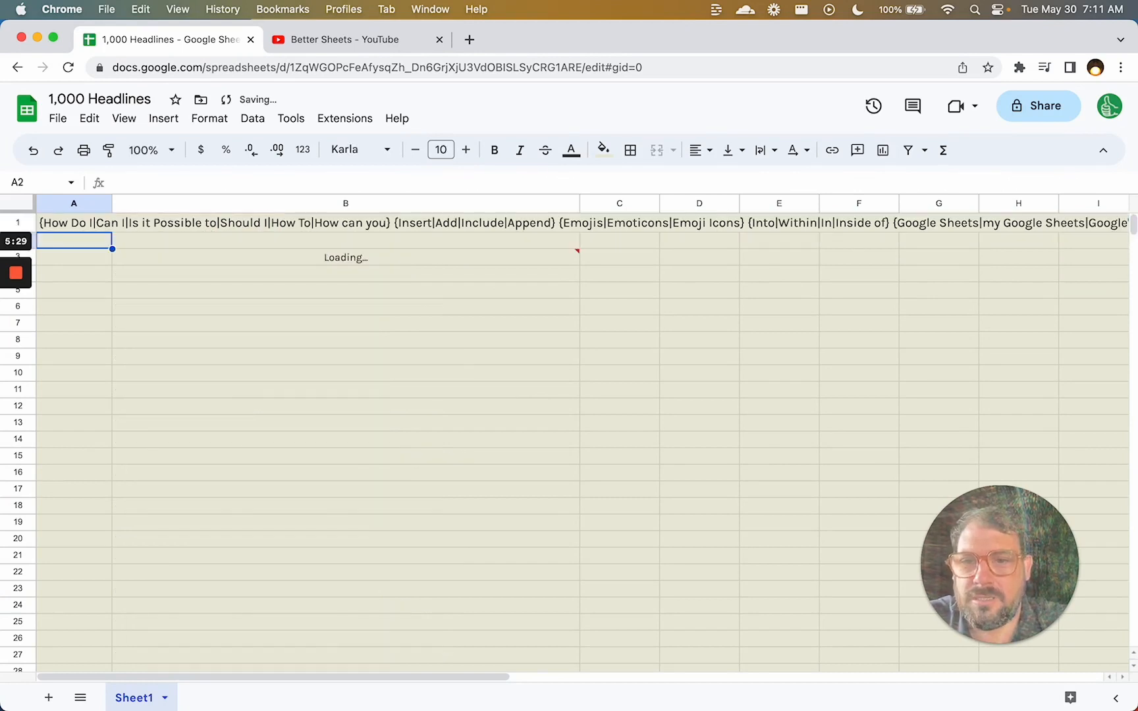
key("Right")
key("Down")
key("Down")
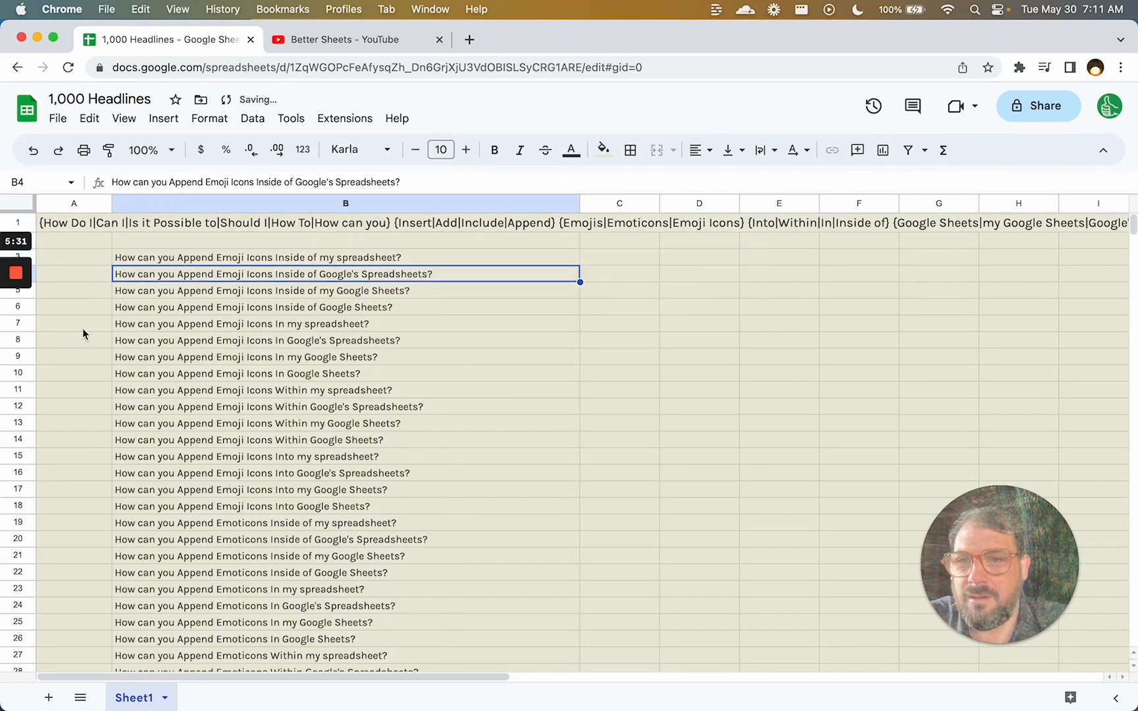
Lowercase the Insert, Add and Include options in the A1 spintax template.
left_click(99, 228)
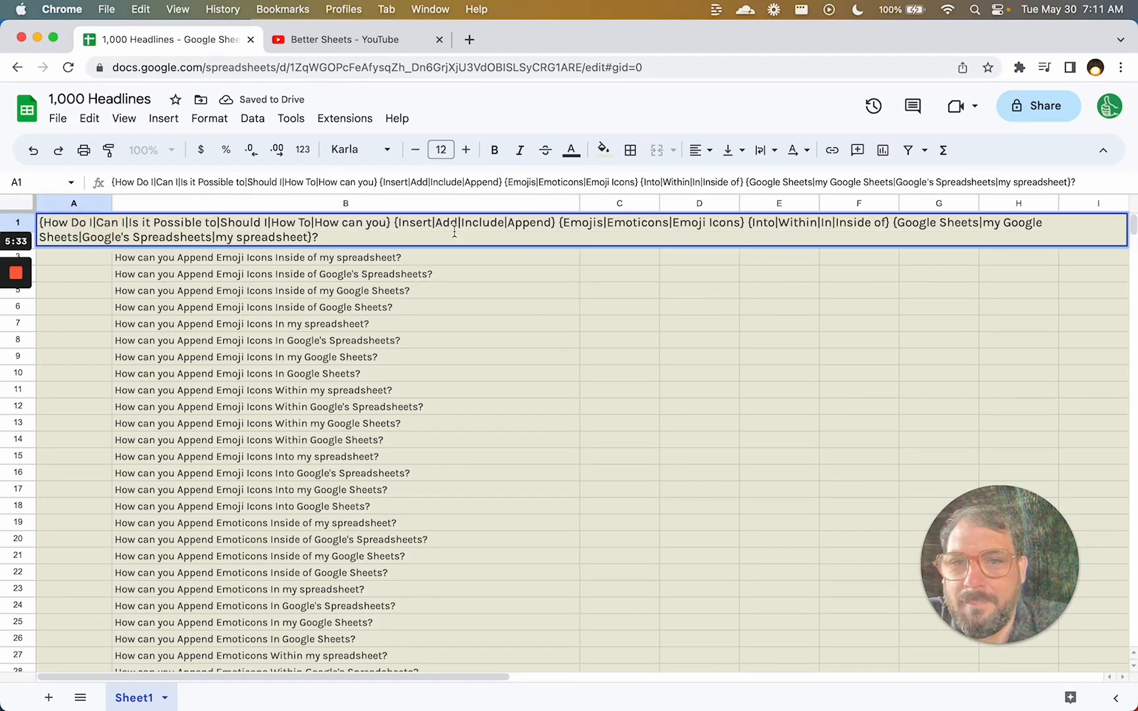
double_click(404, 224)
key("BackSpace")
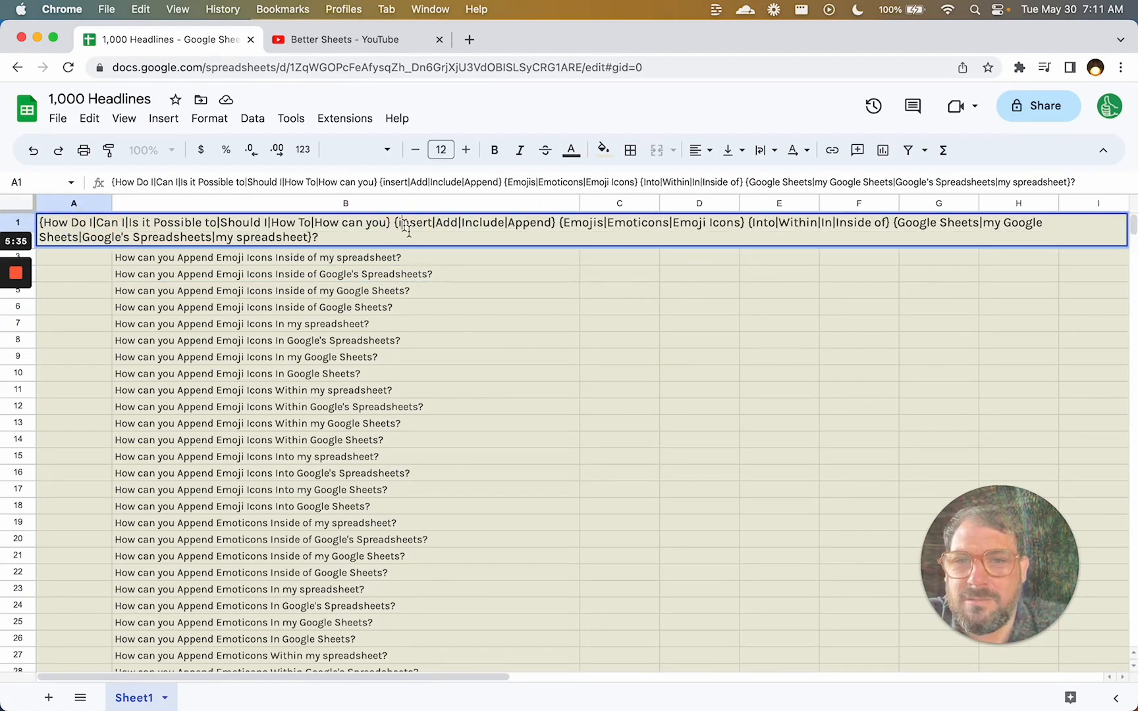
type("i")
key("Right")
key("BackSpace")
type("a")
key("Right")
key("Right")
key("Right")
key("Right")
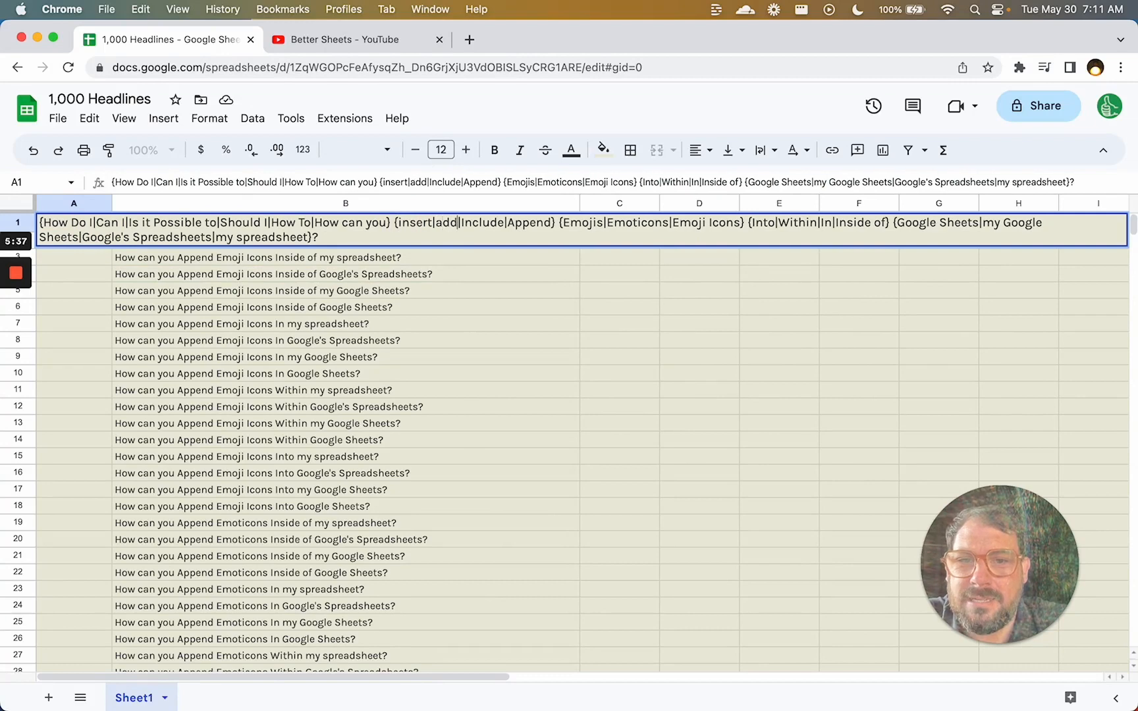
key("BackSpace")
type("i")
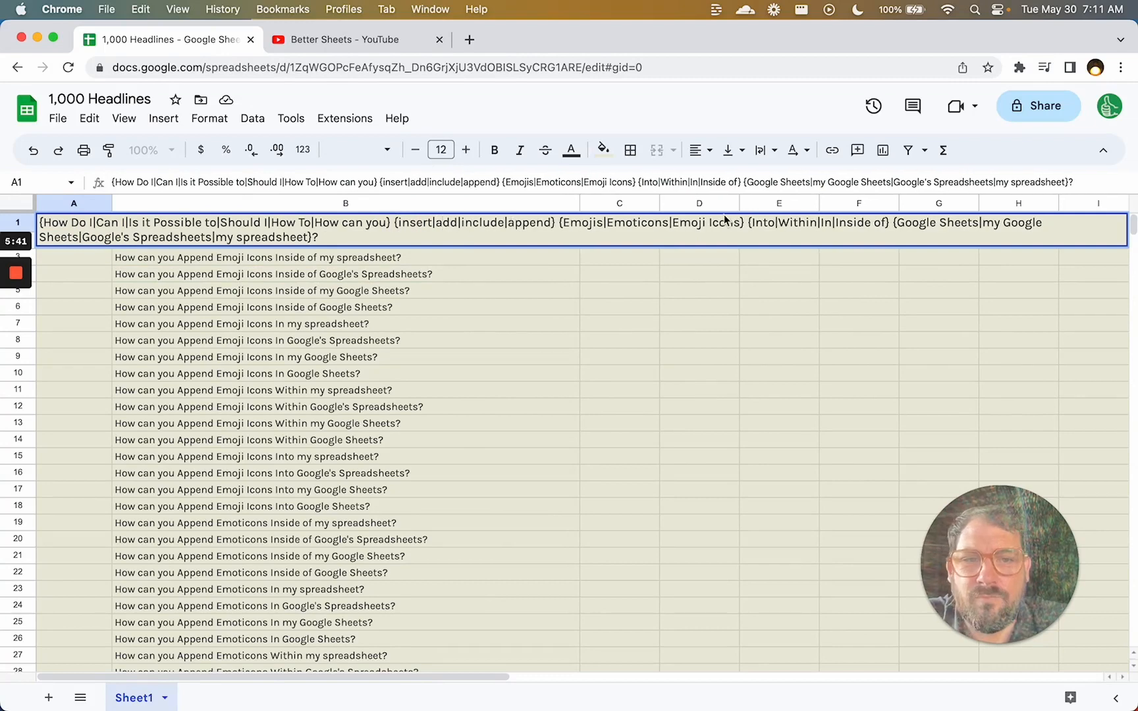
Lowercase the Into, Within, In and Inside of options and commit the A1 template.
left_click(757, 223)
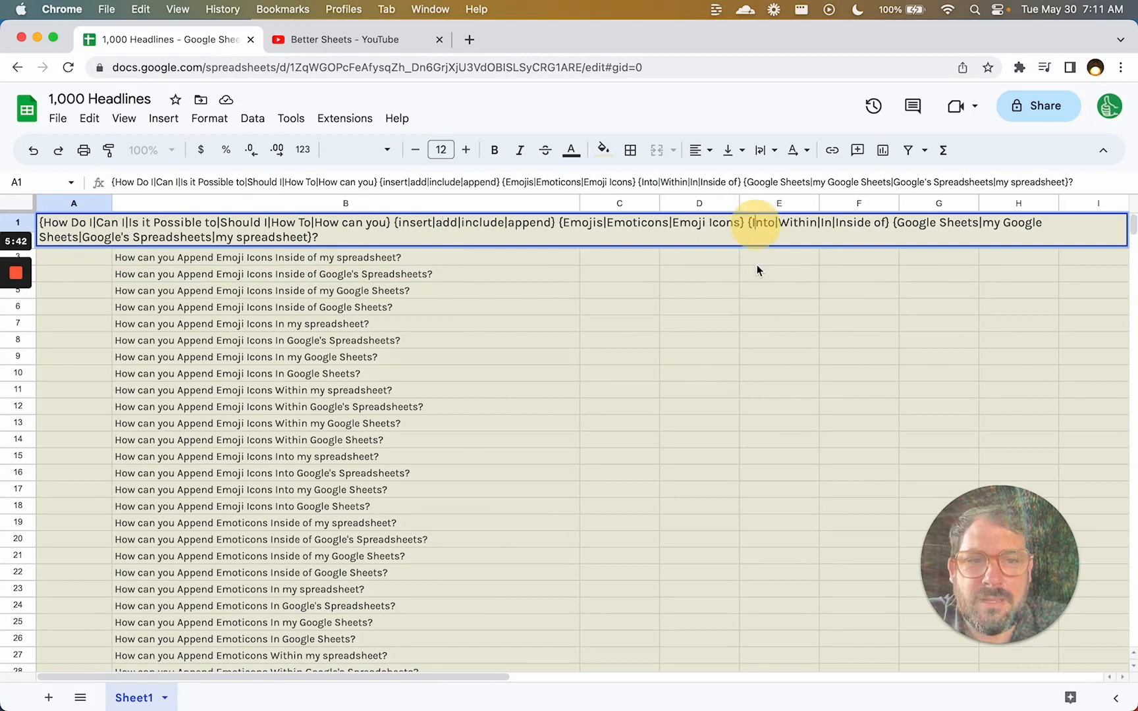
key("BackSpace")
type("i")
key("BackSpace")
type("w")
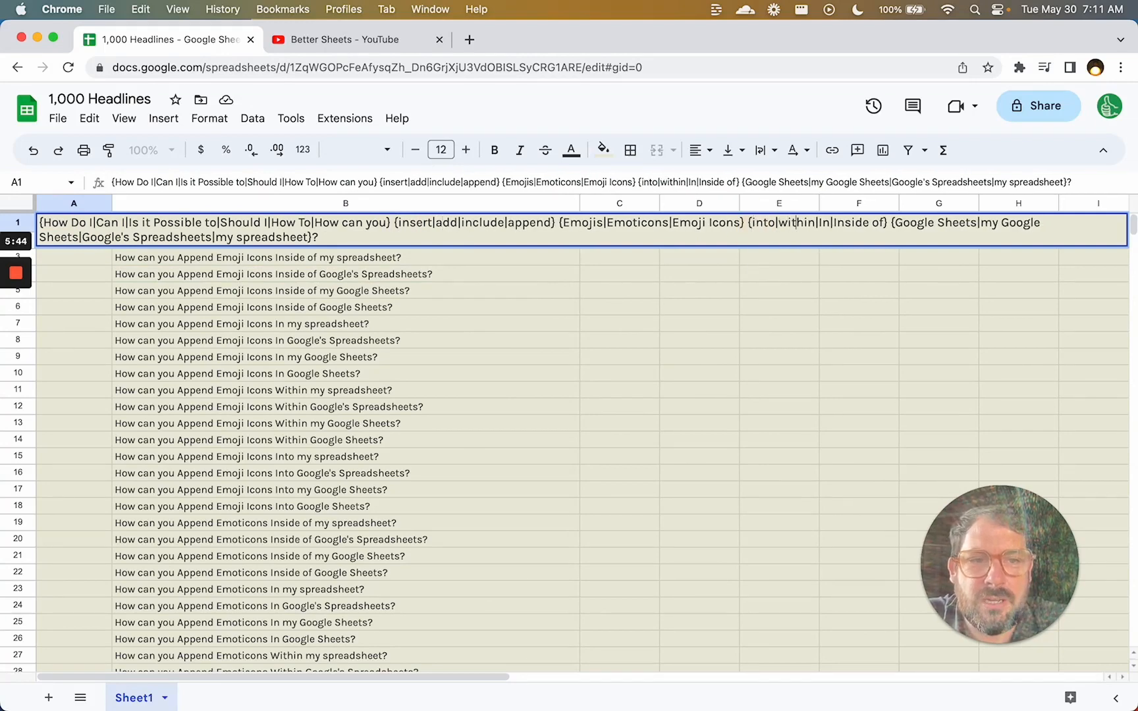
key("Right")
key("BackSpace")
type("i")
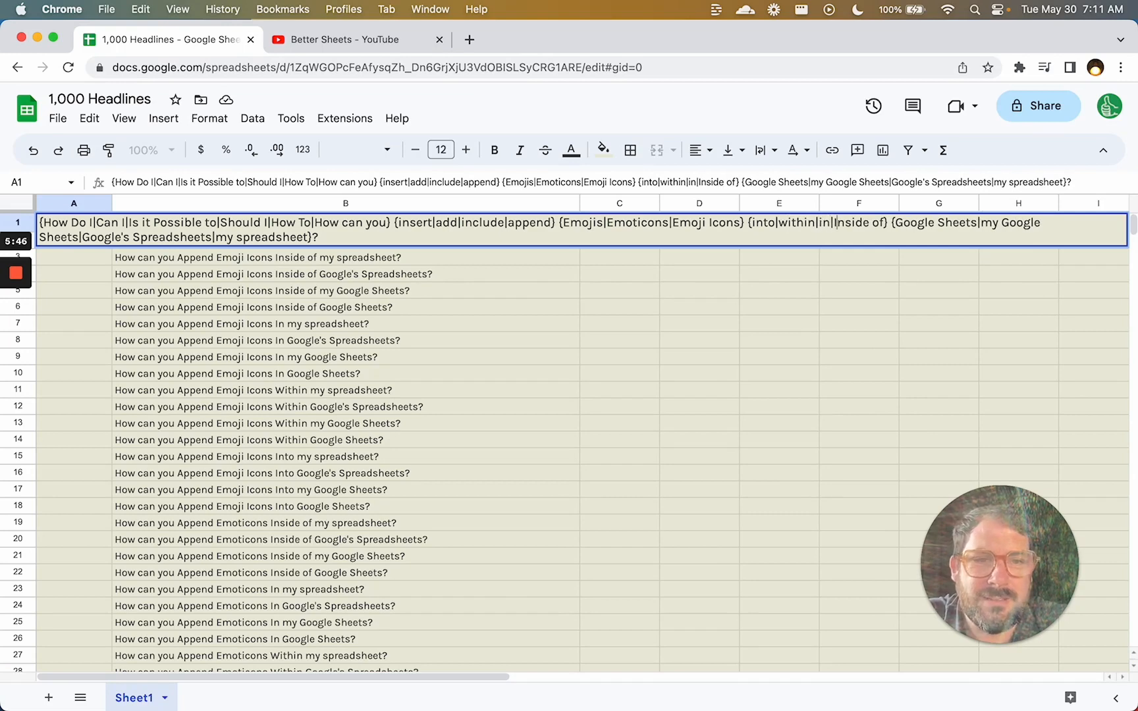
key("BackSpace")
type("i")
key("Return")
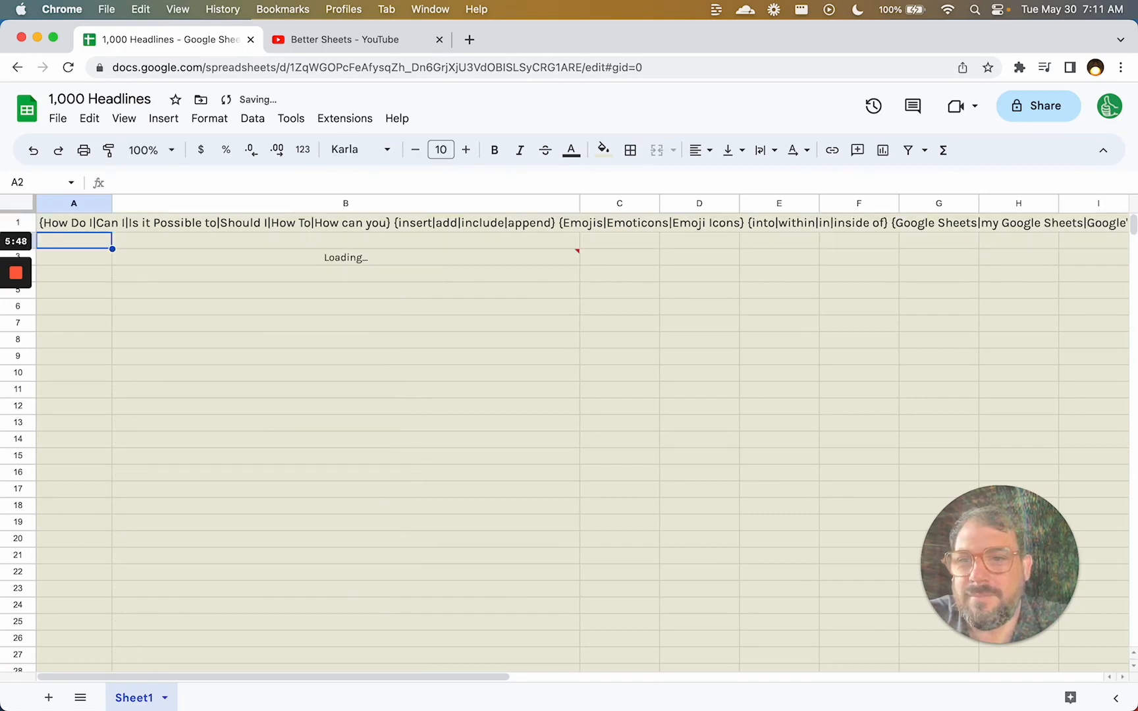
key("Down")
key("Right")
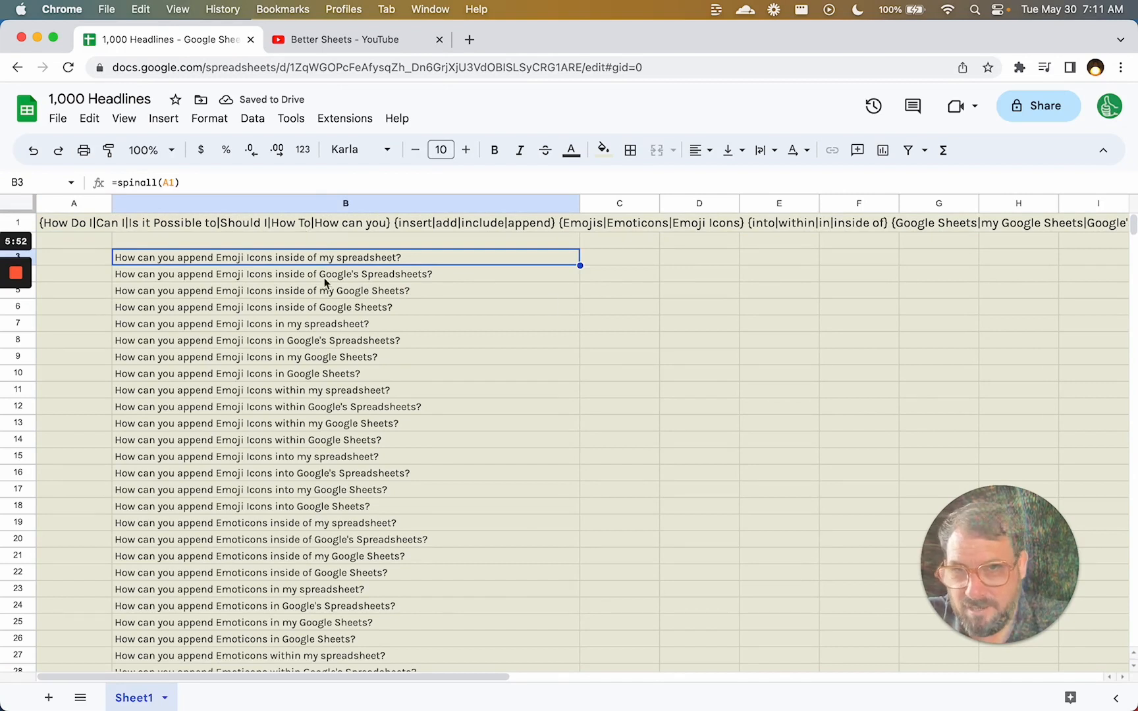
Change the options to 'a spreadsheet' and 'a Google Sheet', then jump to the last headline at row 1154.
double_click(87, 220)
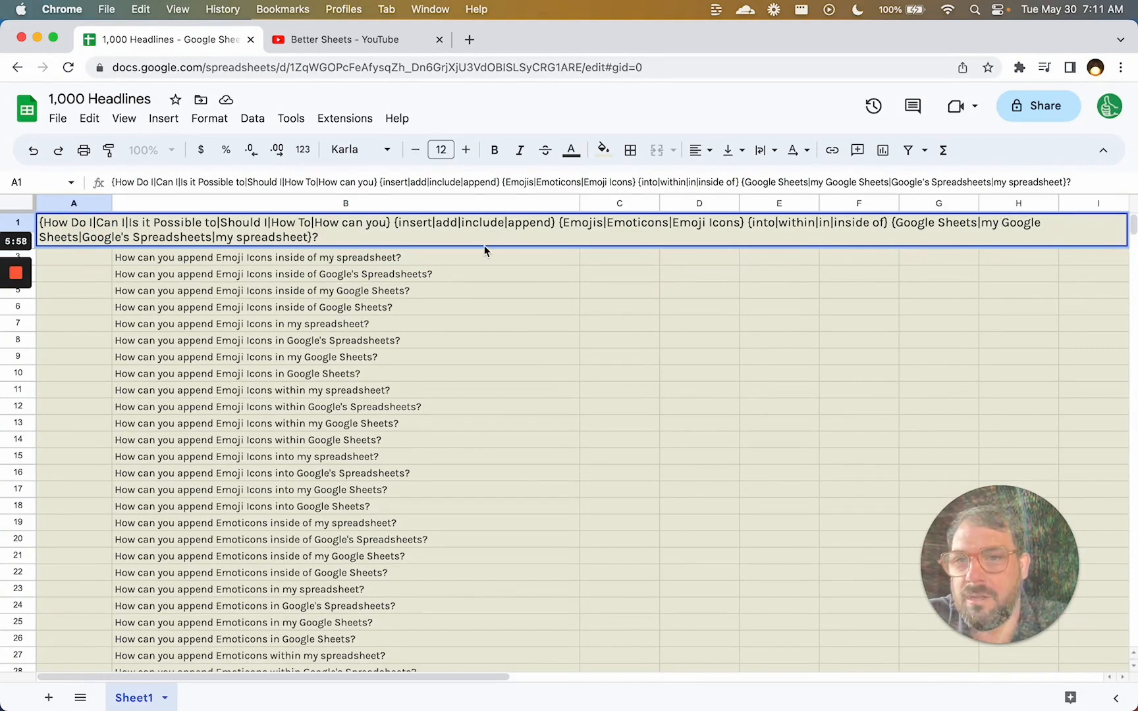
double_click(223, 237)
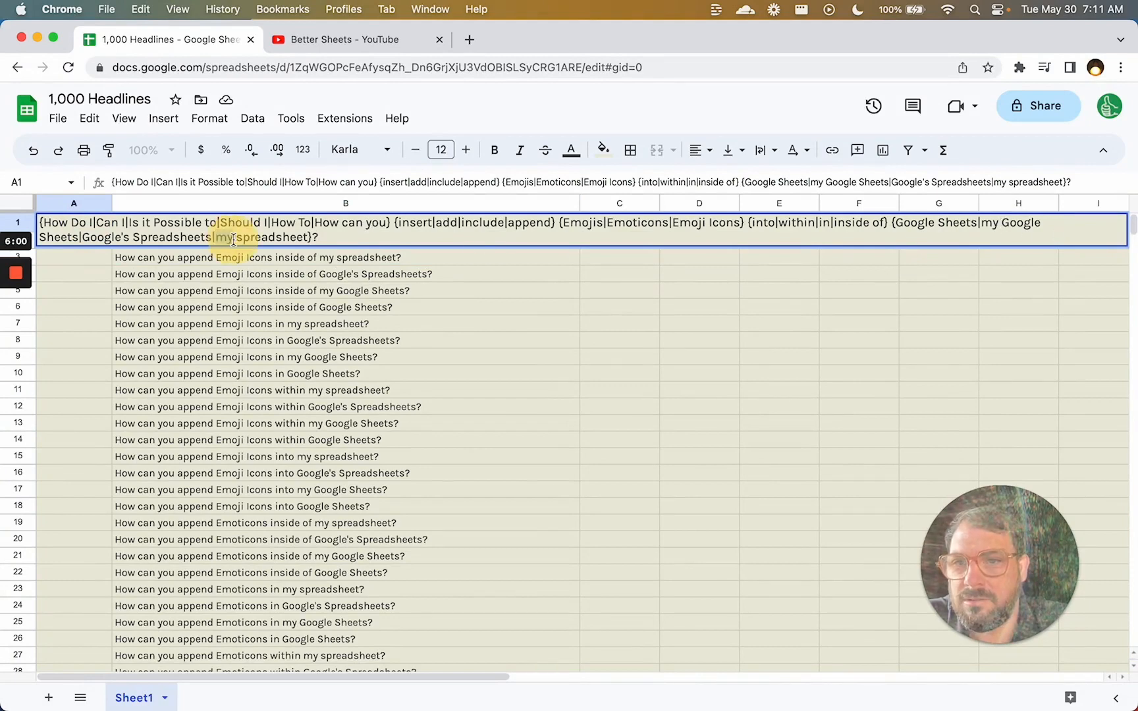
key("BackSpace")
type("a")
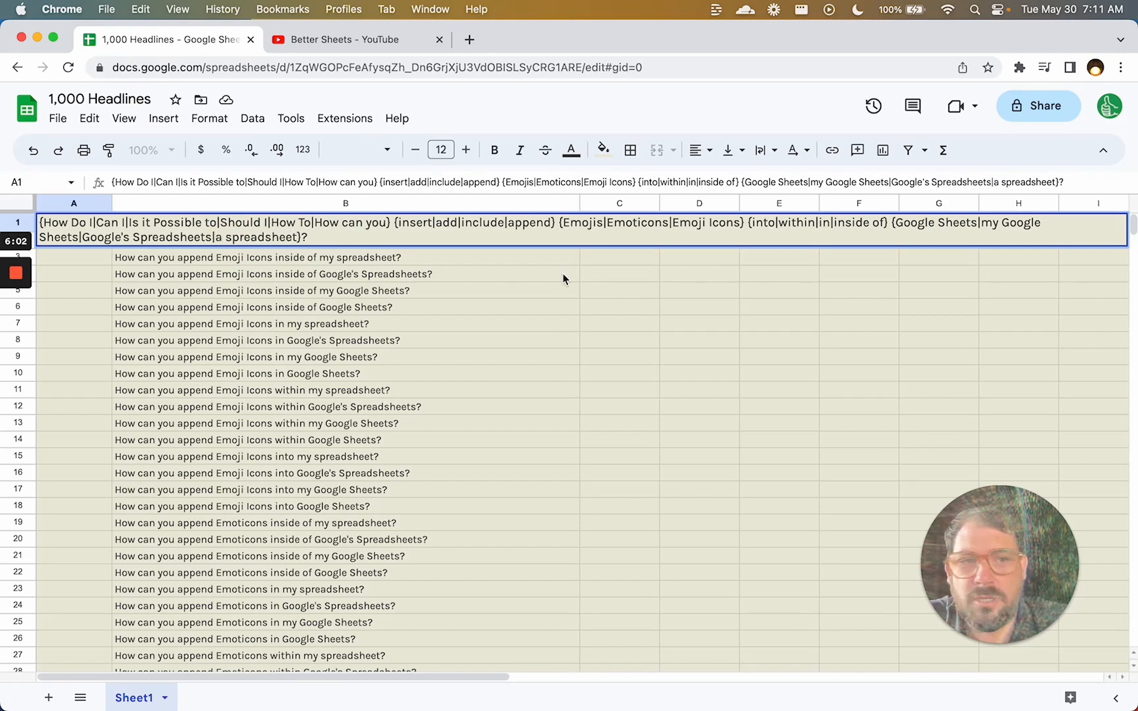
left_click(986, 224)
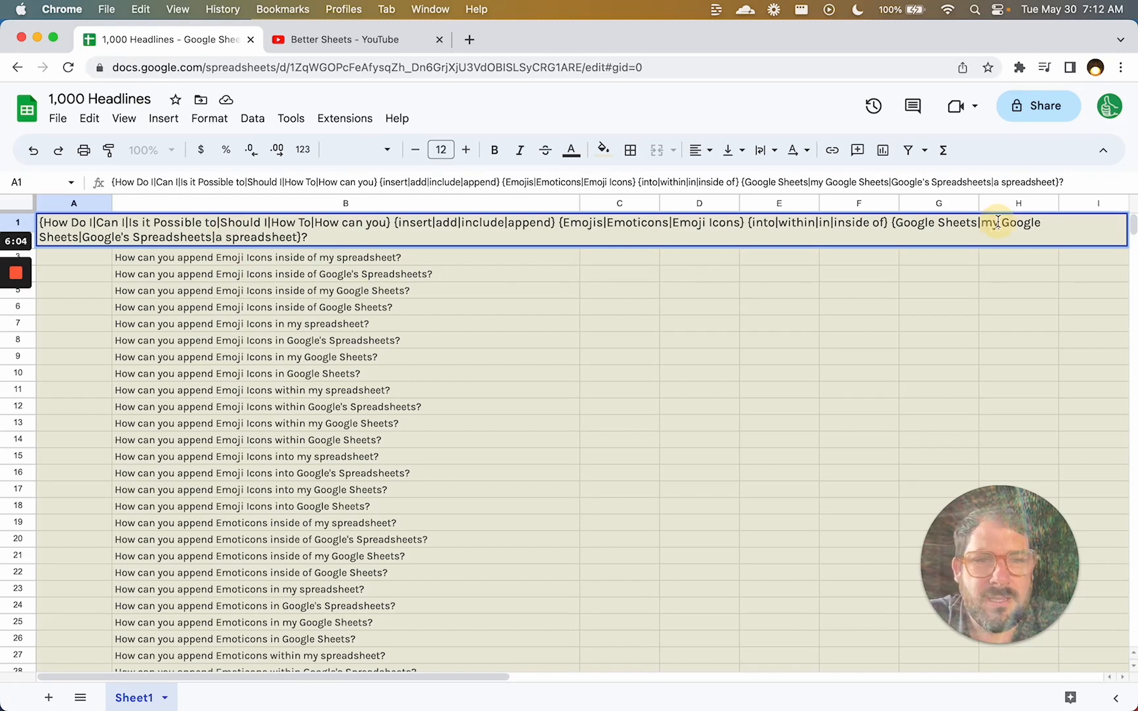
double_click(986, 224)
type("a")
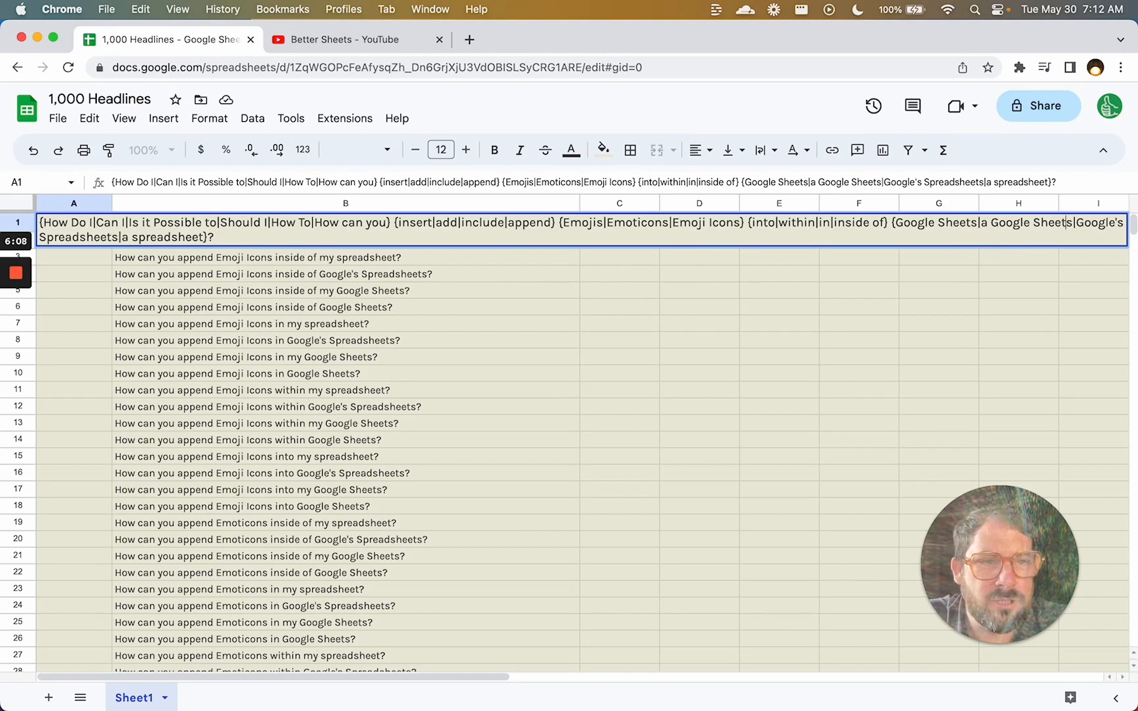
key("BackSpace")
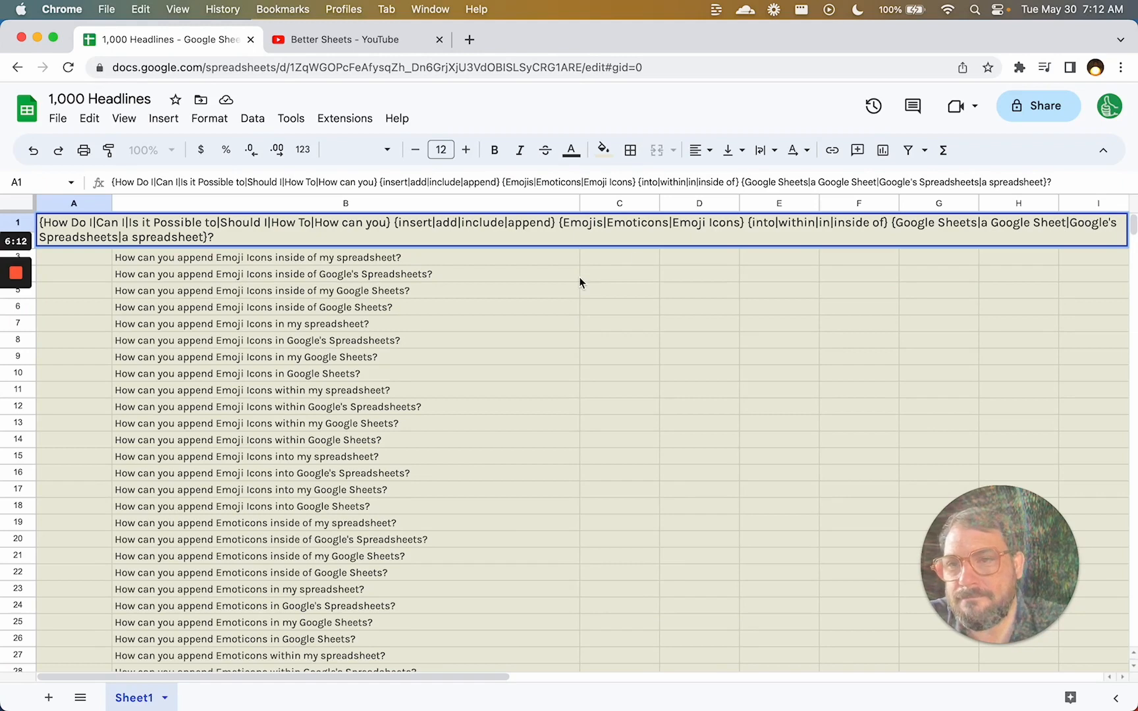
key("Return")
key("Right")
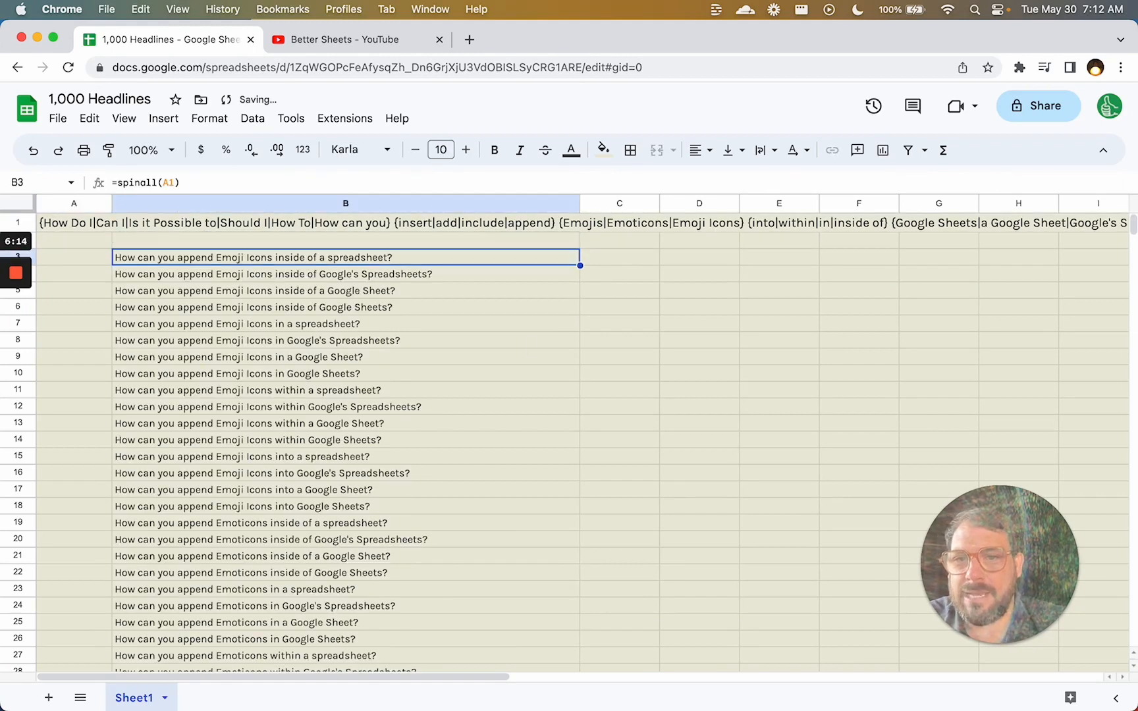
key("super+Down")
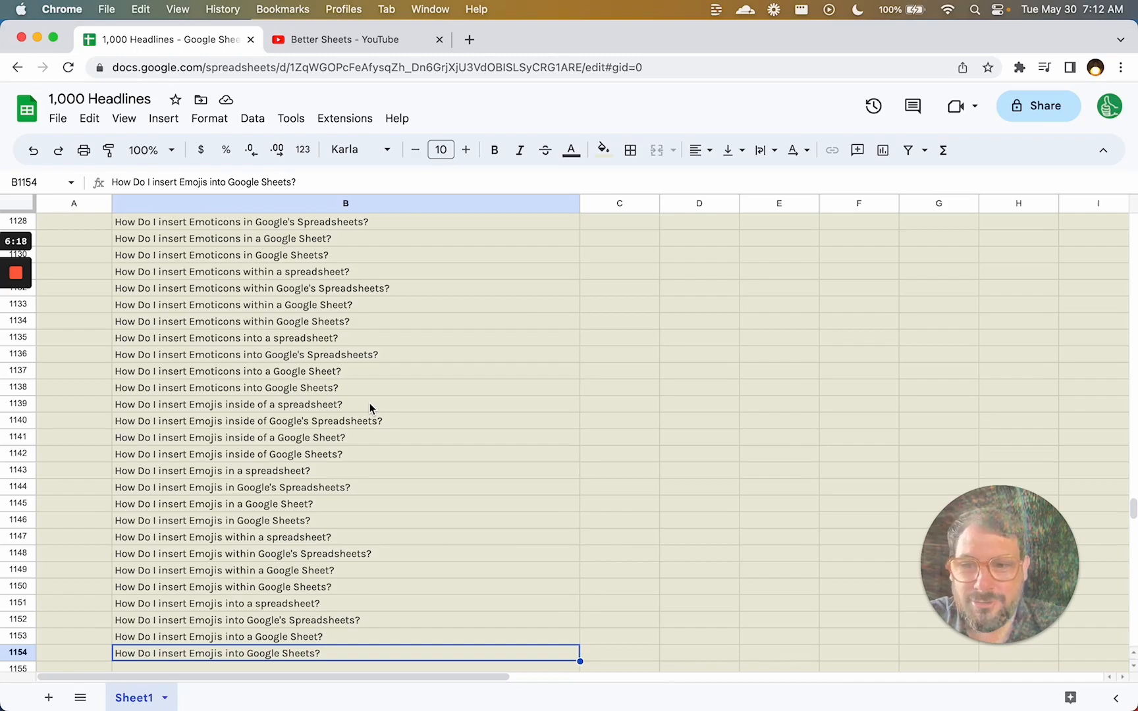
key("Up")
key("Up")
scroll(209, 343, "up", 20)
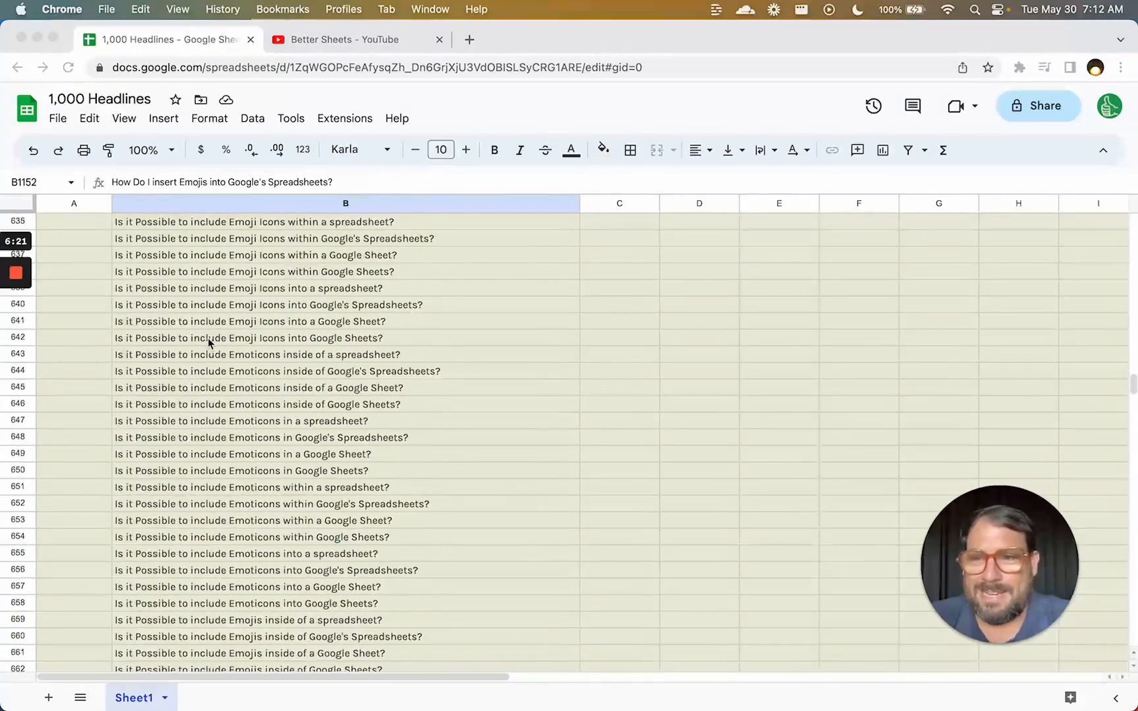
scroll(208, 343, "up", 20)
left_click(208, 338)
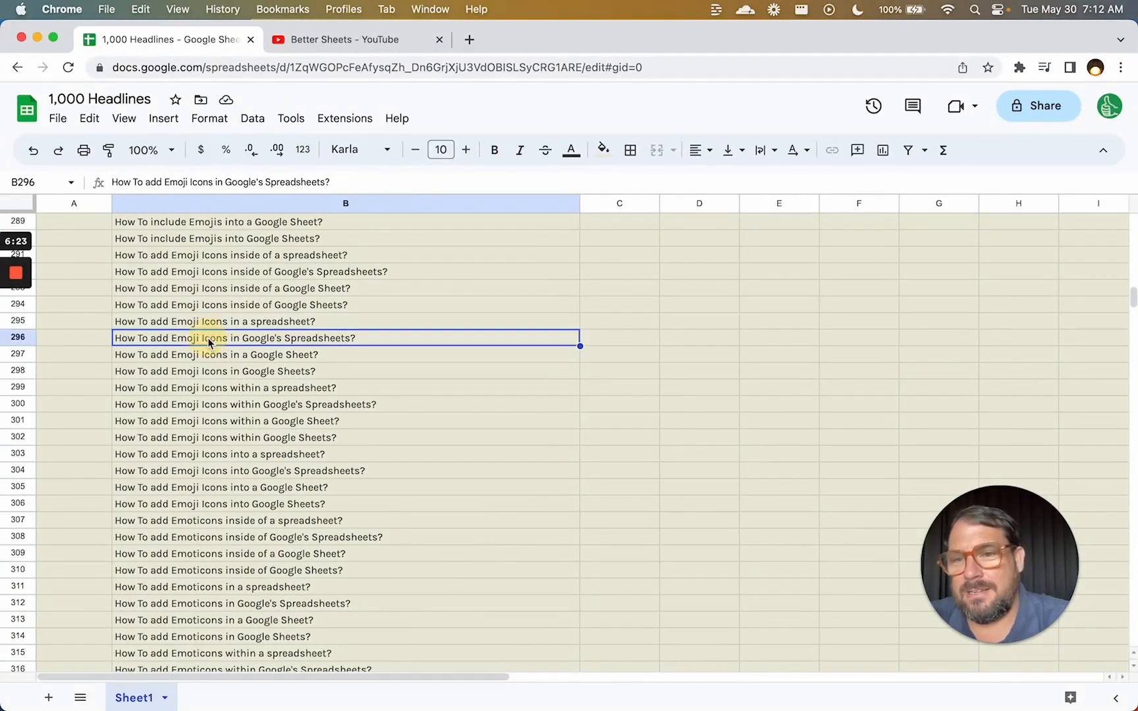
key("super+Up")
key("super+Up")
key("Left")
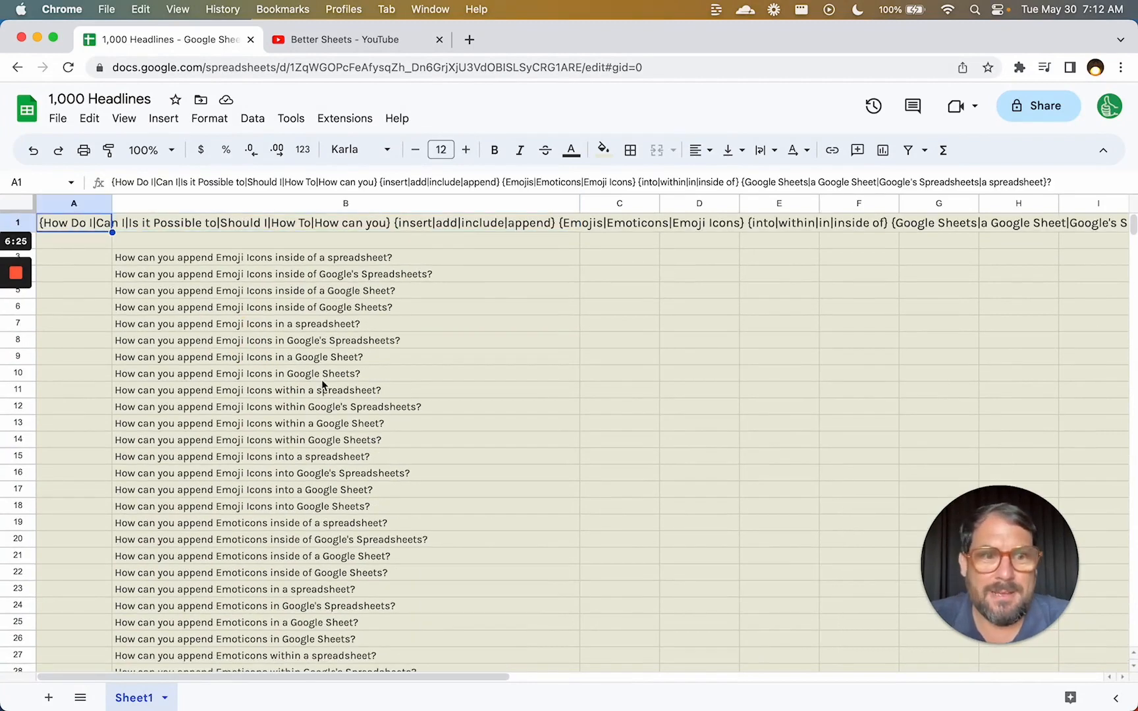
left_click_drag(326, 259, 328, 413)
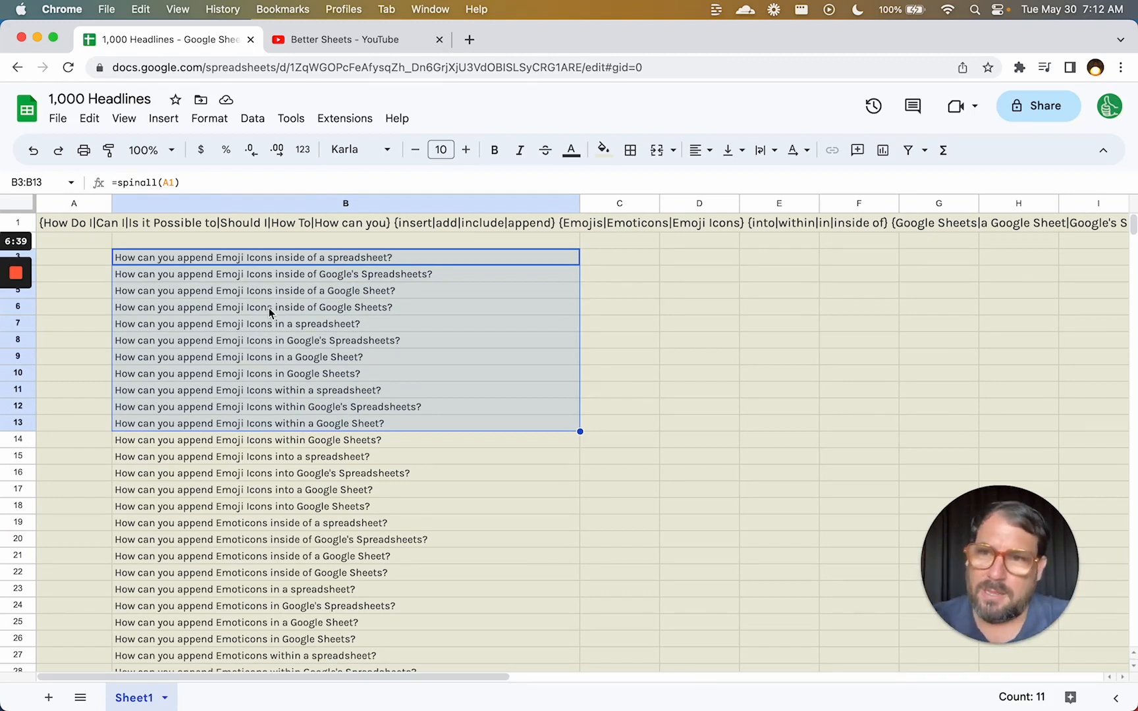
Open the 'Make More Money Selling Google Sheets' video from the Better Sheets channel and pause it.
left_click(347, 50)
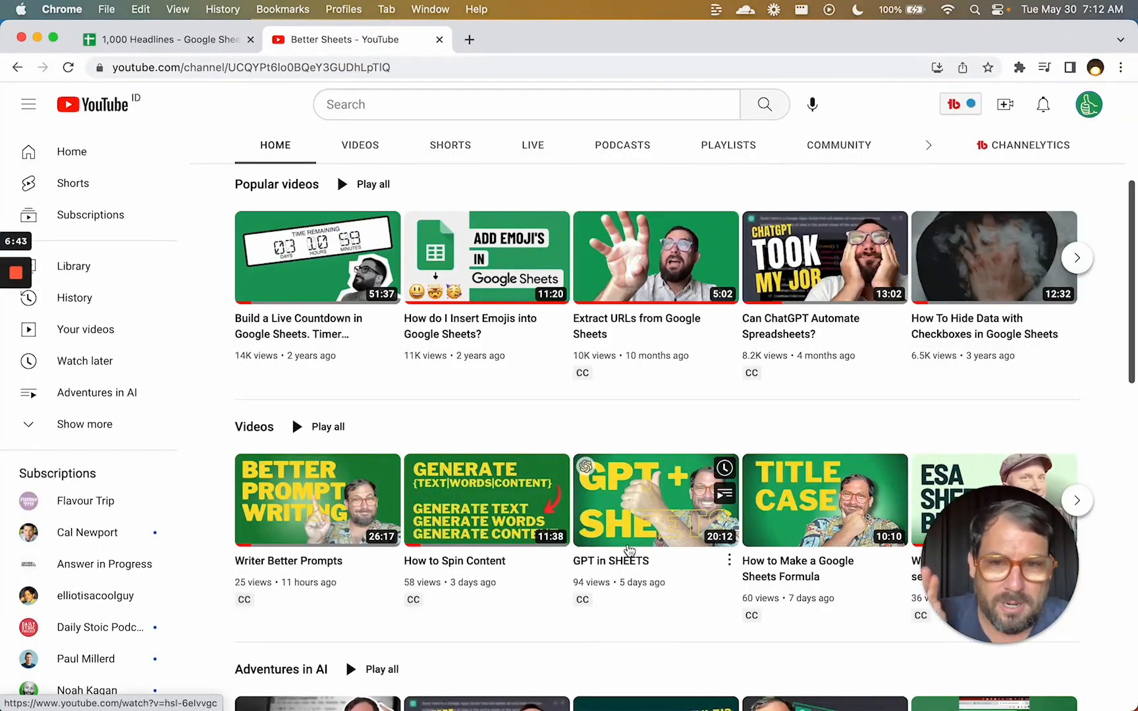
scroll(555, 257, "up", 5)
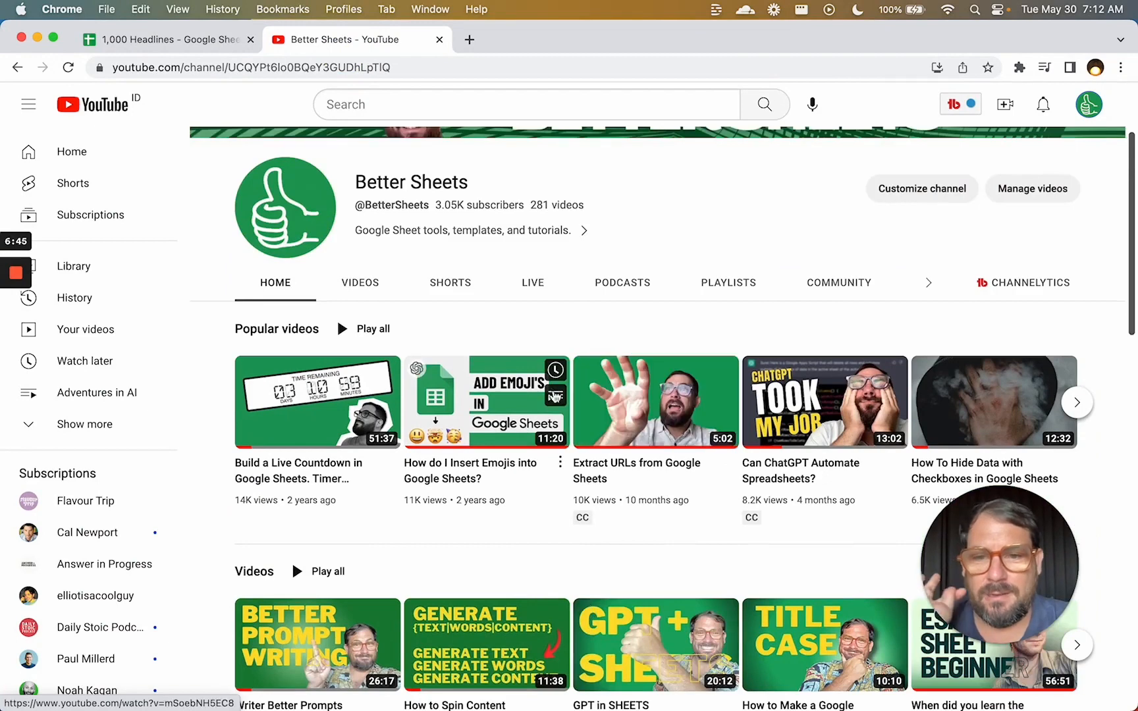
scroll(734, 355, "down", 2)
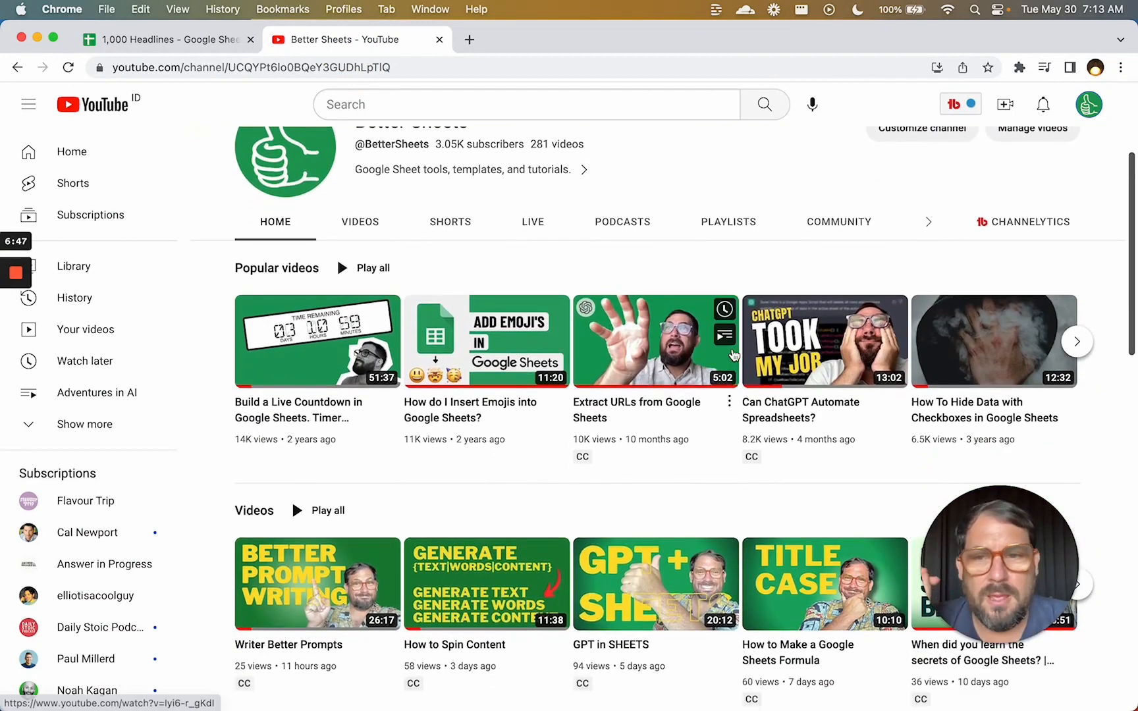
scroll(527, 382, "down", 1)
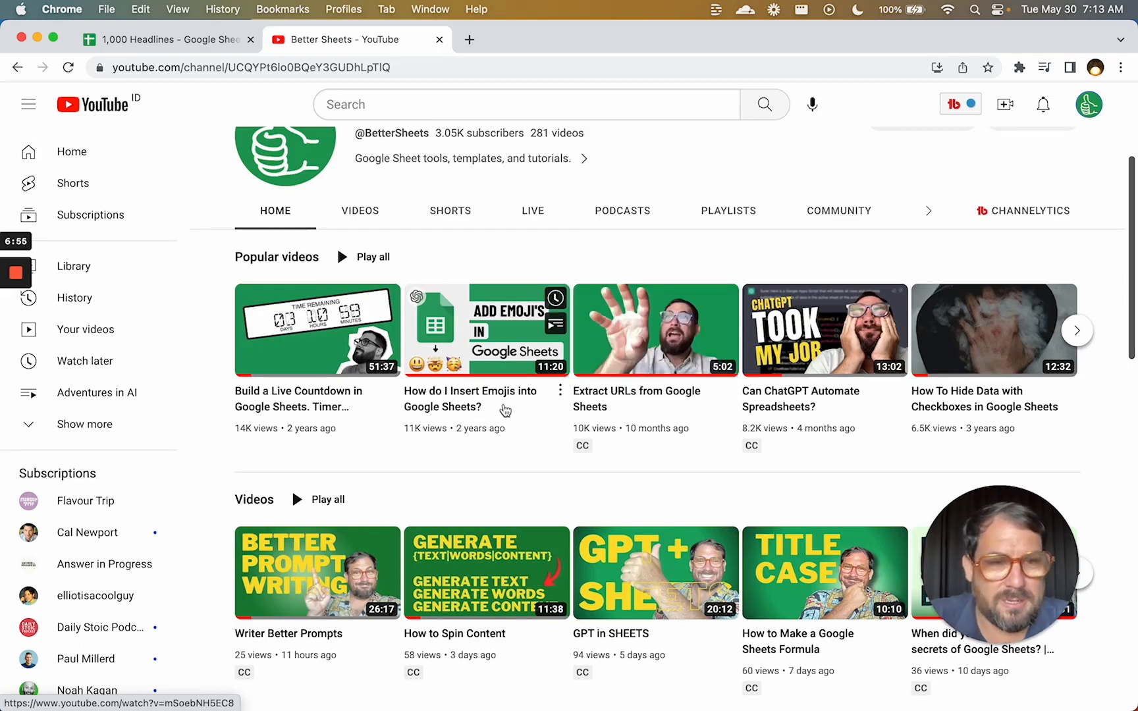
scroll(692, 382, "down", 1)
left_click(1077, 284)
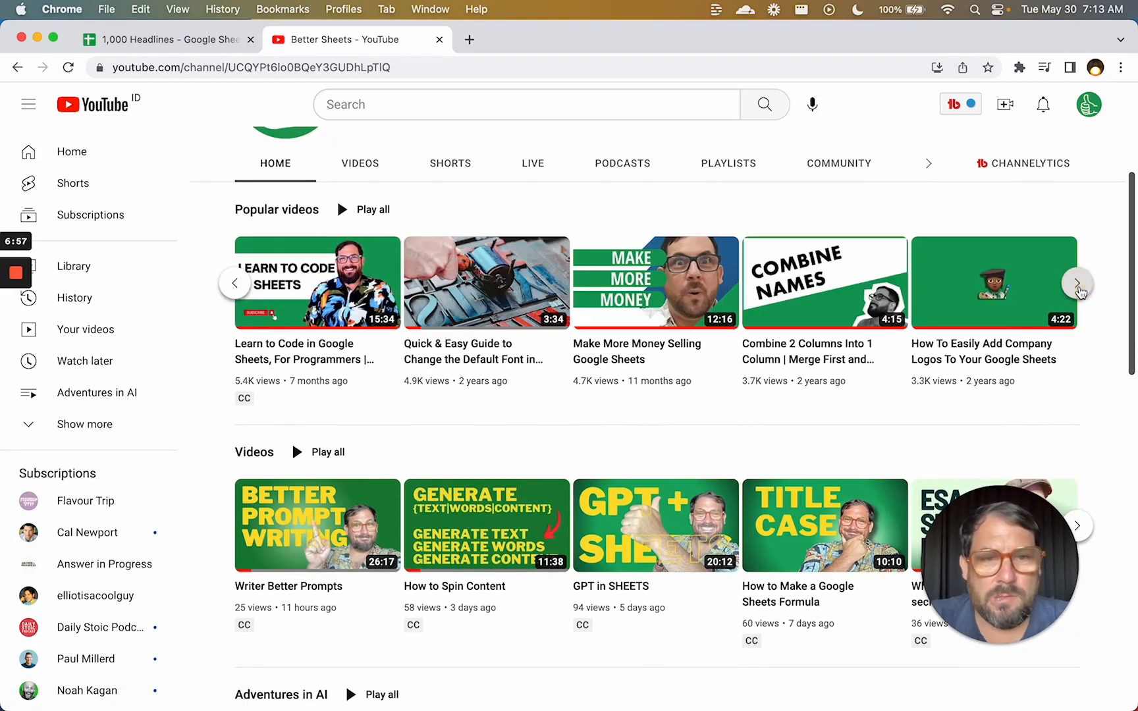
left_click_drag(592, 345, 648, 357)
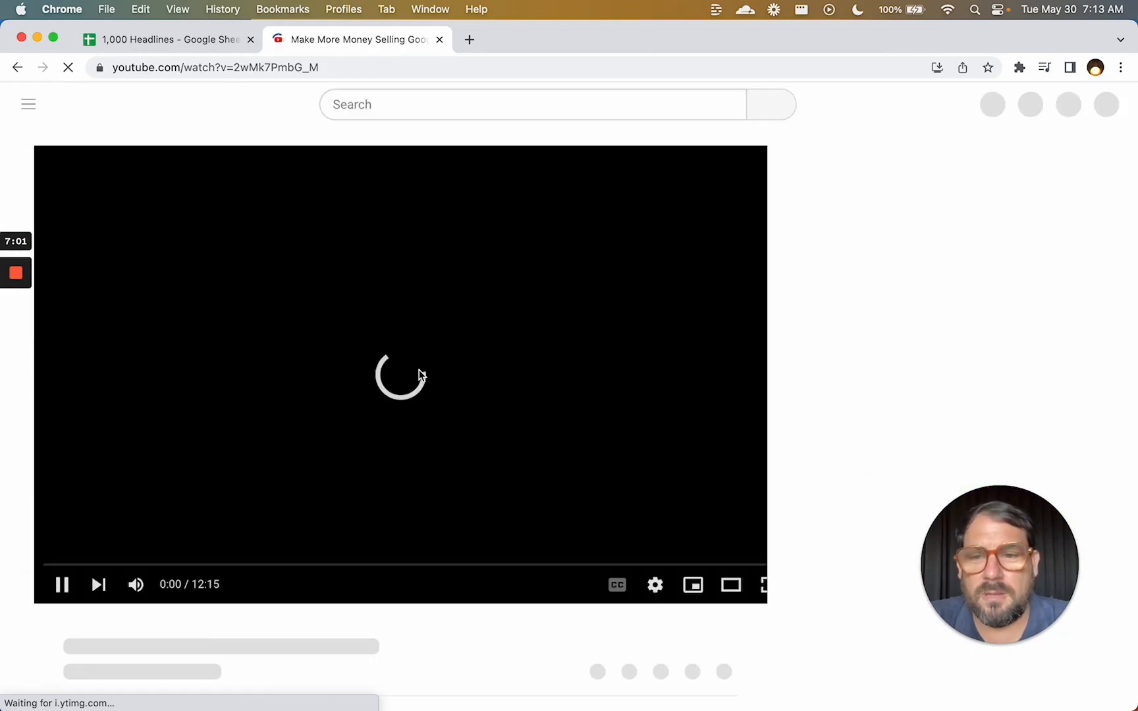
left_click(424, 388)
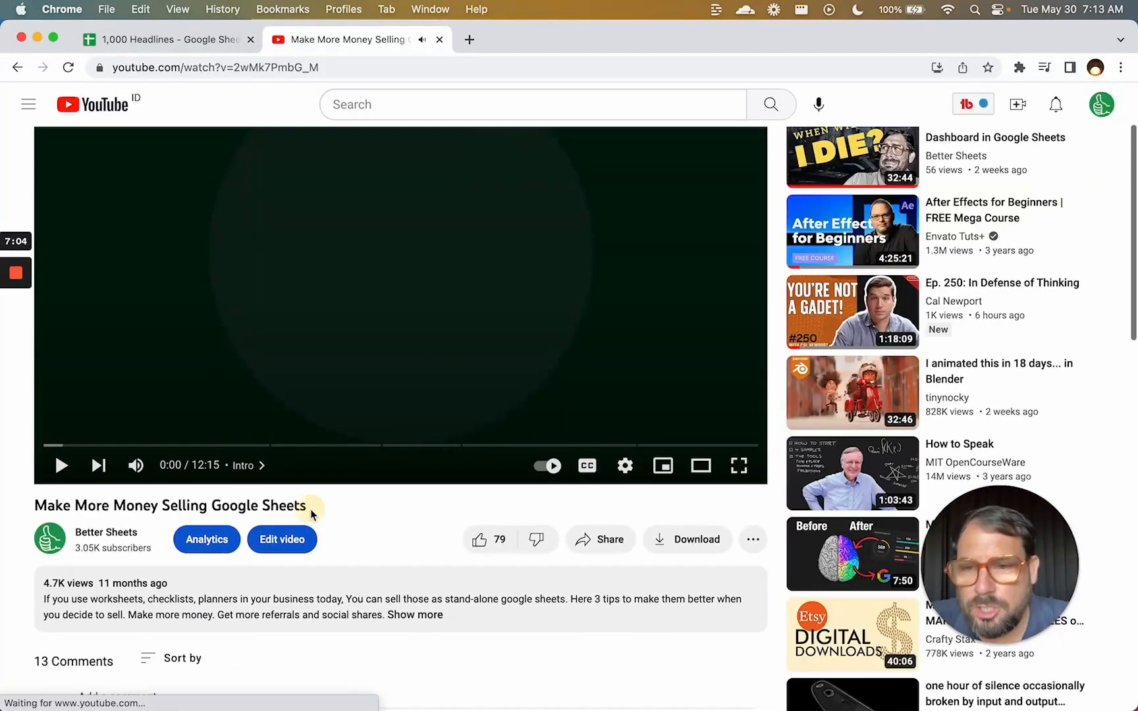
Copy the video's title and load chat.openai.com in a new tab.
left_click_drag(308, 507, 33, 510)
key("super+c")
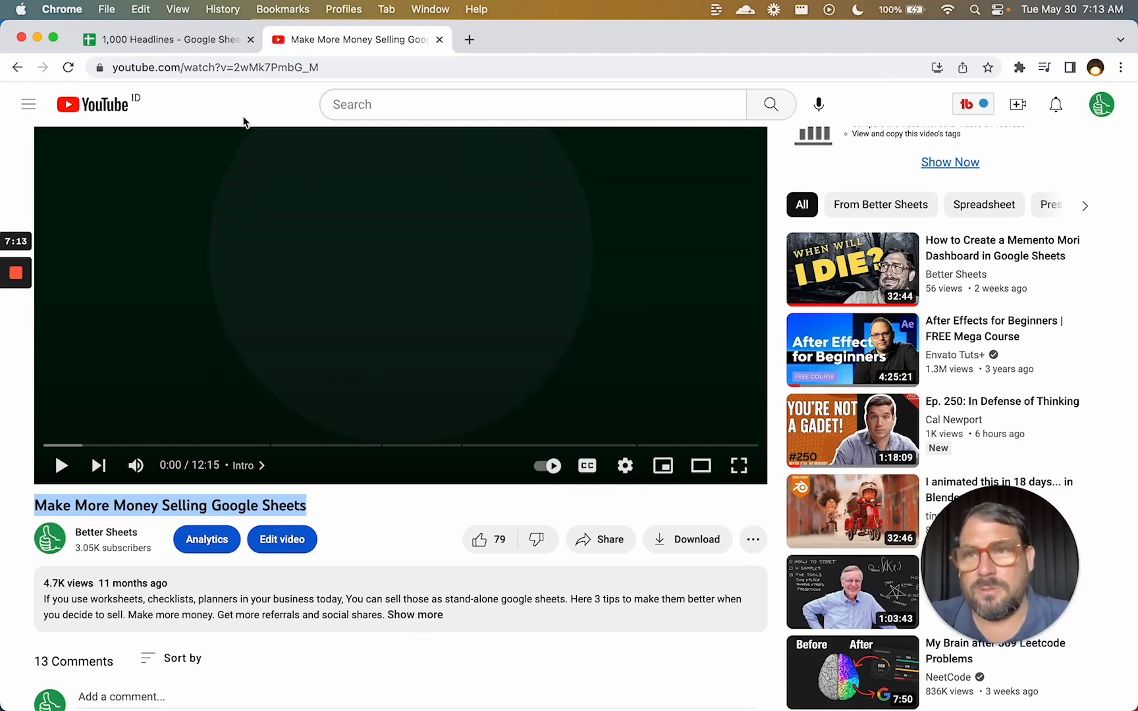
key("super+t")
type("chat.openai.com")
key("Return")
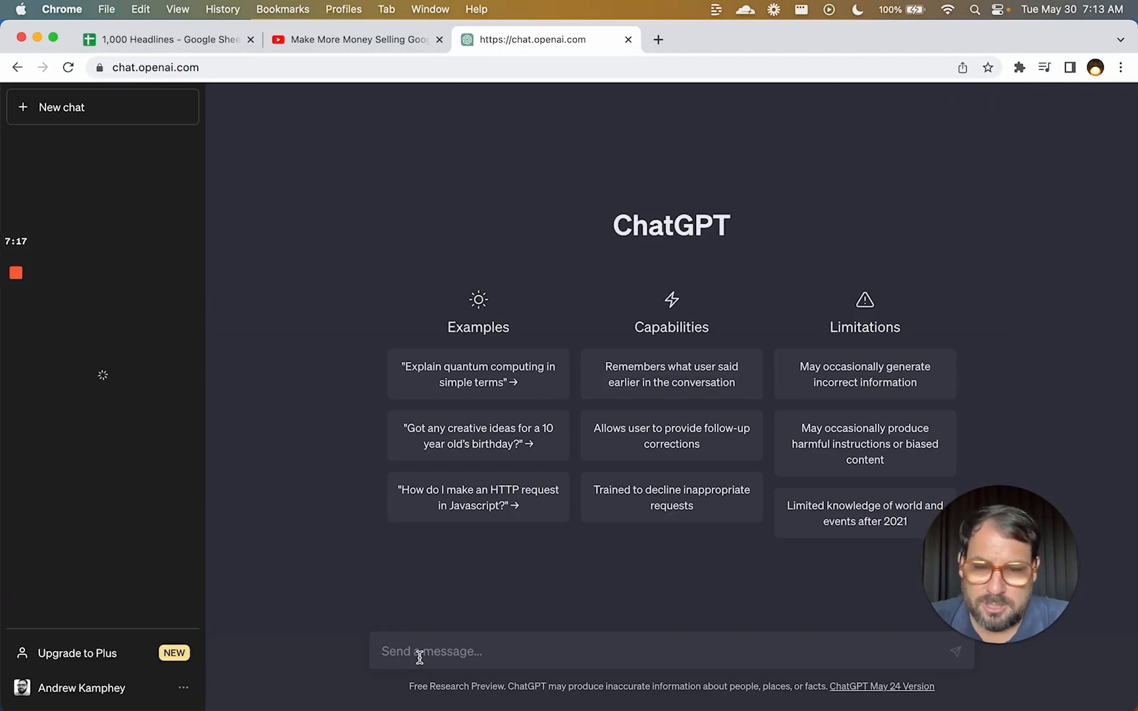
Ask ChatGPT to change the pasted headline 'Make More Money Selling Google Sheets' into spin syntax.
left_click(420, 656)
type("can you please cahn")
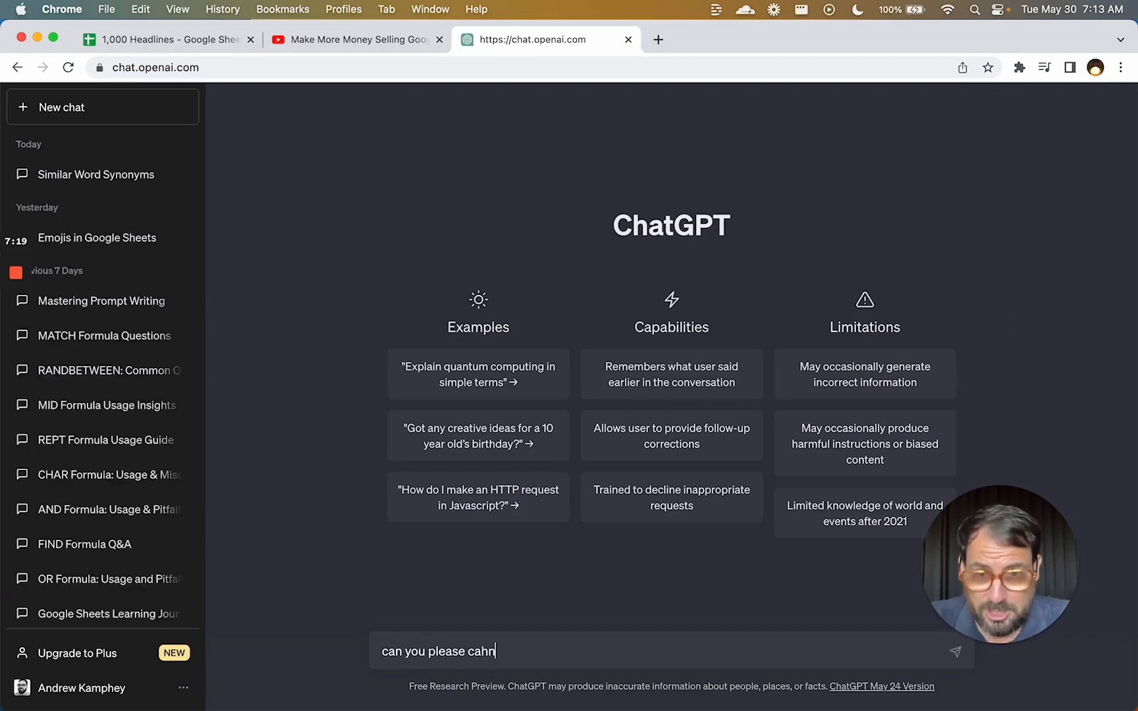
key("BackSpace")
key("BackSpace")
key("BackSpace")
type("ahnge")
key("BackSpace")
key("BackSpace")
key("BackSpace")
key("BackSpace")
key("BackSpace")
type("hang")
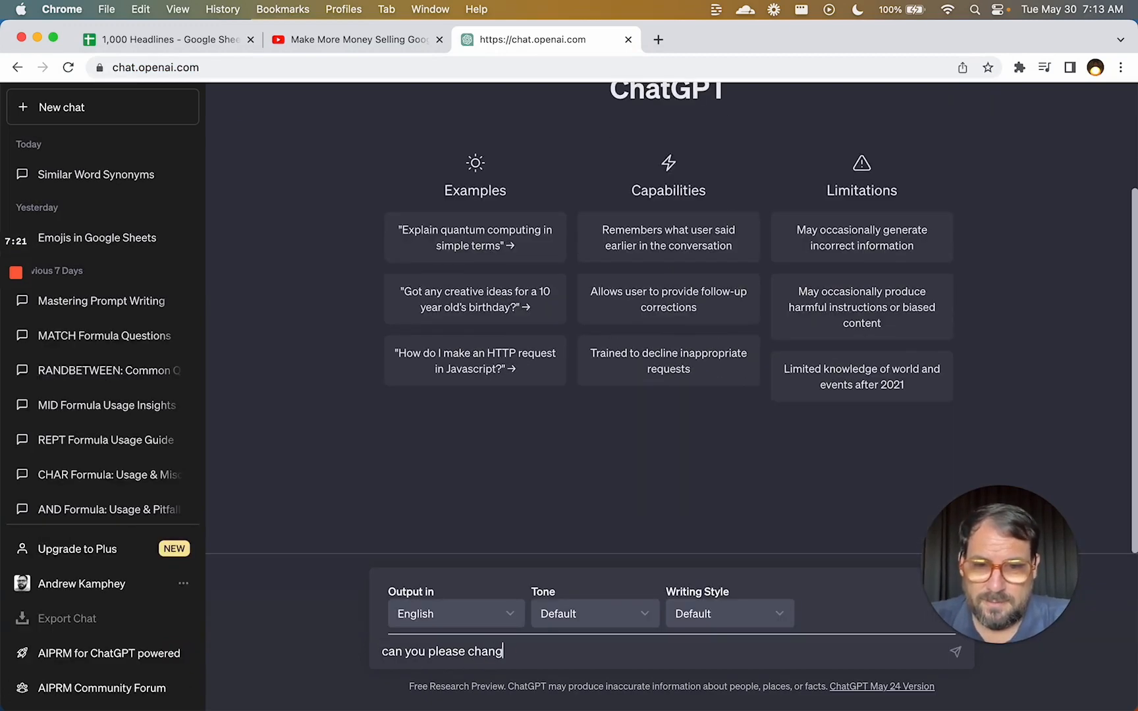
type("e this t")
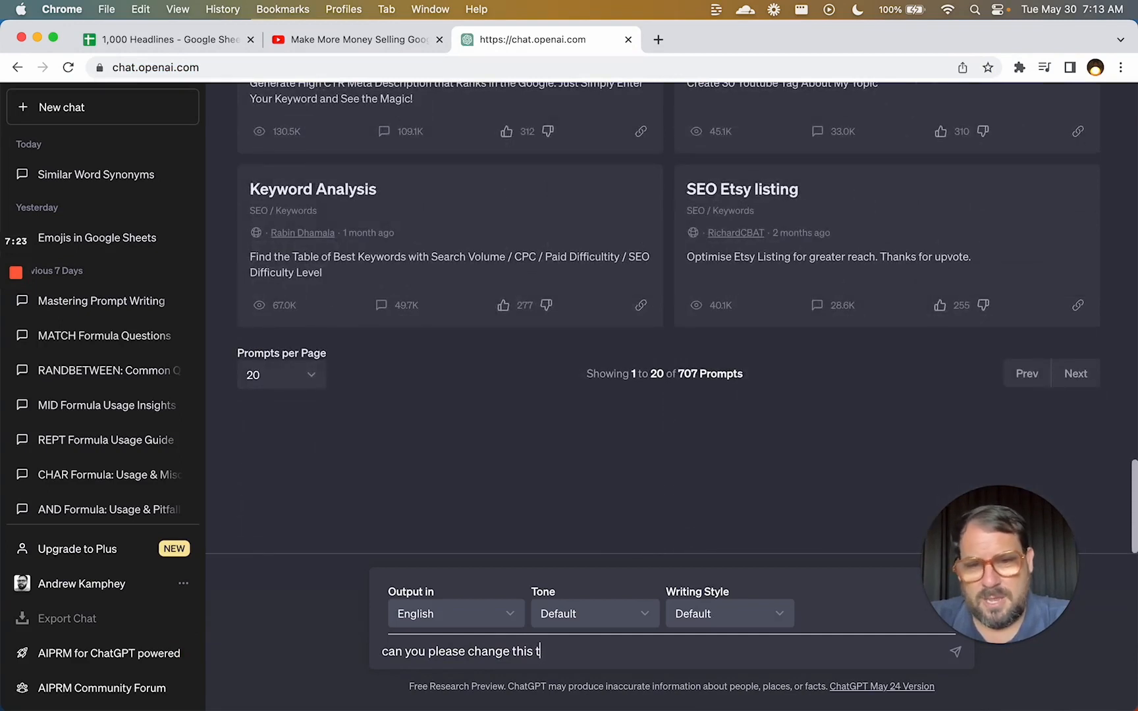
key("BackSpace")
type("headline into spin t")
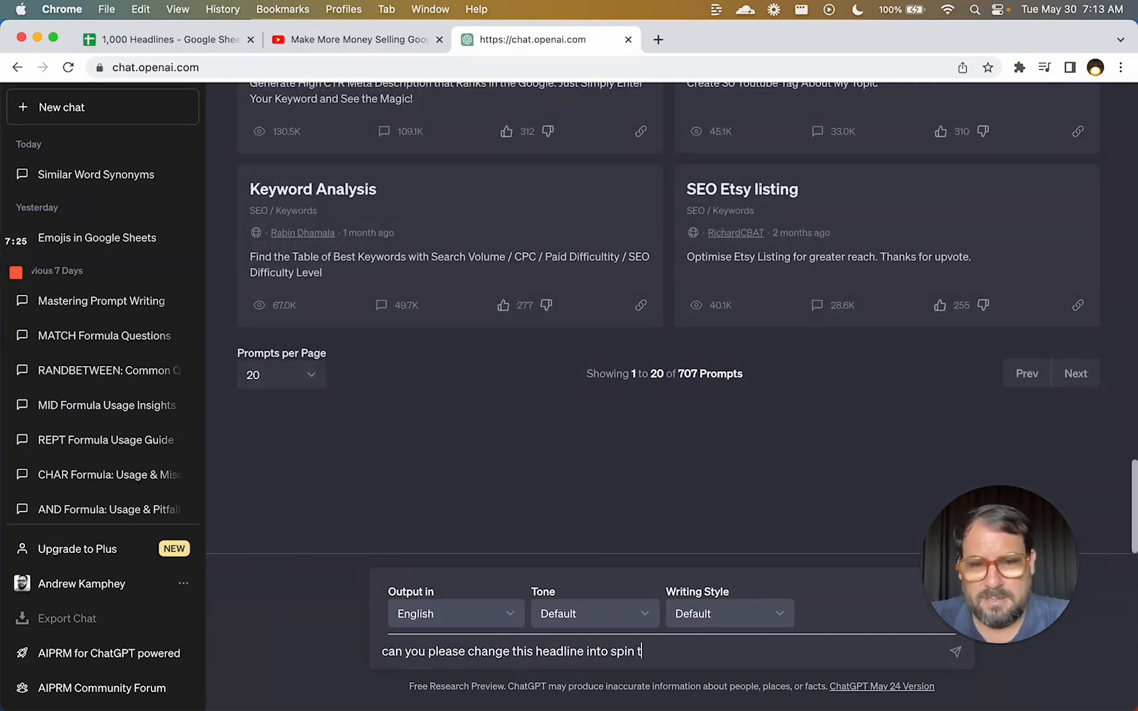
key("BackSpace")
type("syntax?")
key("super+v")
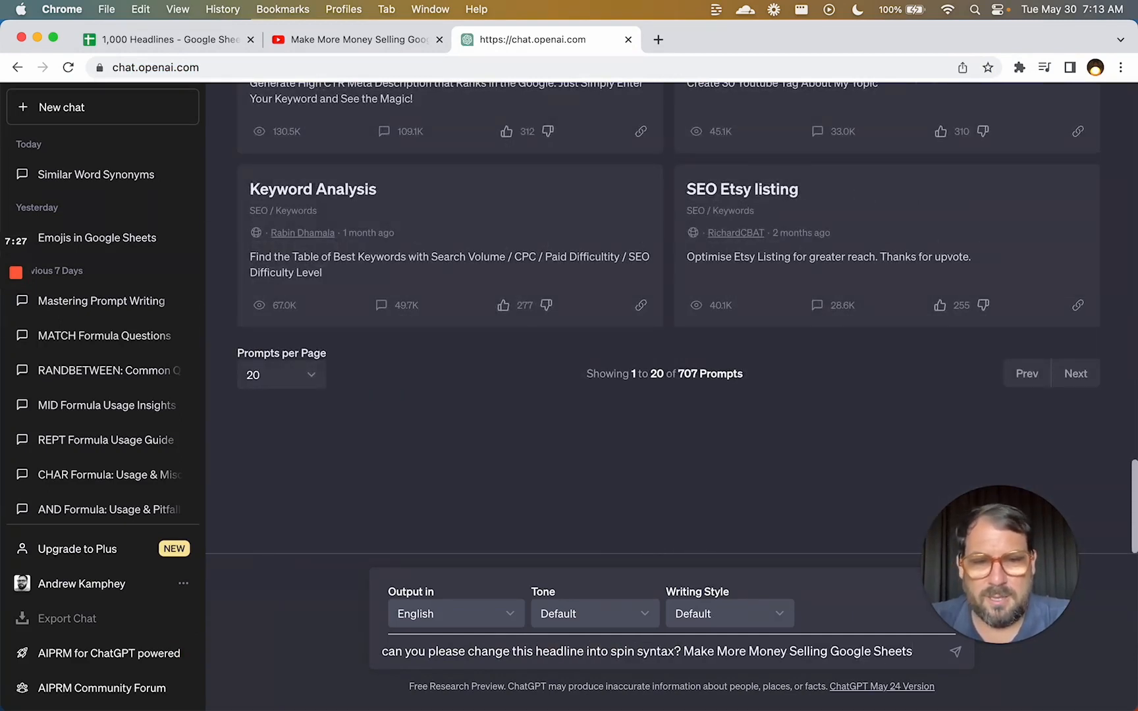
key("Return")
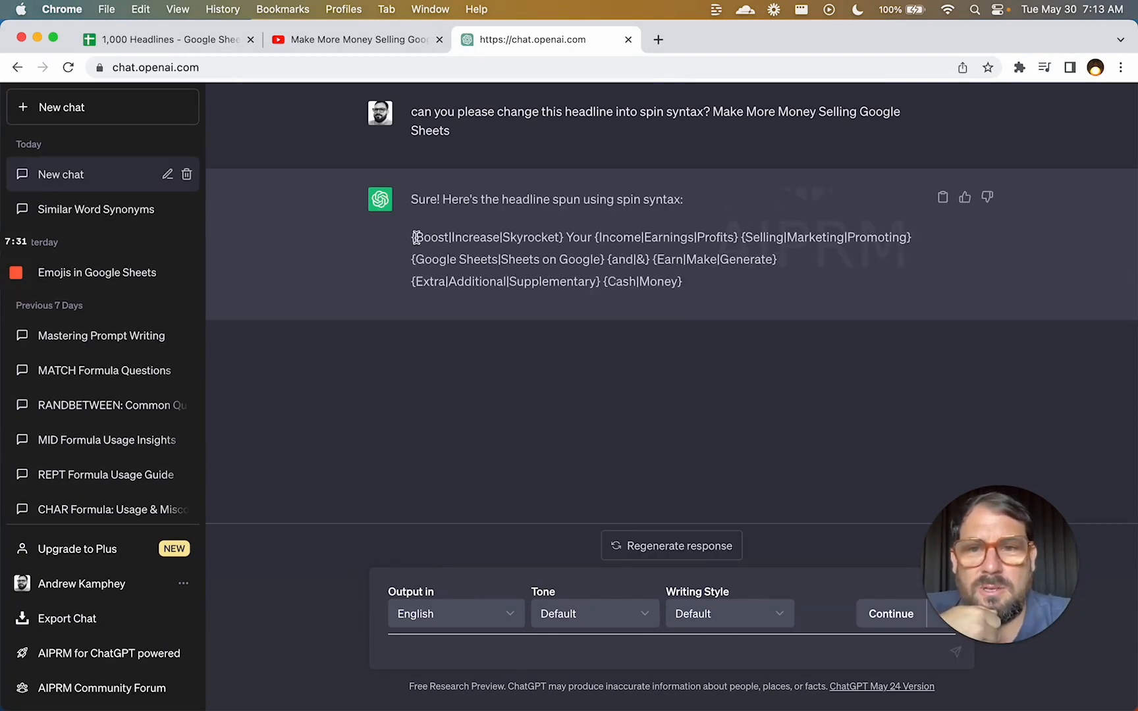
Copy ChatGPT's spintax reply starting {Boost|Increase|Skyrocket} Your {Income|Earnings|Profits}.
left_click_drag(415, 237, 700, 290)
key("super+c")
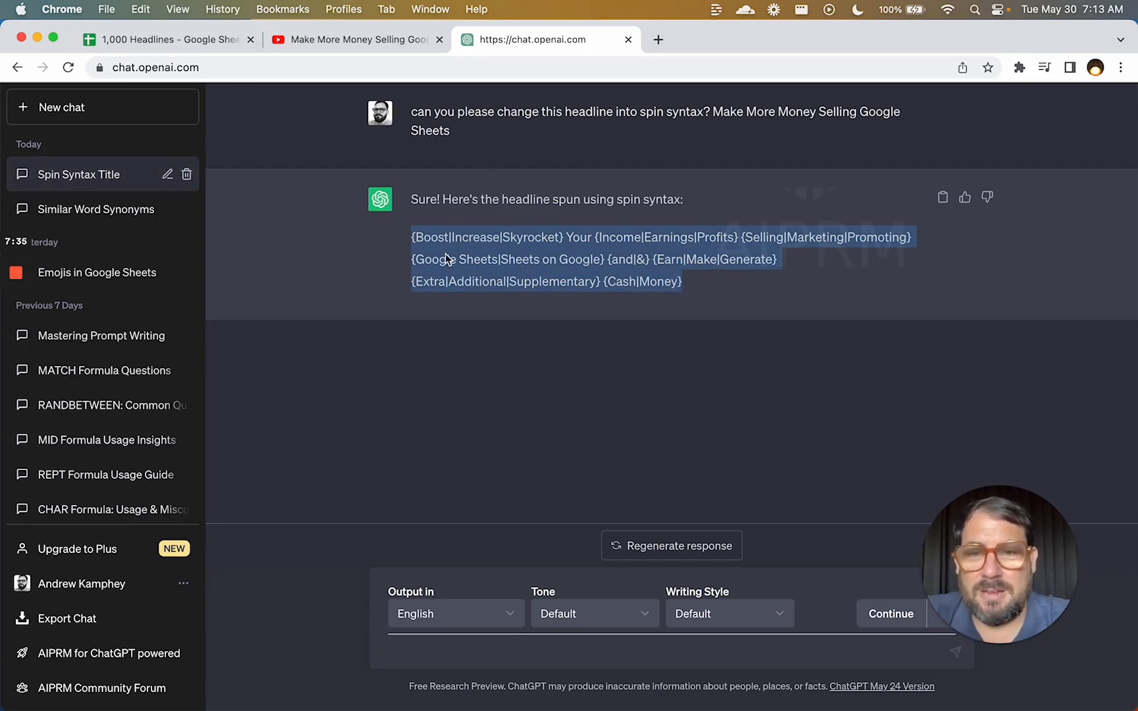
left_click(435, 652)
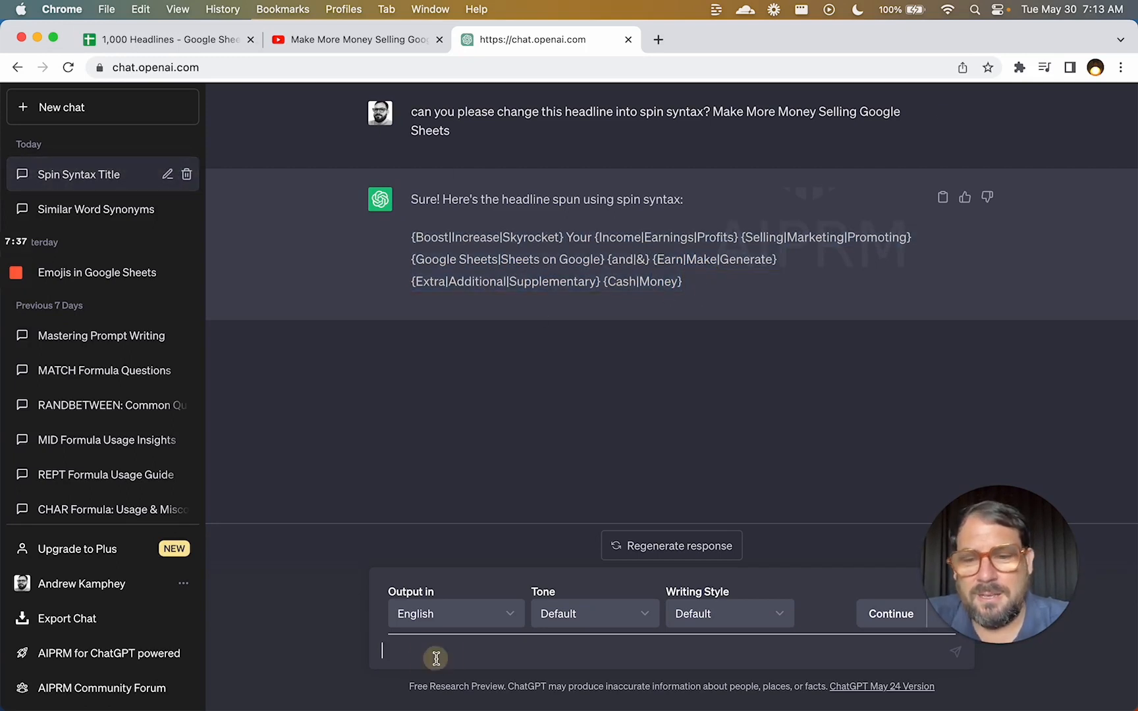
type("pas")
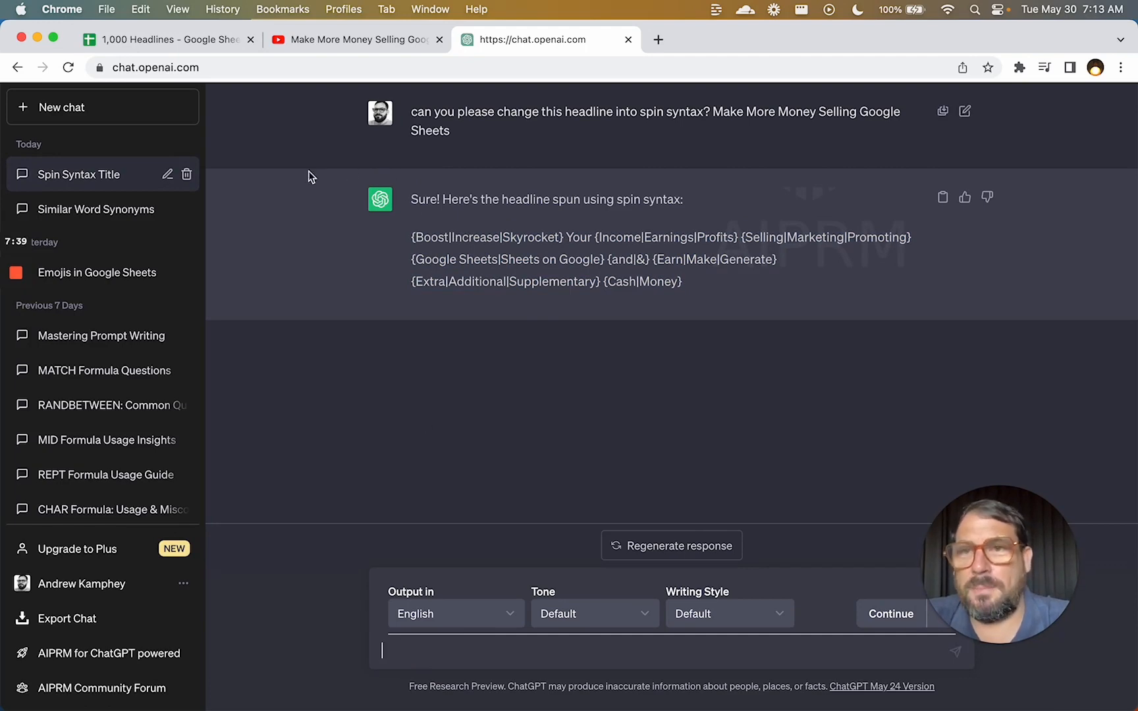
Paste the ChatGPT spintax into A1 of a new sheet in the 1,000 Headlines spreadsheet.
left_click(200, 40)
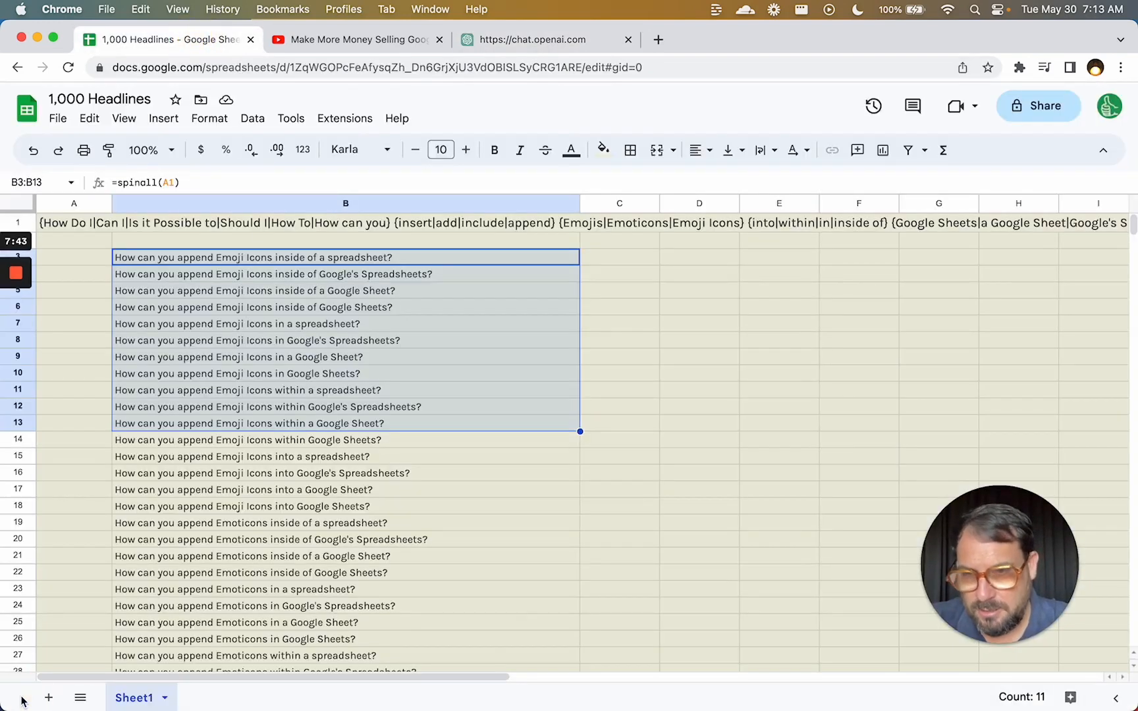
left_click(41, 701)
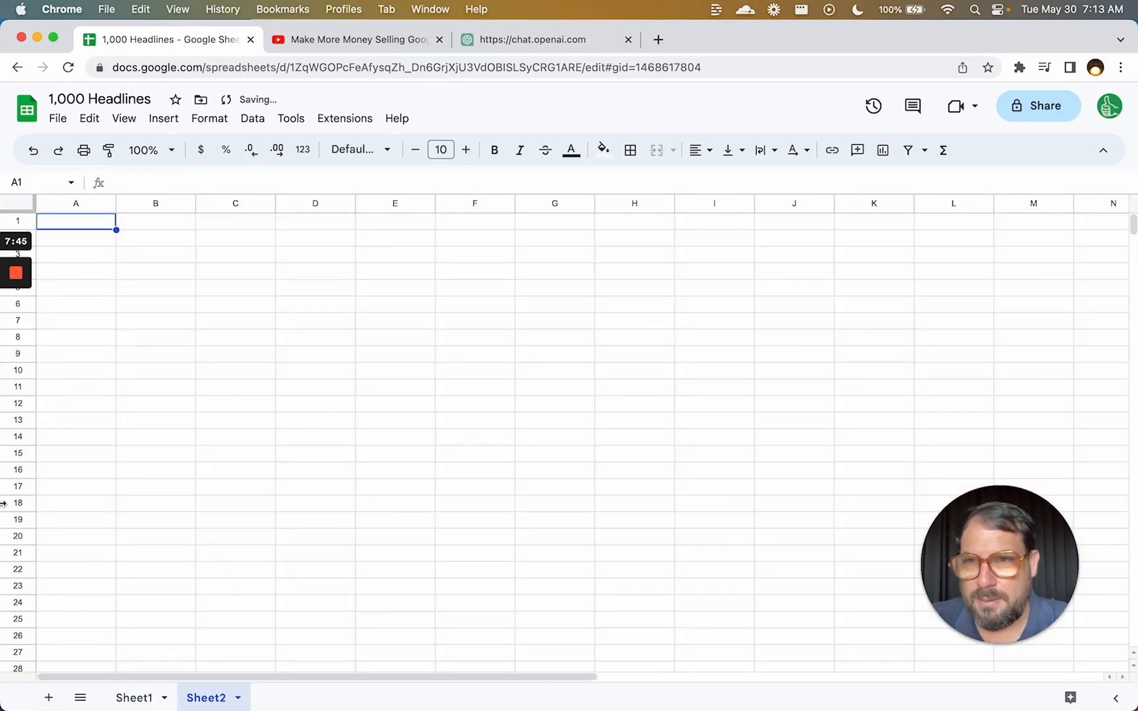
key("super+v")
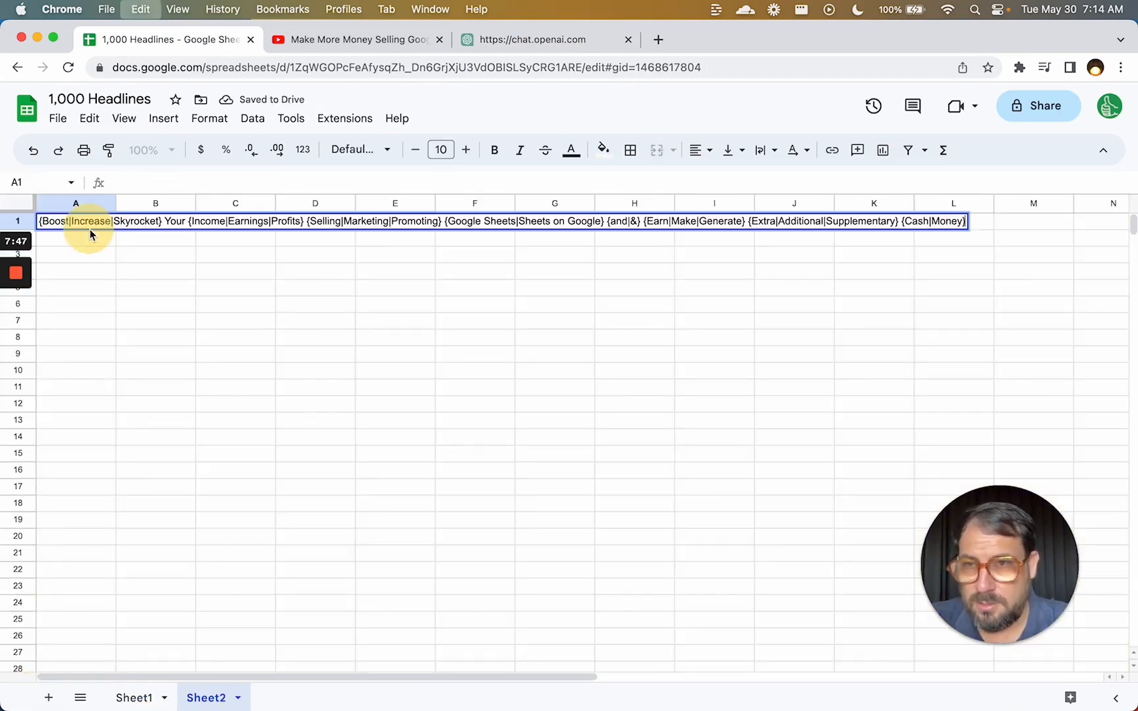
key("Return")
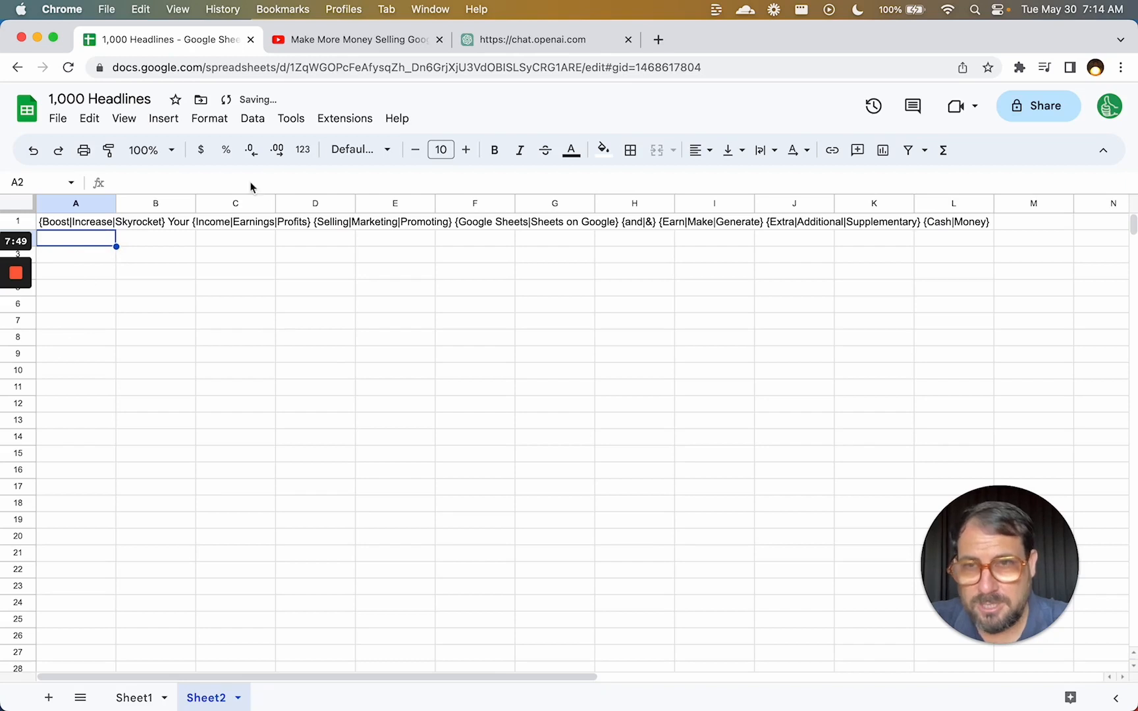
Apply the Sheet Styles add-on's Paper Style to the sheet.
left_click(345, 120)
mouse_move(449, 300)
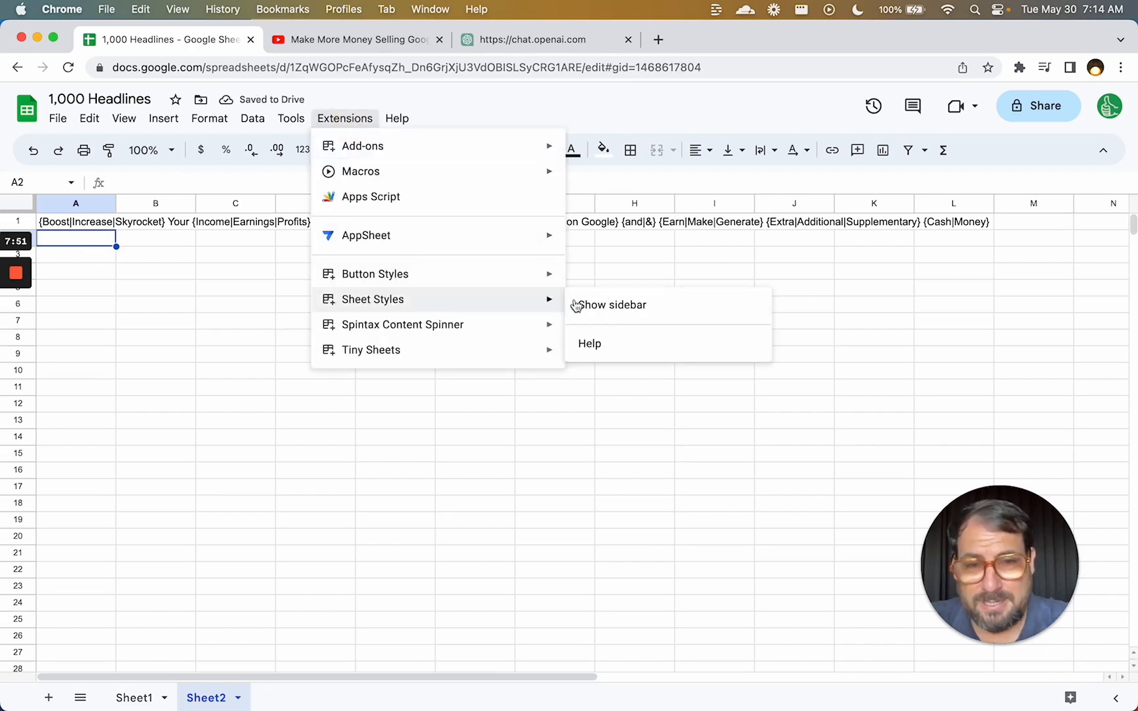
left_click(650, 307)
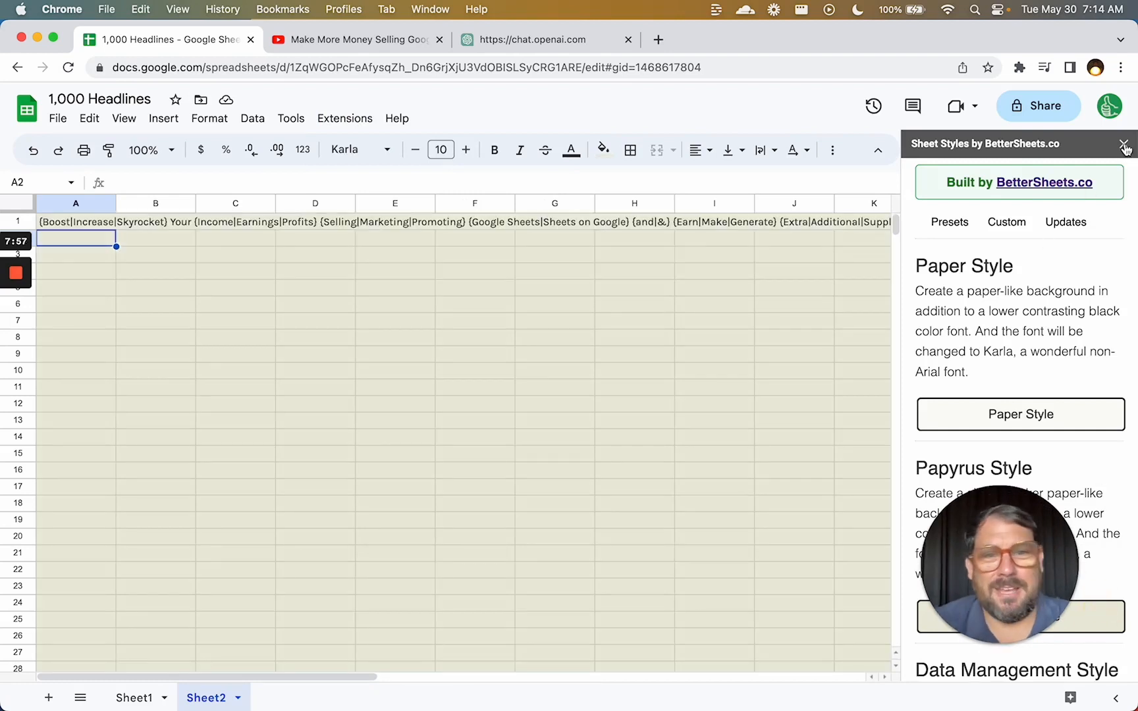
left_click(1123, 143)
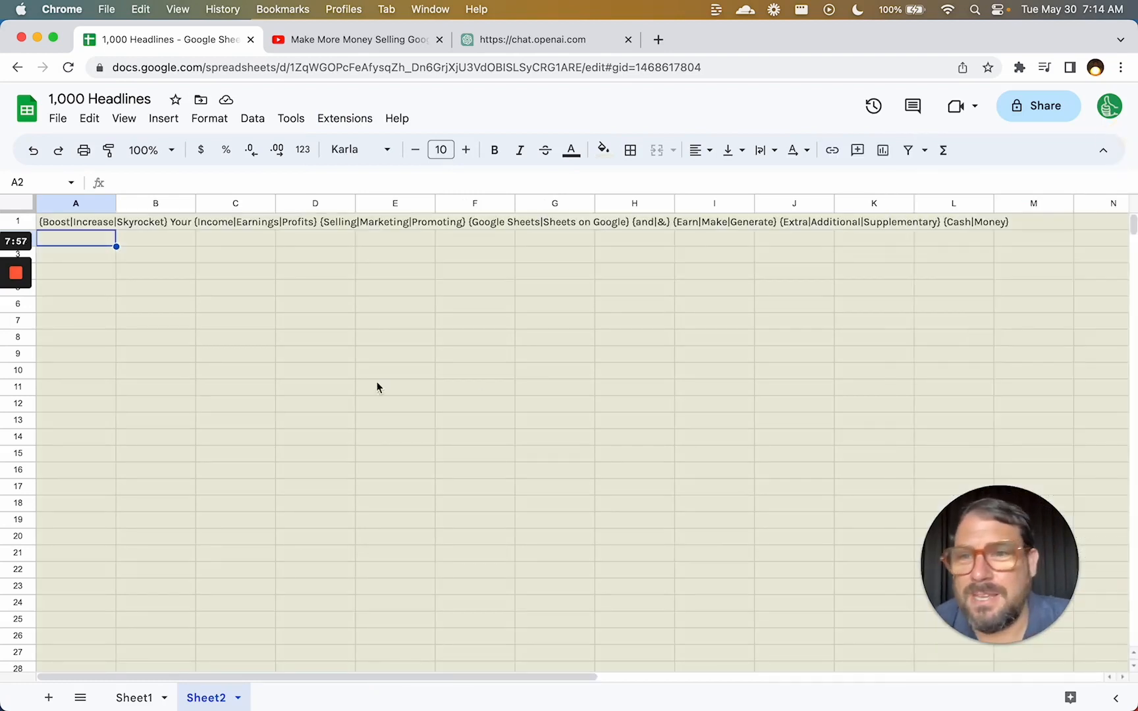
Increase the A1 headline's font size to 14.
left_click(83, 222)
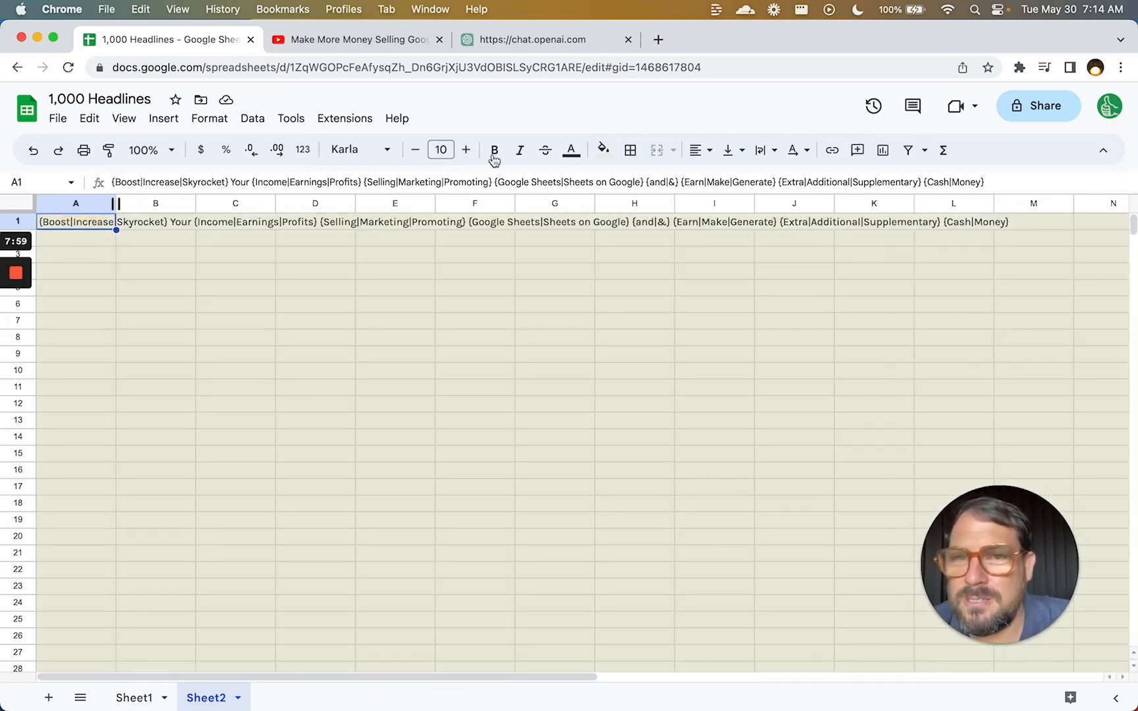
left_click(466, 151)
left_click(465, 150)
left_click(465, 151)
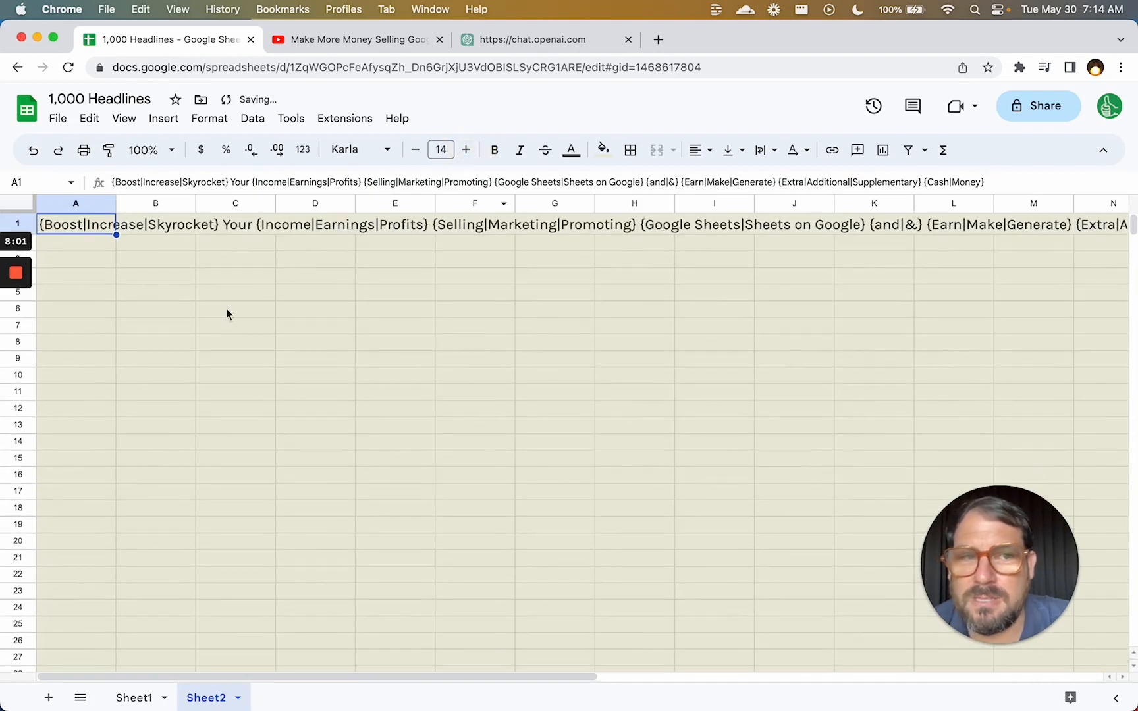
Enter =spin(A1) in B2 and =spinall(A1) in D2.
left_click(140, 245)
type("=")
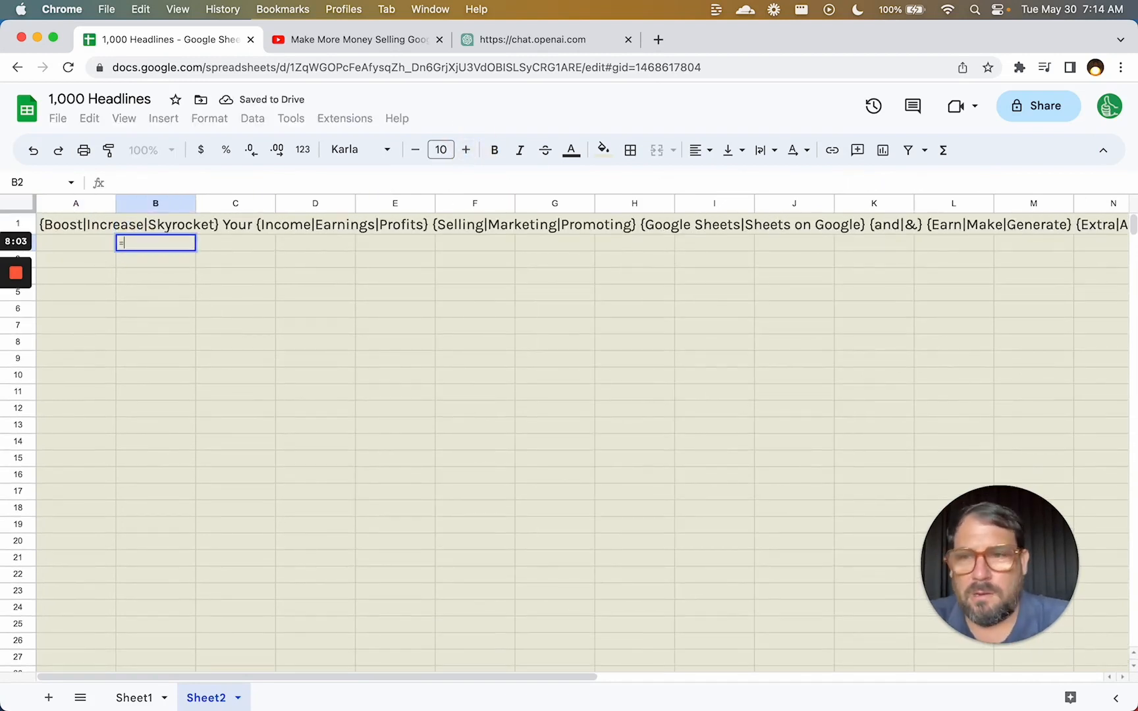
type("spin(A1)")
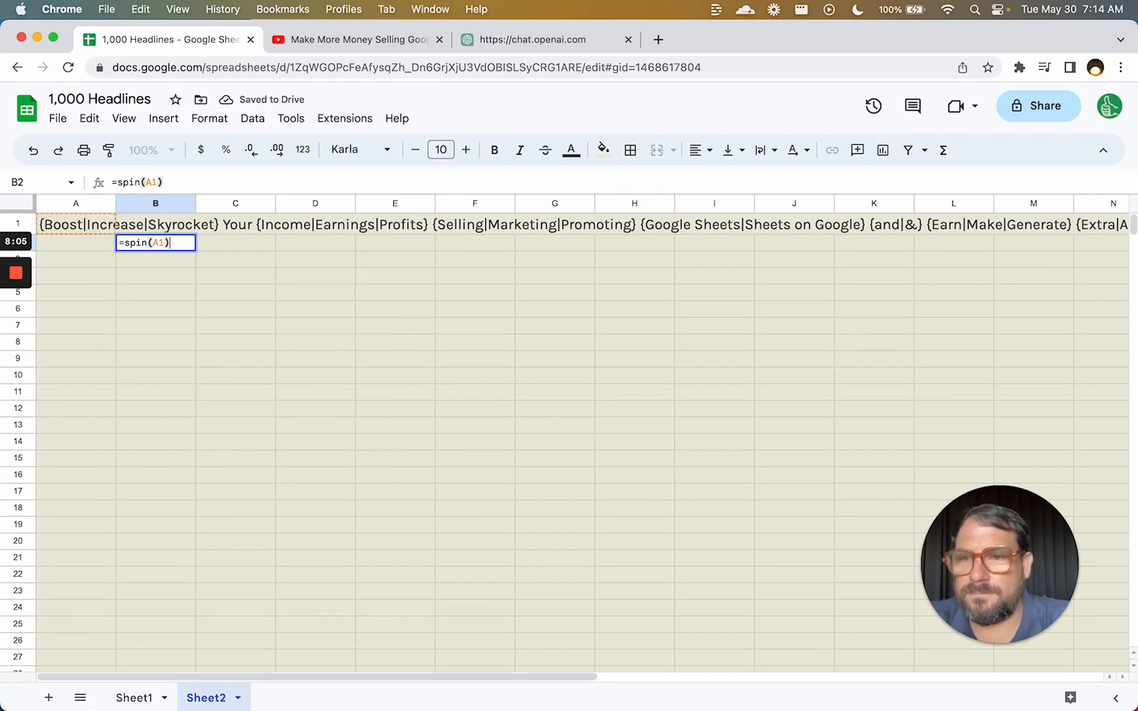
key("Return")
key("Right")
key("Right")
key("Up")
type("=spinall(")
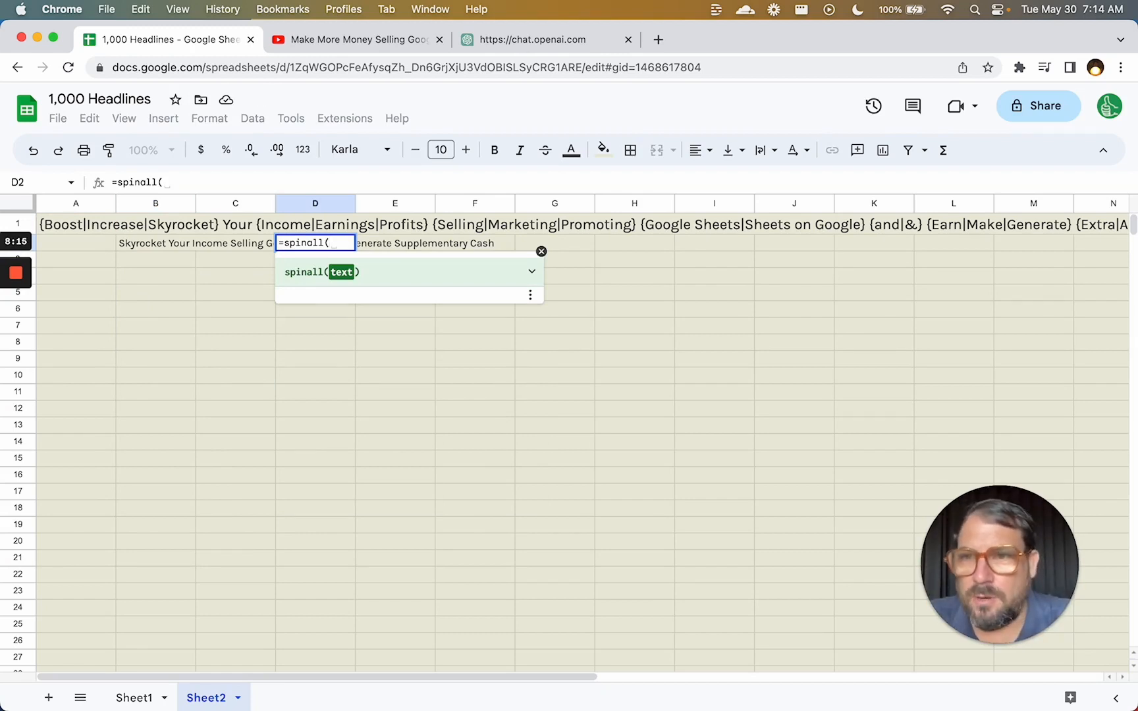
type("A1)")
key("Return")
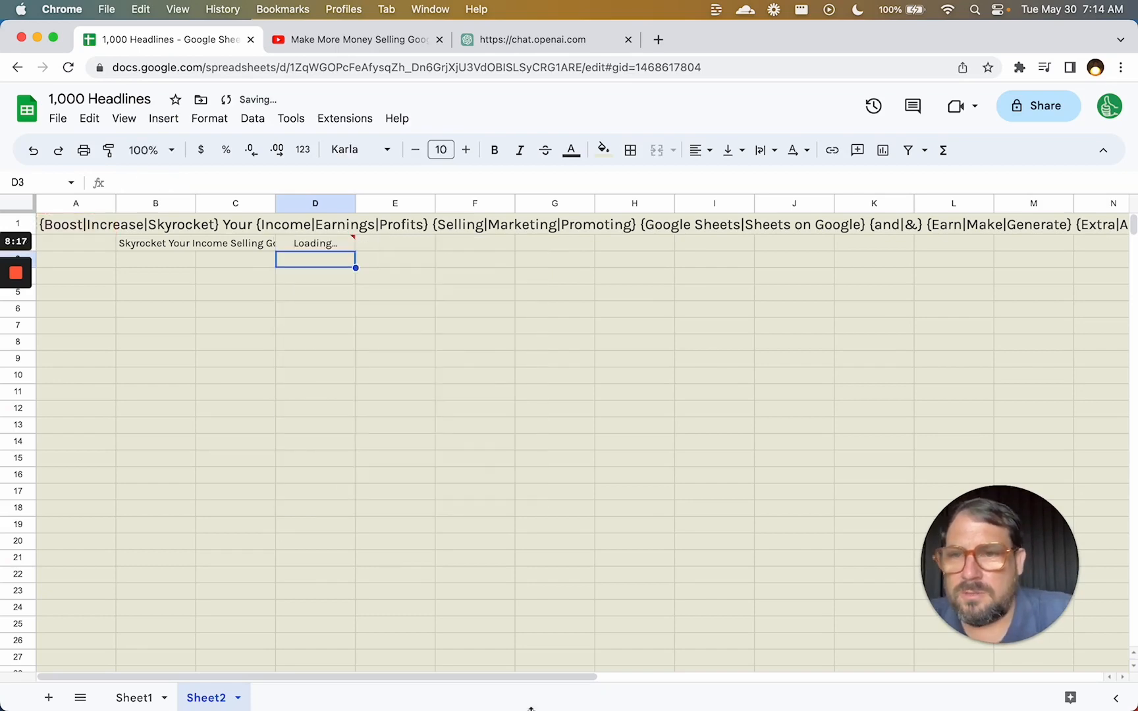
Widen column B to fit its headline and review the generated variations in column D.
left_click(199, 244)
left_click(193, 244)
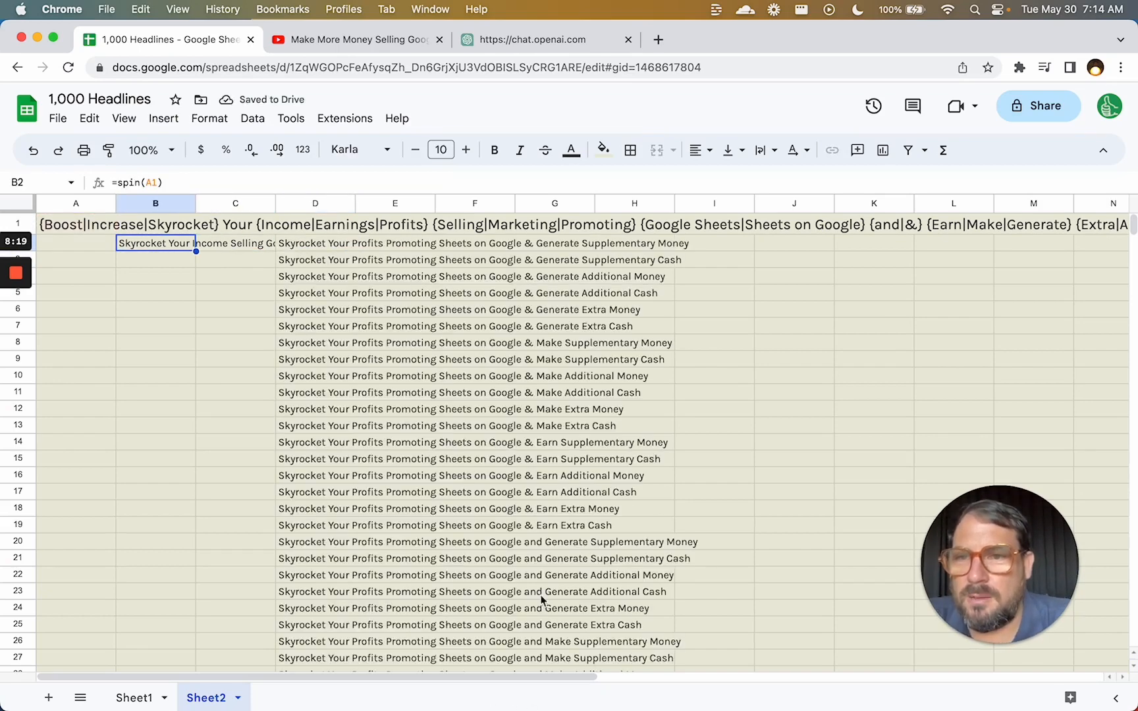
left_click_drag(276, 203, 294, 203)
left_click_drag(398, 221, 463, 230)
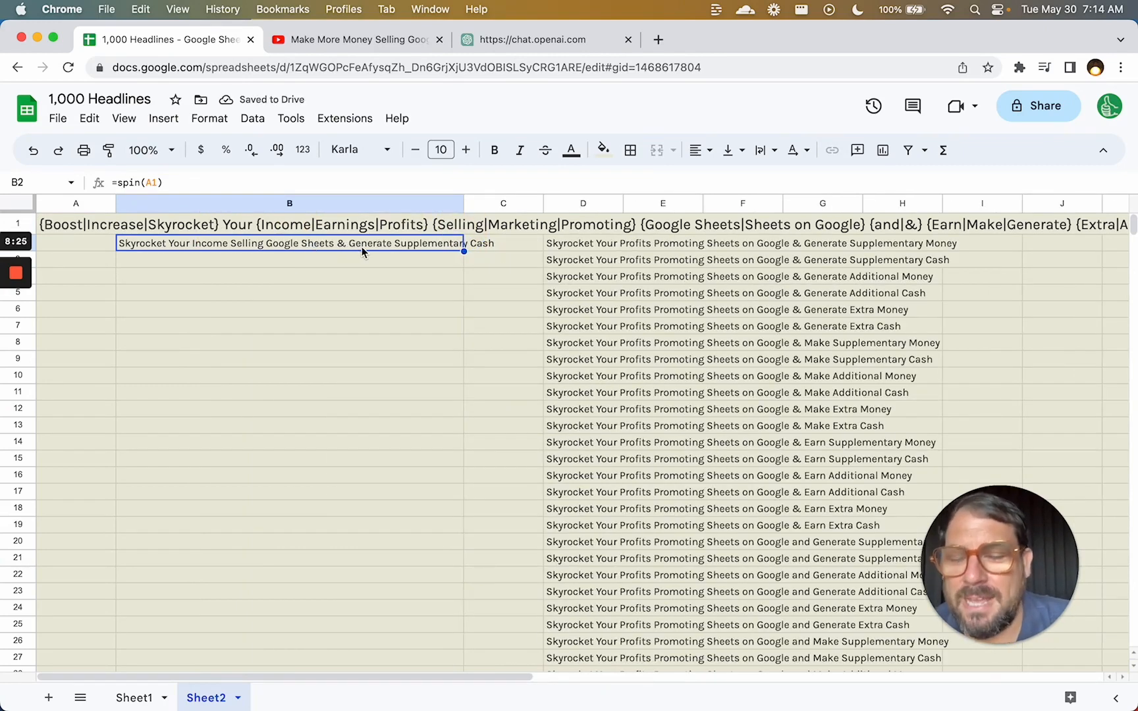
left_click(579, 245)
left_click_drag(586, 246, 586, 331)
scroll(585, 331, "down", 20)
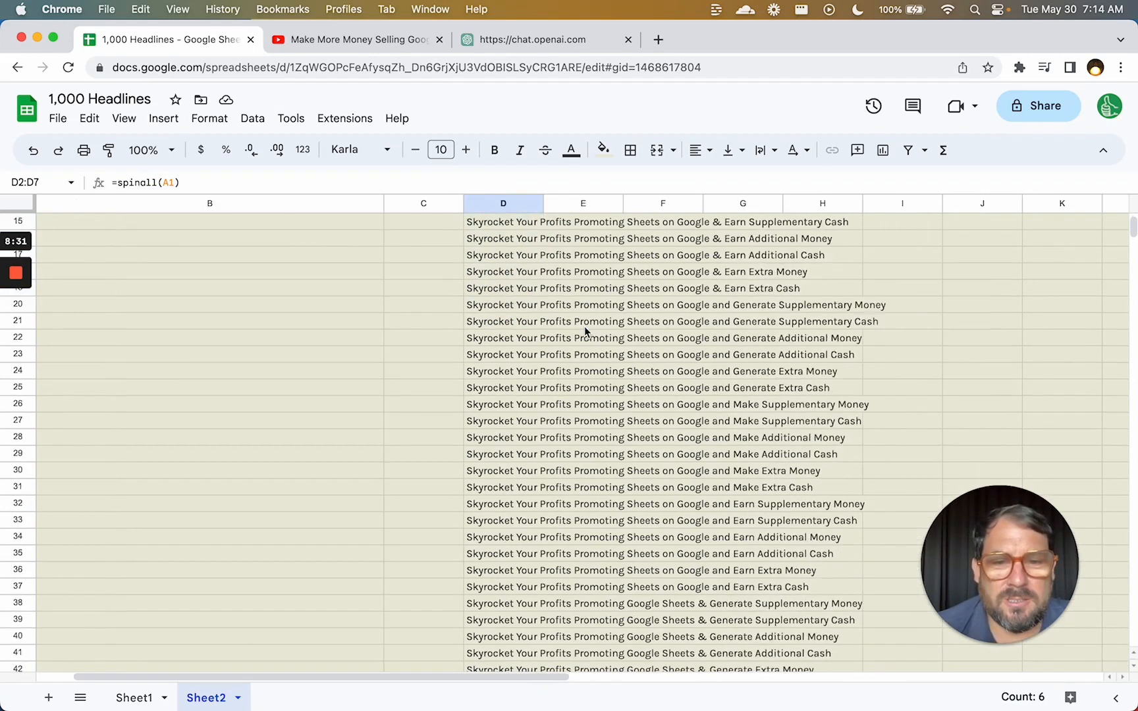
scroll(586, 331, "down", 20)
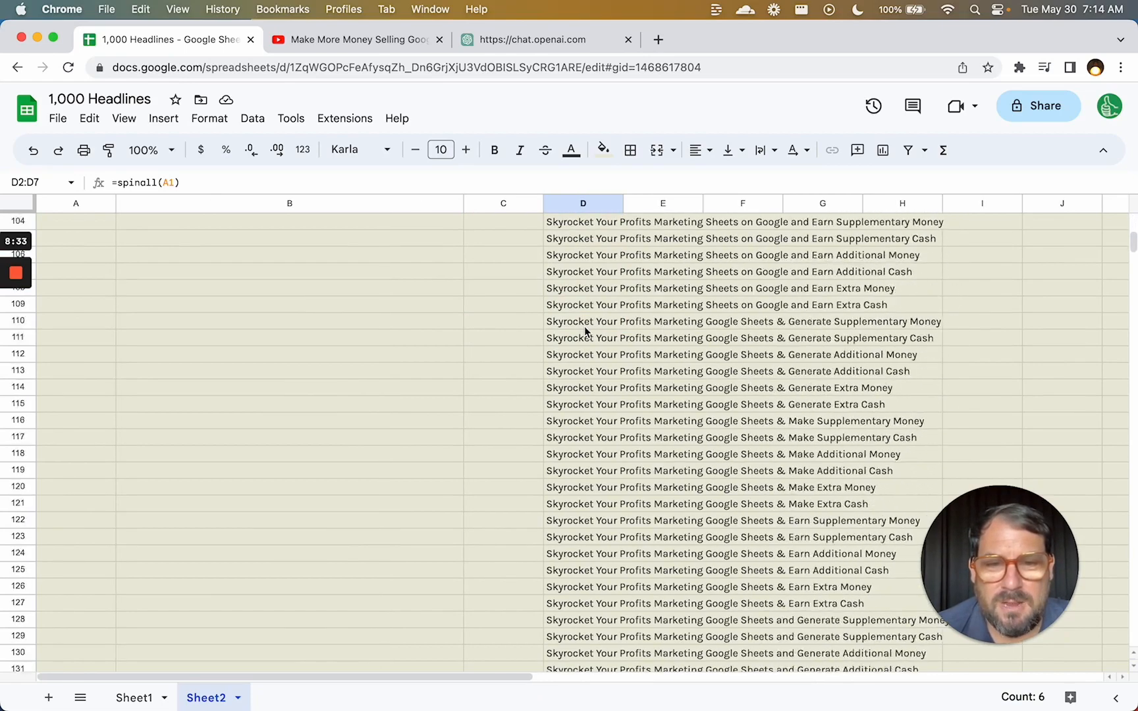
scroll(585, 331, "down", 20)
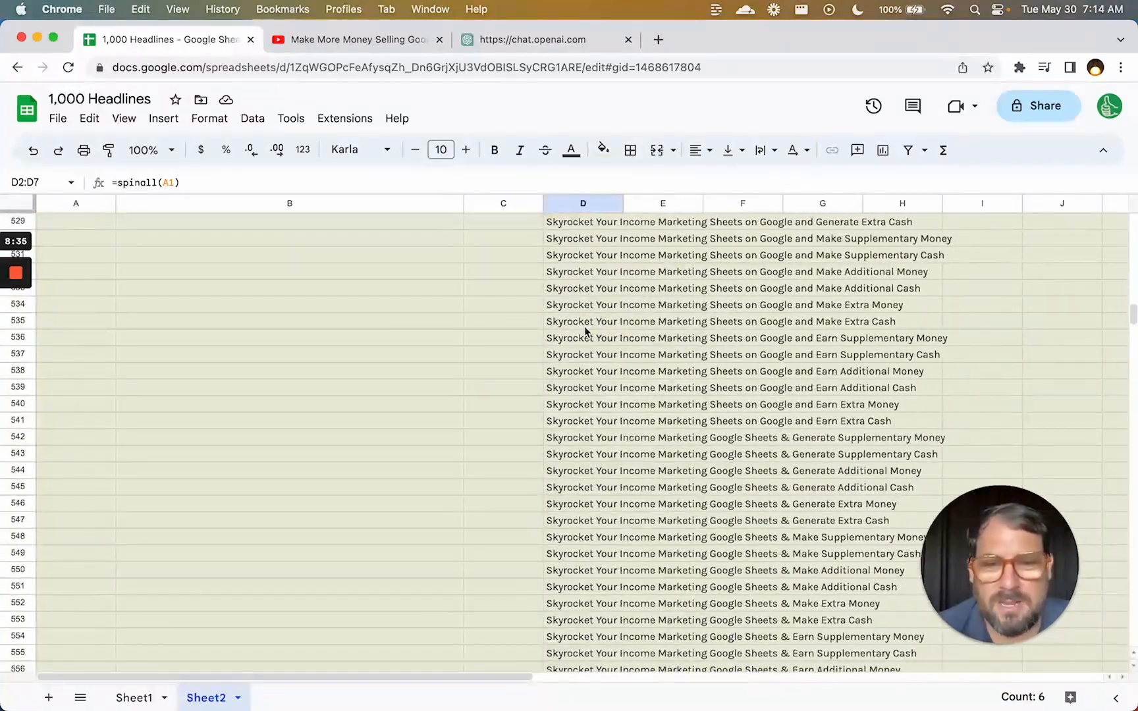
scroll(579, 325, "up", 20)
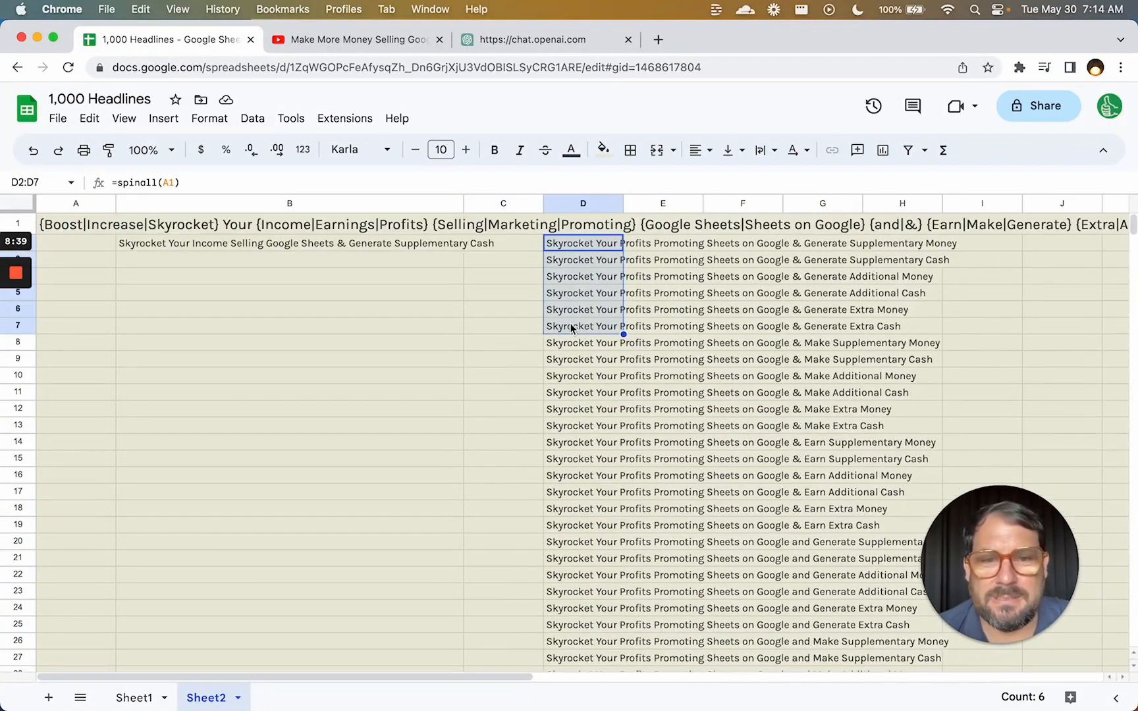
left_click(79, 228)
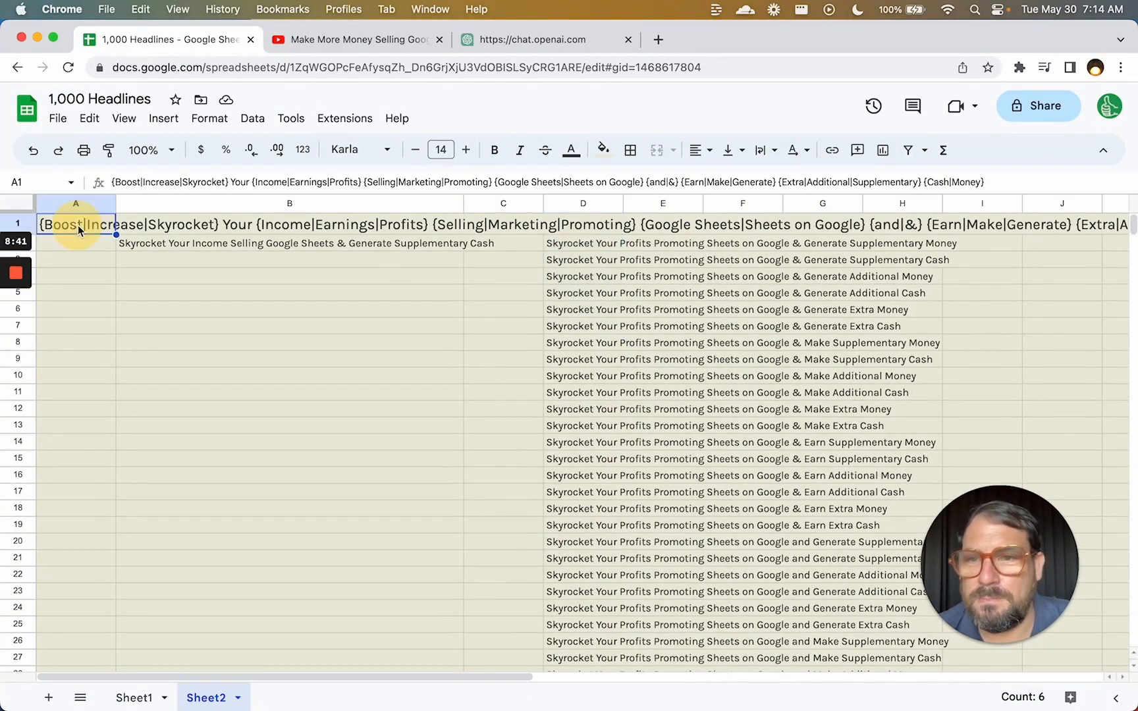
Delete Skyrocket, the {Selling|Marketing|Promoting} group and {and|&}, and replace 'Sheets on Google' with spreadsheets.
double_click(79, 227)
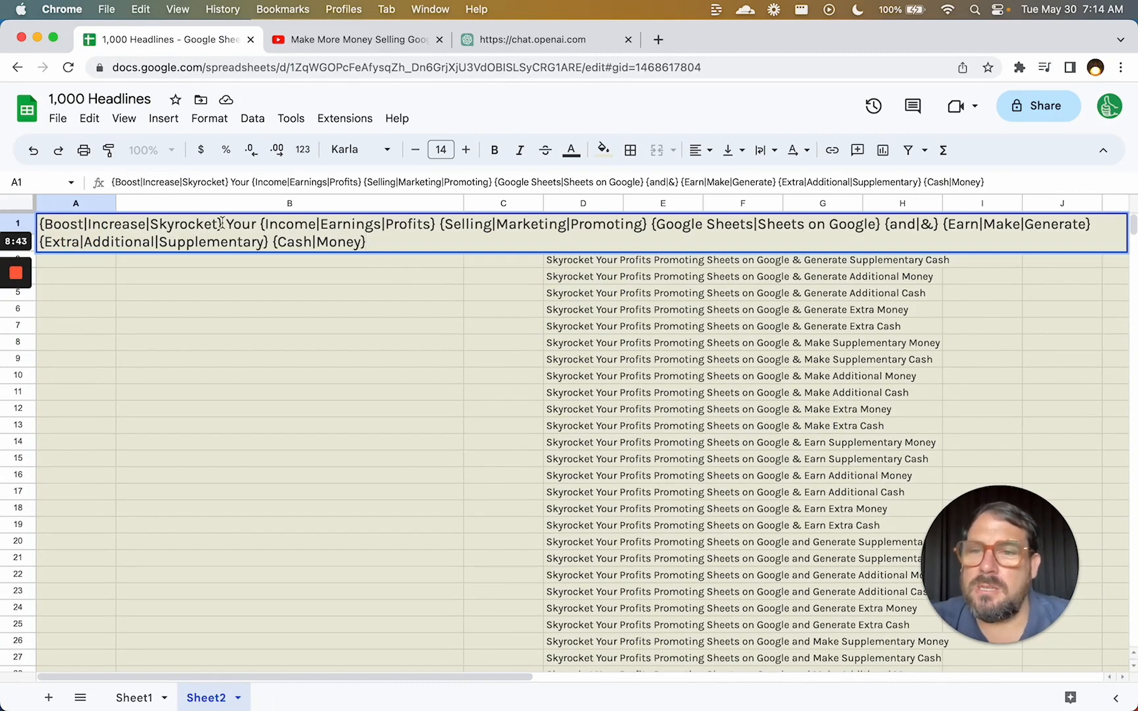
left_click_drag(221, 224, 45, 226)
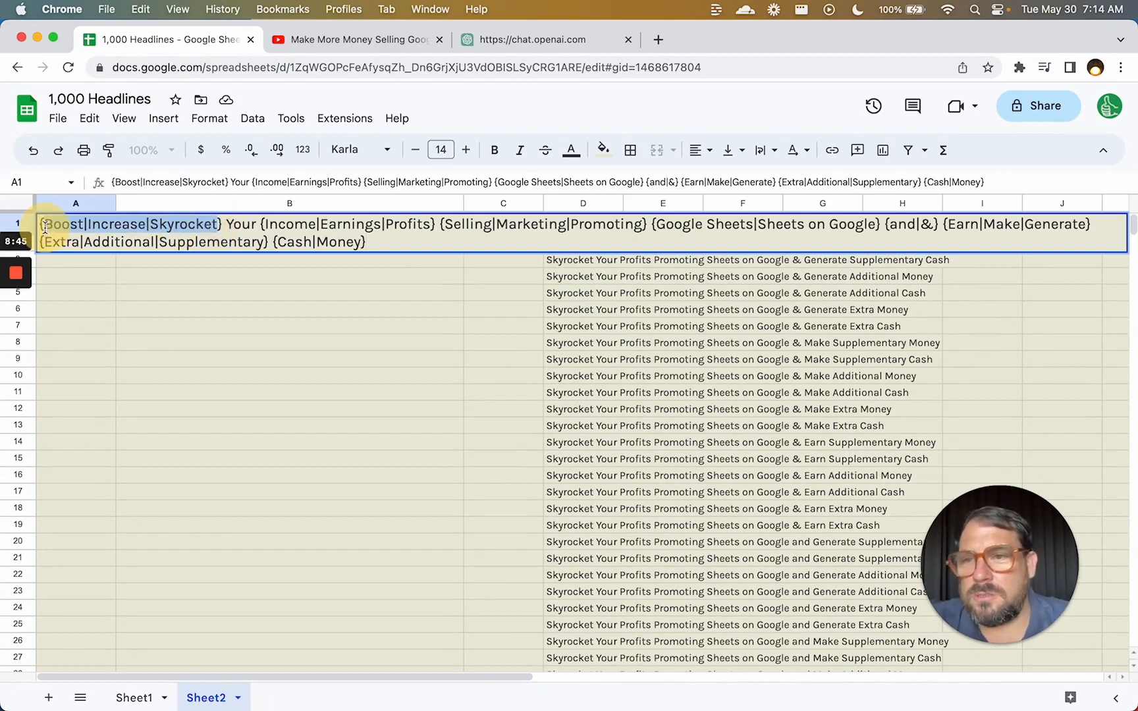
left_click_drag(151, 226, 214, 230)
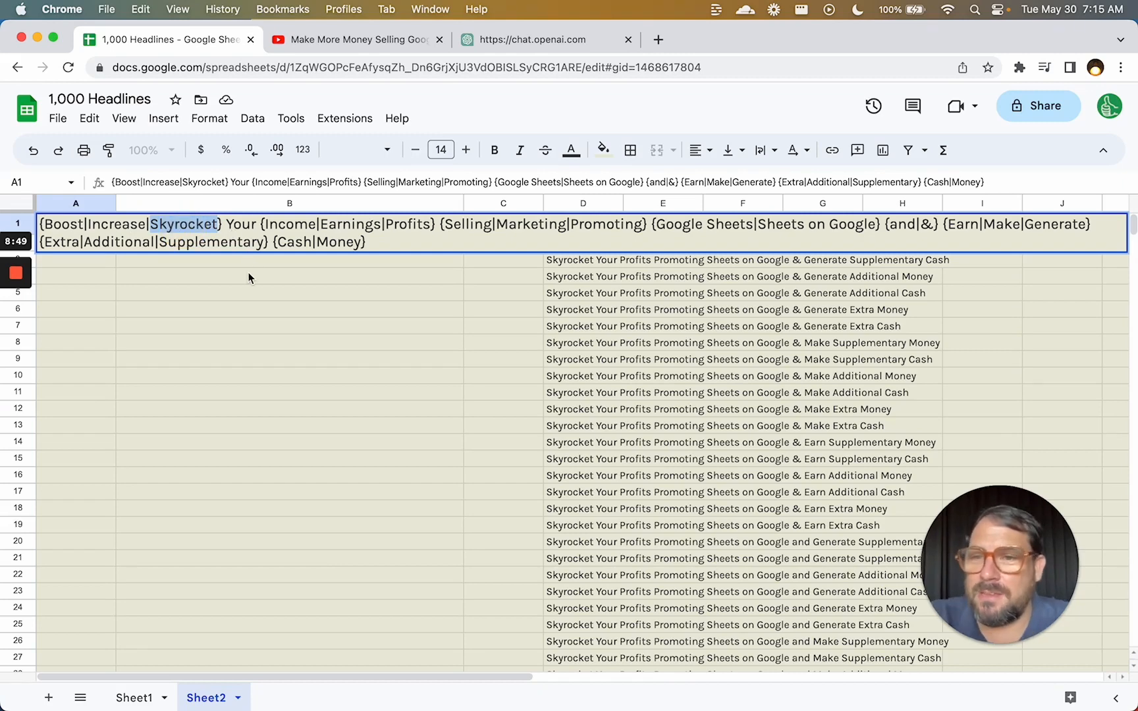
key("BackSpace")
key("BackSpace")
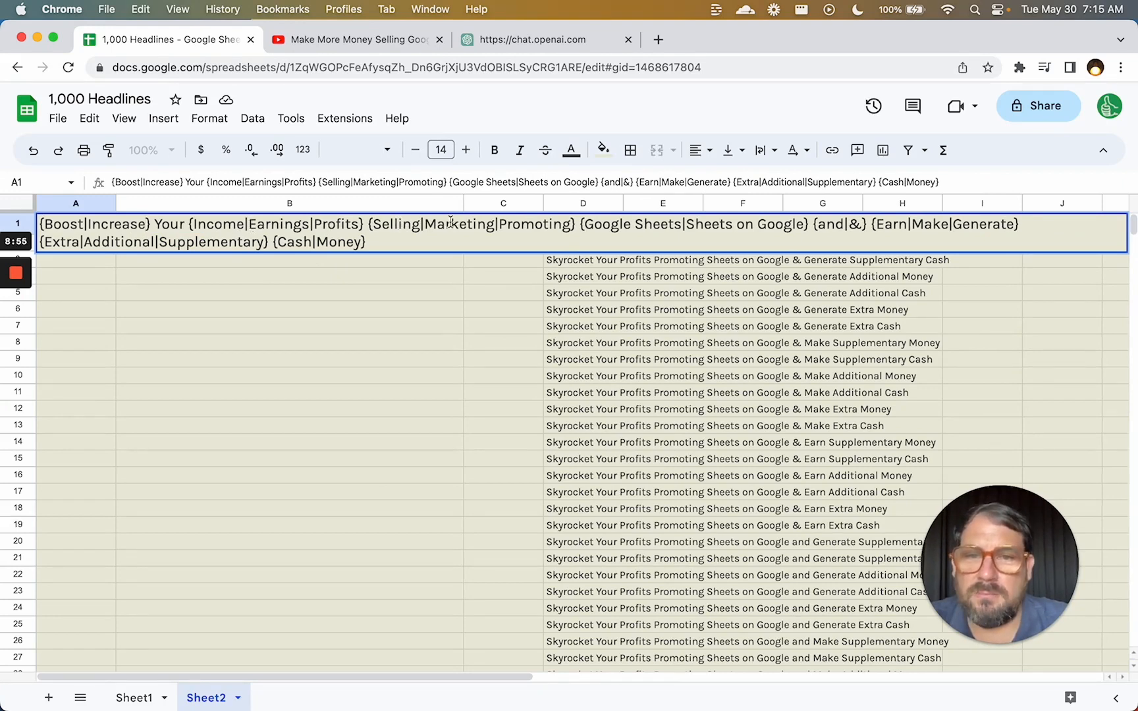
left_click_drag(423, 225, 364, 223)
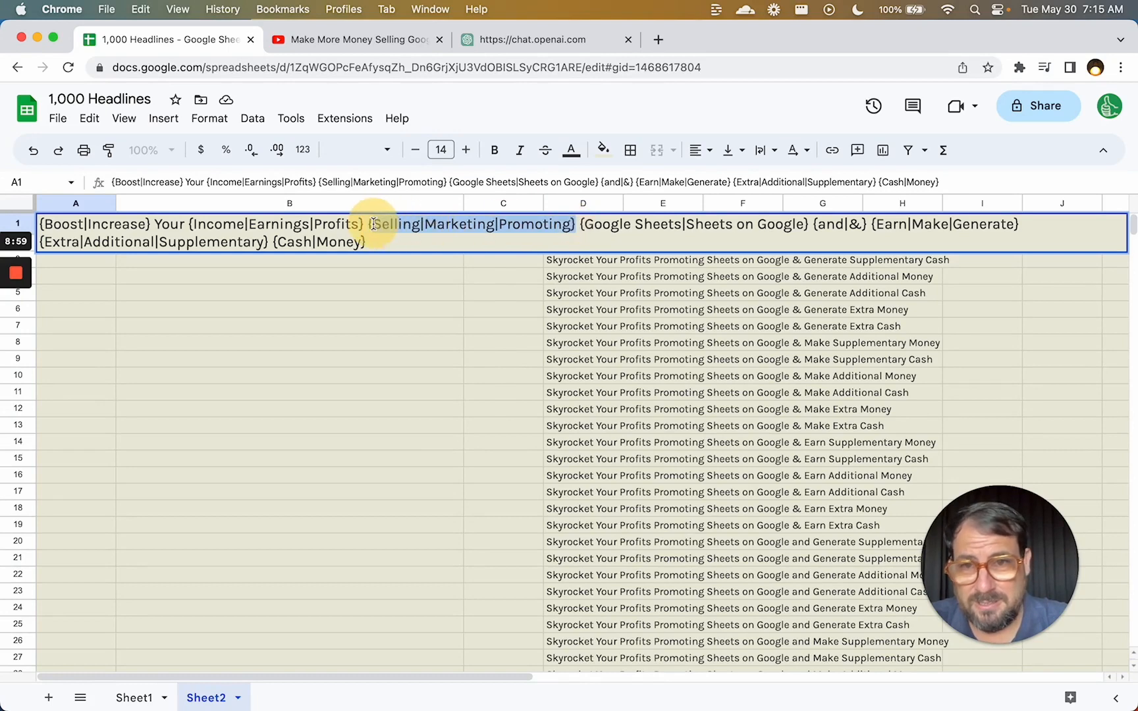
key("BackSpace")
key("BackSpace")
type("}")
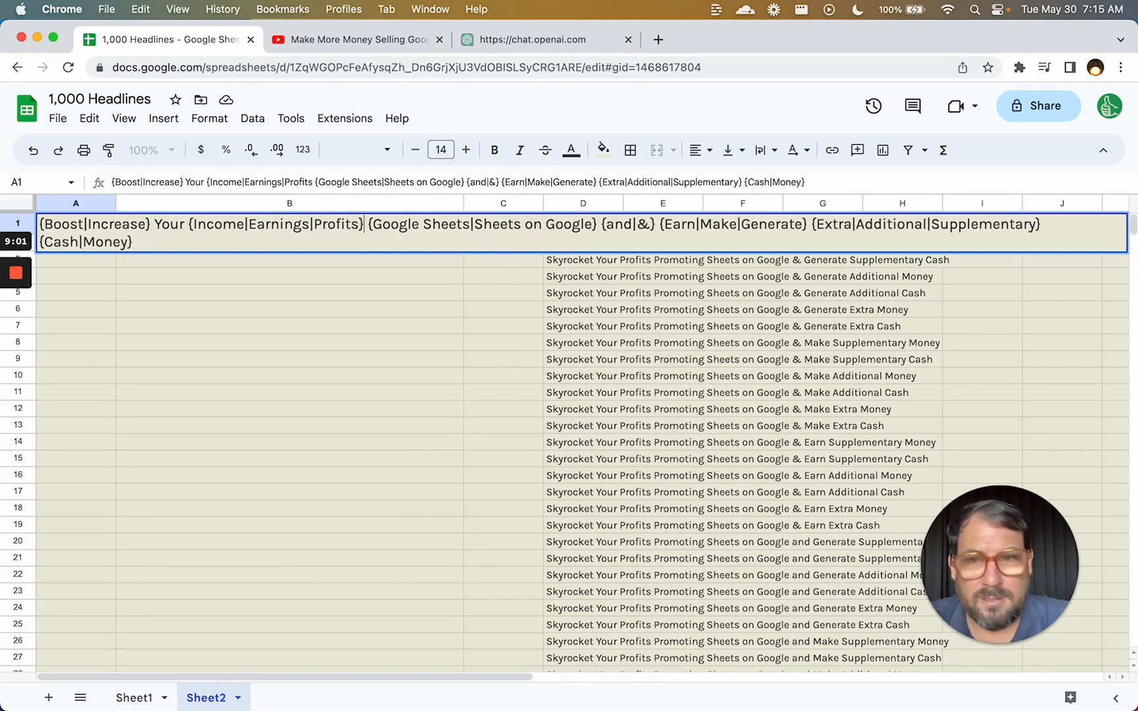
left_click_drag(474, 224, 627, 224)
type("spreadsheets")
key("BackSpace")
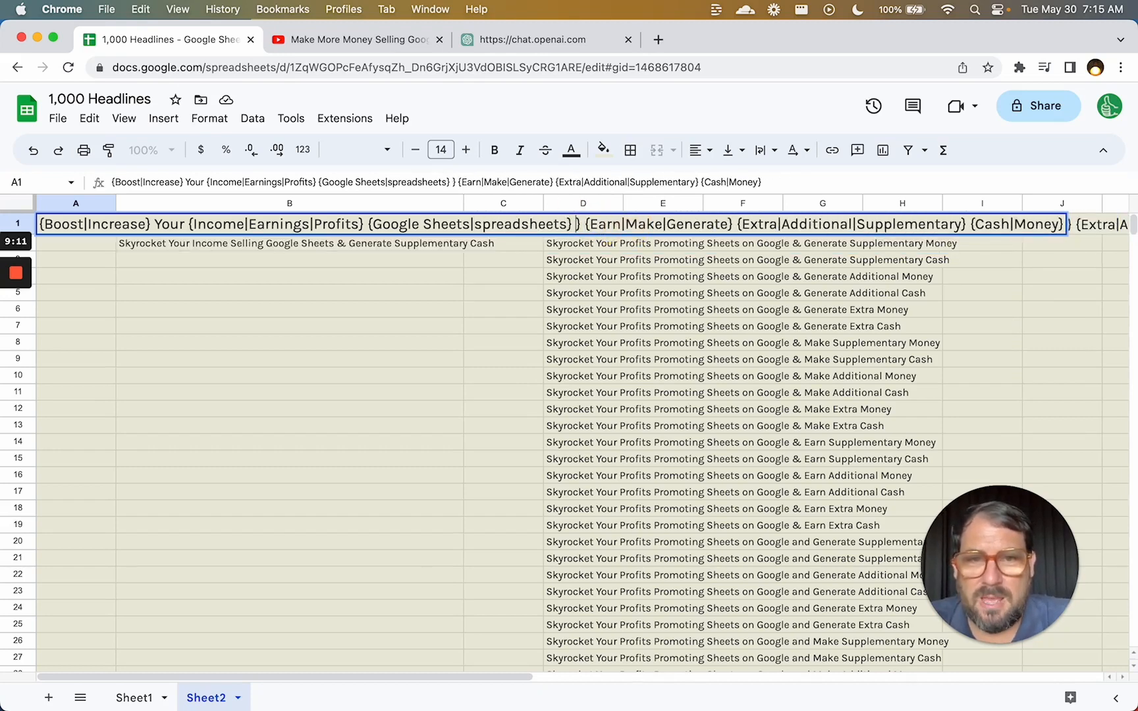
key("BackSpace")
key("BackSpace")
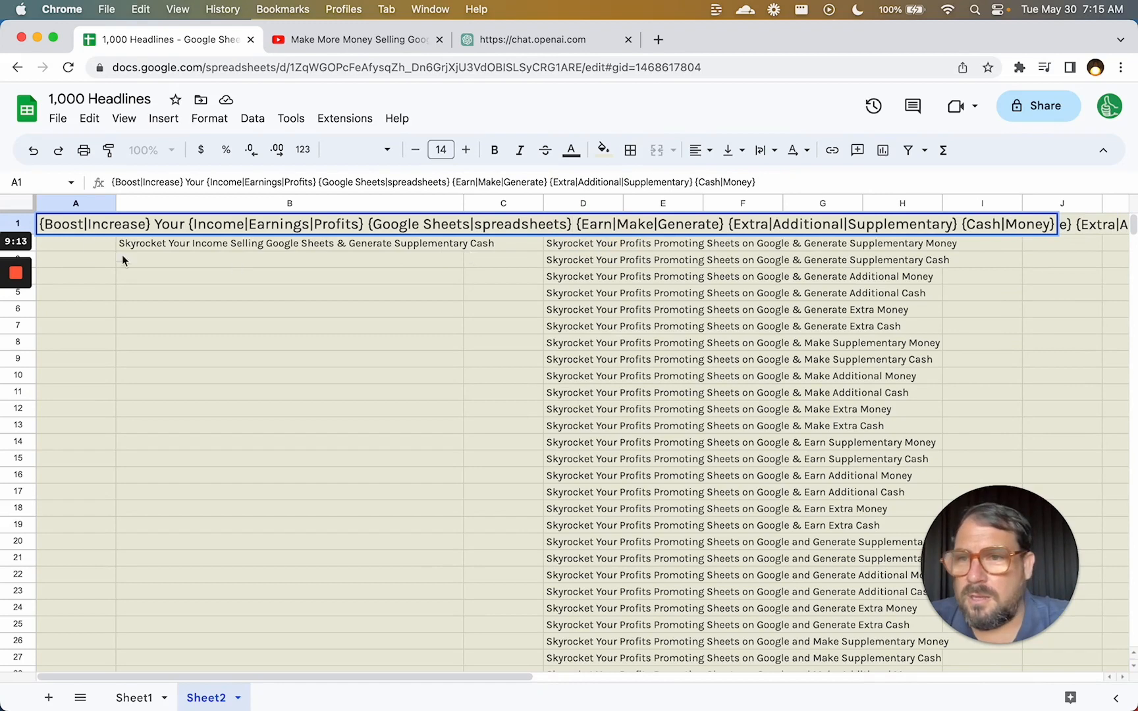
Remove the Earnings and Supplementary options and commit the A1 spintax.
left_click(306, 224)
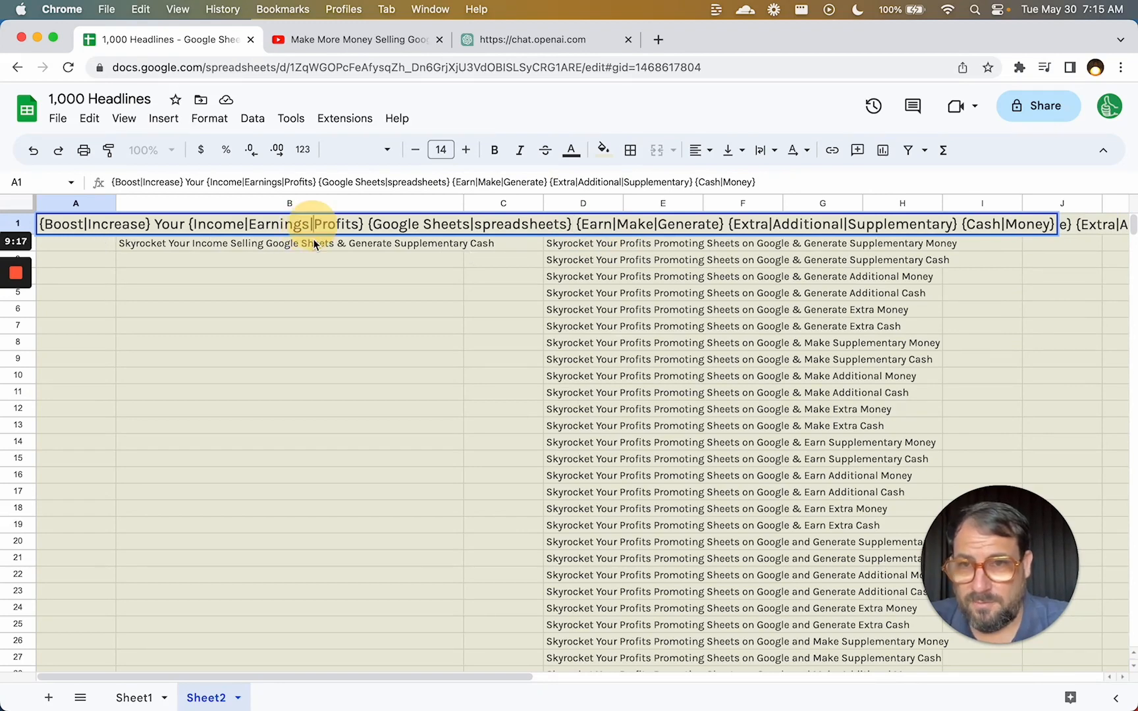
key("BackSpace")
key("BackSpace")
key("BackSpace")
key("BackSpace")
key("BackSpace")
key("BackSpace")
key("BackSpace")
key("BackSpace")
key("BackSpace")
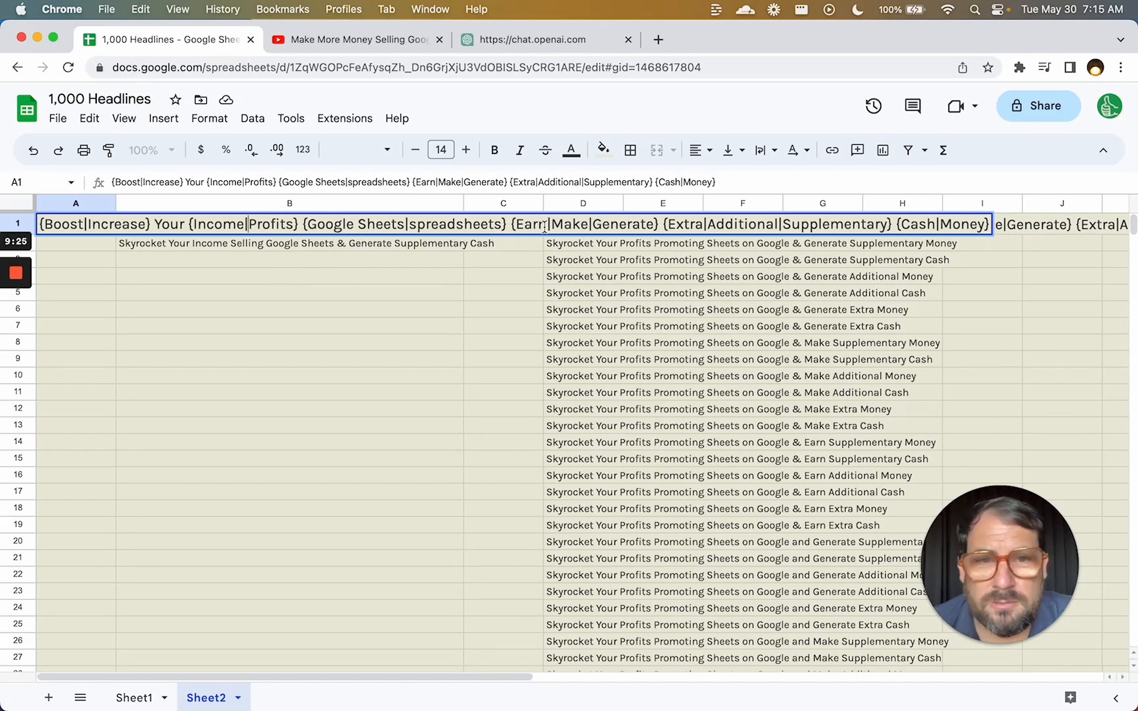
left_click(512, 225)
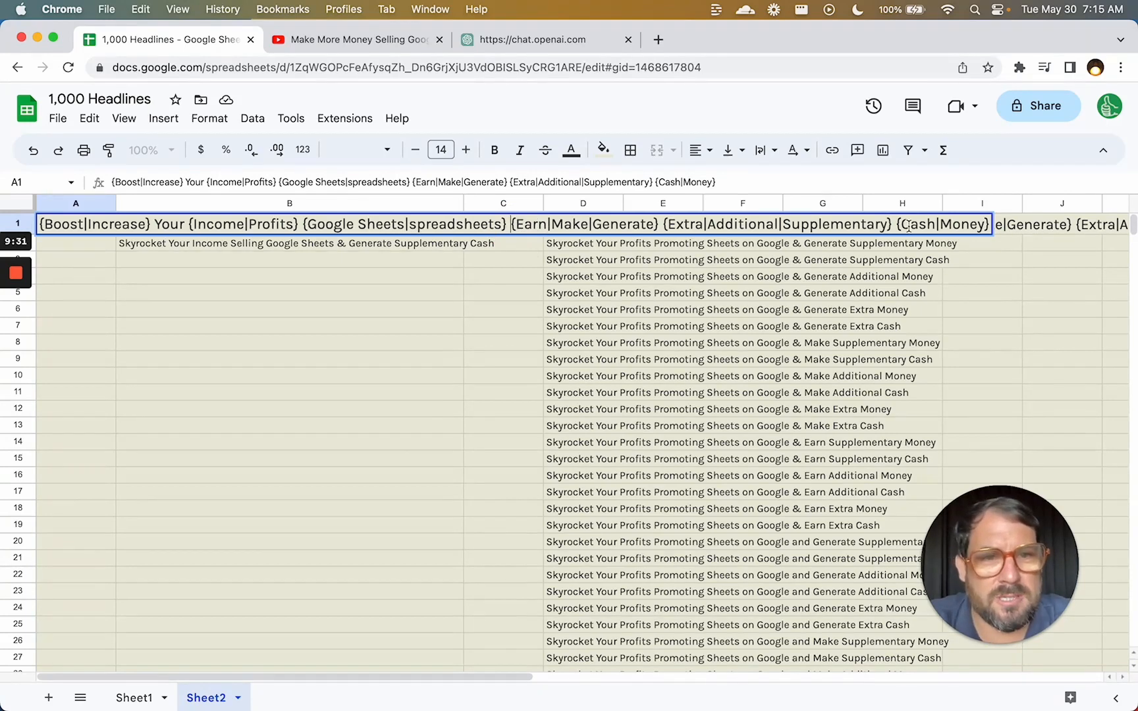
double_click(831, 223)
key("BackSpace")
key("BackSpace")
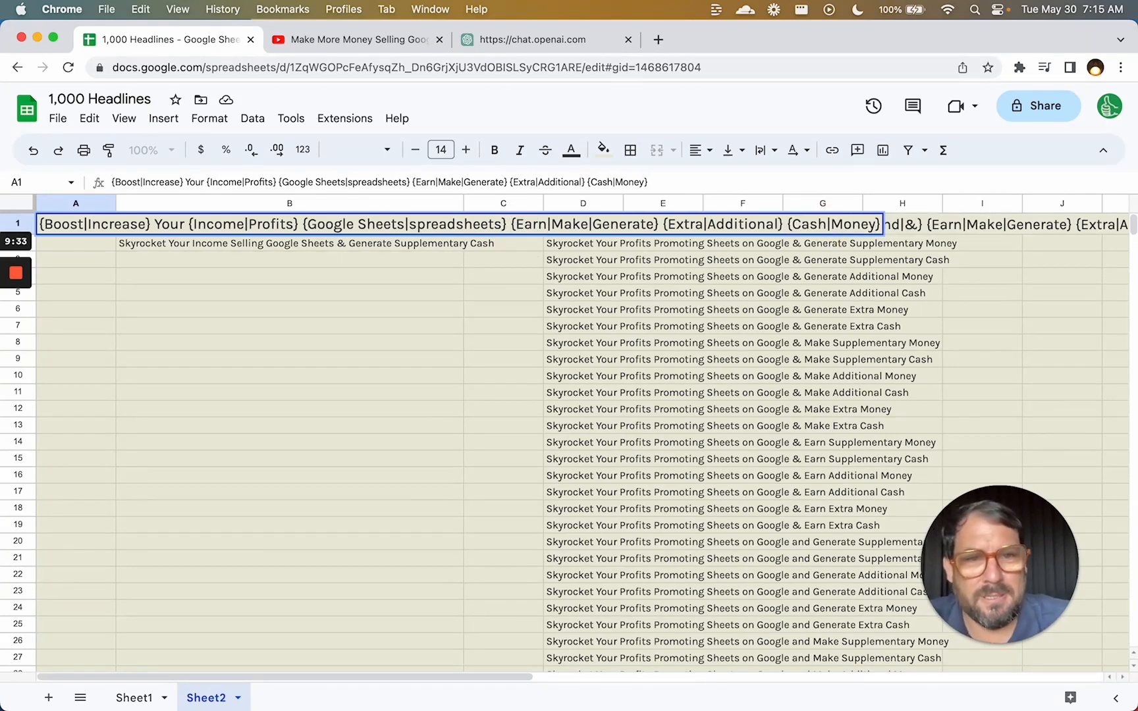
left_click(866, 220)
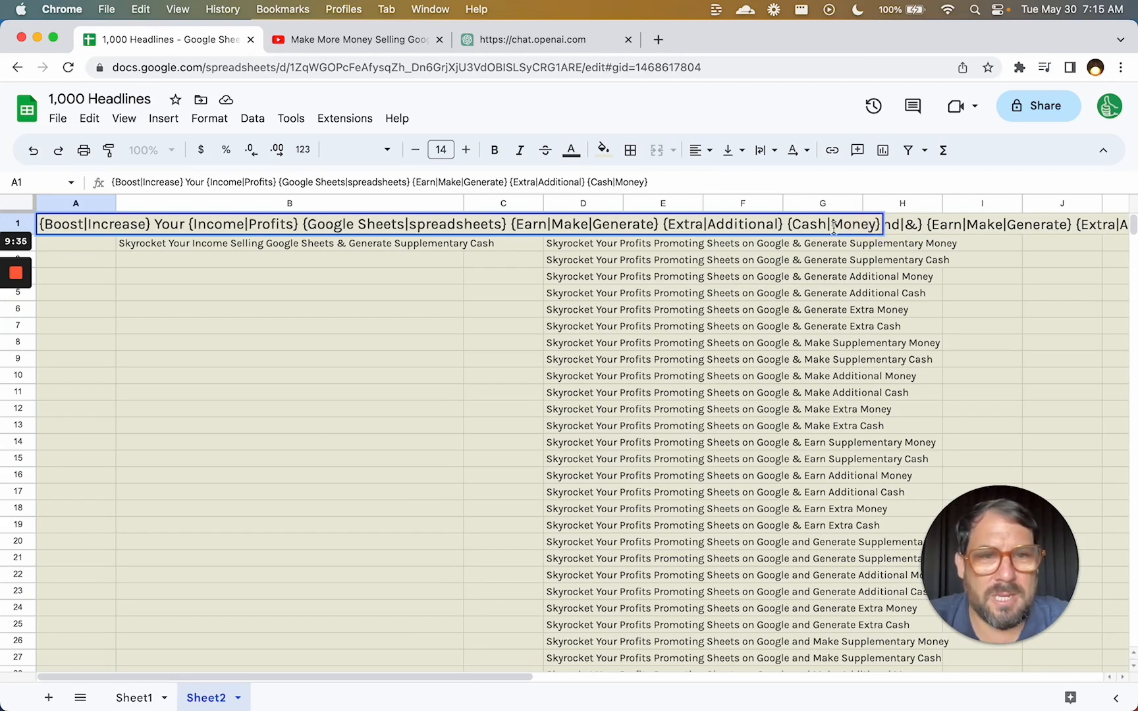
left_click(832, 225)
key("BackSpace")
key("BackSpace")
key("BackSpace")
left_click(775, 244)
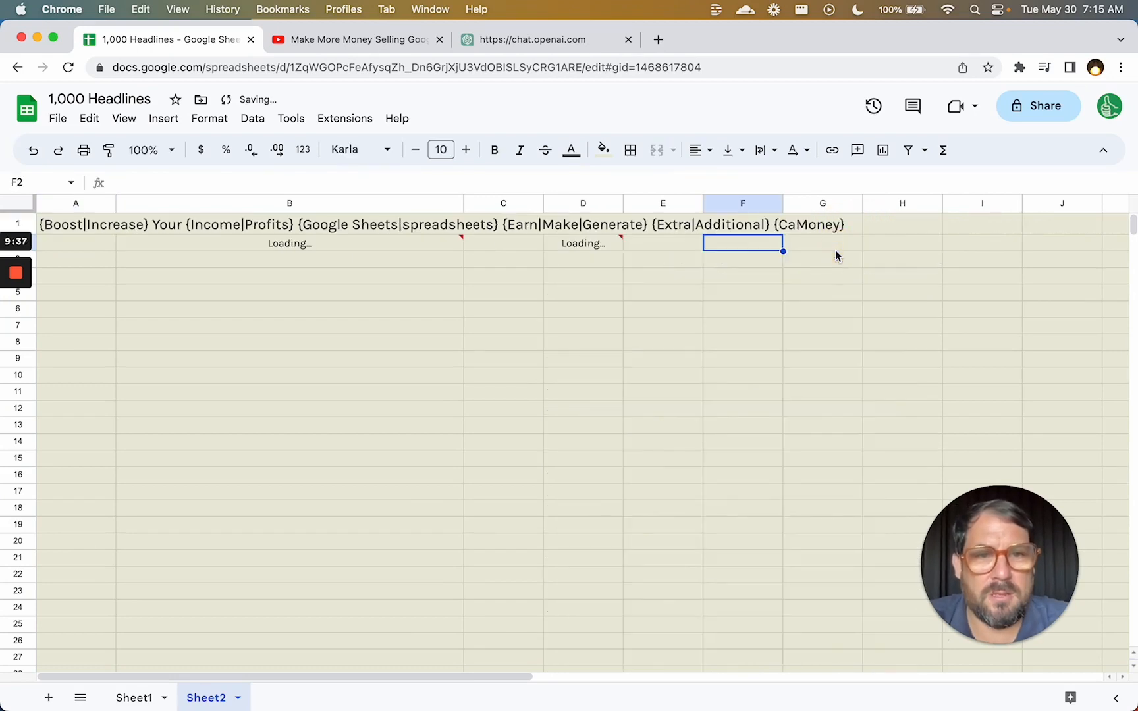
Remove the unfinished ' with {' ending so the headline ends in Money.
left_click(833, 249)
left_click(119, 229)
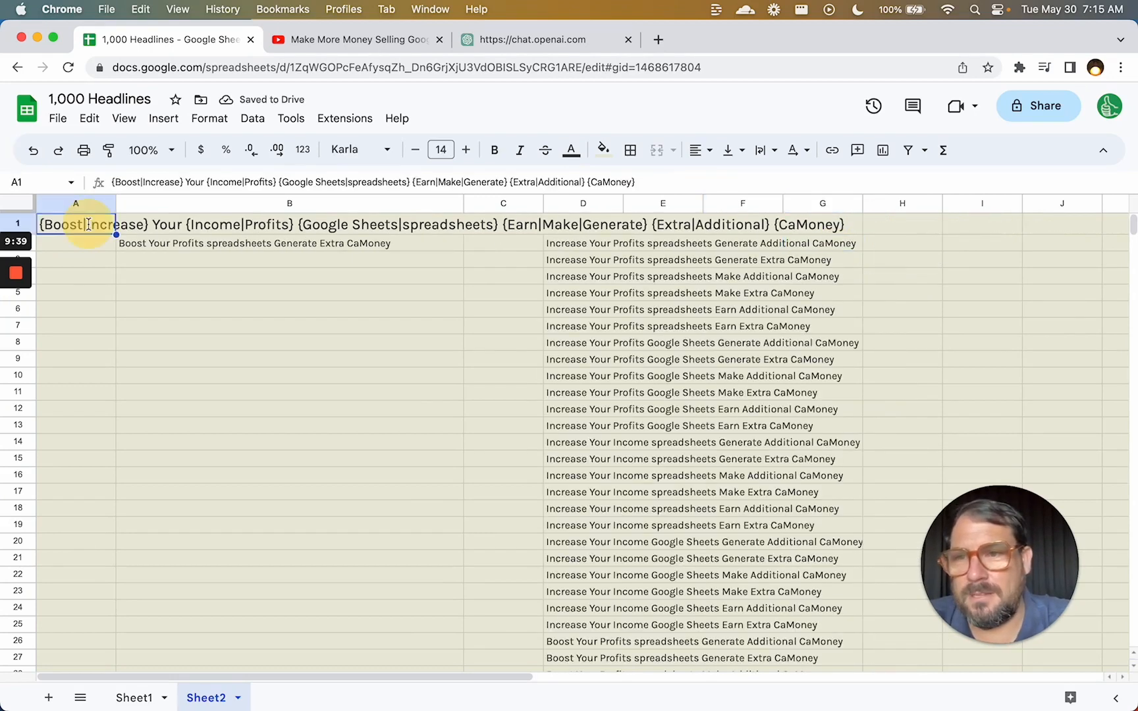
type("Money with ")
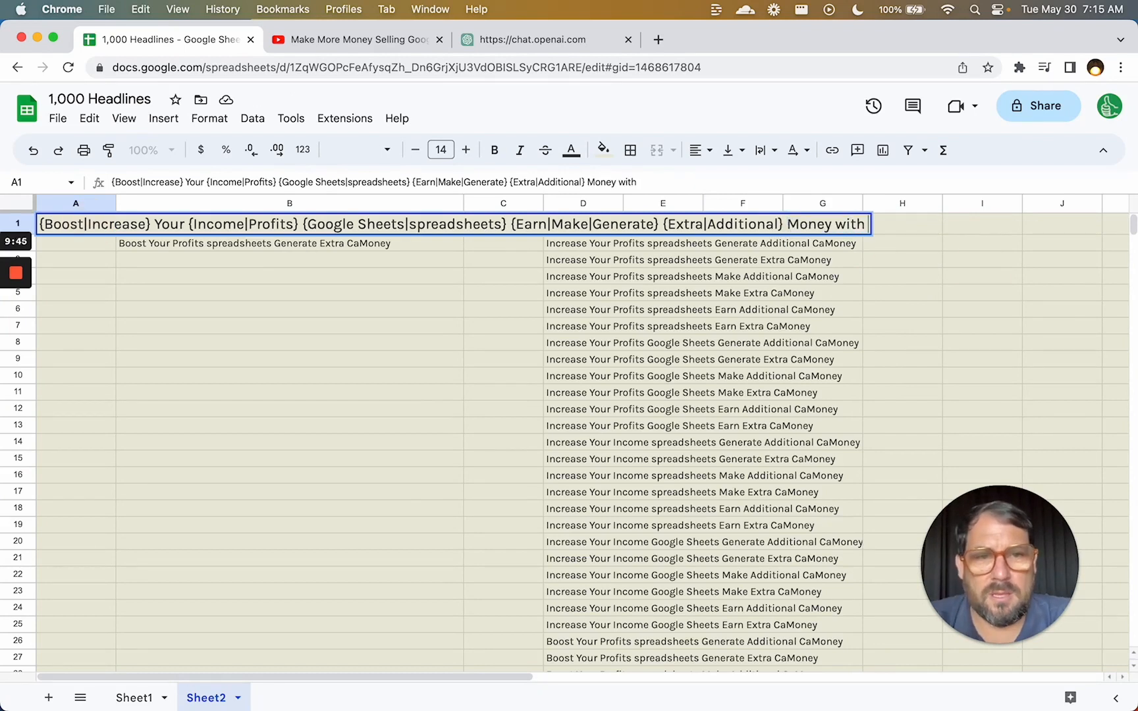
type("{")
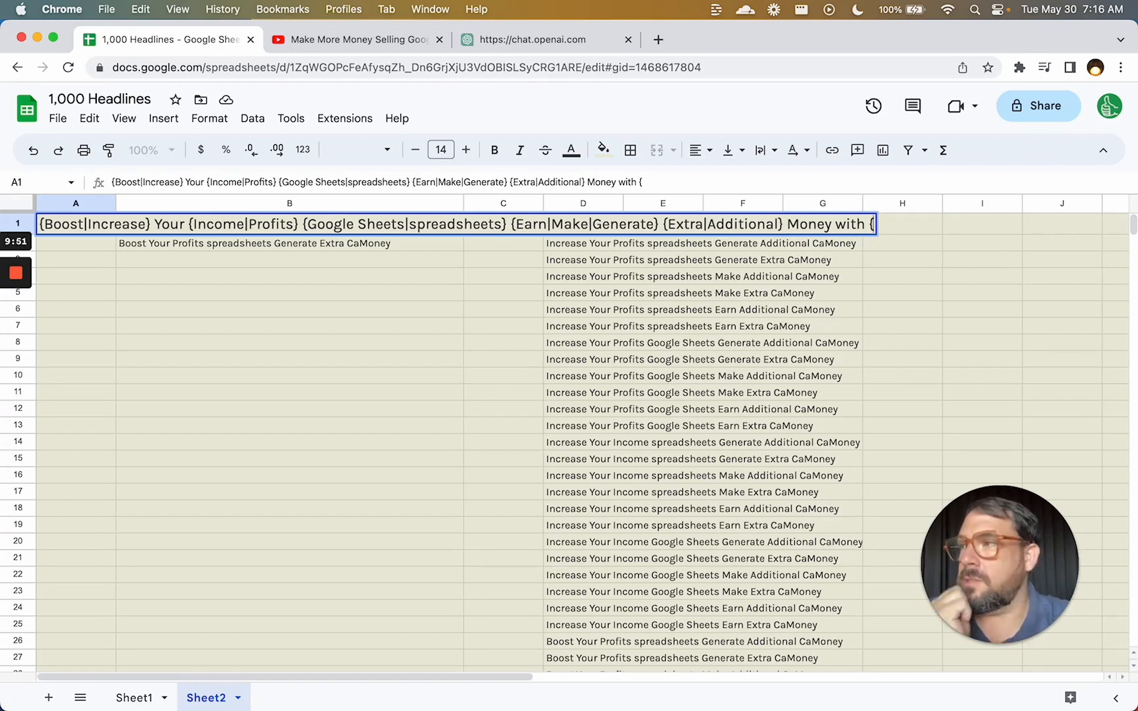
key("BackSpace")
key("BackSpace")
key("BackSpace")
key("BackSpace")
key("BackSpace")
key("BackSpace")
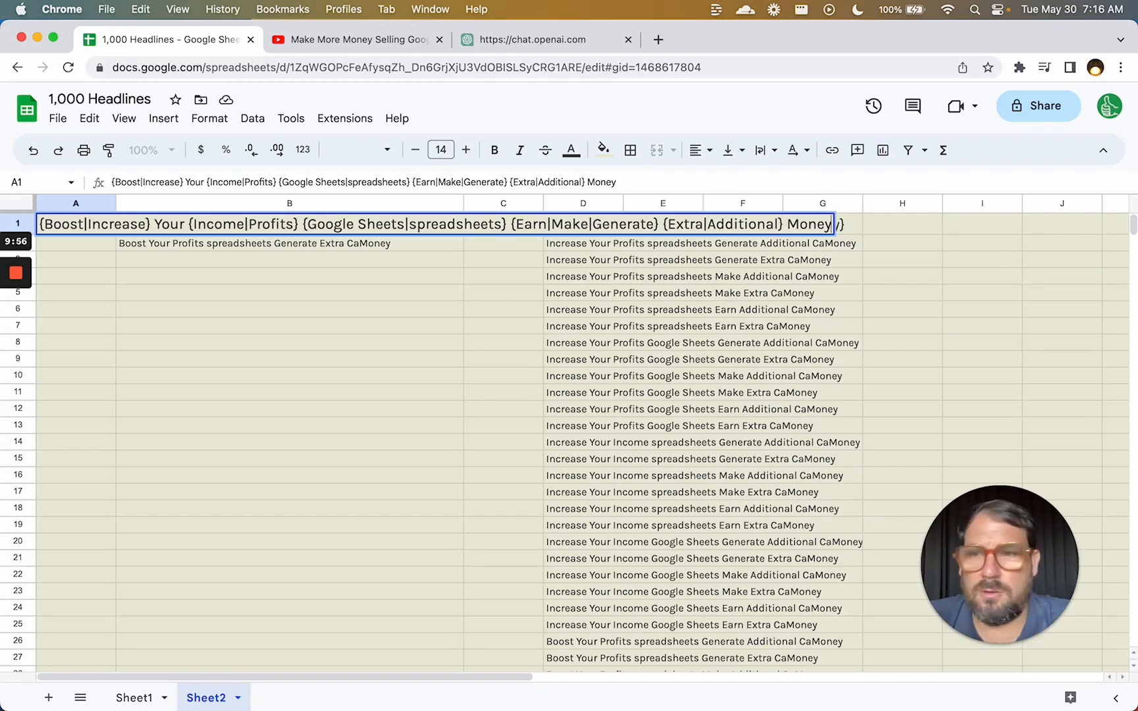
Insert {Lawnmowing|House Painting} after Your in A1 and check the spinall output in D2.
left_click(185, 222)
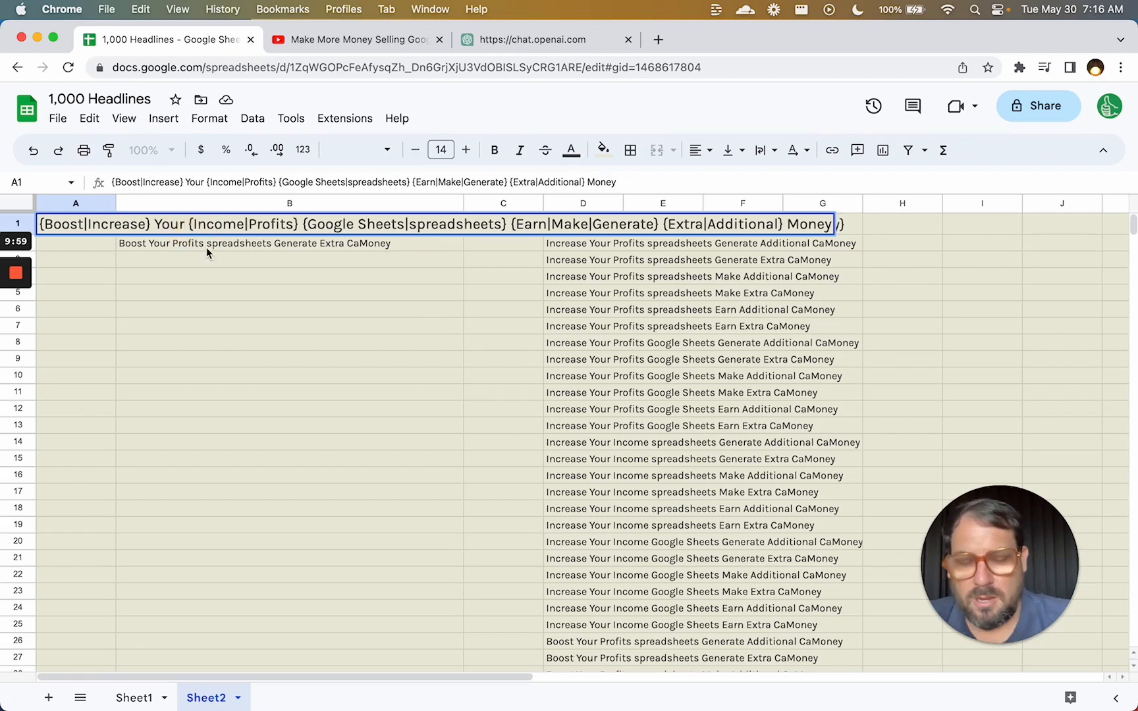
type("{")
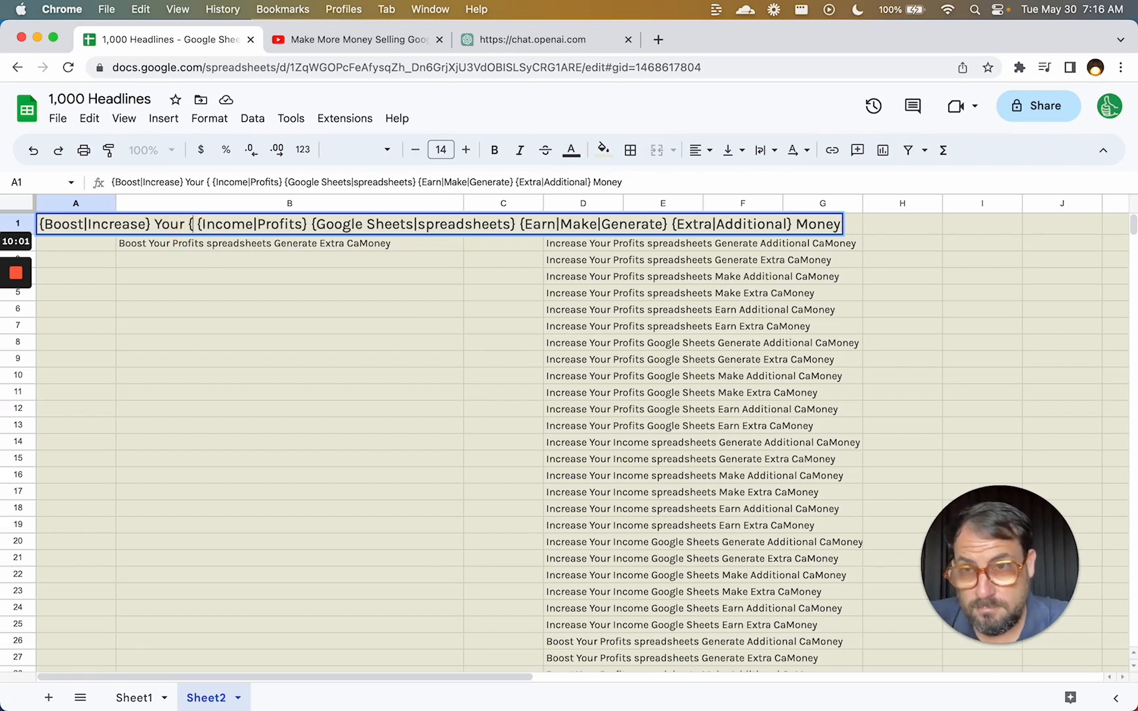
type("Lawn")
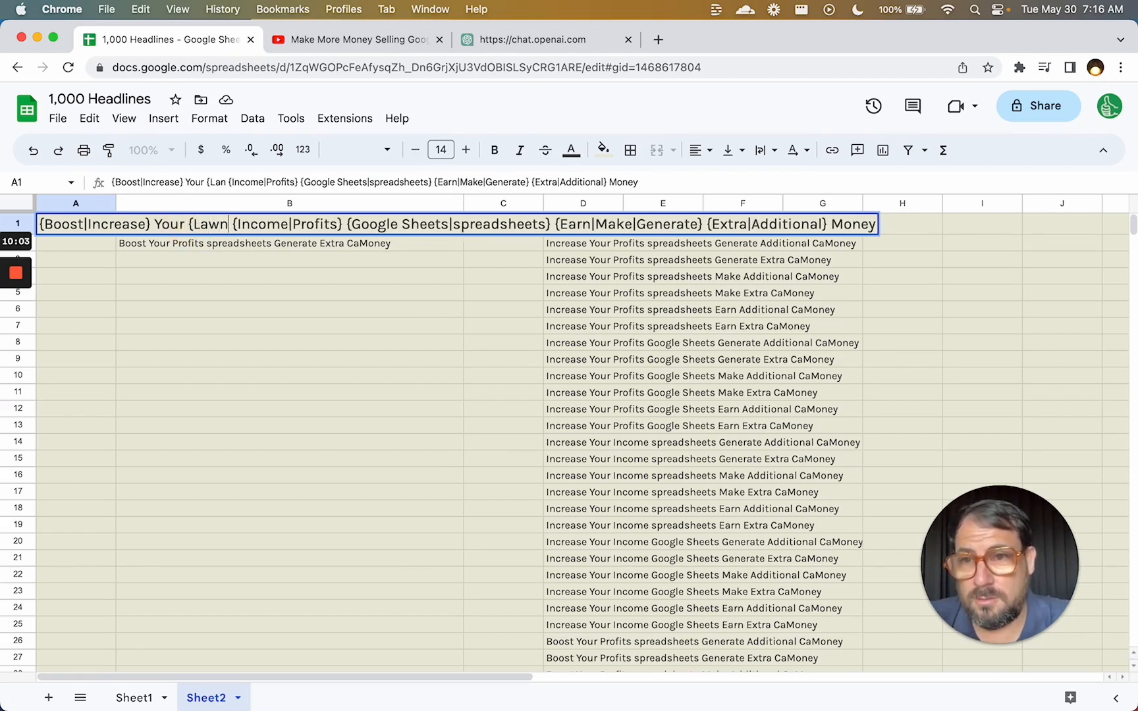
type("mowing")
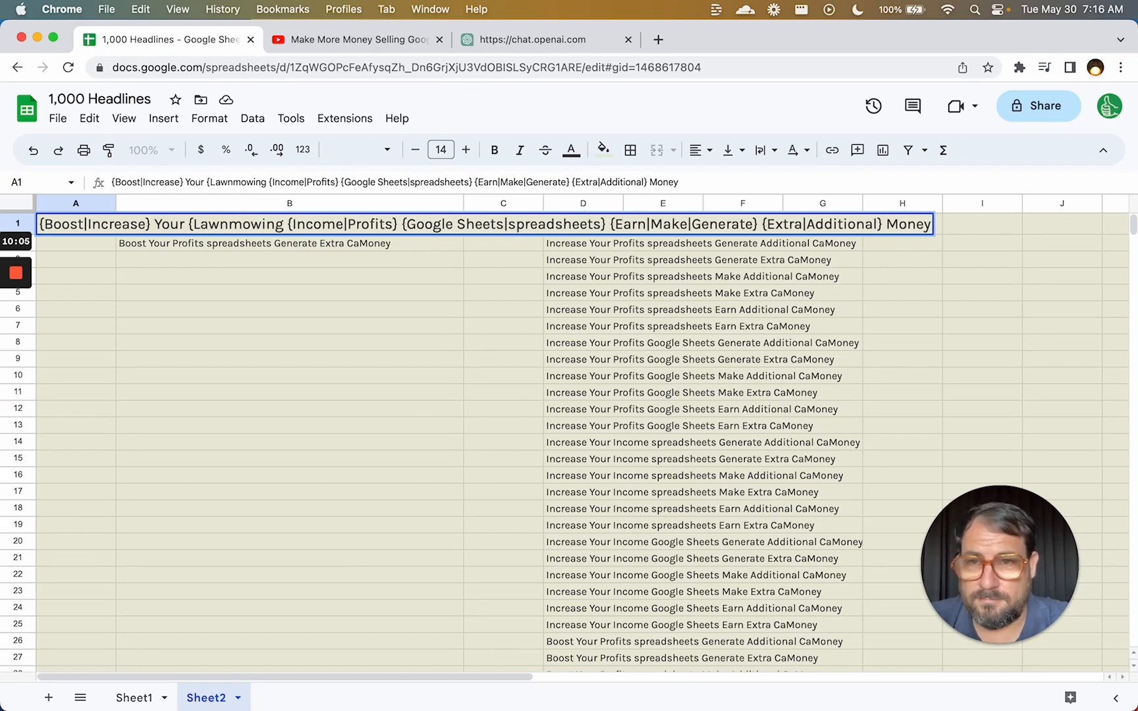
type("|")
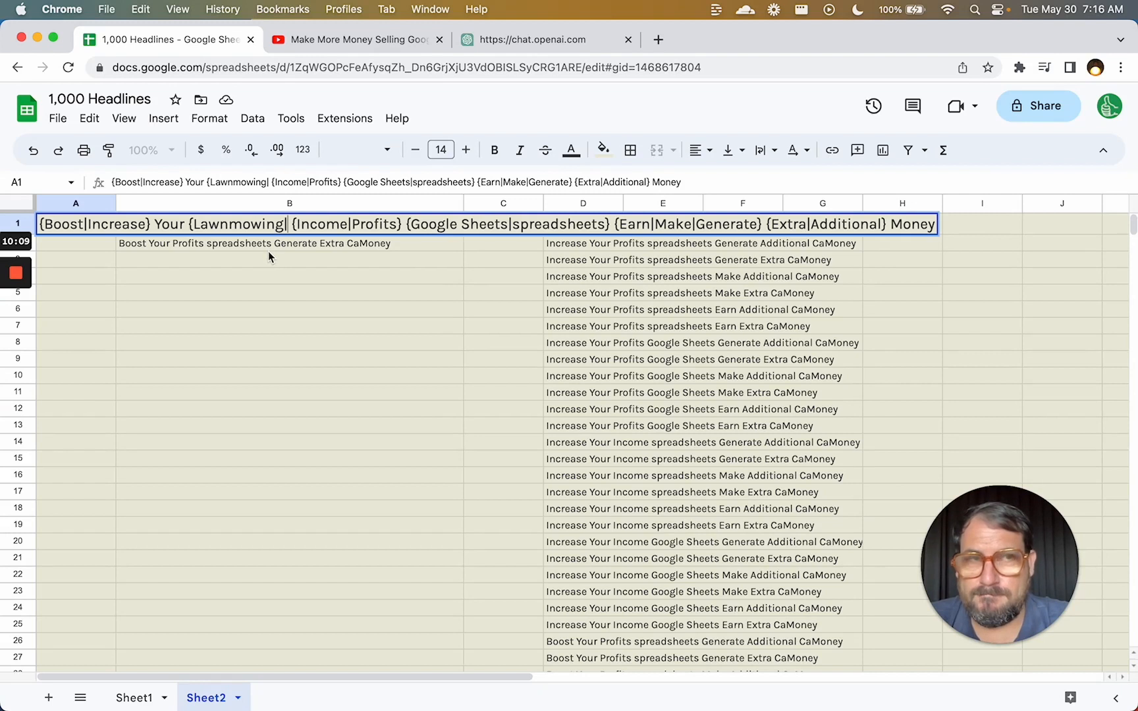
type("House Pa")
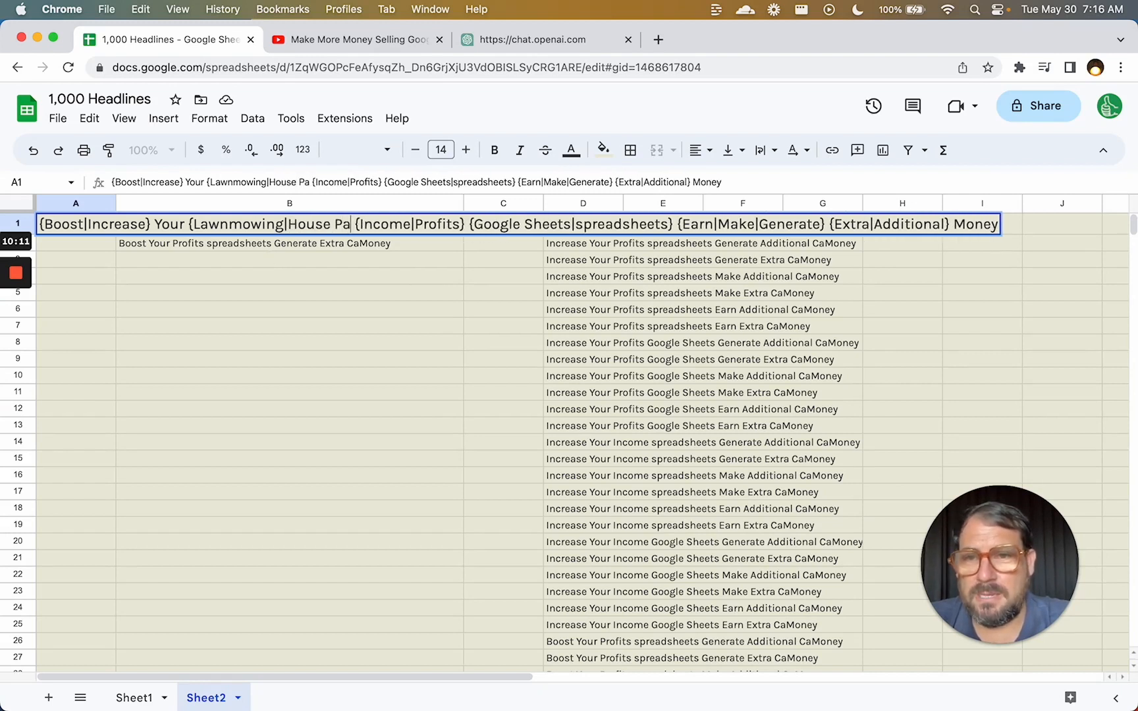
key("BackSpace")
key("BackSpace")
type("Painting")
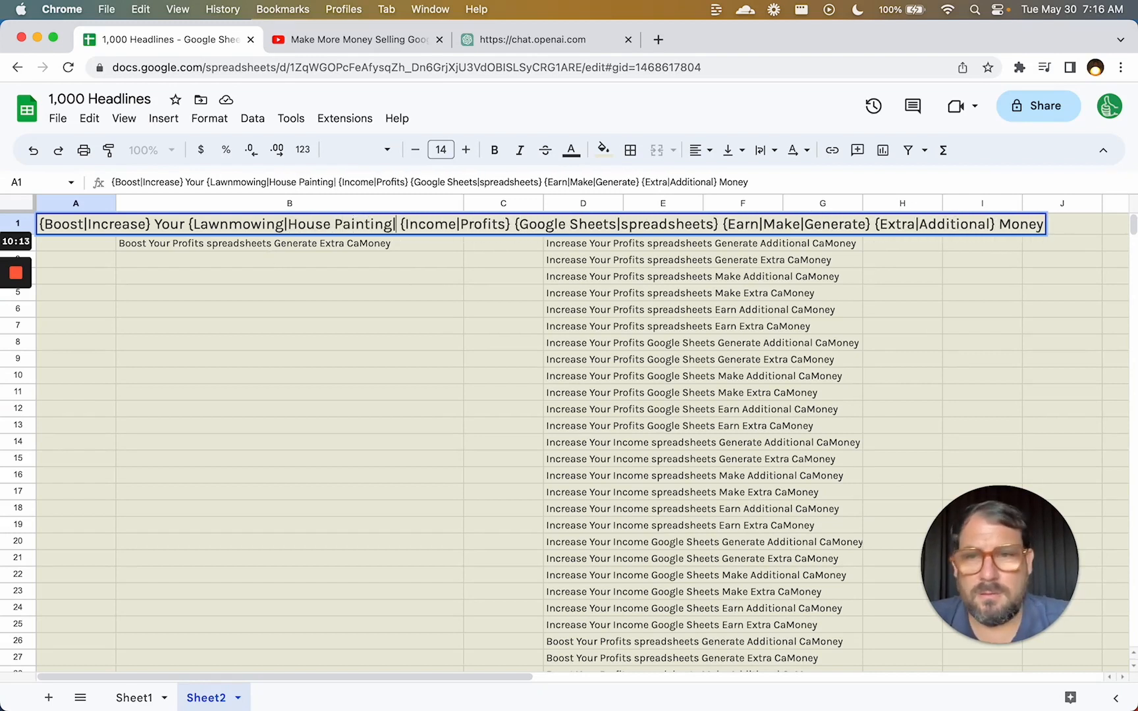
type("}")
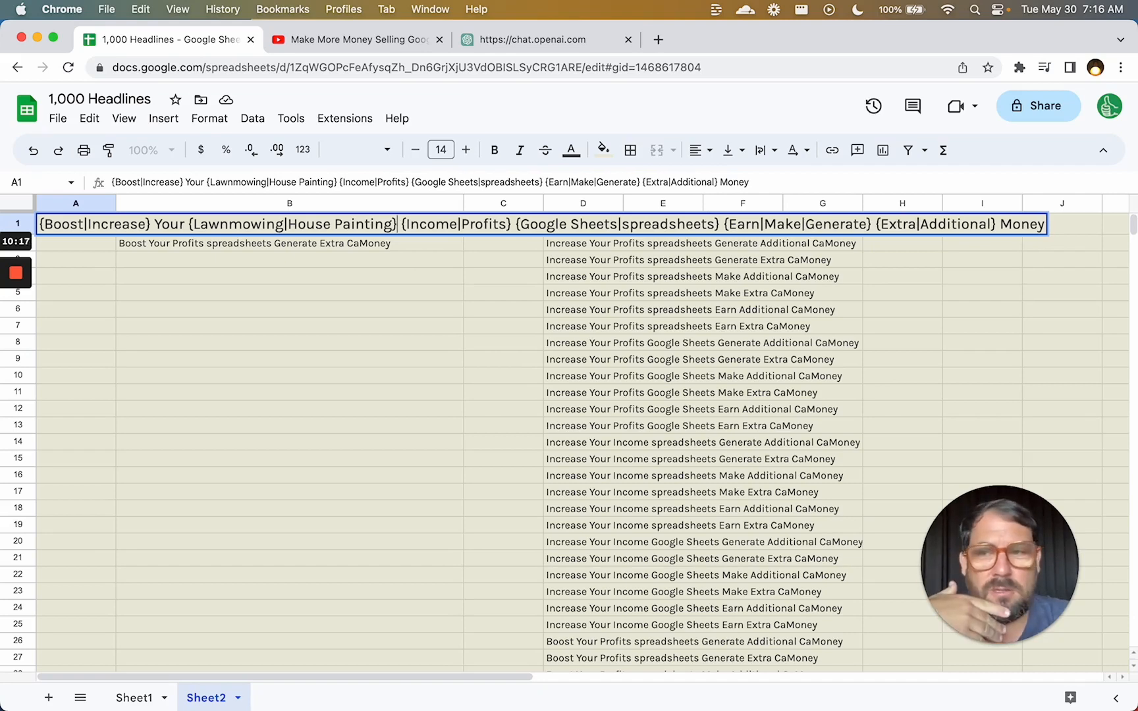
key("Return")
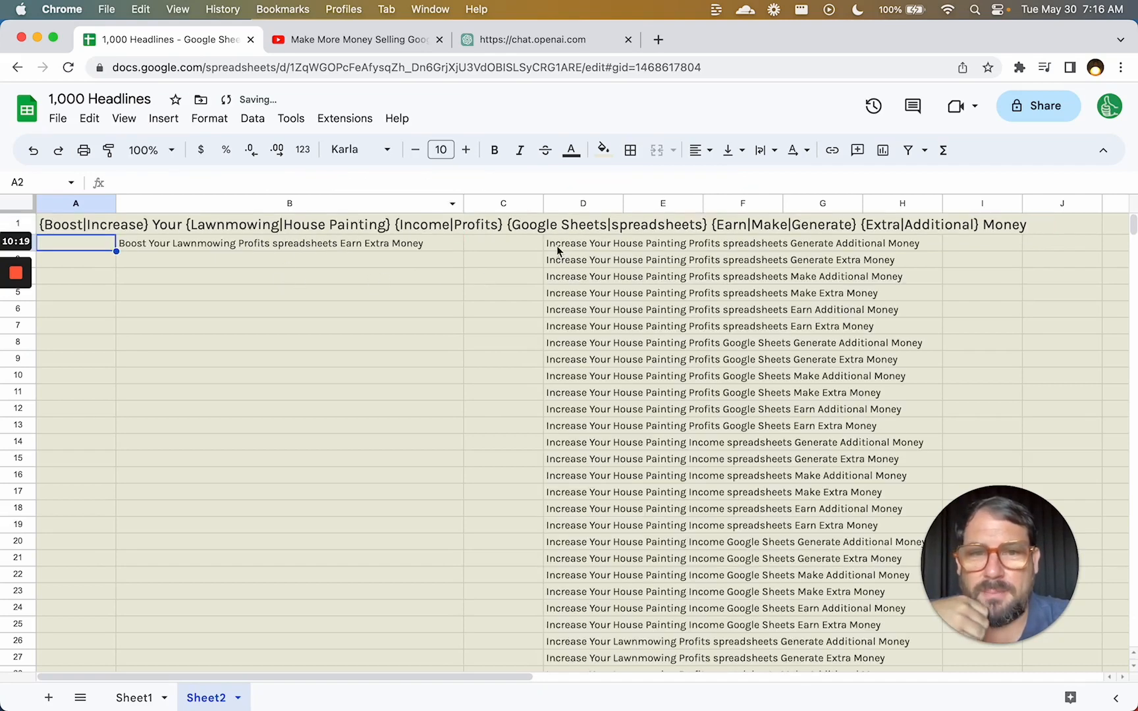
left_click(560, 247)
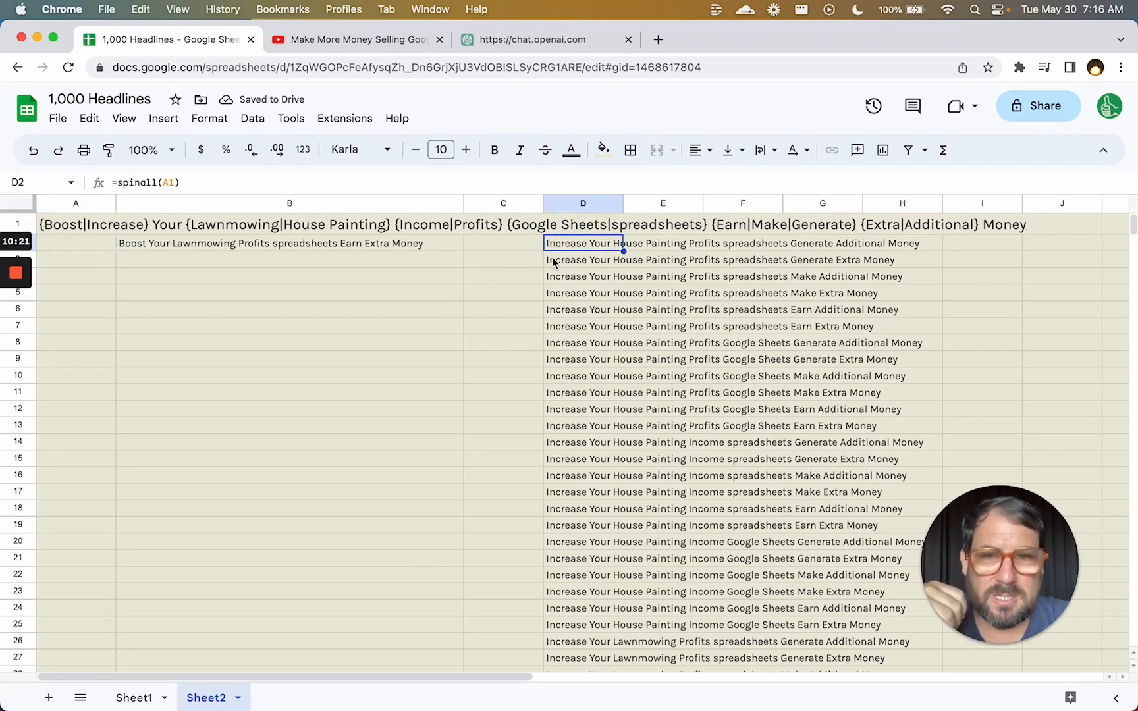
Insert 'by {creating|making}' before the {Google Sheets|spreadsheets} group in A1.
left_click(503, 225)
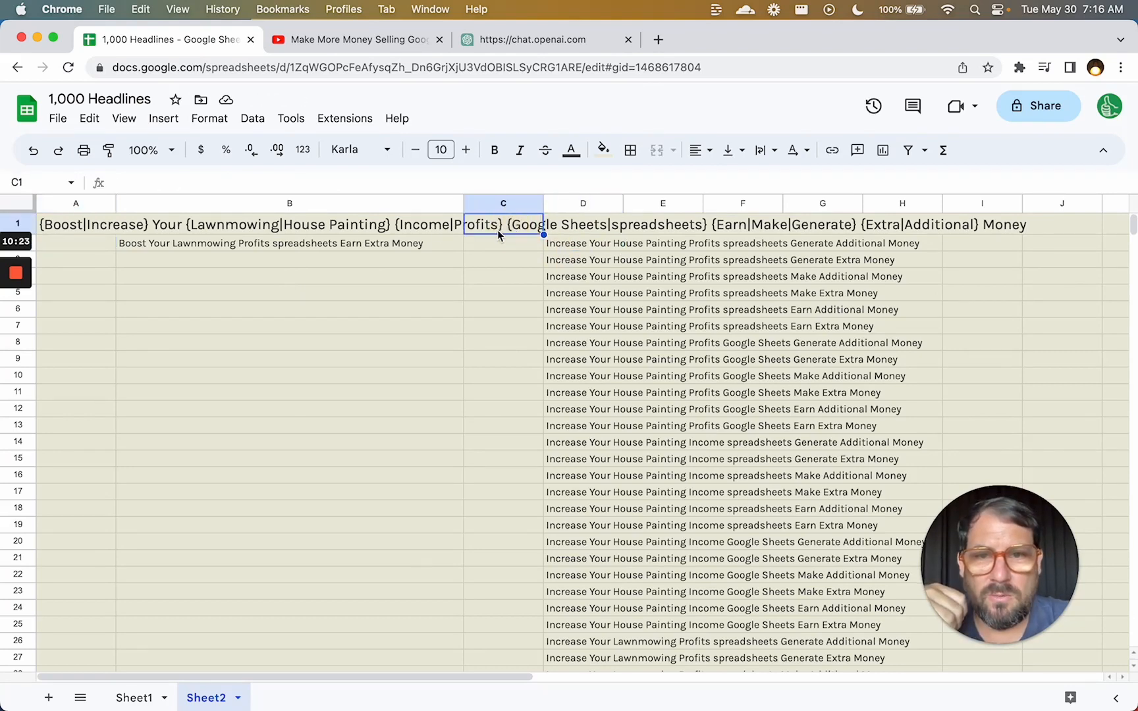
left_click(402, 225)
double_click(51, 224)
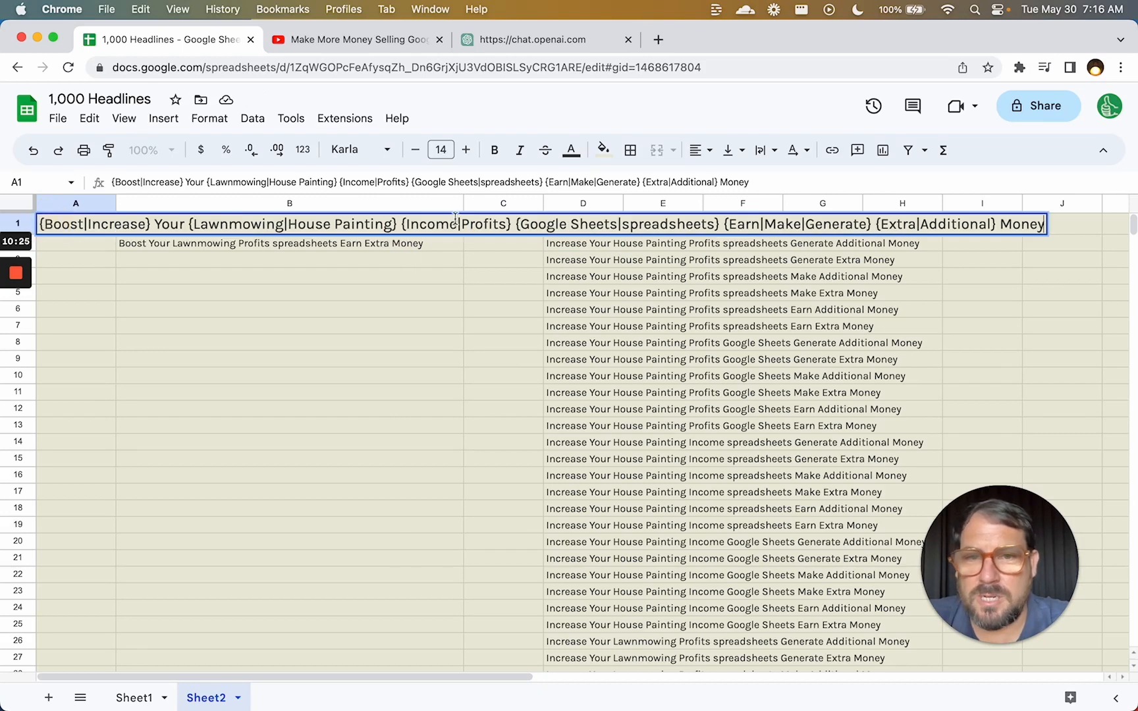
left_click(520, 224)
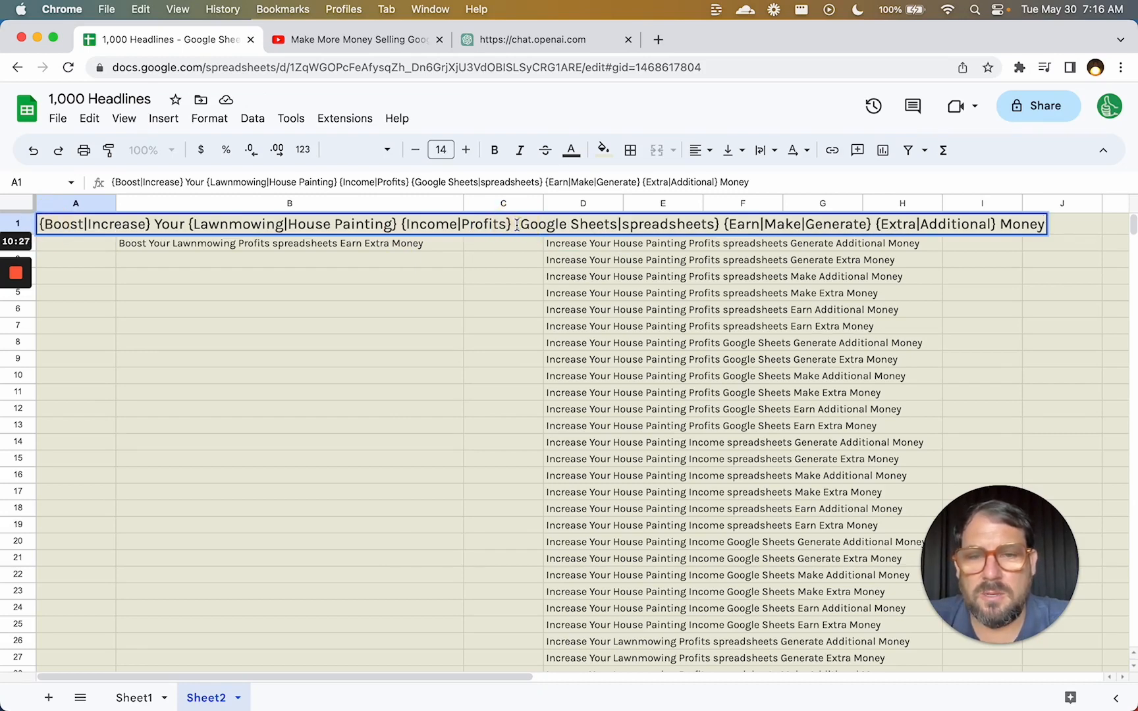
type("by creating")
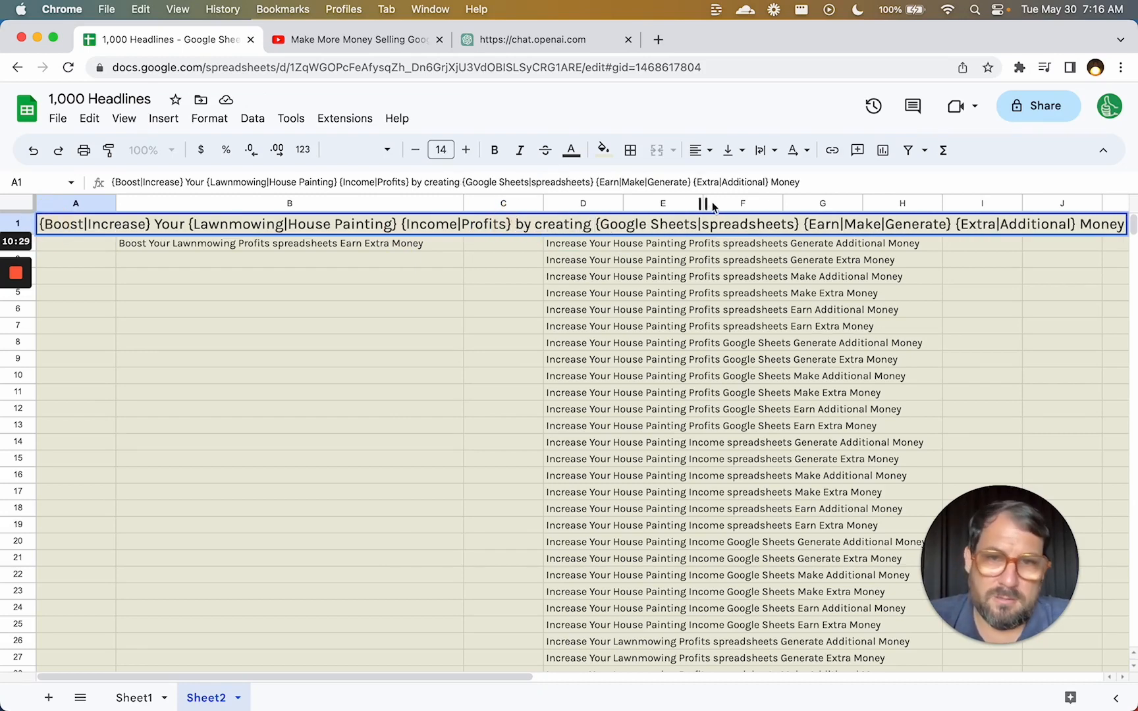
left_click(535, 223)
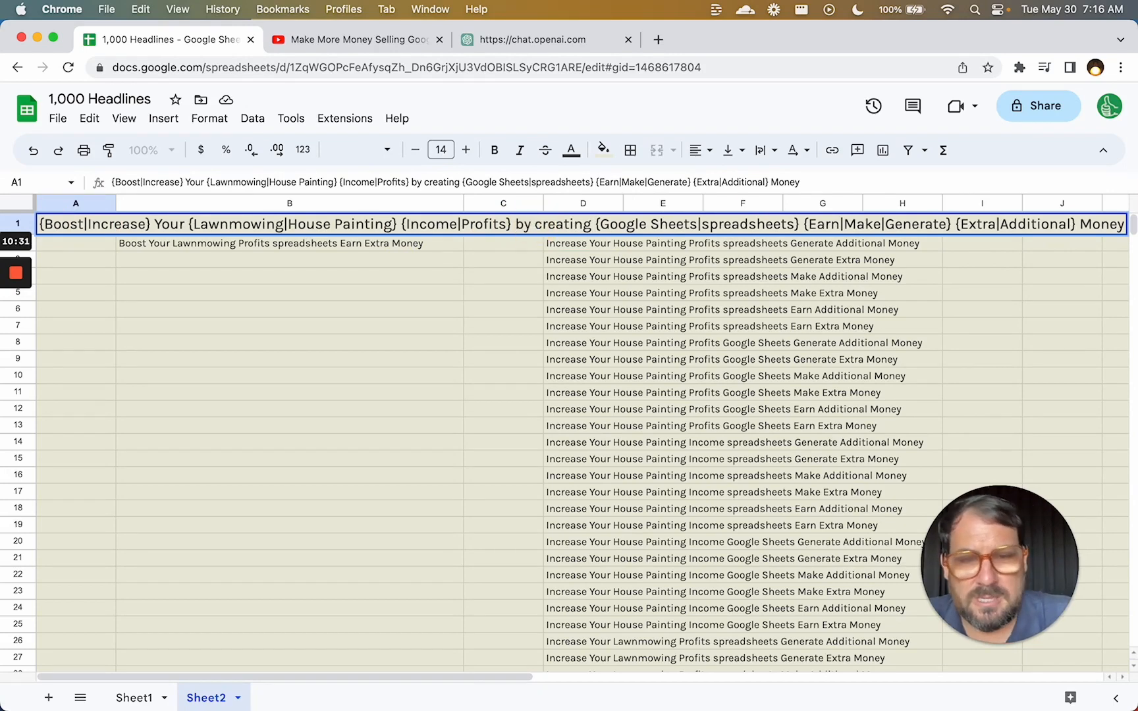
type("{")
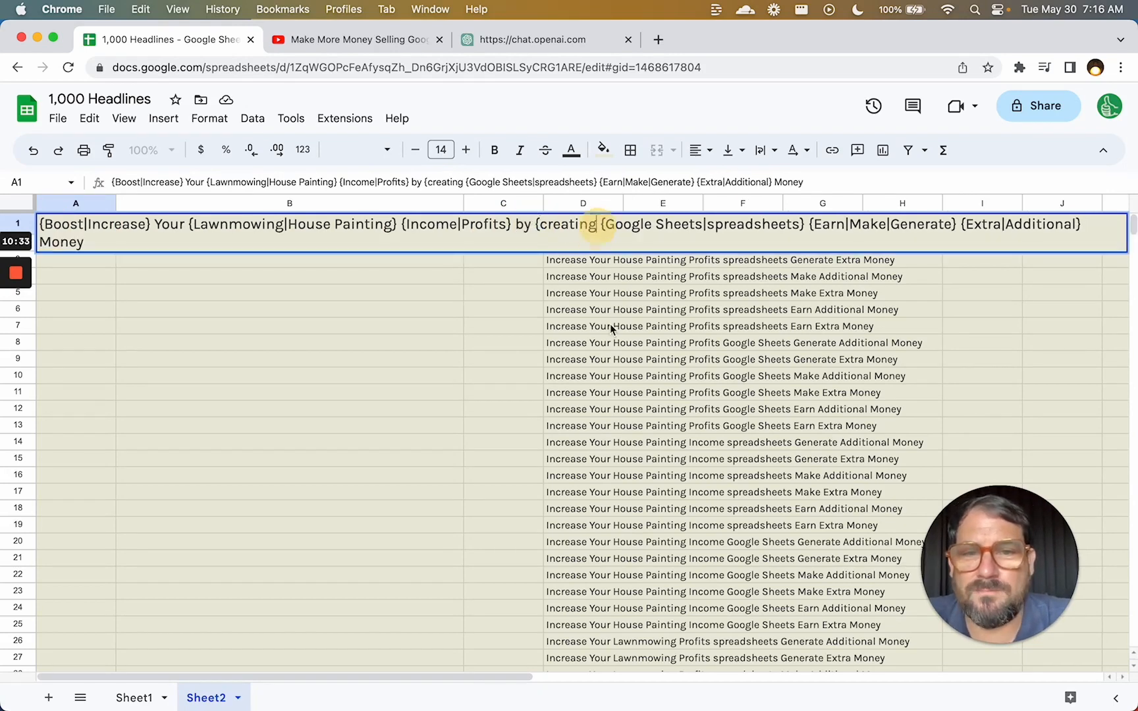
type("|making|")
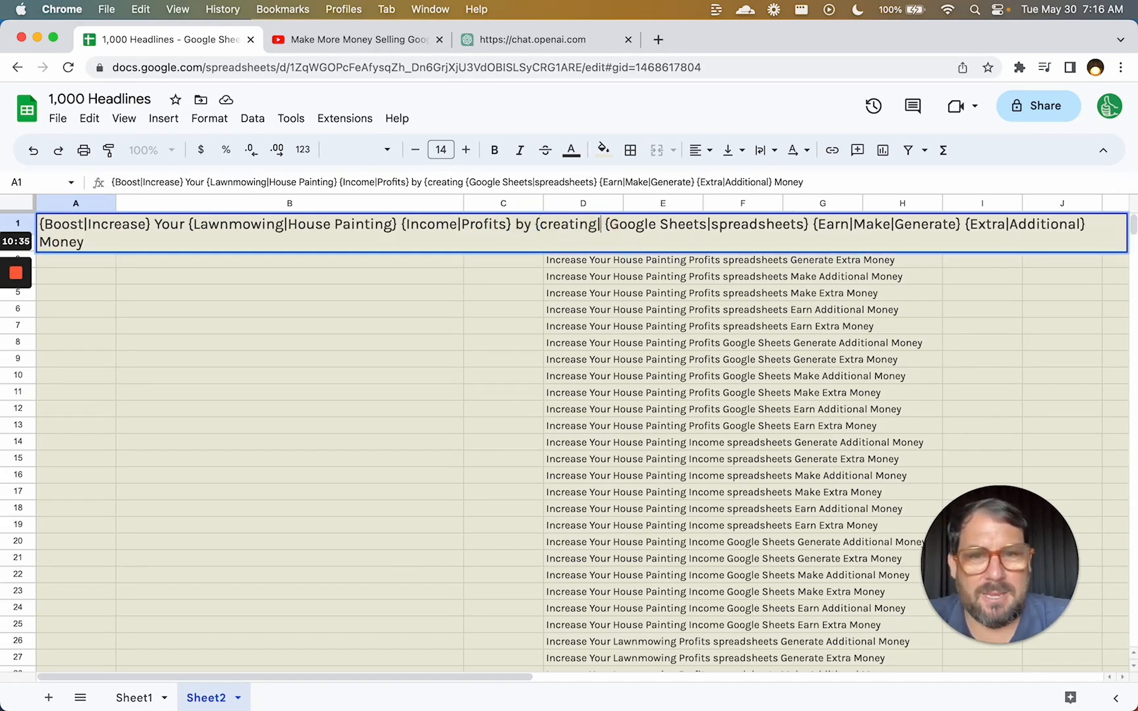
key("BackSpace")
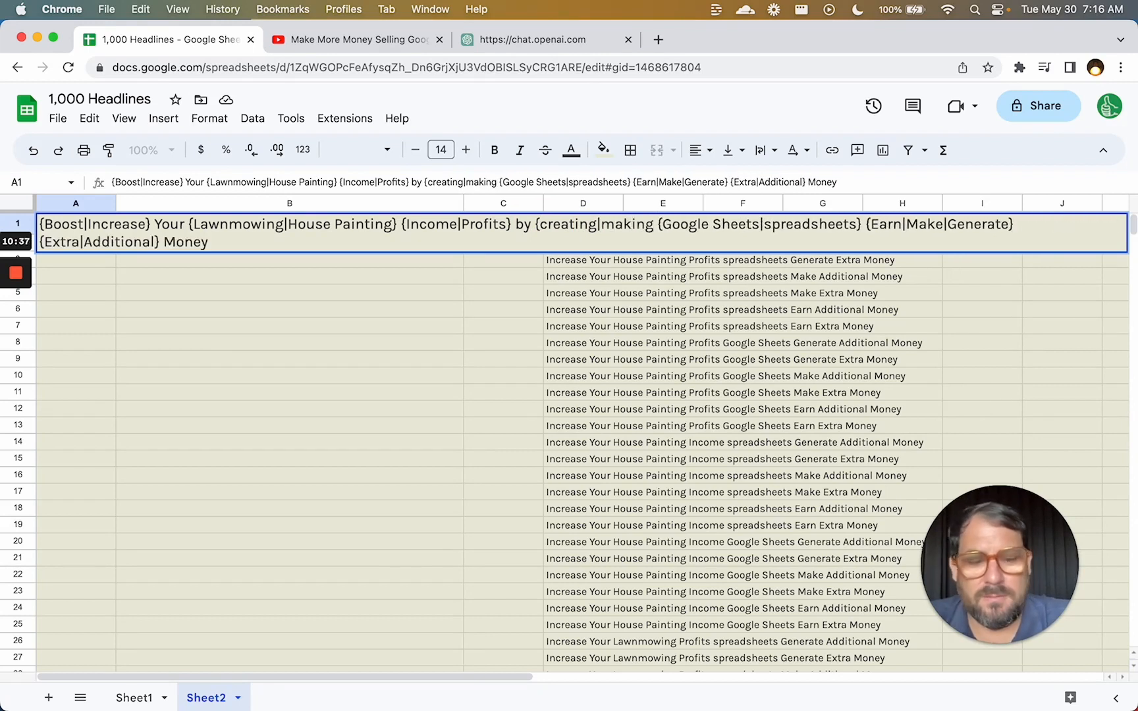
type("}")
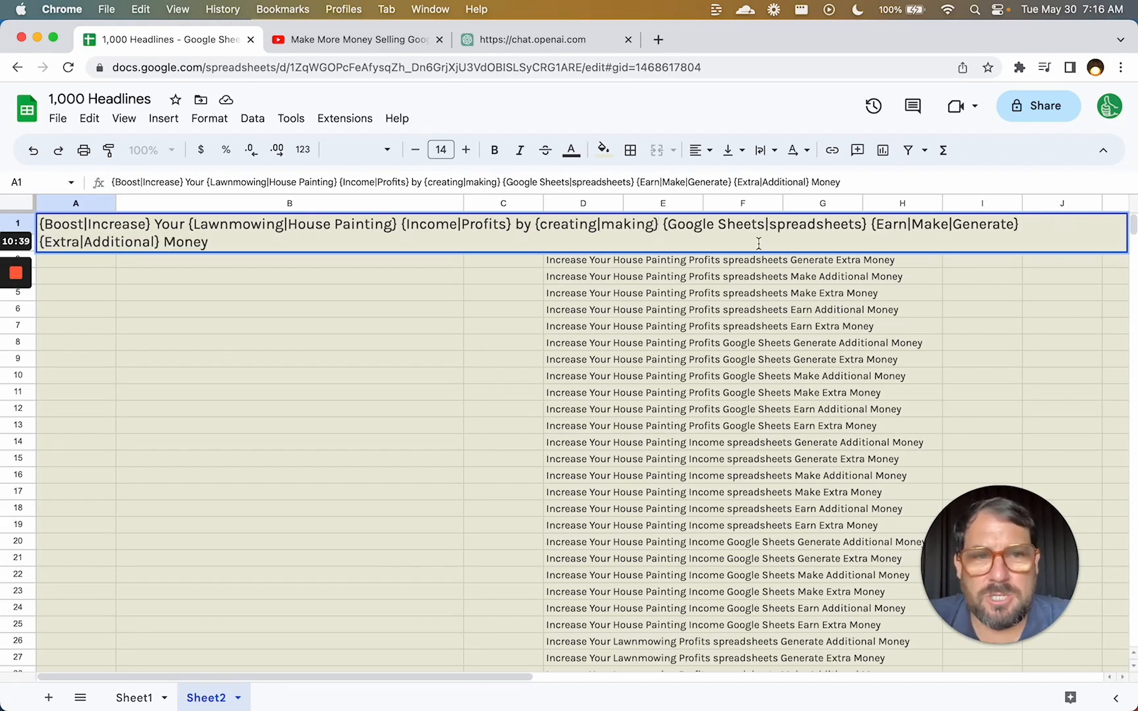
Add an exclamation mark after the spreadsheets group and commit the headline.
left_click(869, 225)
key("BackSpace")
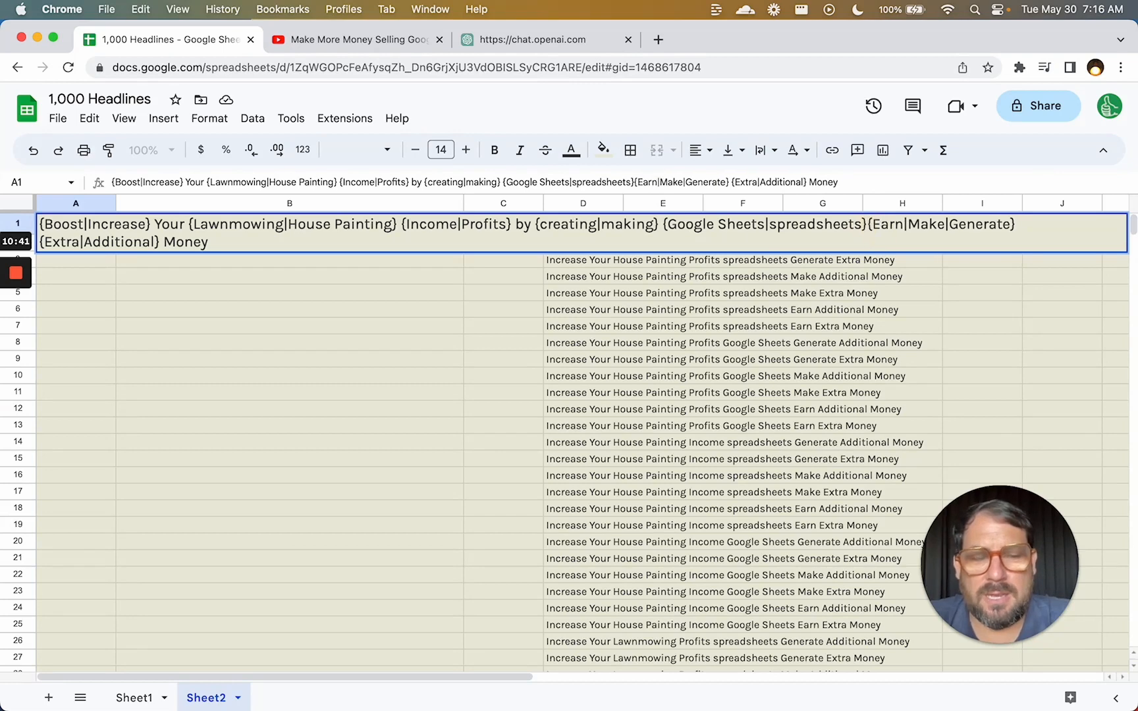
type(".")
key("BackSpace")
type("!")
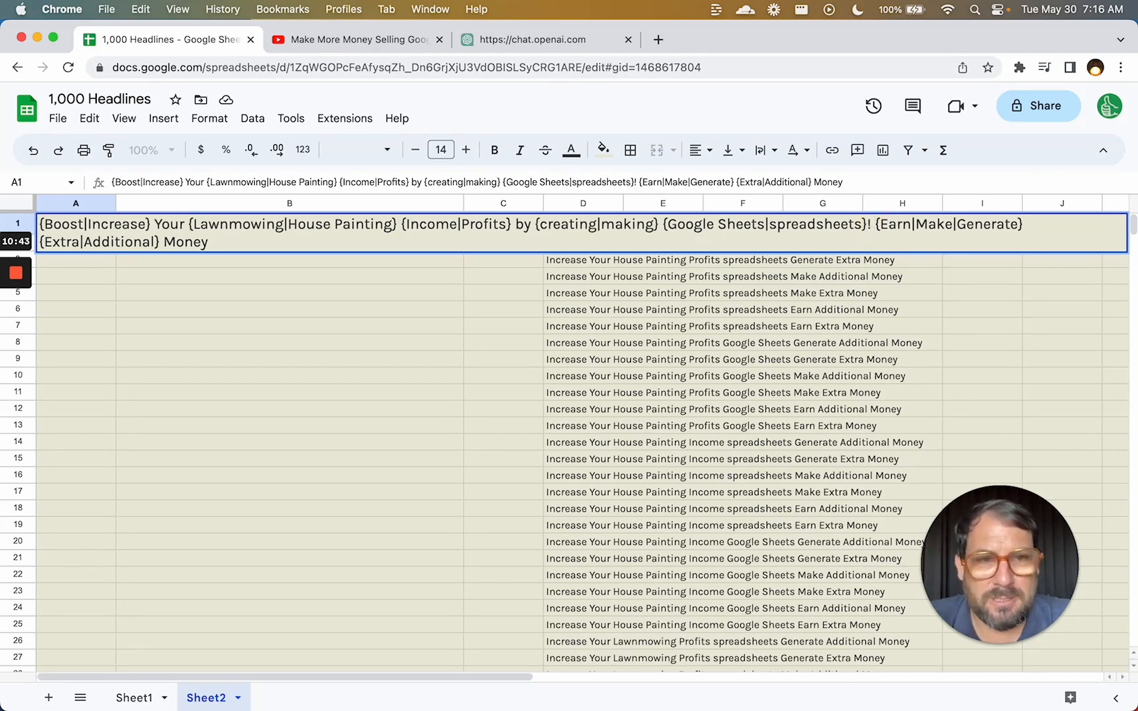
key("Return")
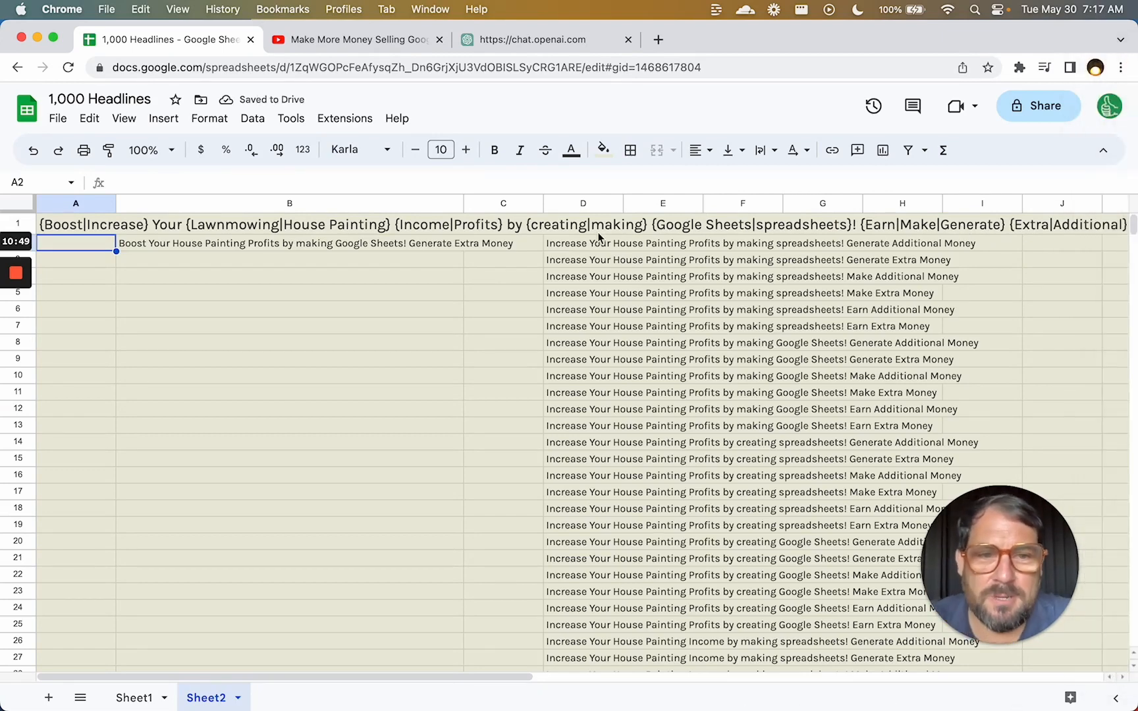
left_click(575, 245)
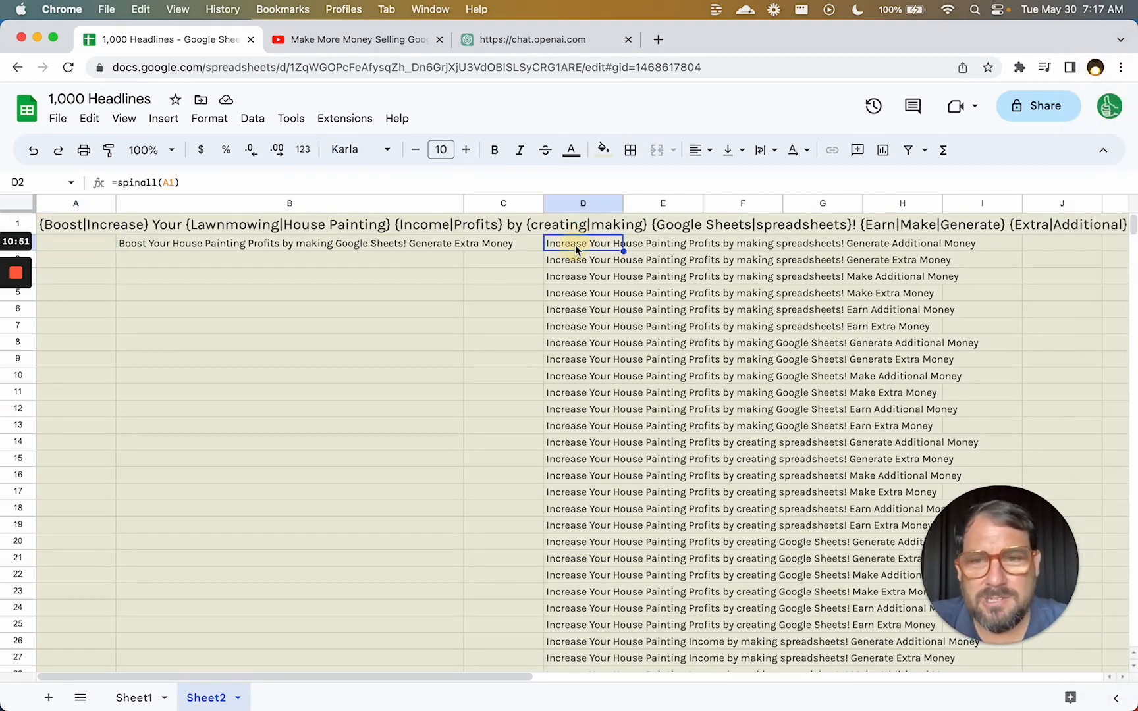
left_click(96, 226)
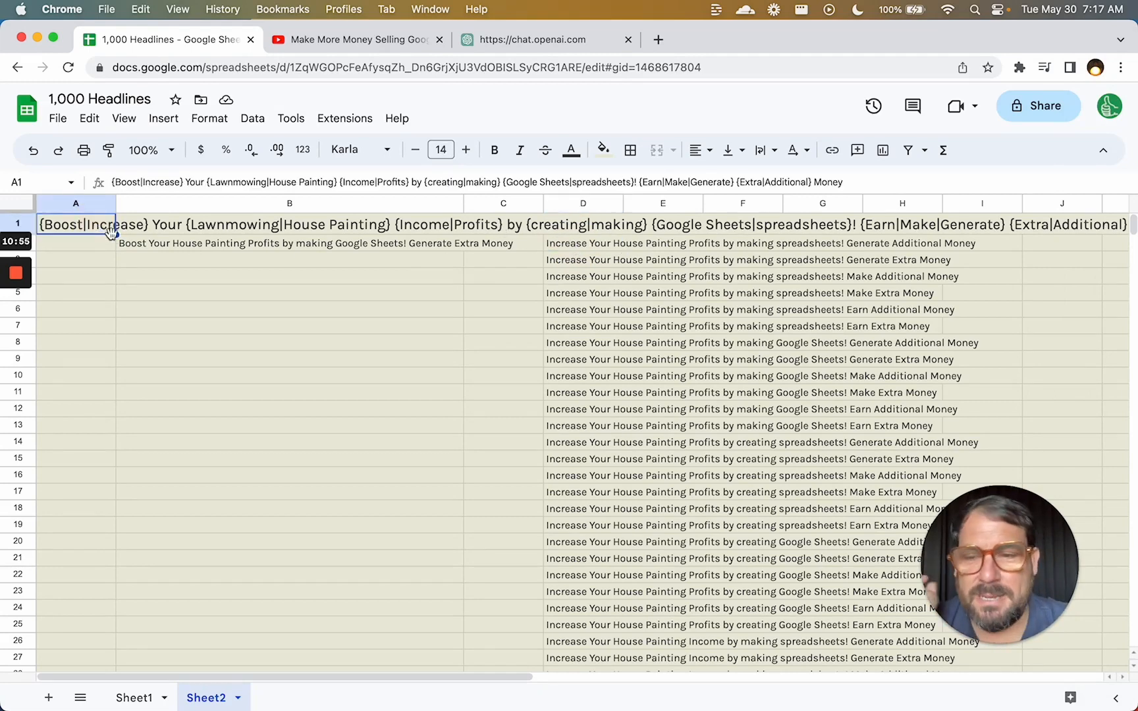
scroll(577, 290, "down", 20)
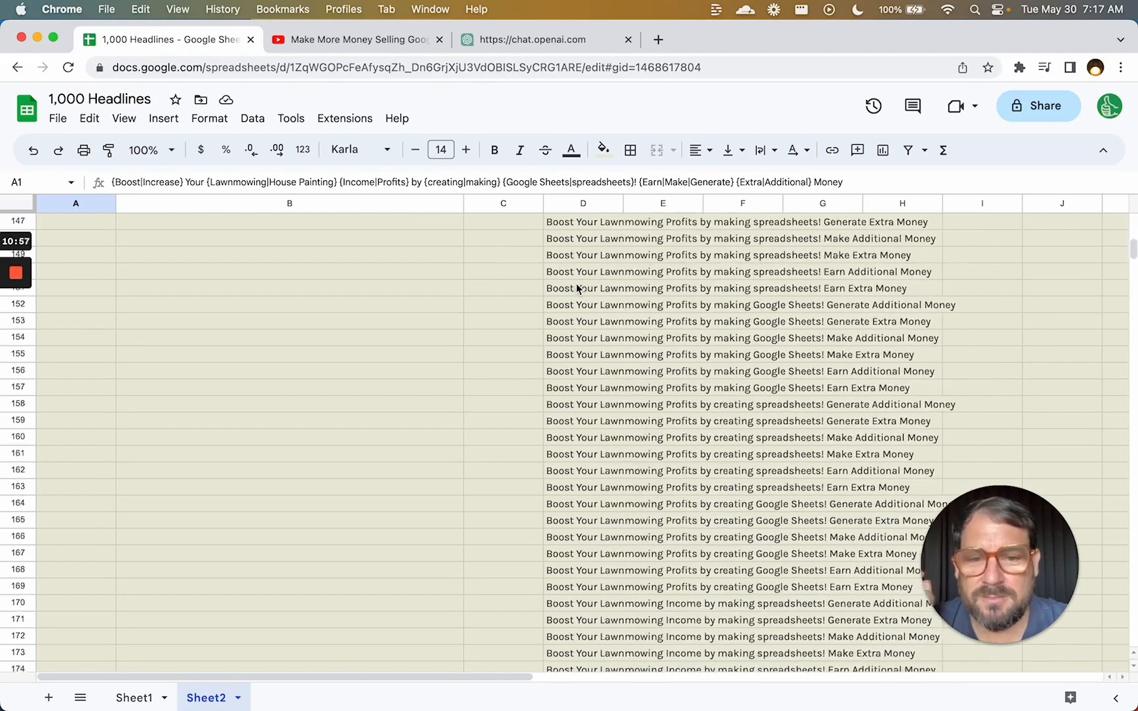
scroll(577, 290, "down", 20)
scroll(577, 288, "up", 20)
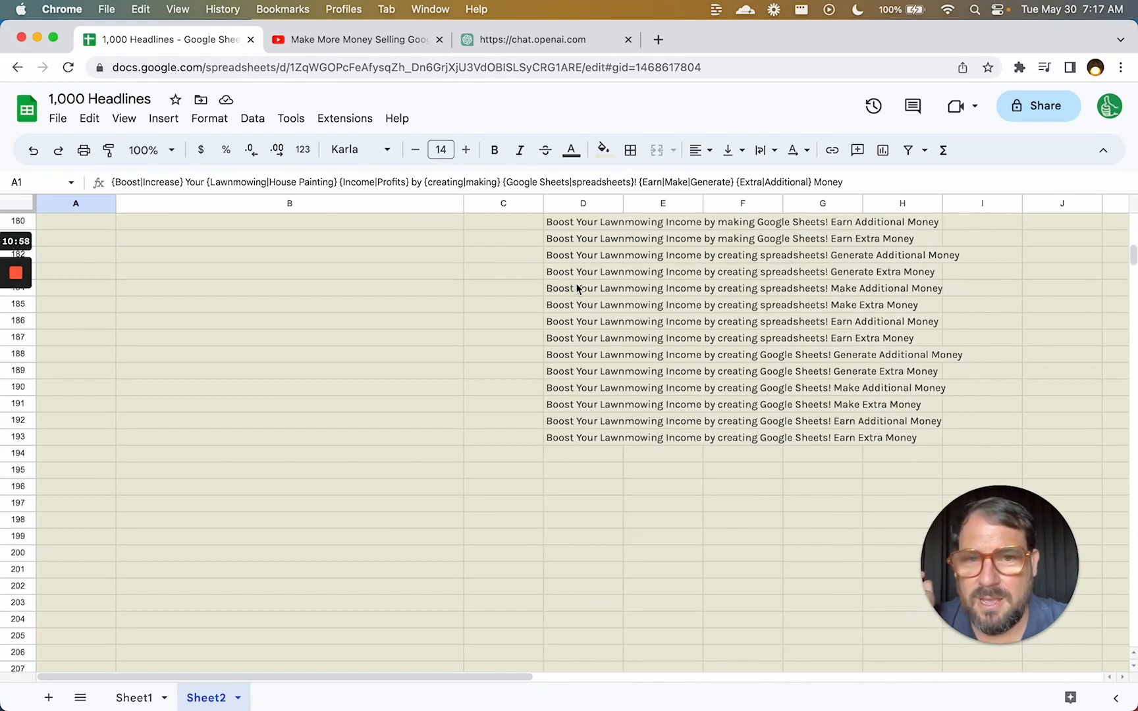
left_click(579, 409)
left_click(579, 471)
scroll(579, 480, "up", 20)
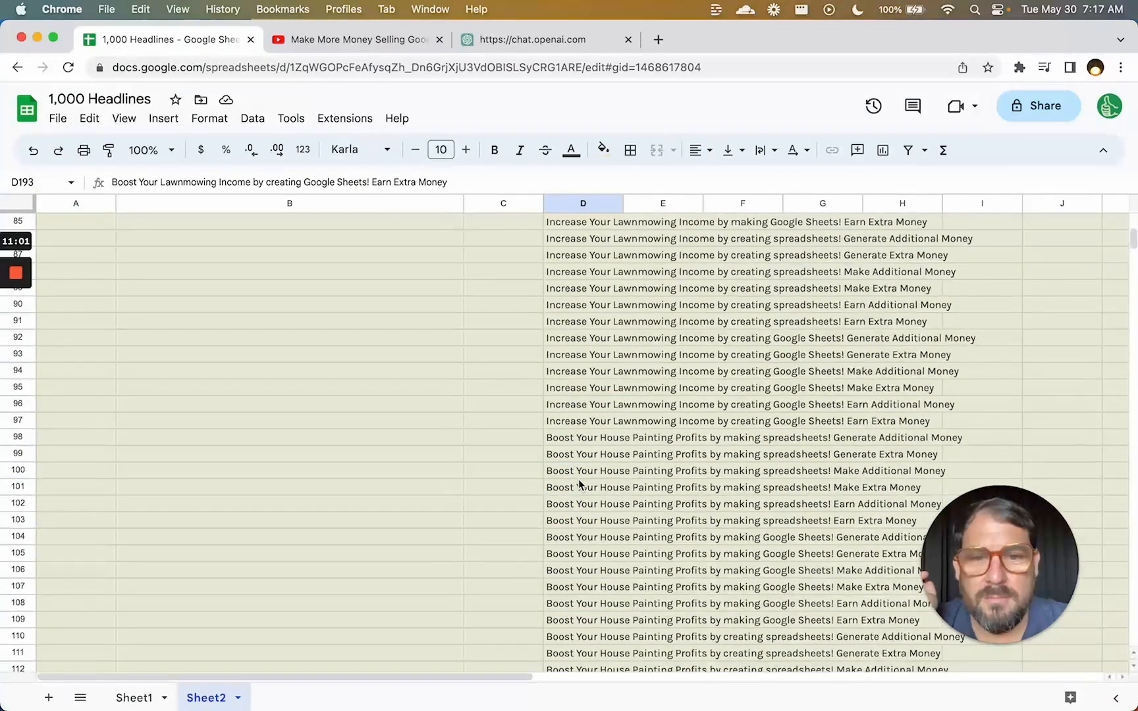
scroll(578, 480, "up", 10)
left_click(584, 356)
scroll(585, 356, "up", 3)
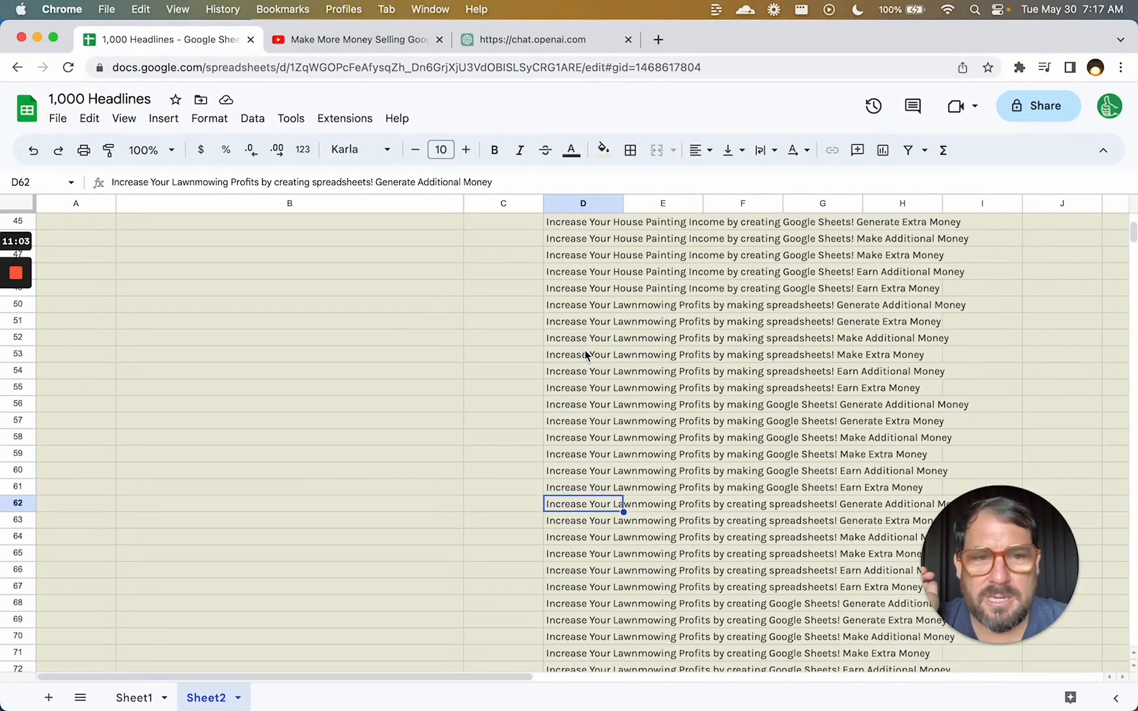
left_click(569, 308)
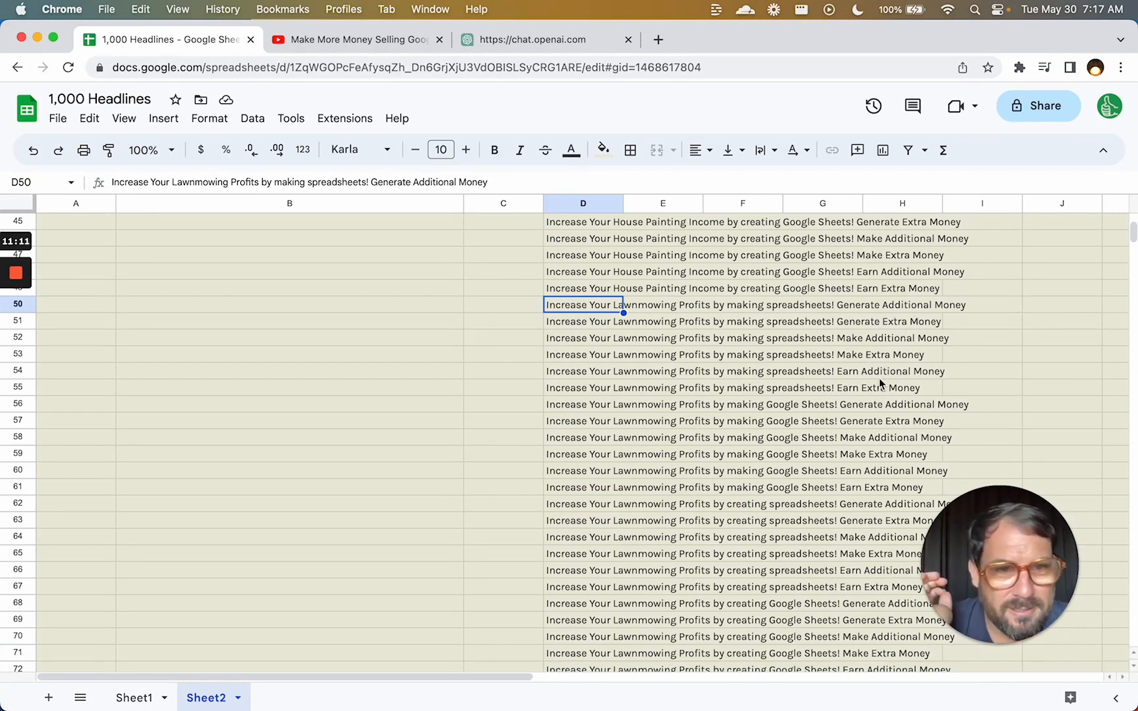
left_click(569, 404)
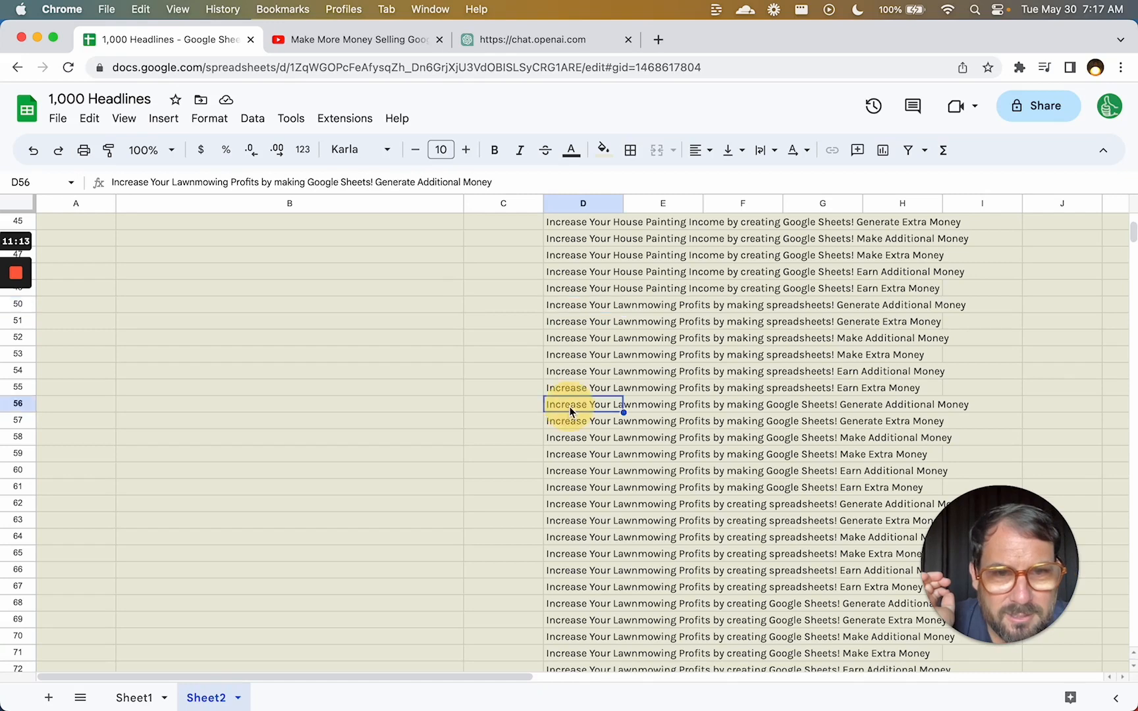
left_click(570, 436)
left_click(569, 472)
scroll(569, 475, "up", 15)
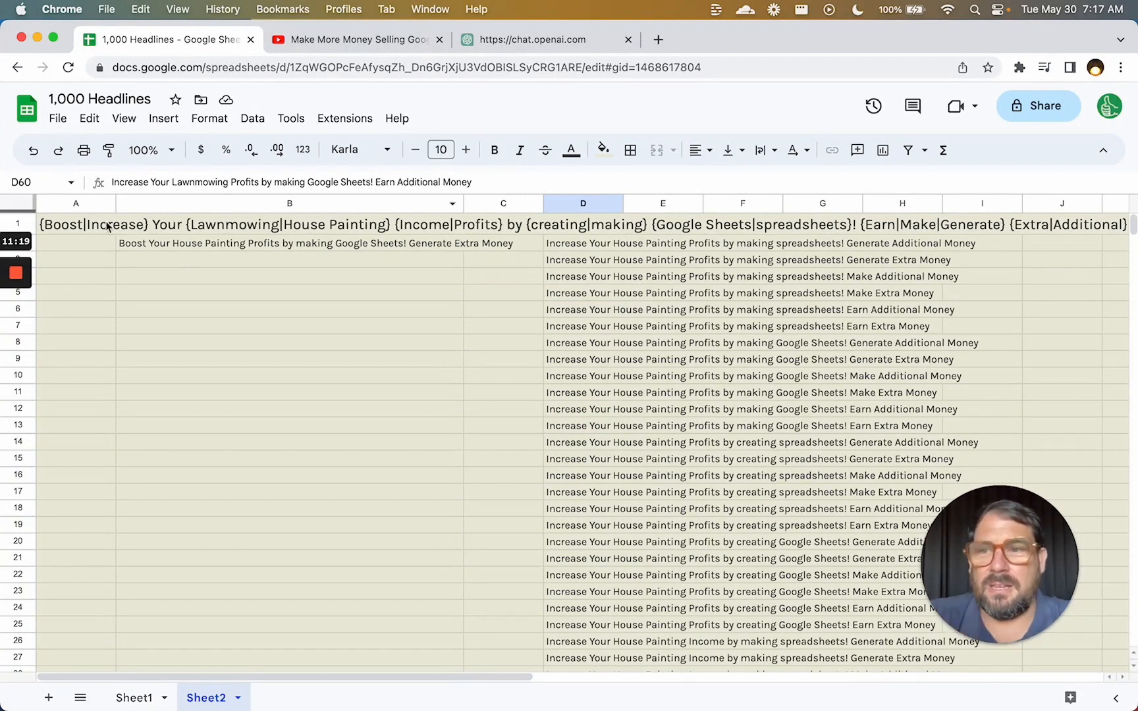
Append Pressure Washing, Local SEO, HVAC, Babysitting, Writing and House Cleaning to A1's niche group.
double_click(87, 225)
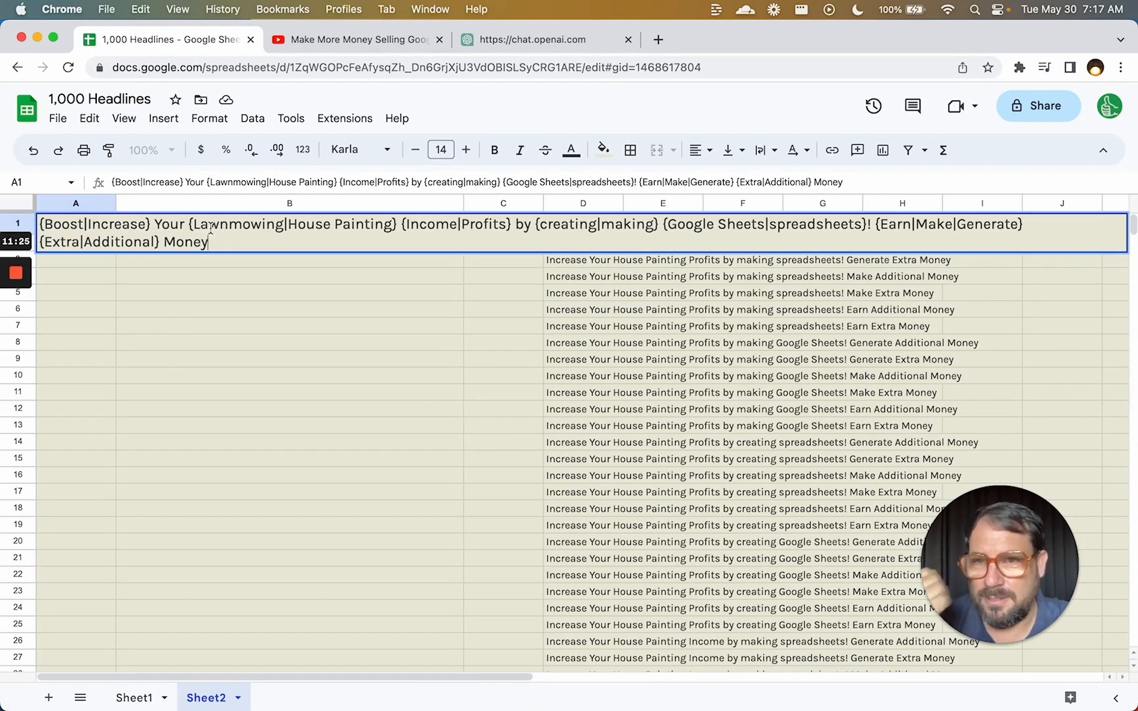
left_click(390, 225)
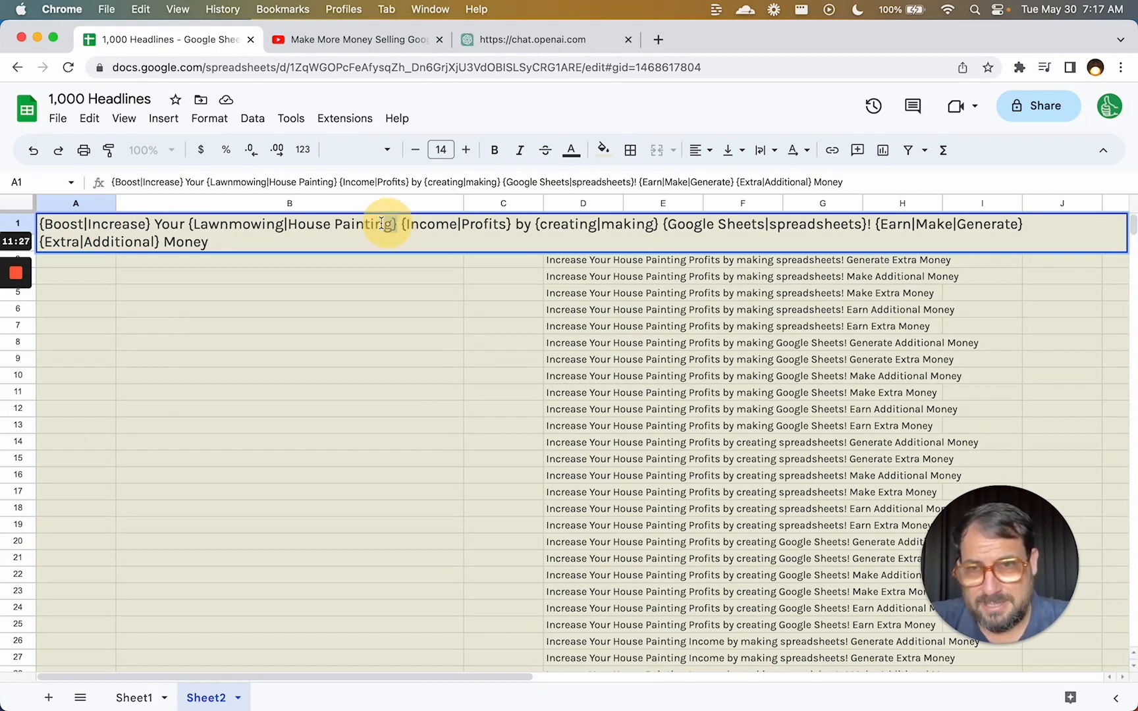
left_click_drag(395, 225, 190, 225)
key("Right")
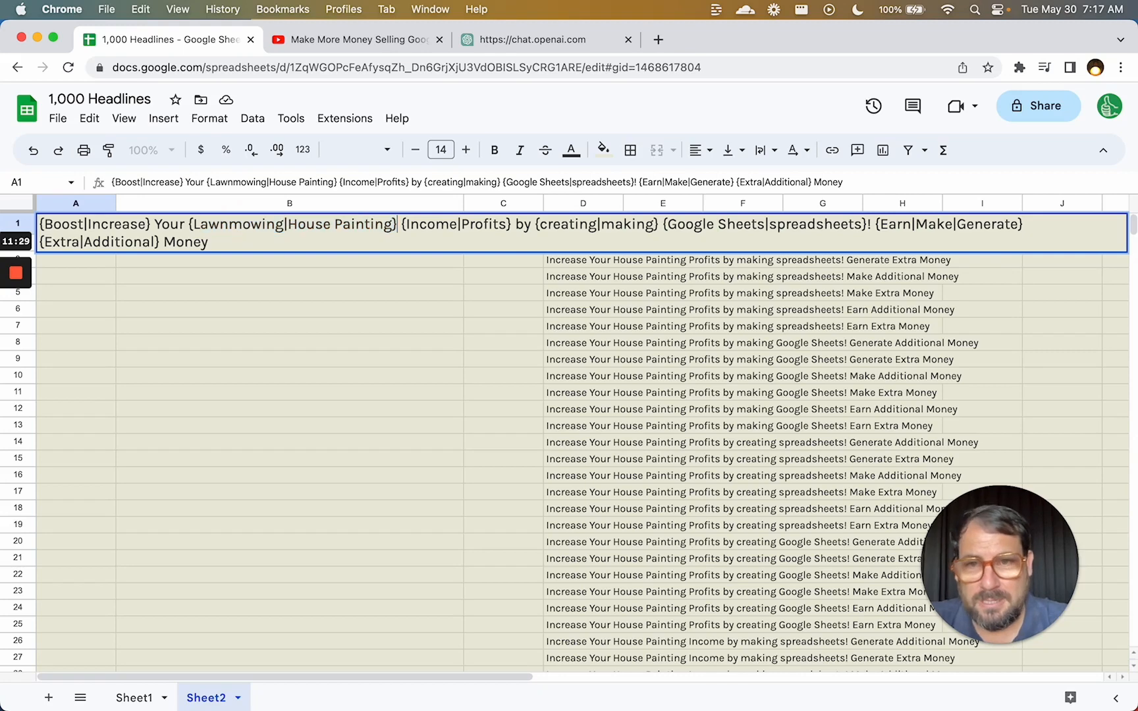
type("|")
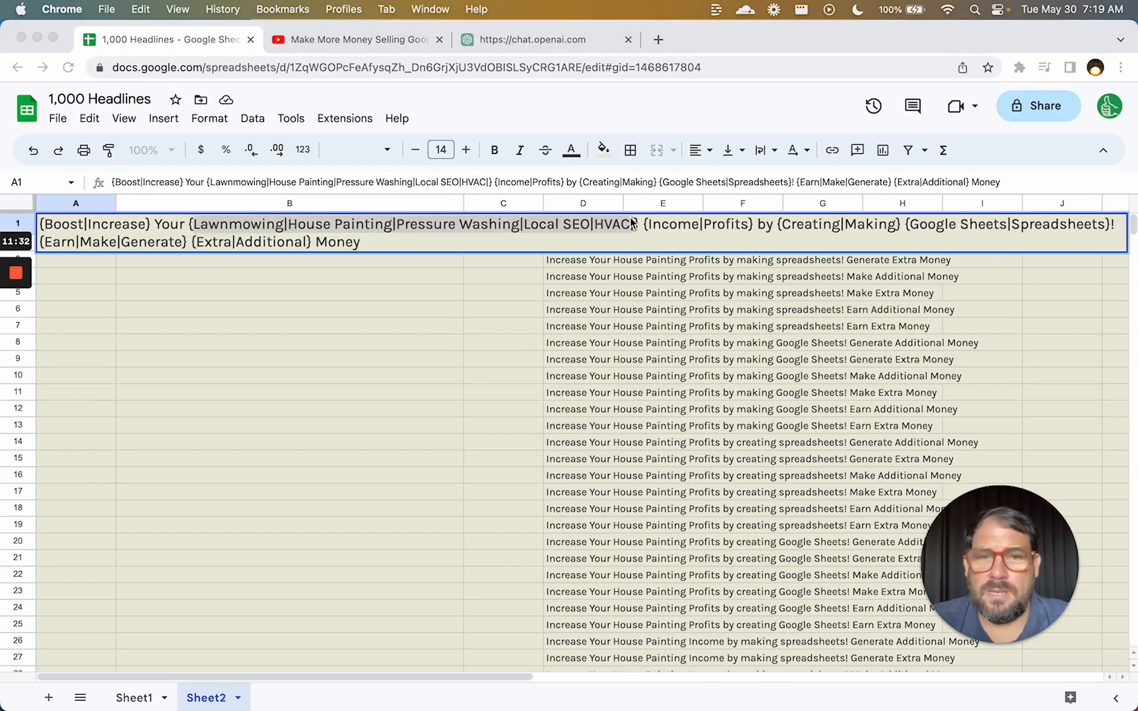
left_click(634, 226)
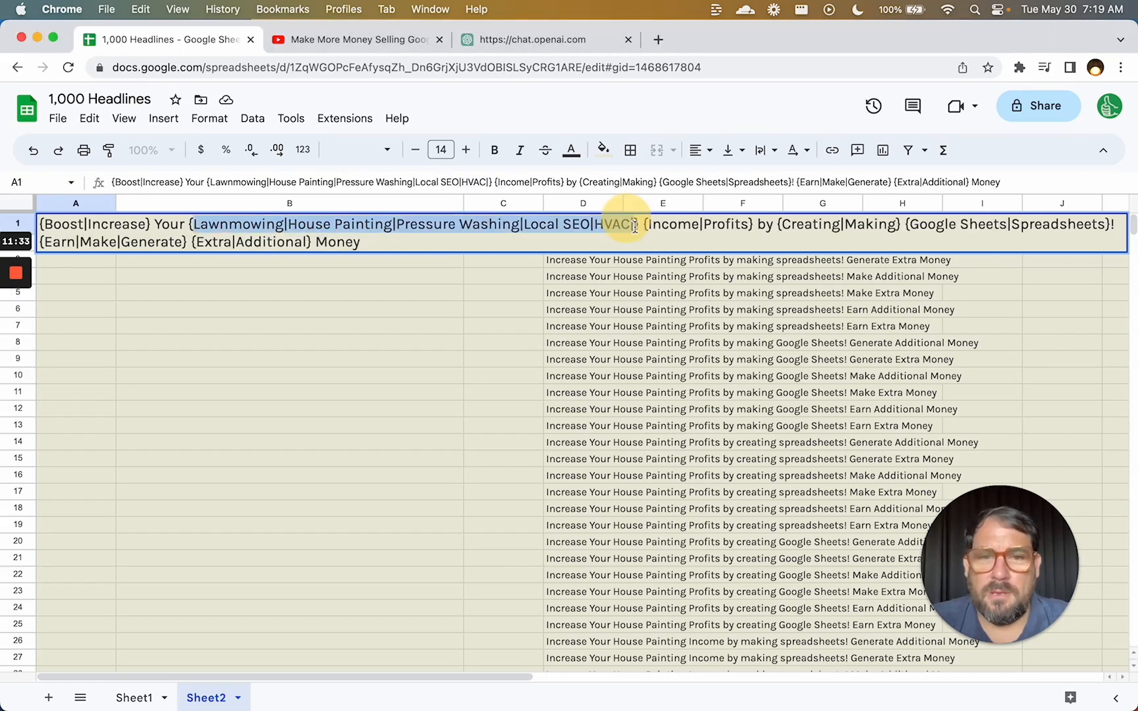
key("Right")
type("Baby")
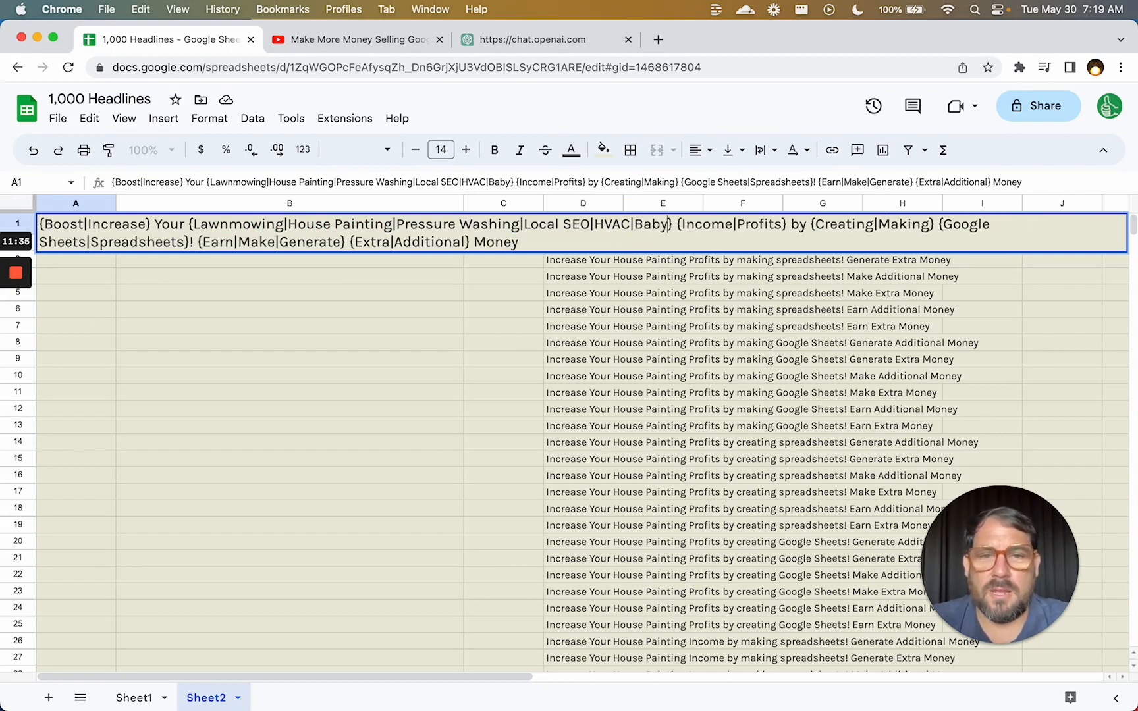
type("sitting")
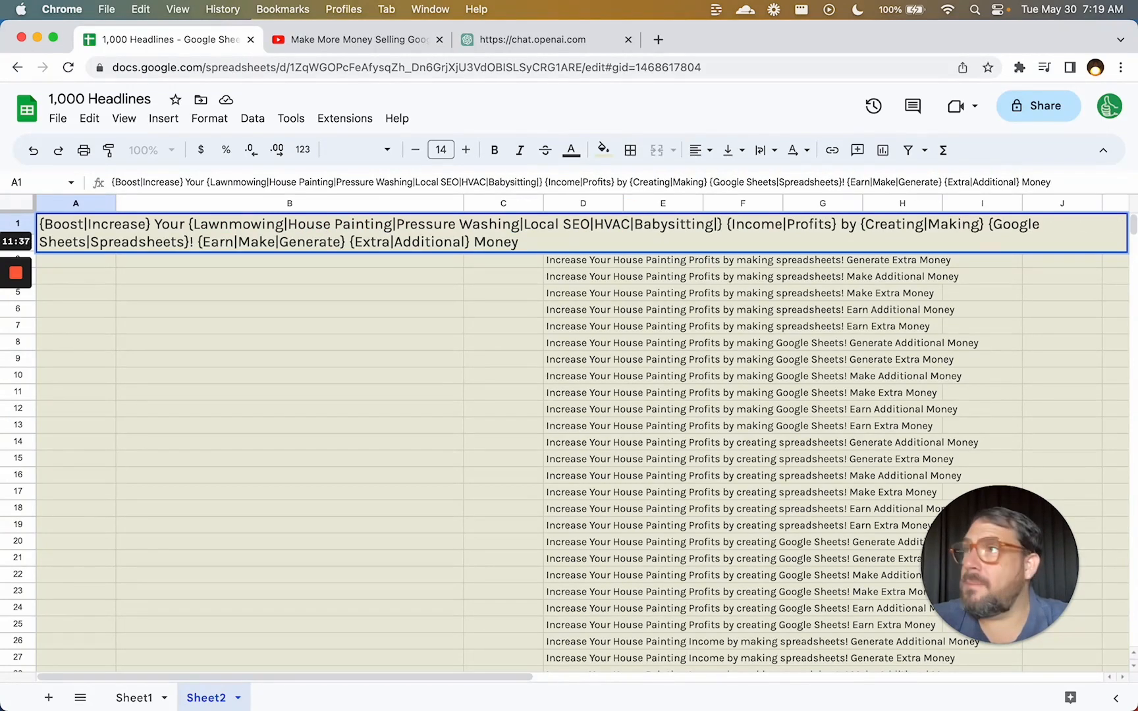
type("|Writing|")
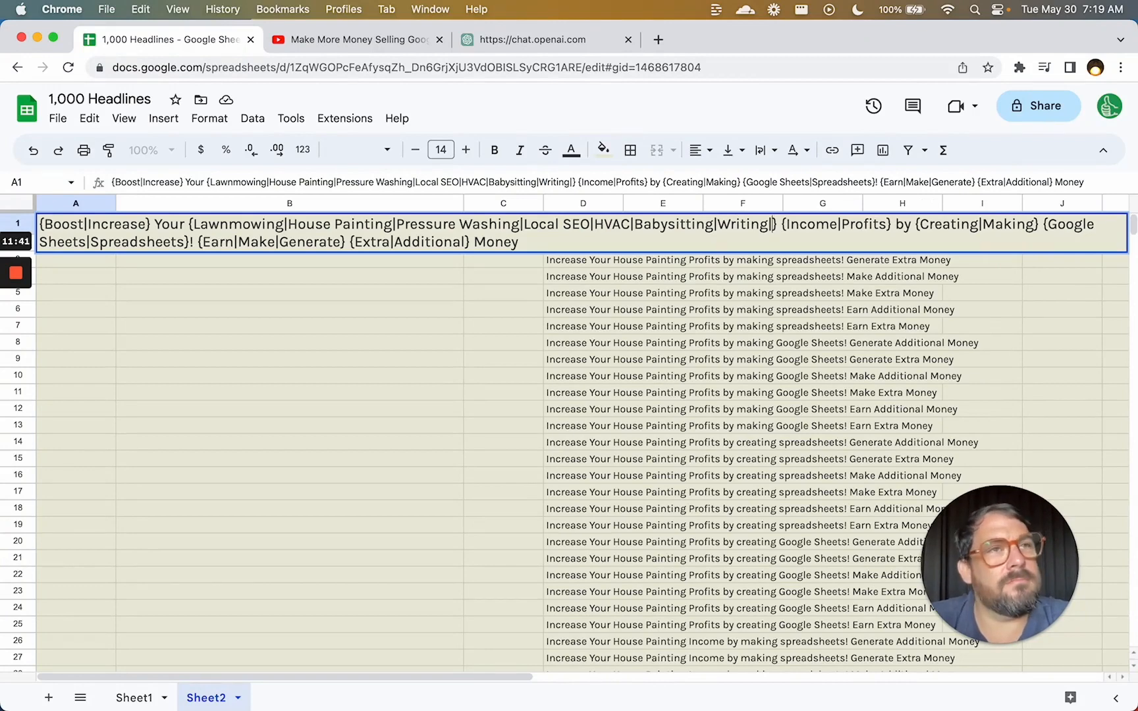
type("House Clean")
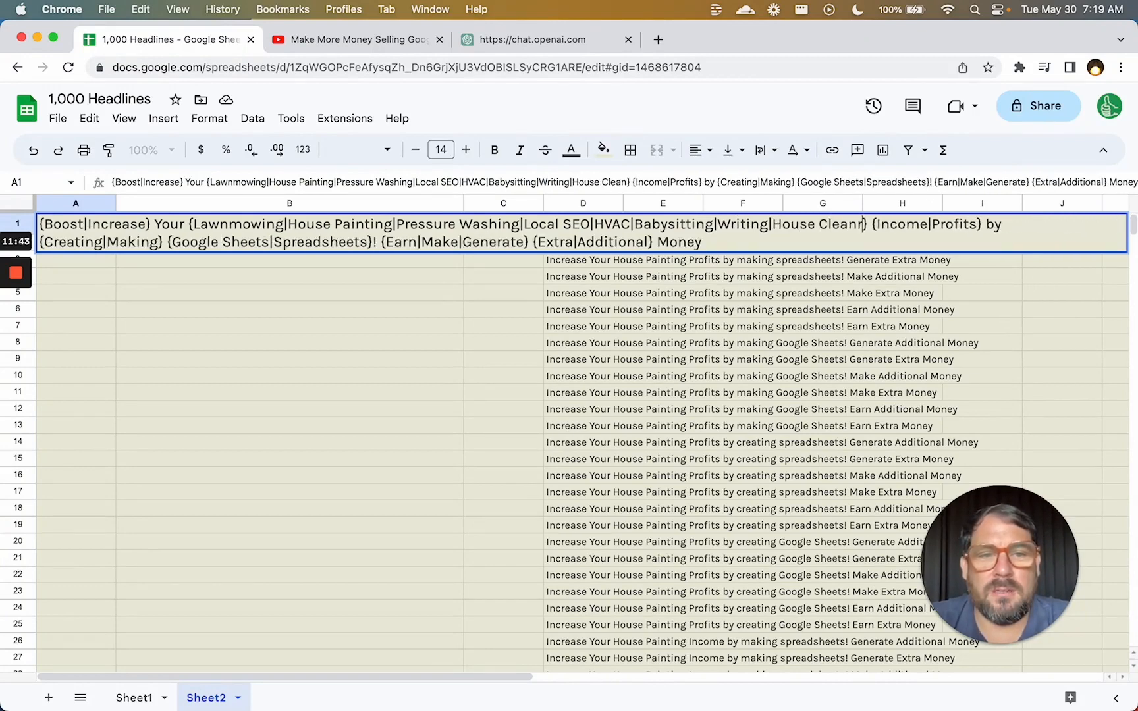
type("ing")
key("Return")
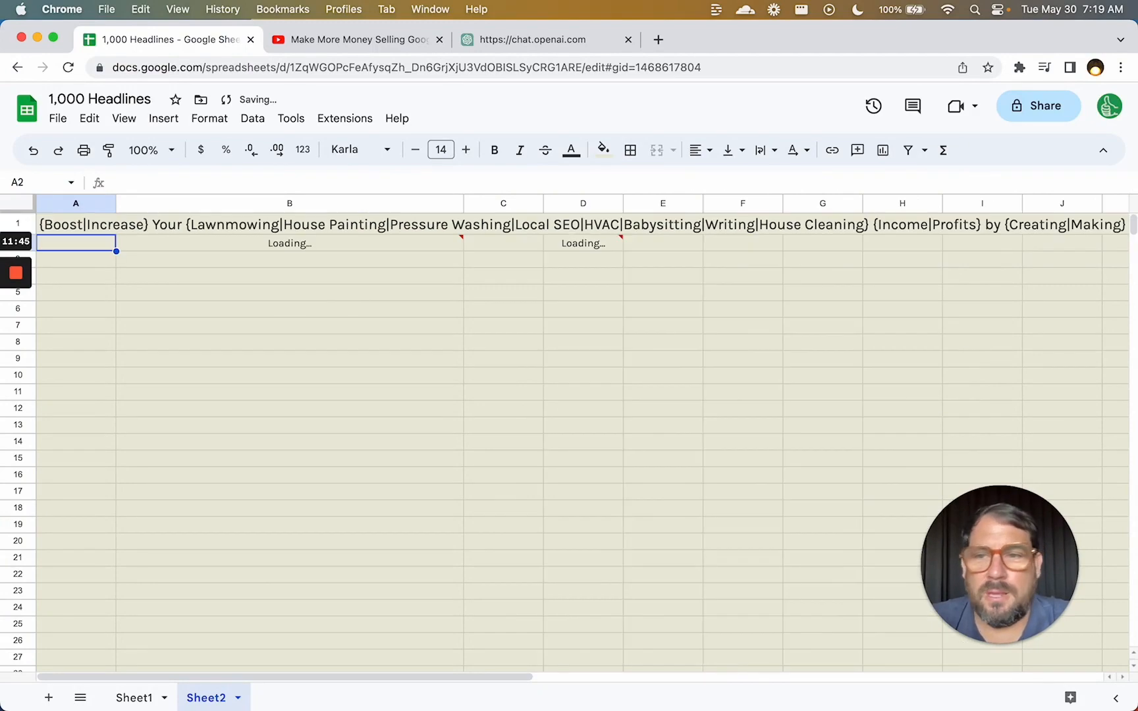
key("Up")
key("Right")
key("Down")
key("Down")
key("Right")
key("Right")
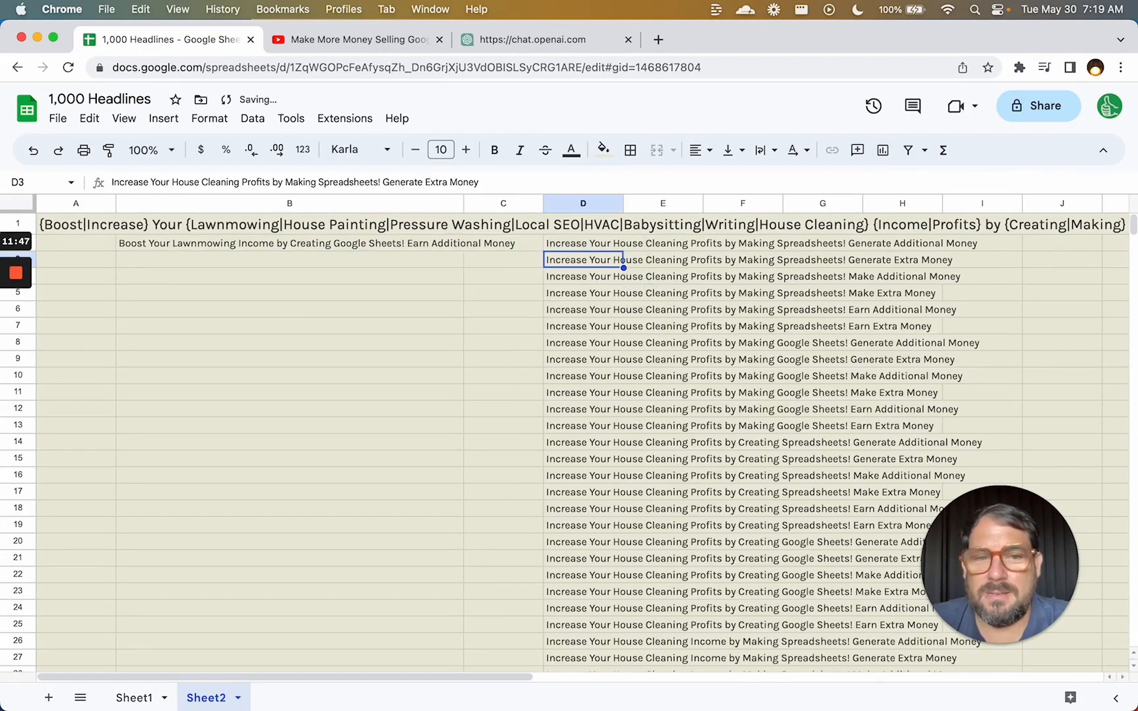
scroll(591, 425, "down", 20)
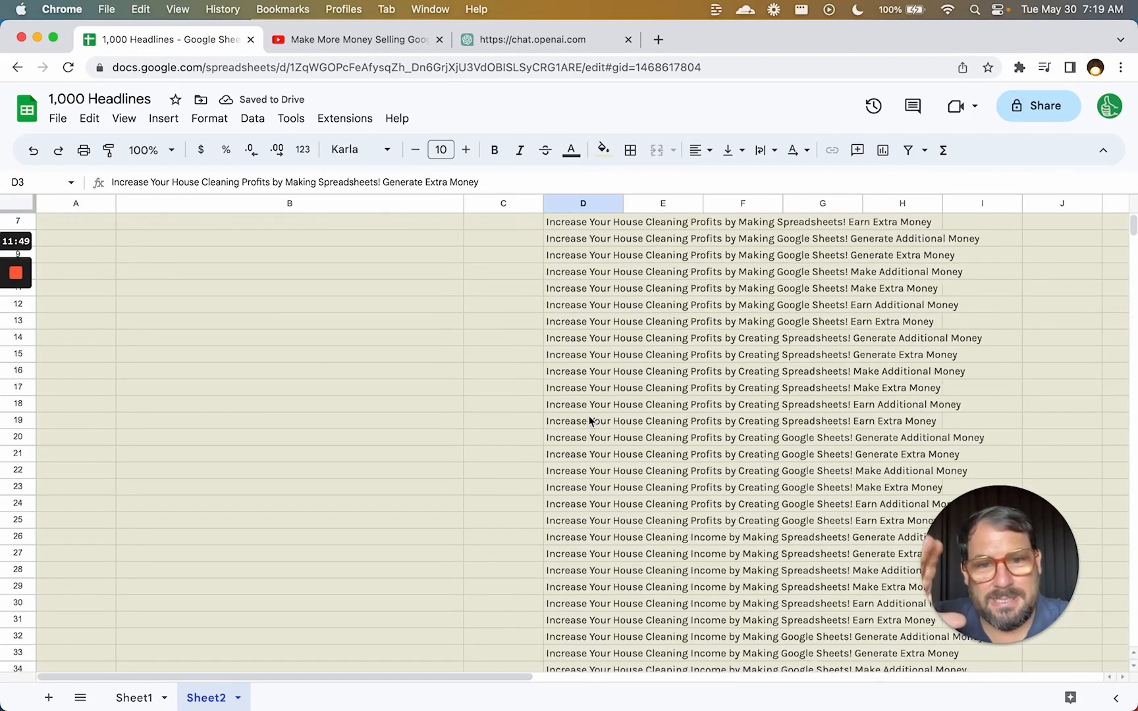
scroll(590, 420, "down", 20)
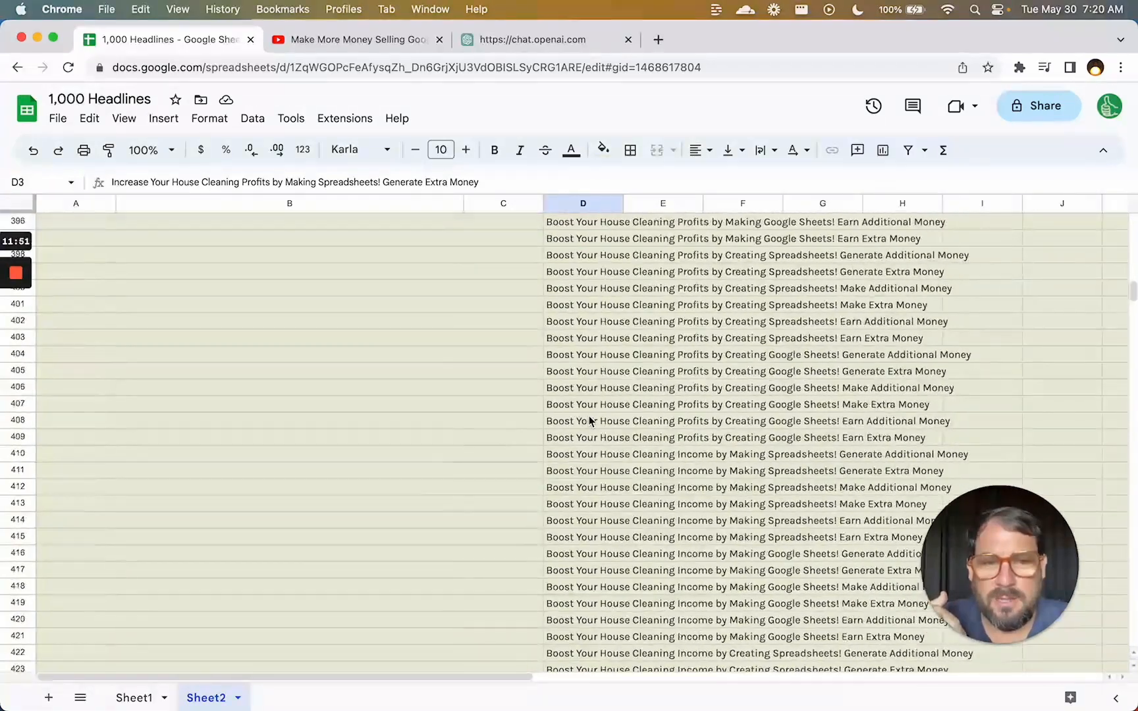
scroll(589, 420, "down", 10)
left_click(589, 420)
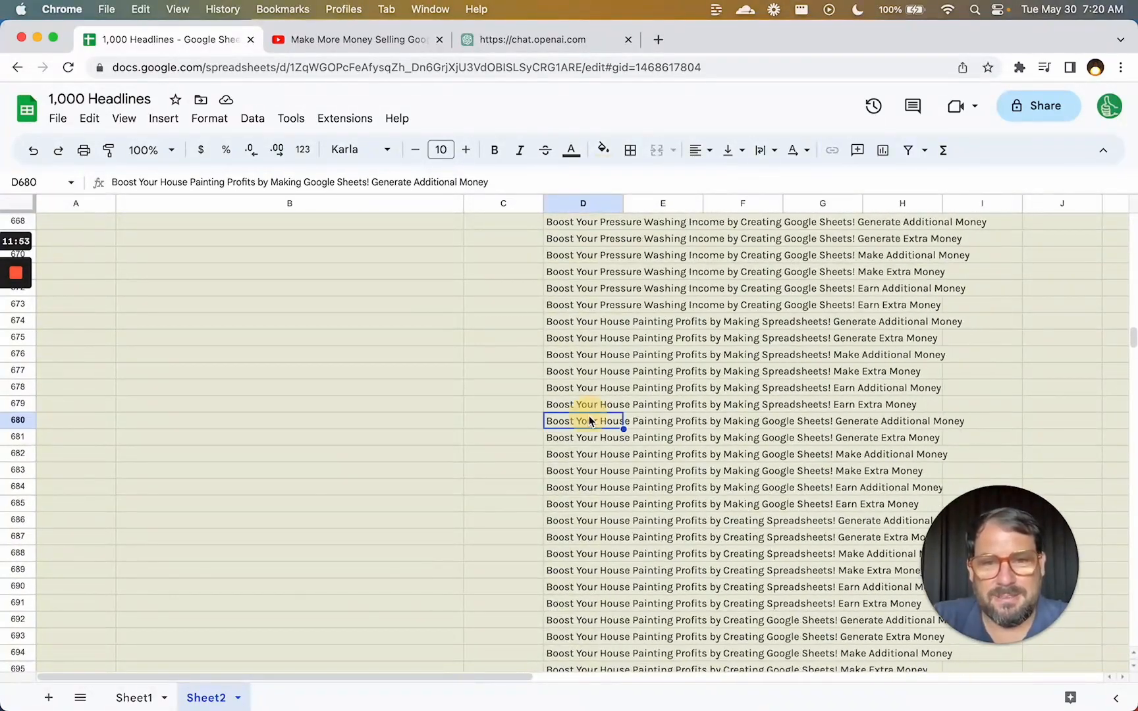
key("super+Down")
key("super+Up")
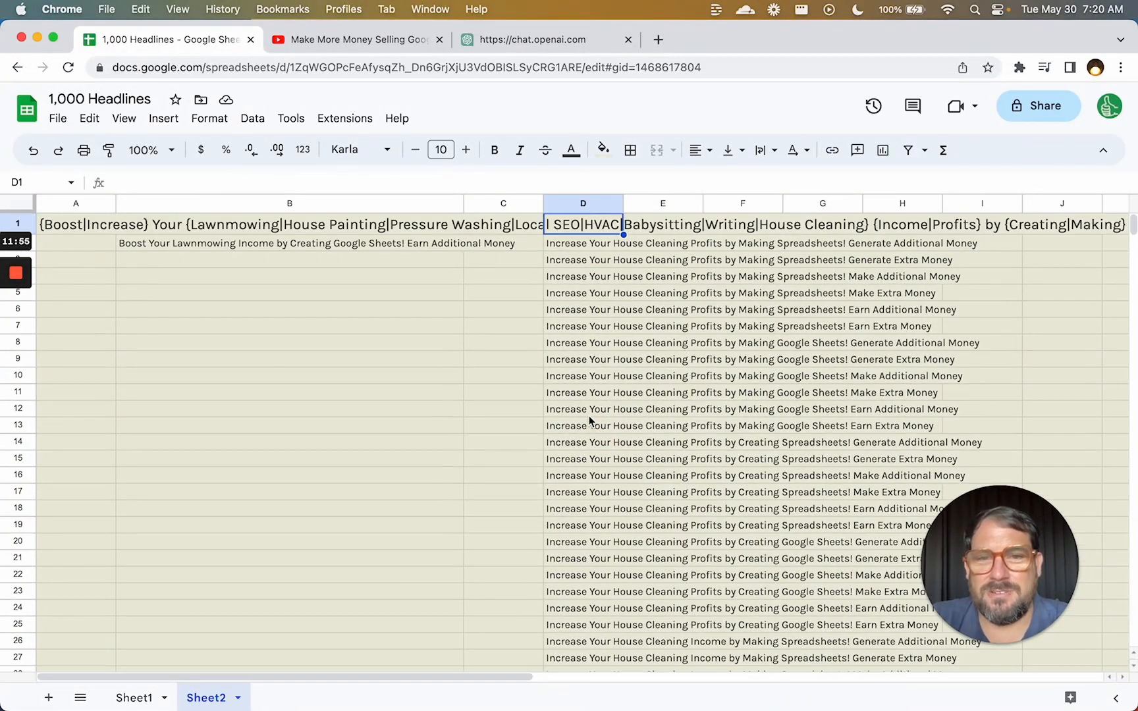
key("super+Left")
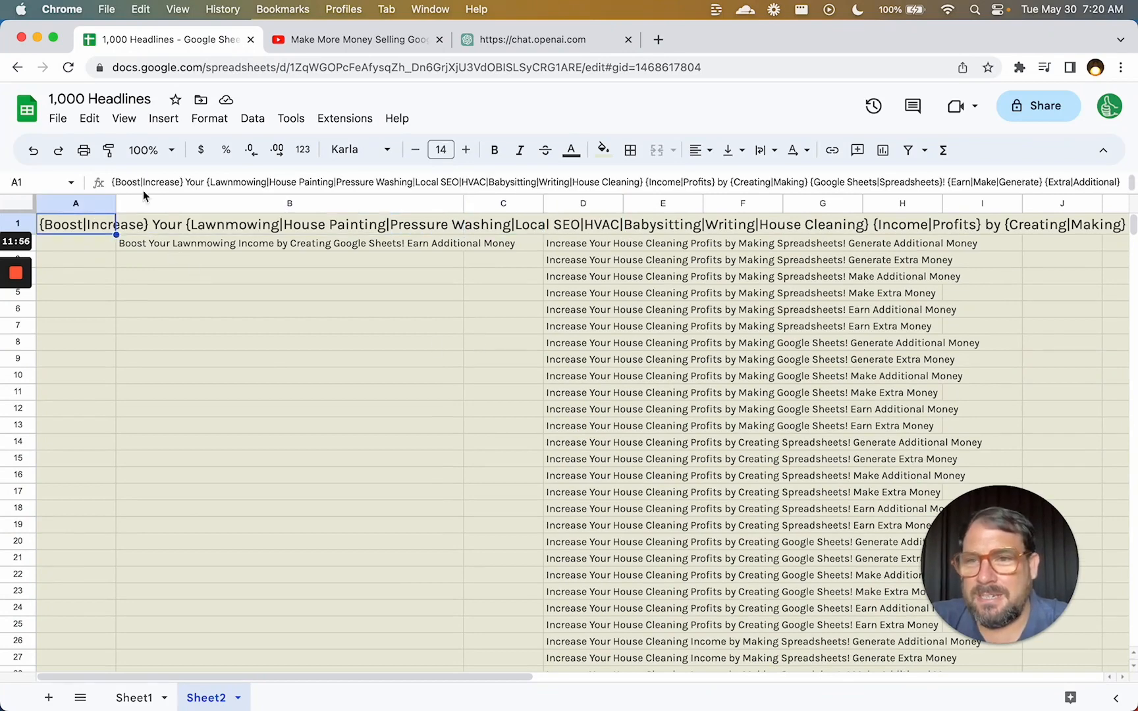
Start the A1 headline with '{5|10|15|20} Ways to', with a capital W in Ways.
left_click(118, 182)
type("{")
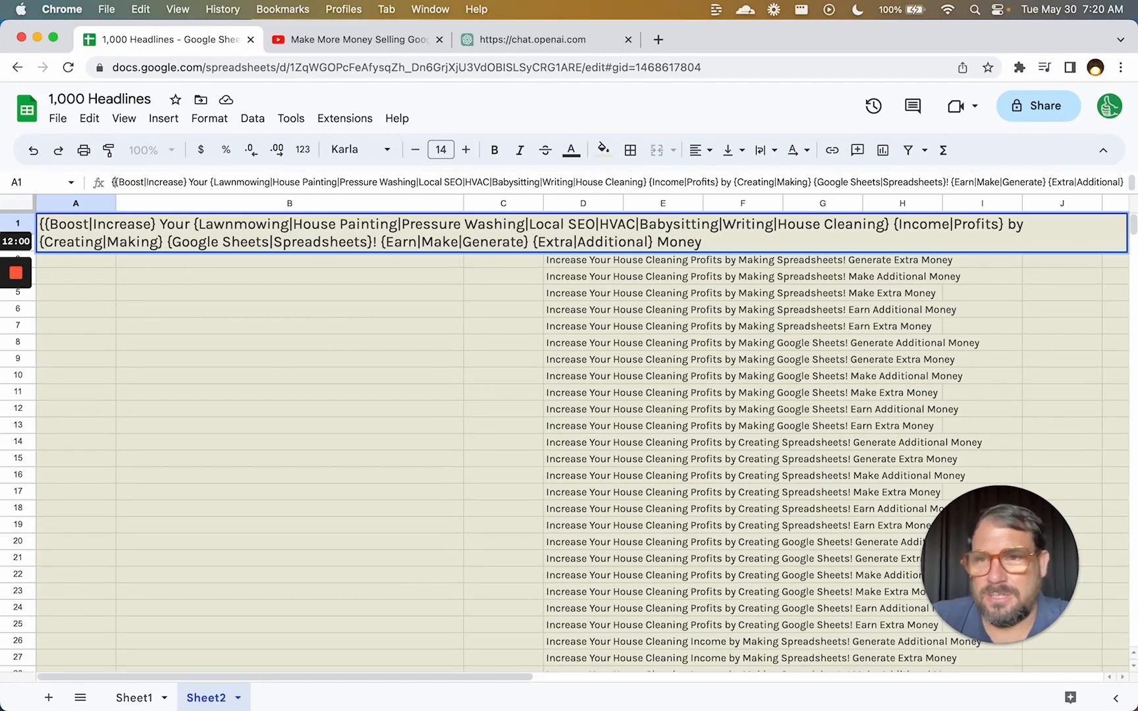
type("10")
key("BackSpace")
key("BackSpace")
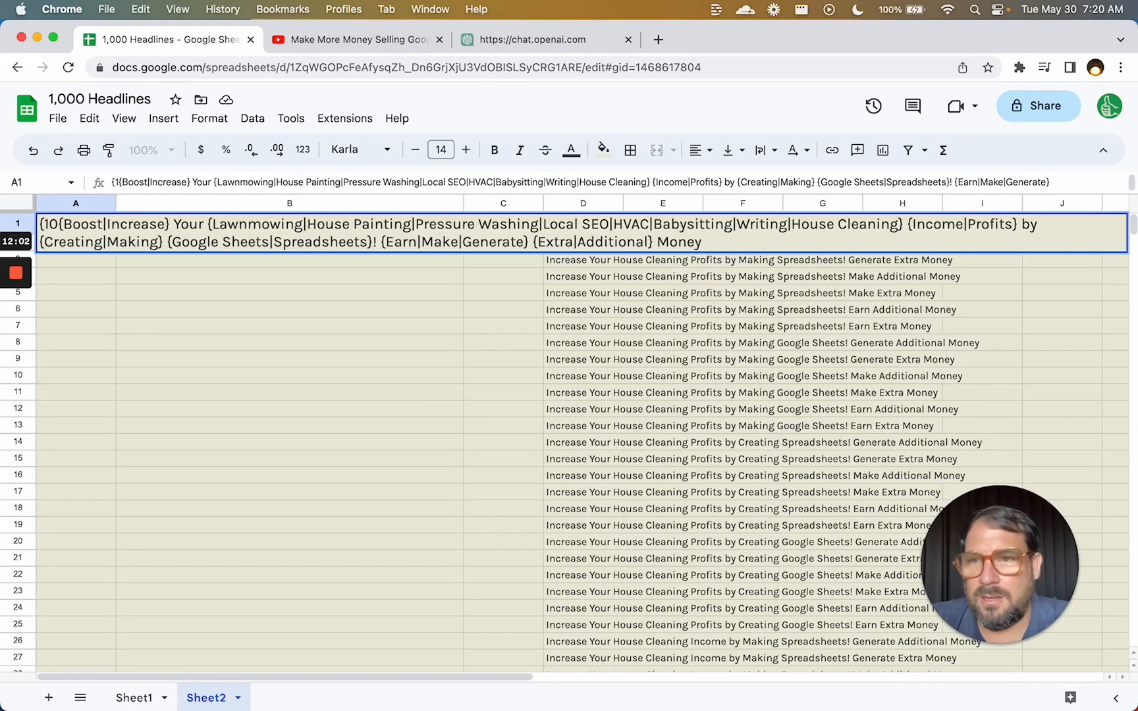
type("5")
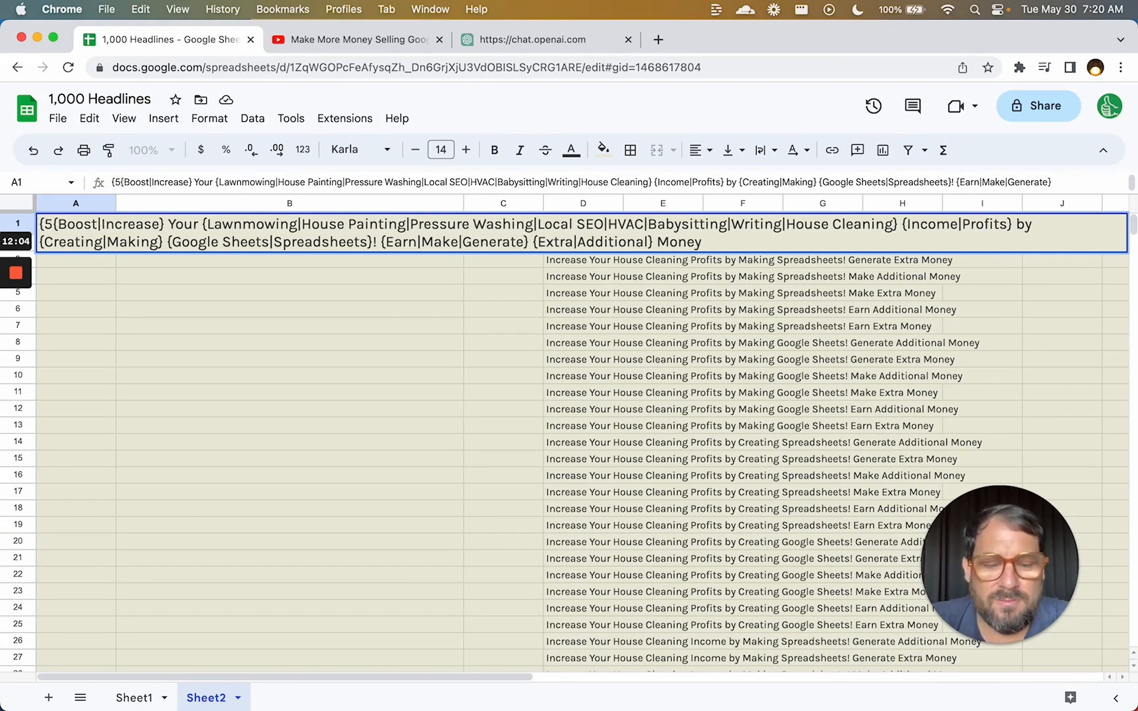
type("|10")
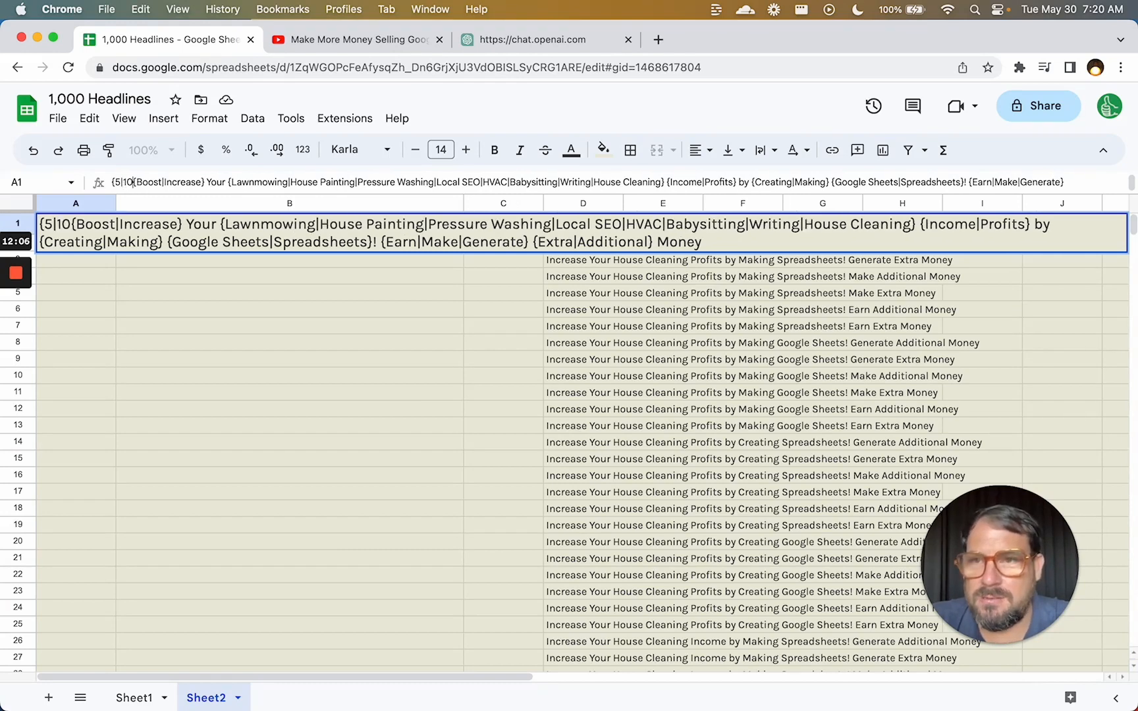
type("|15|20")
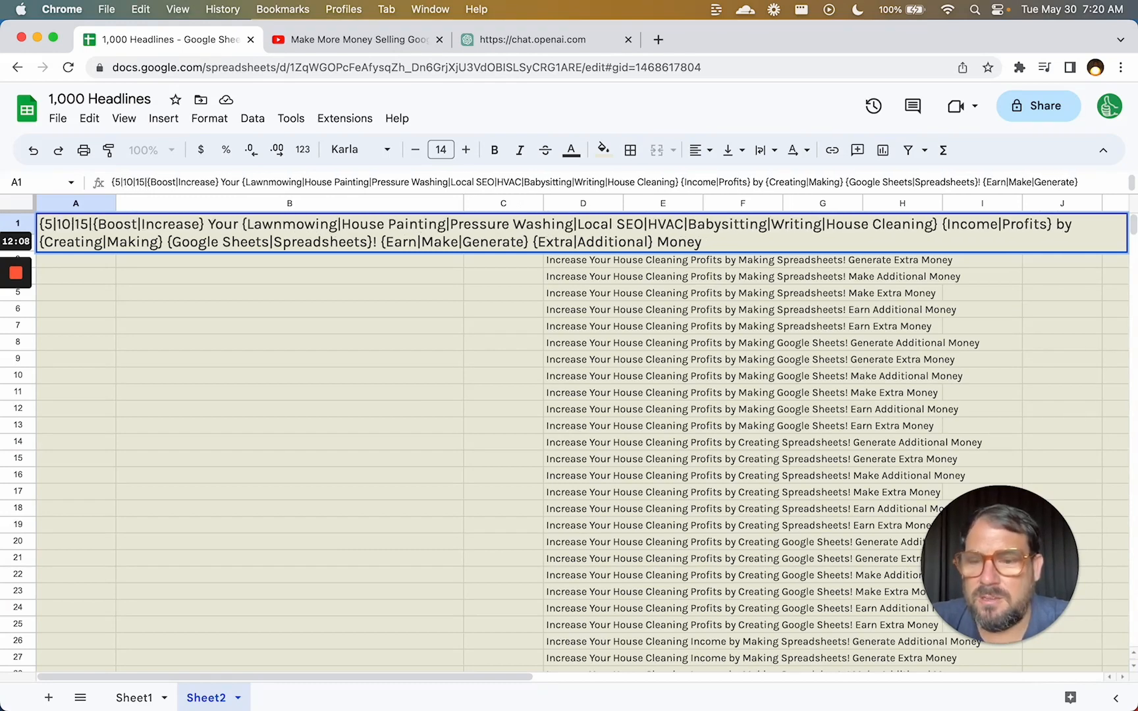
type("} ")
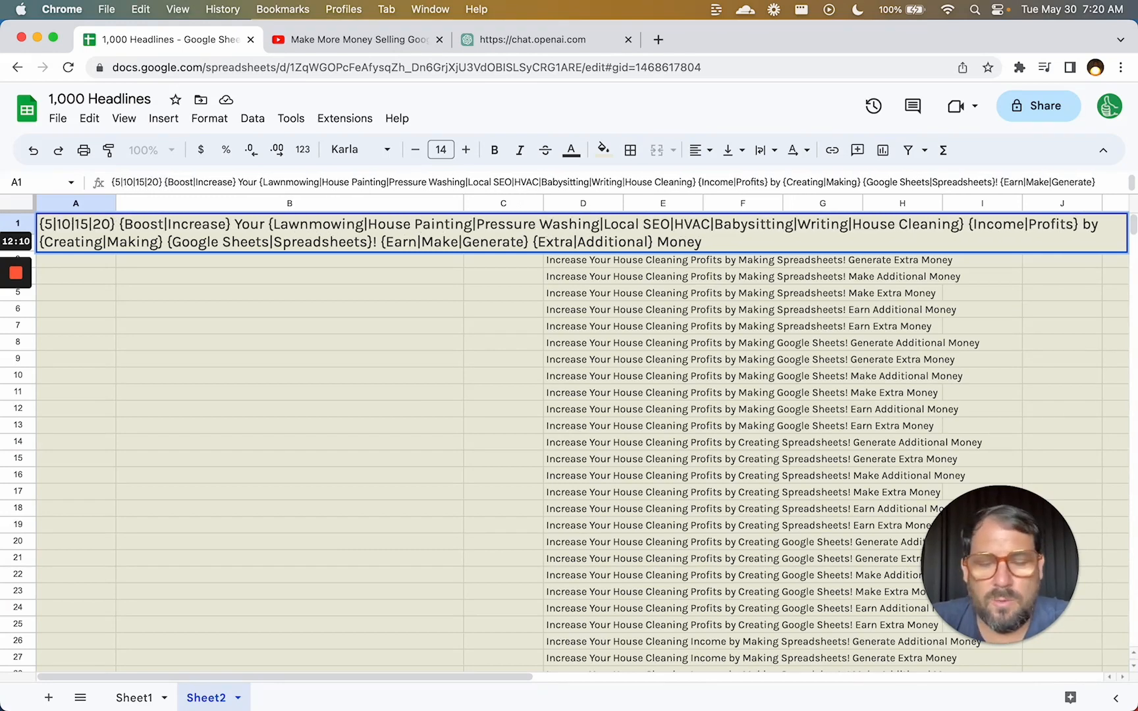
type("ways to")
left_click(171, 182)
key("BackSpace")
type("W")
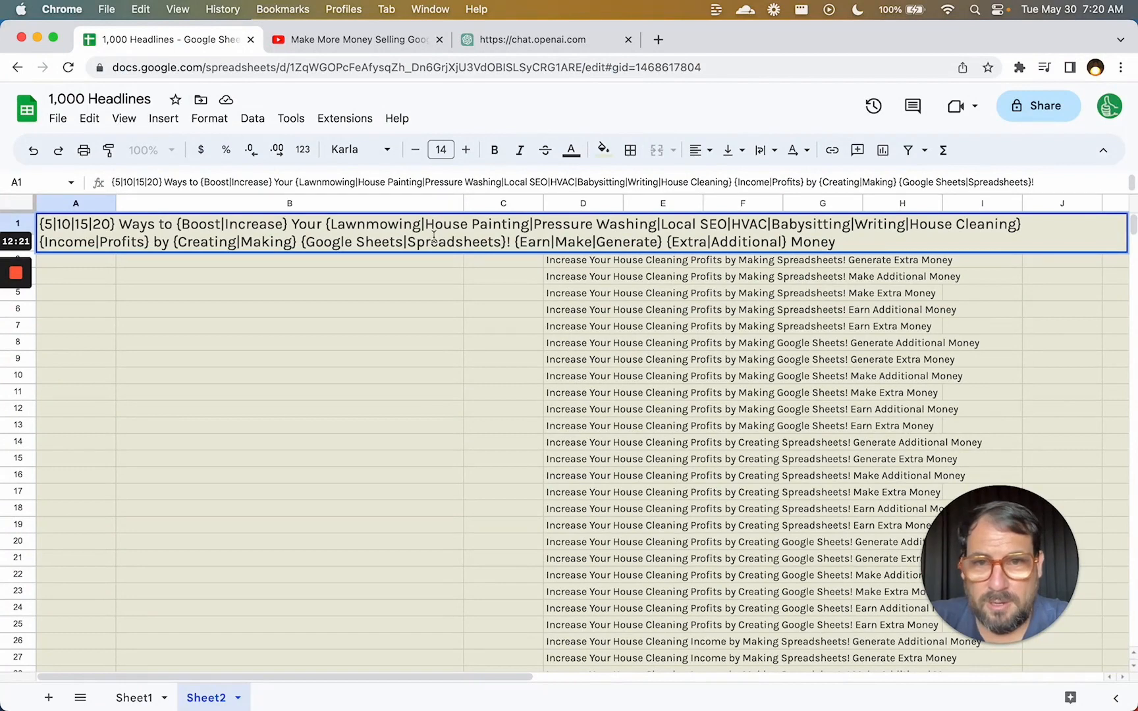
Replace the {Extra|Additional} choice with plain Extra and commit the headline.
left_click_drag(514, 243, 711, 246)
left_click(728, 242)
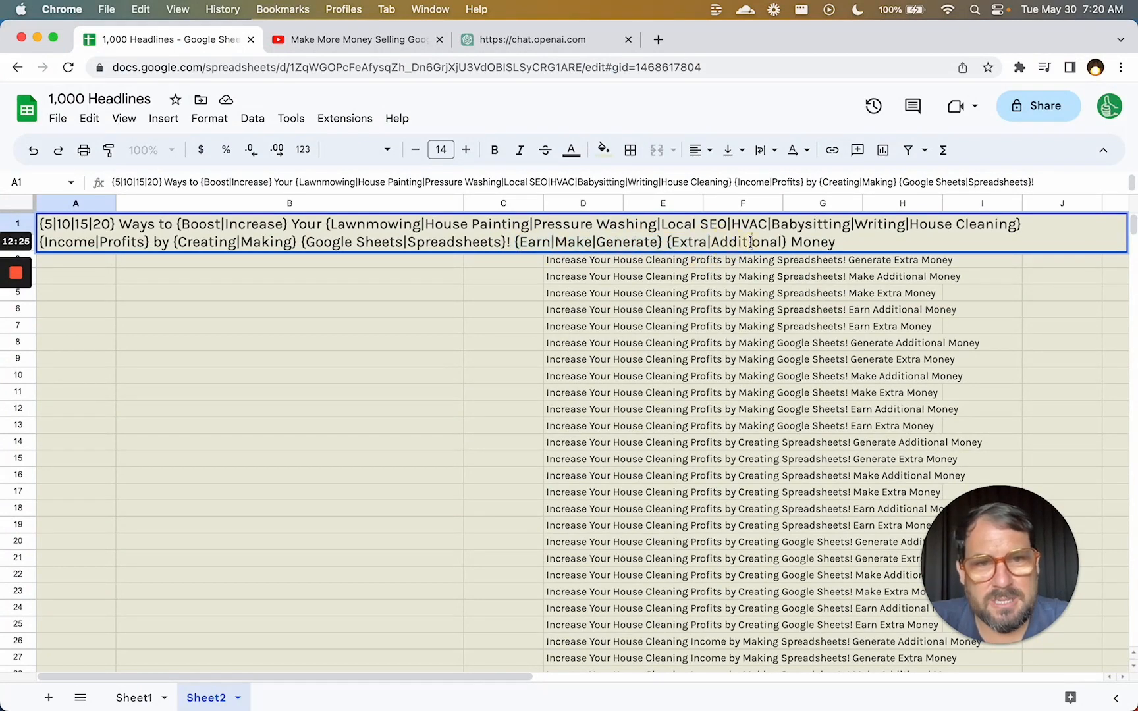
double_click(747, 242)
left_click(687, 243)
double_click(686, 242)
left_click(735, 242)
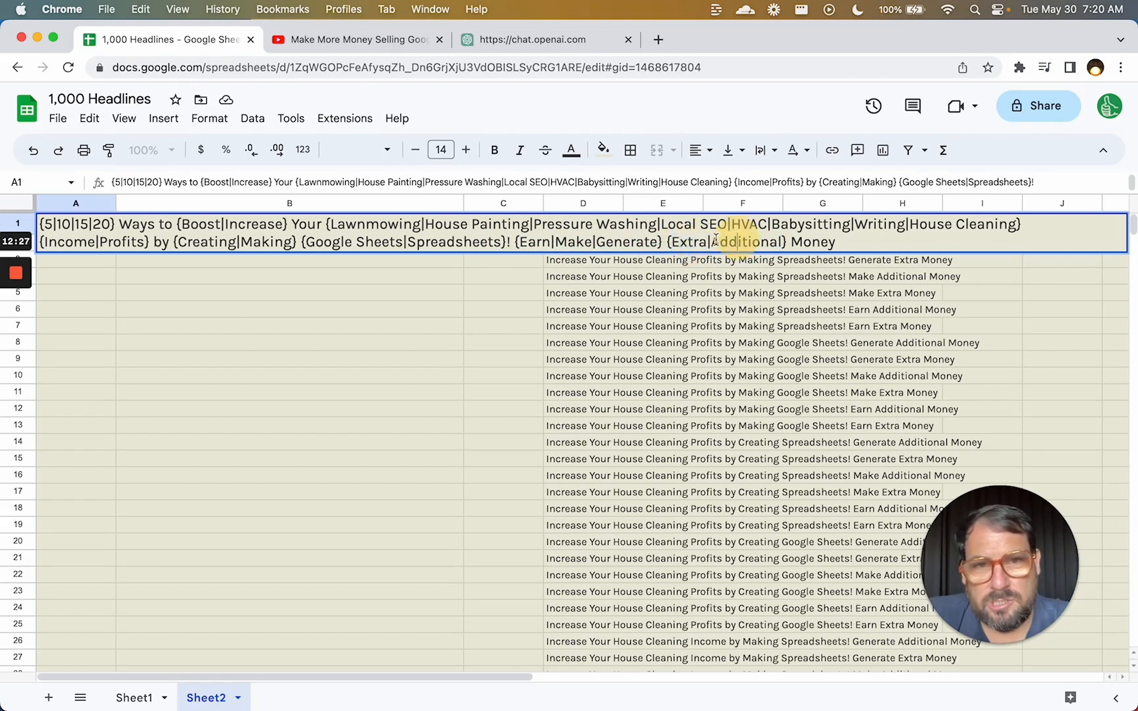
left_click_drag(706, 241, 780, 240)
key("BackSpace")
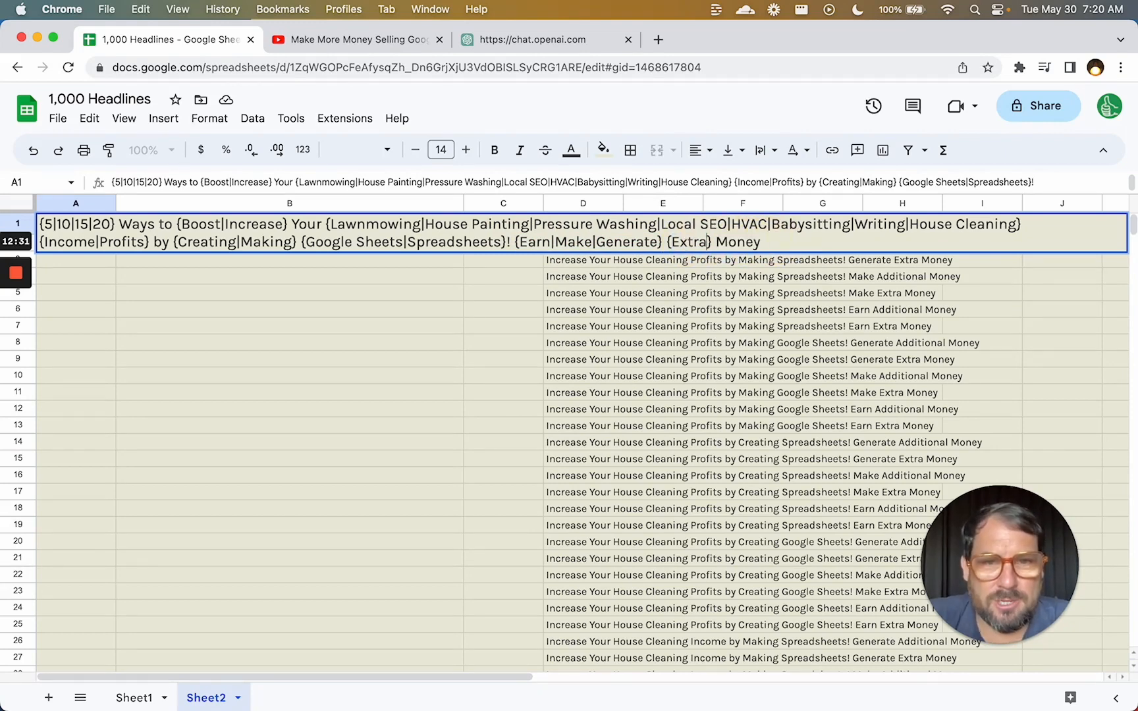
key("BackSpace")
key("BackSpace")
key("BackSpace")
key("BackSpace")
key("BackSpace")
key("BackSpace")
key("BackSpace")
type("Extra")
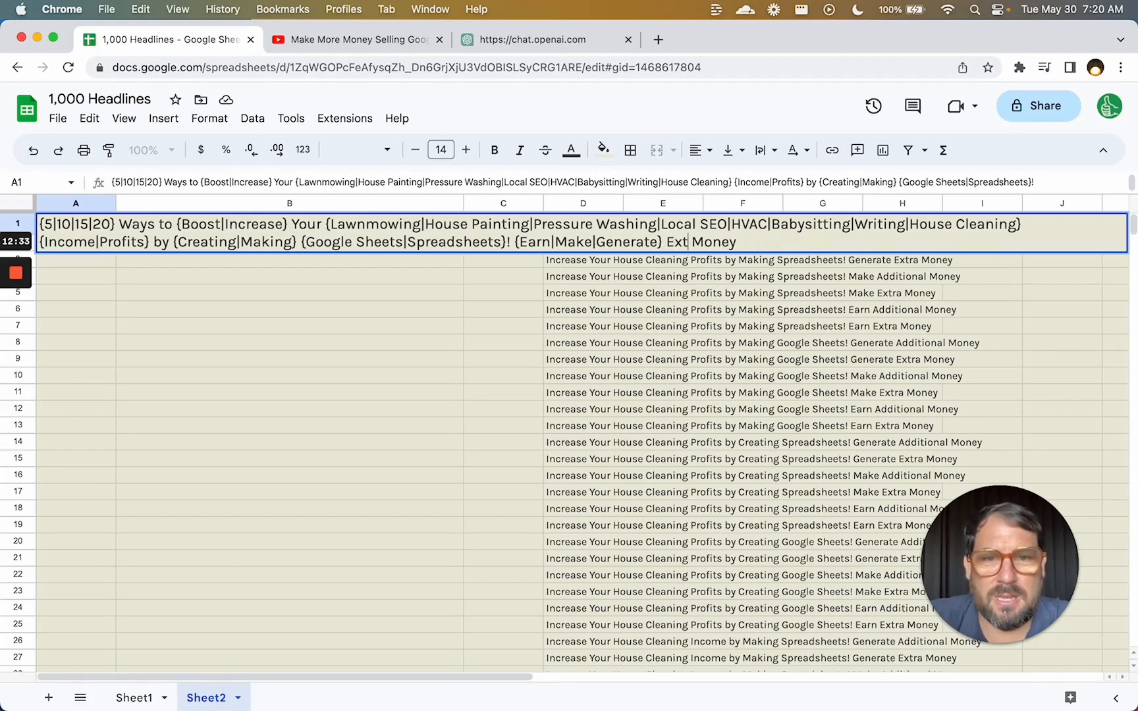
key("Return")
Select the all-variations formula in D2 to review the regenerated headlines.
key("Up")
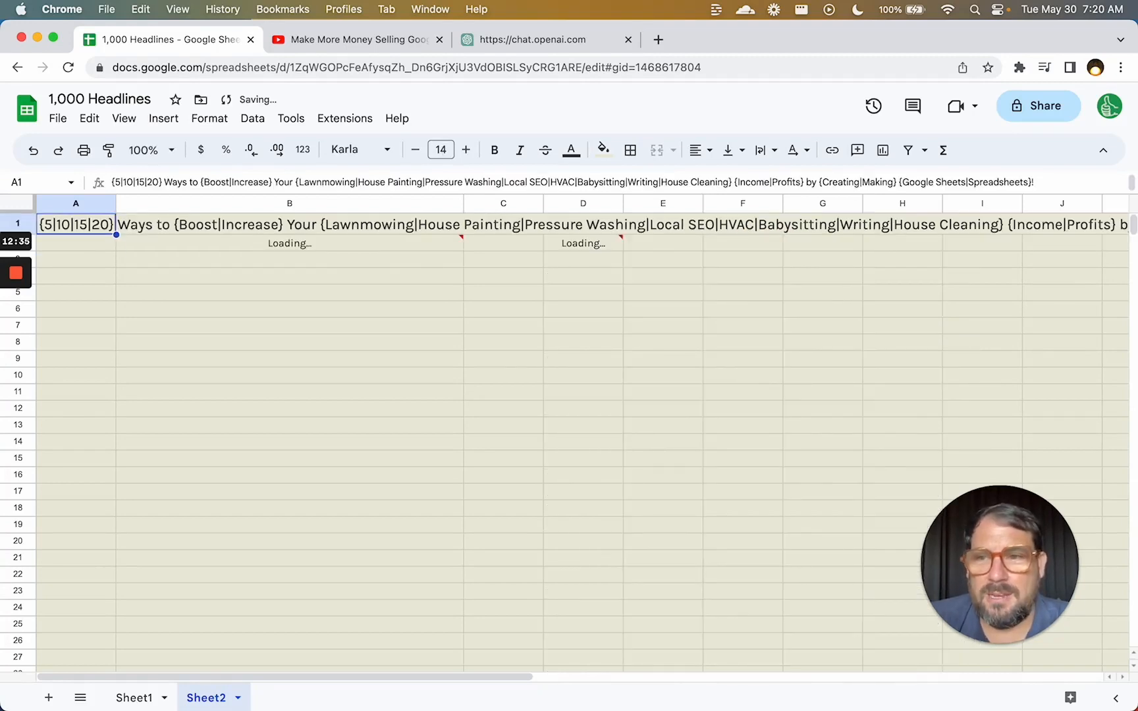
key("Right")
key("Right")
key("Down")
key("Right")
key("Right")
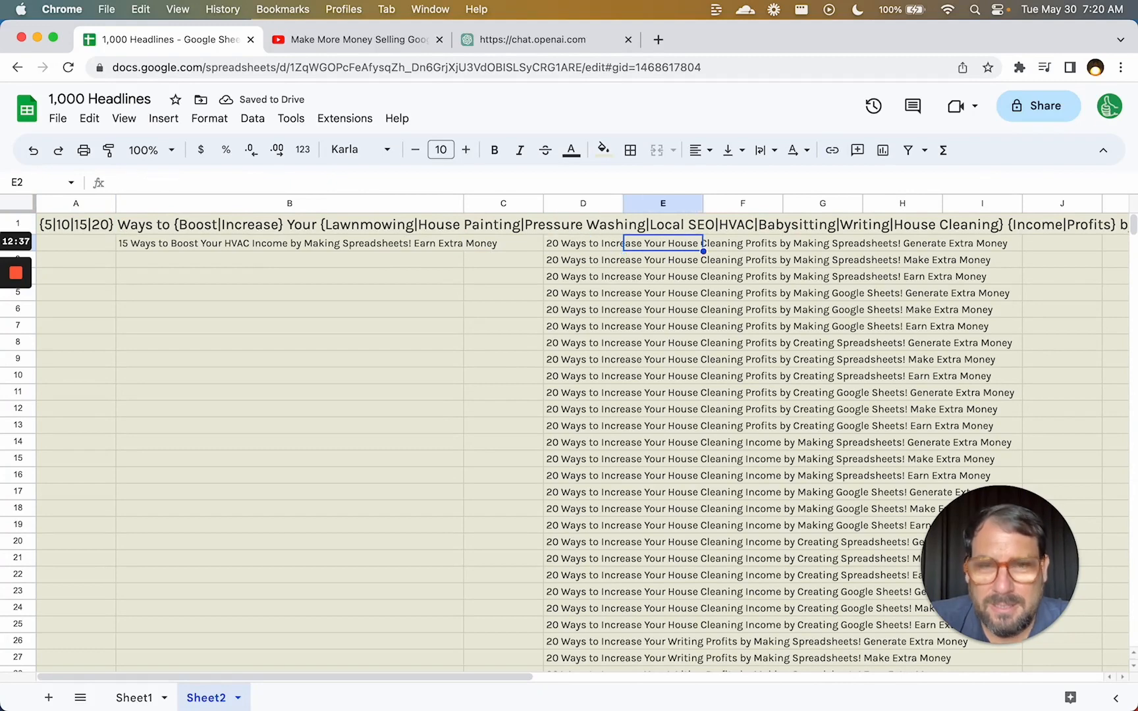
key("Left")
Check the last generated headlines in column D, then jump back to template cell A1.
key("Down")
key("Up")
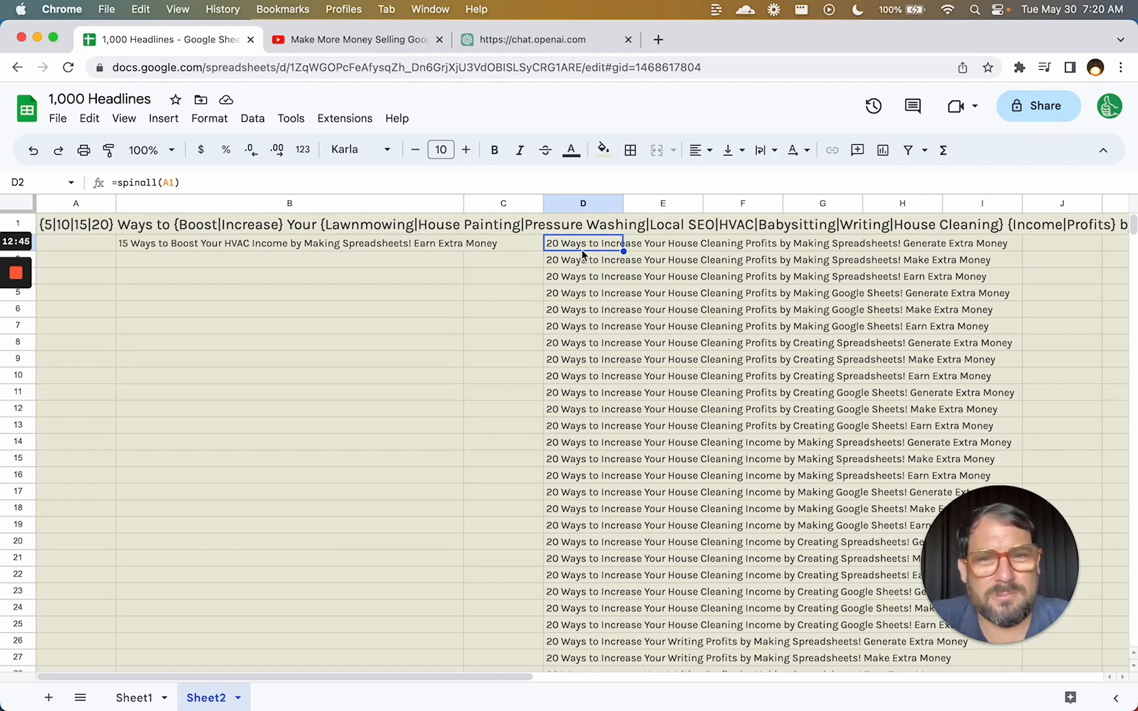
left_click_drag(582, 249, 581, 365)
scroll(581, 365, "down", 5)
left_click(581, 369)
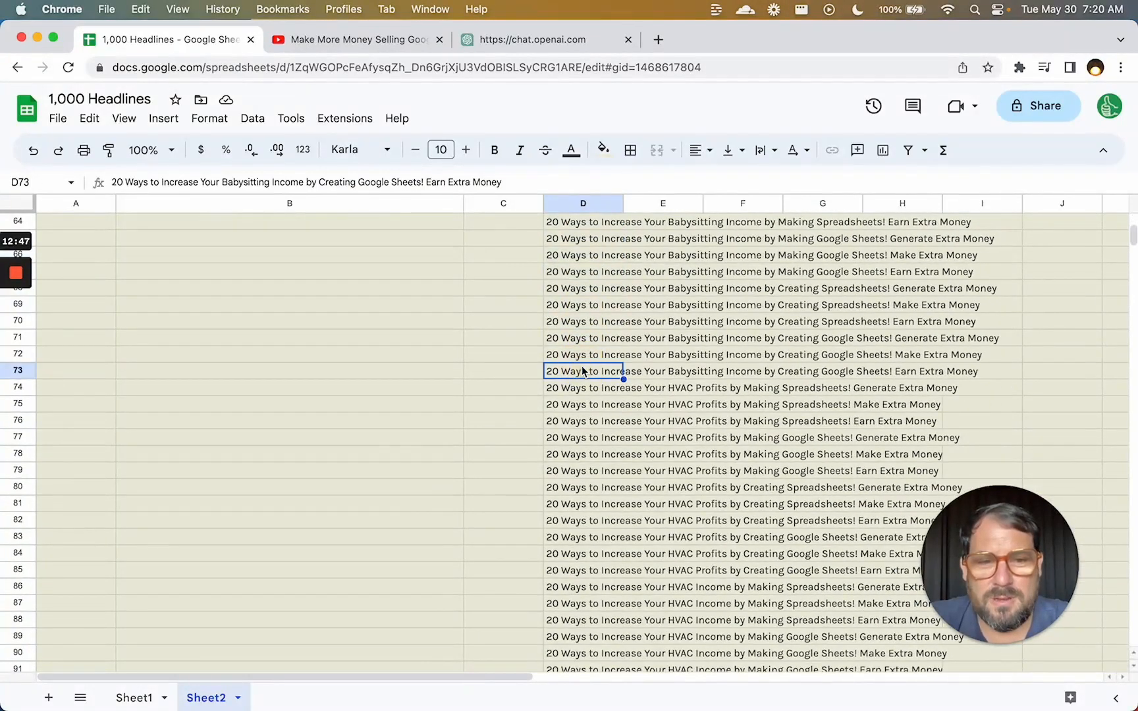
key("super+Down")
key("Up")
key("Up")
key("Up")
key("Up")
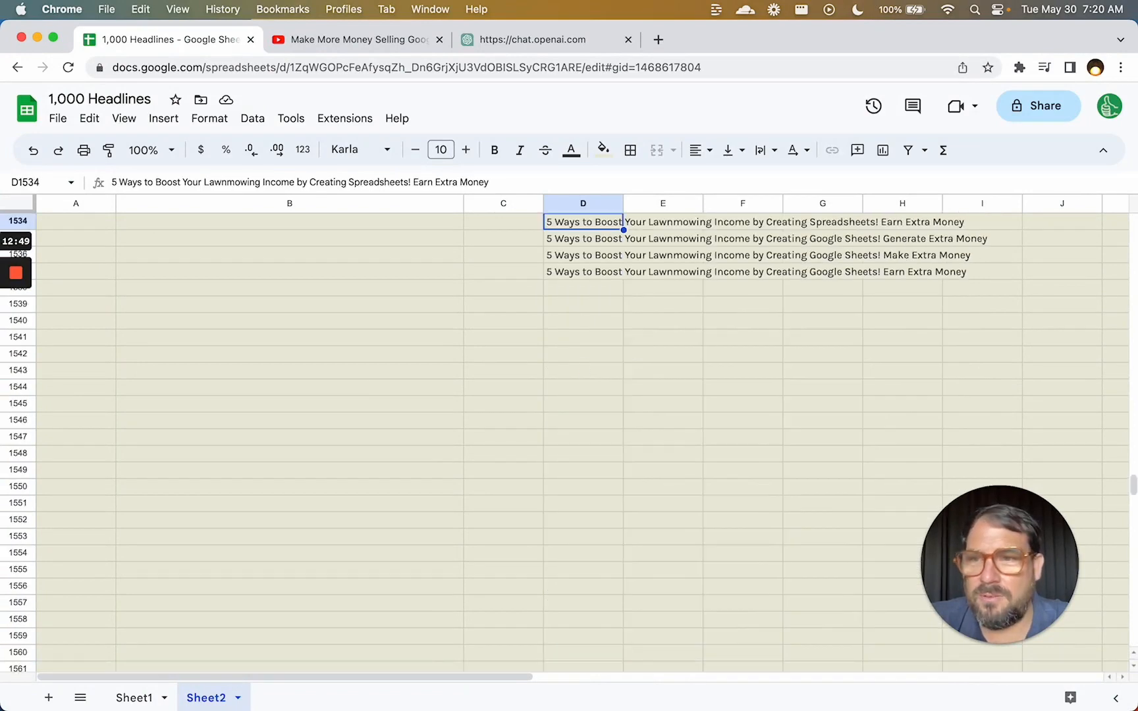
key("Down")
key("Down")
key("super+Up")
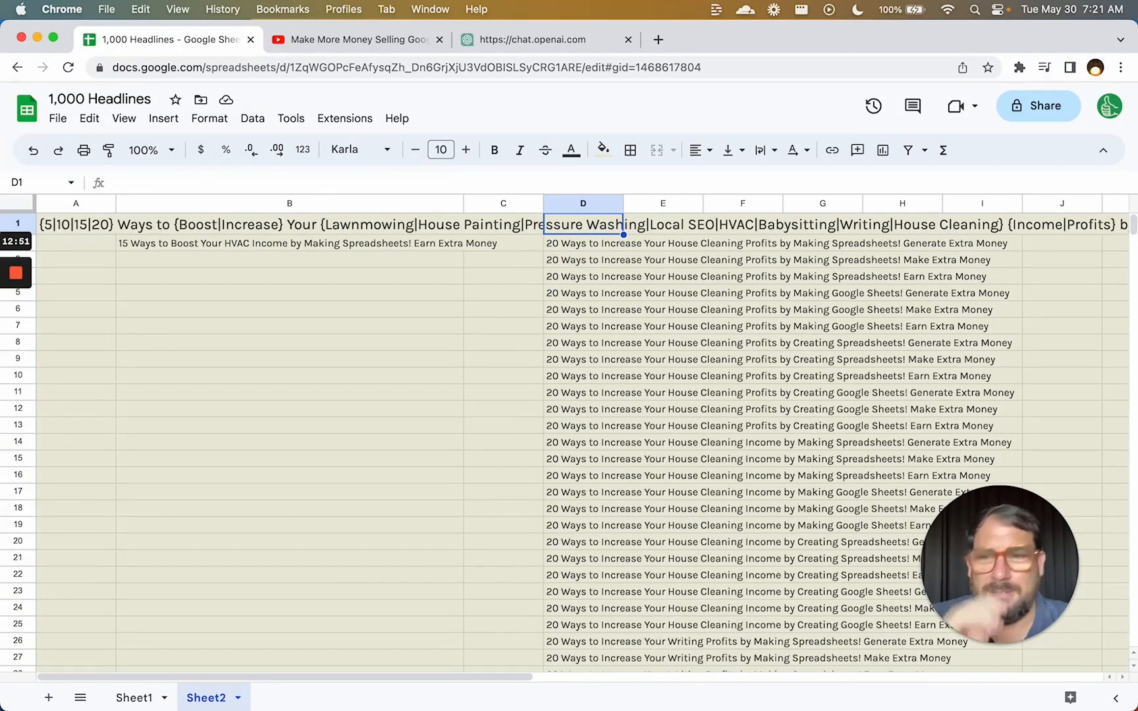
key("Left")
key("Left")
key("Left")
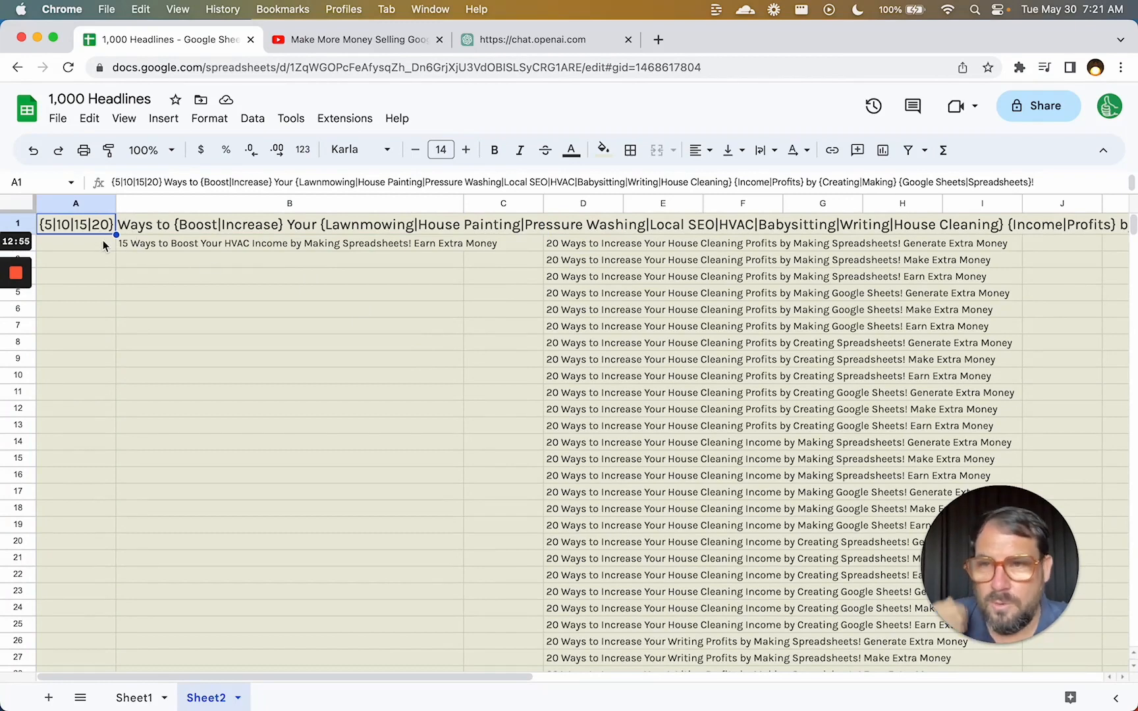
Replace the {Earn|Make|Generate} choice in A1's template with fixed Make.
double_click(80, 228)
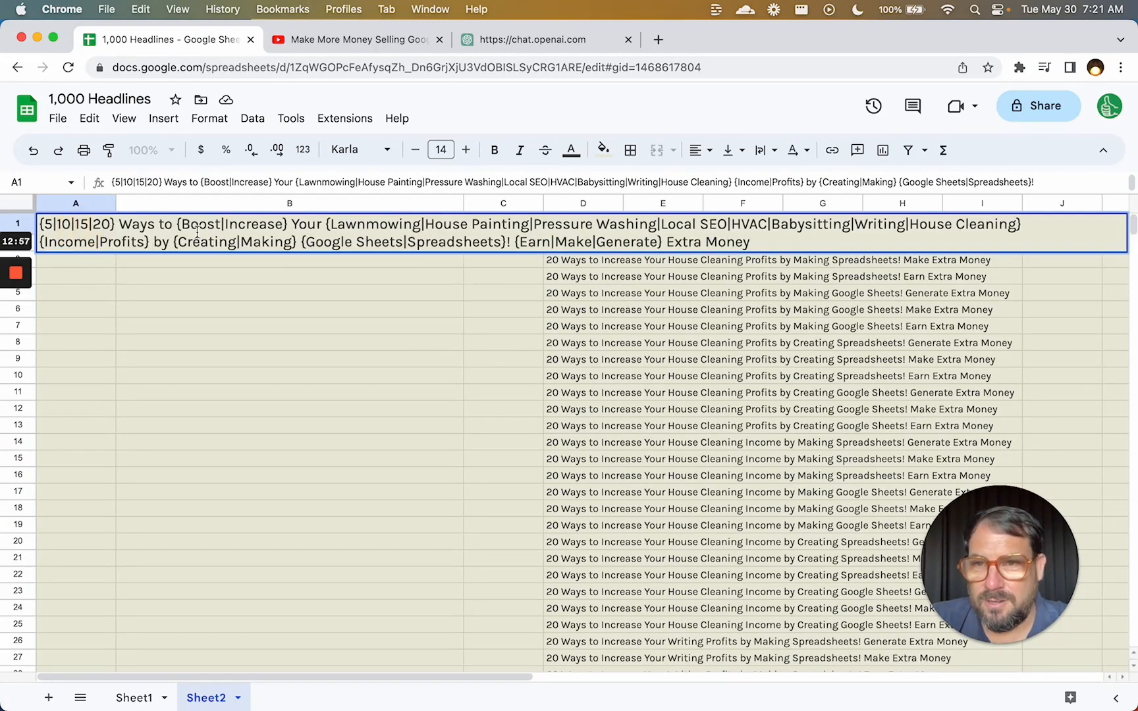
left_click_drag(184, 224, 223, 225)
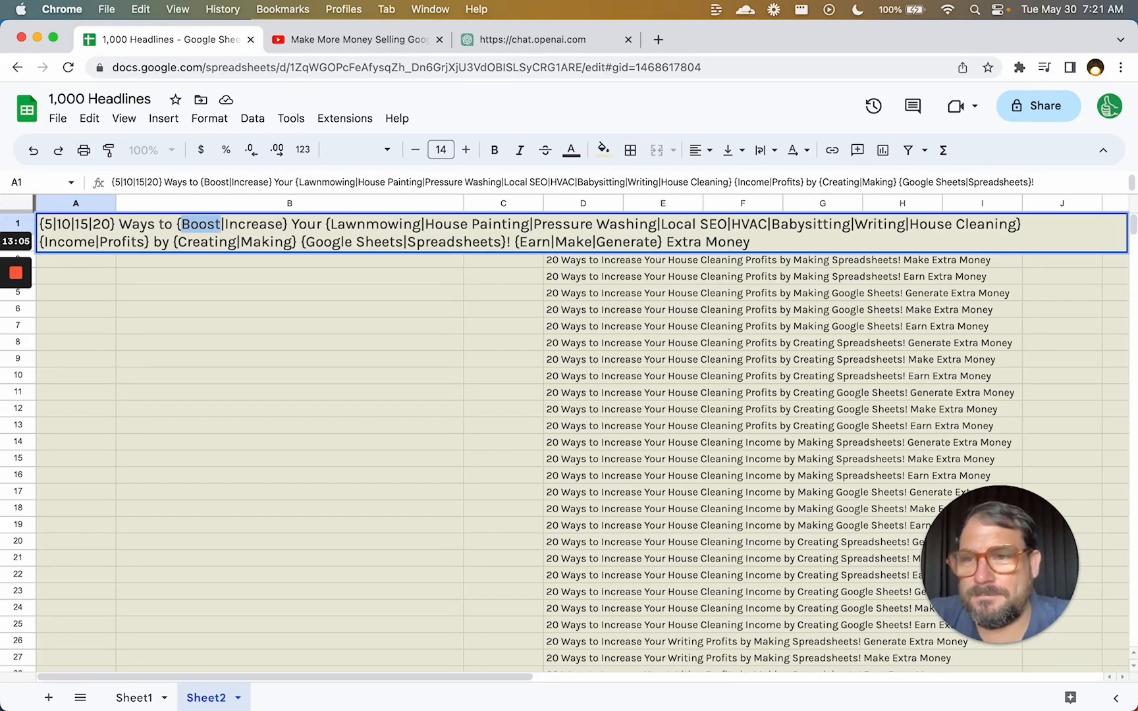
left_click(21, 337)
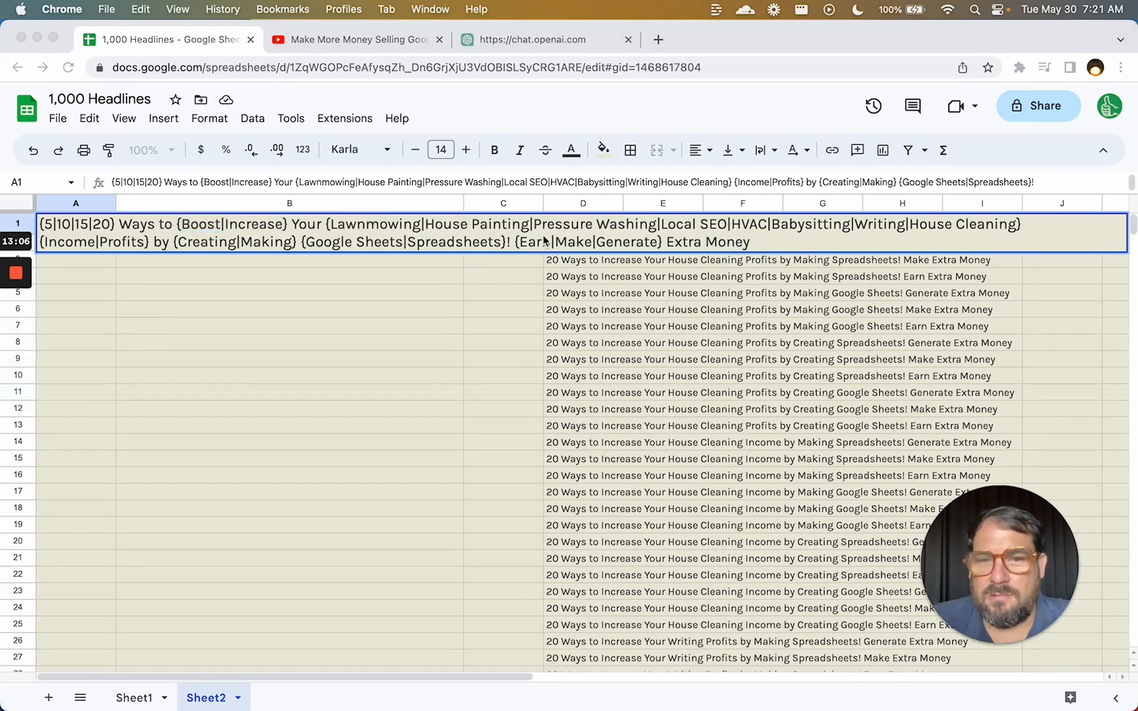
left_click(544, 240)
left_click_drag(516, 242, 659, 242)
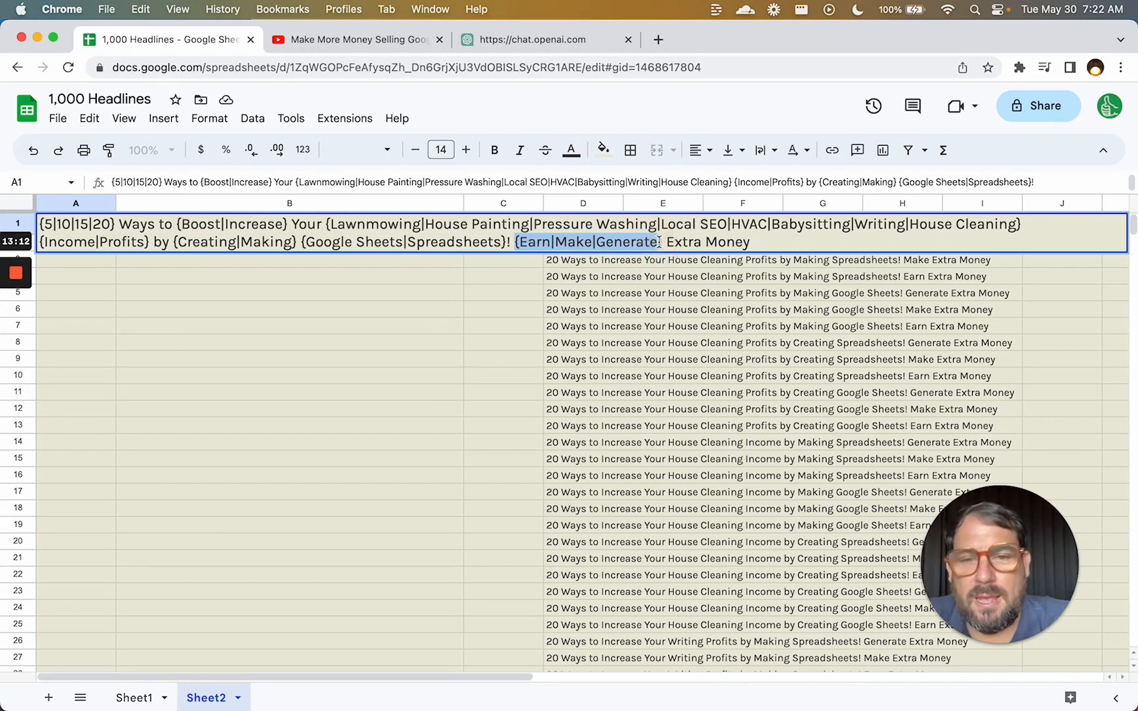
type("Eacn")
key("BackSpace")
key("BackSpace")
key("BackSpace")
key("BackSpace")
key("BackSpace")
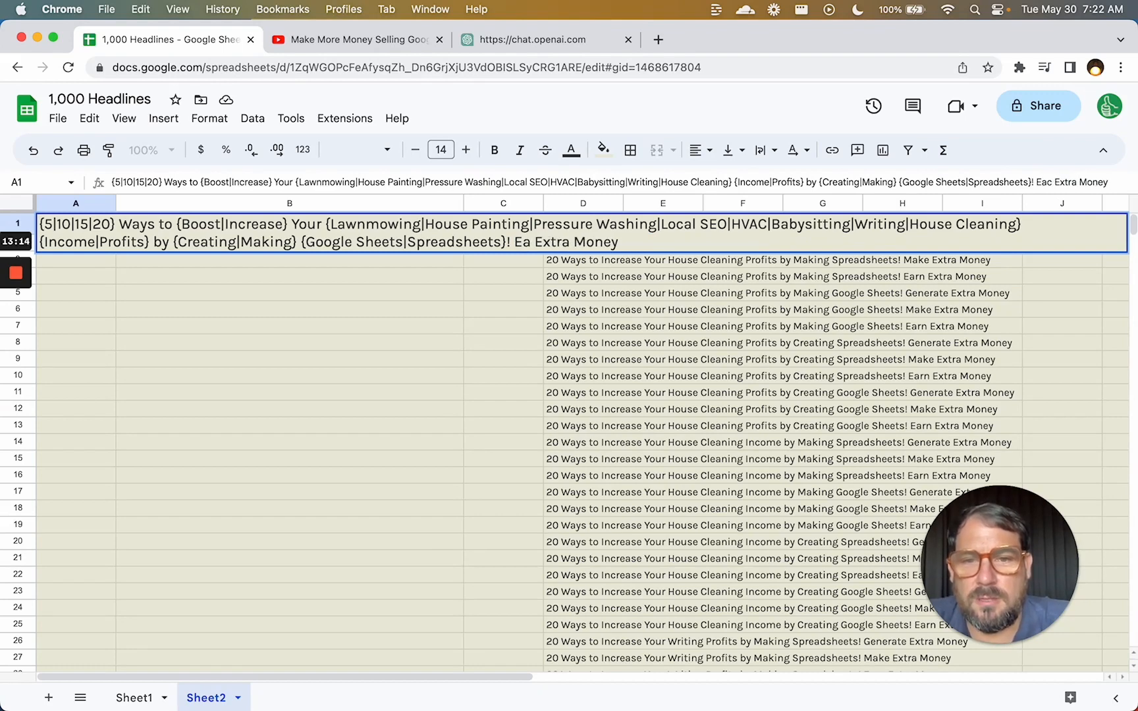
type("Make")
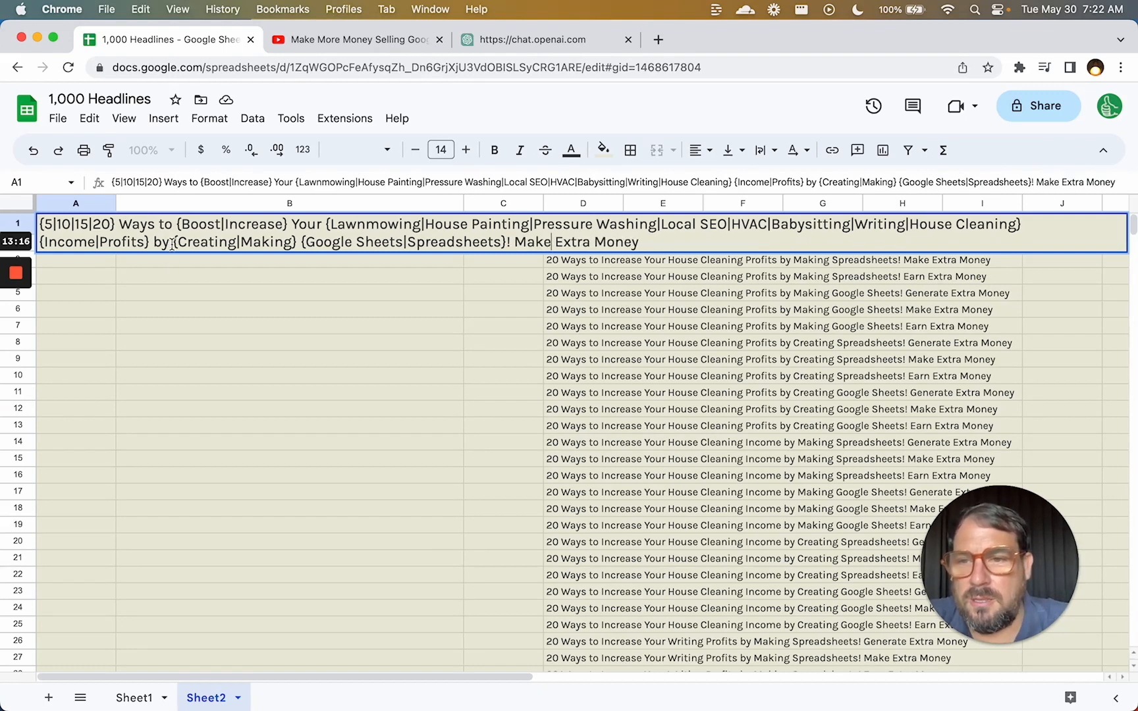
Fix the tool phrase to 'Making Google Sheets', replacing the Creating and Spreadsheets choices.
left_click_drag(172, 244, 296, 242)
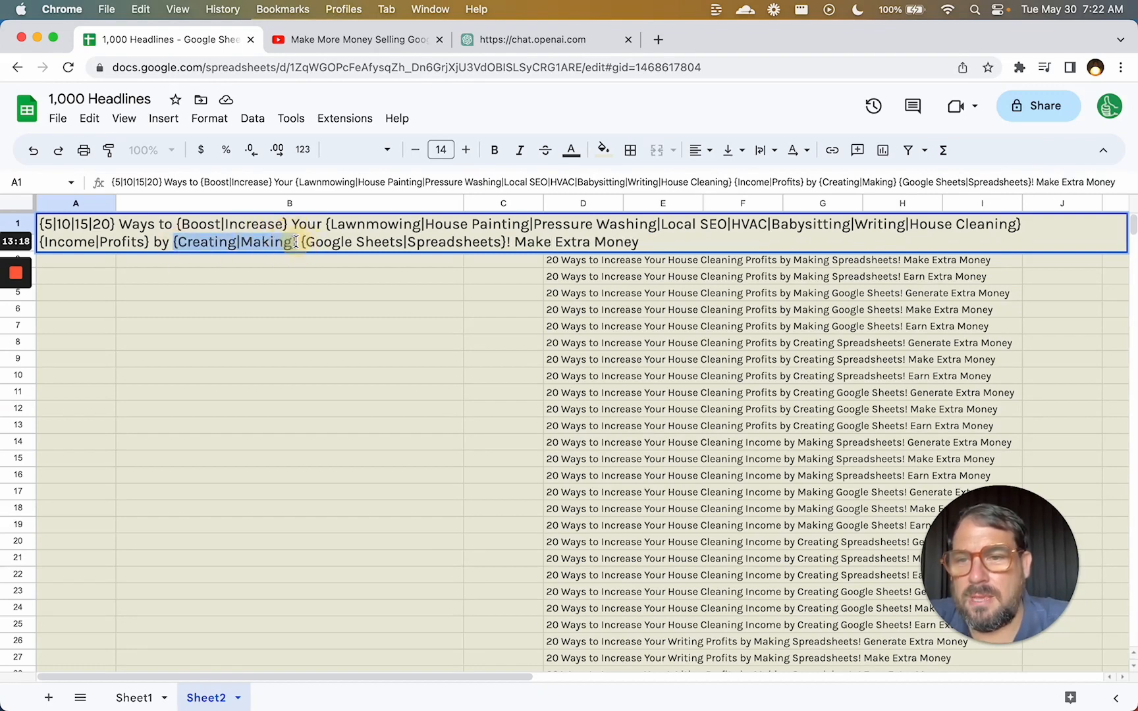
type("Making")
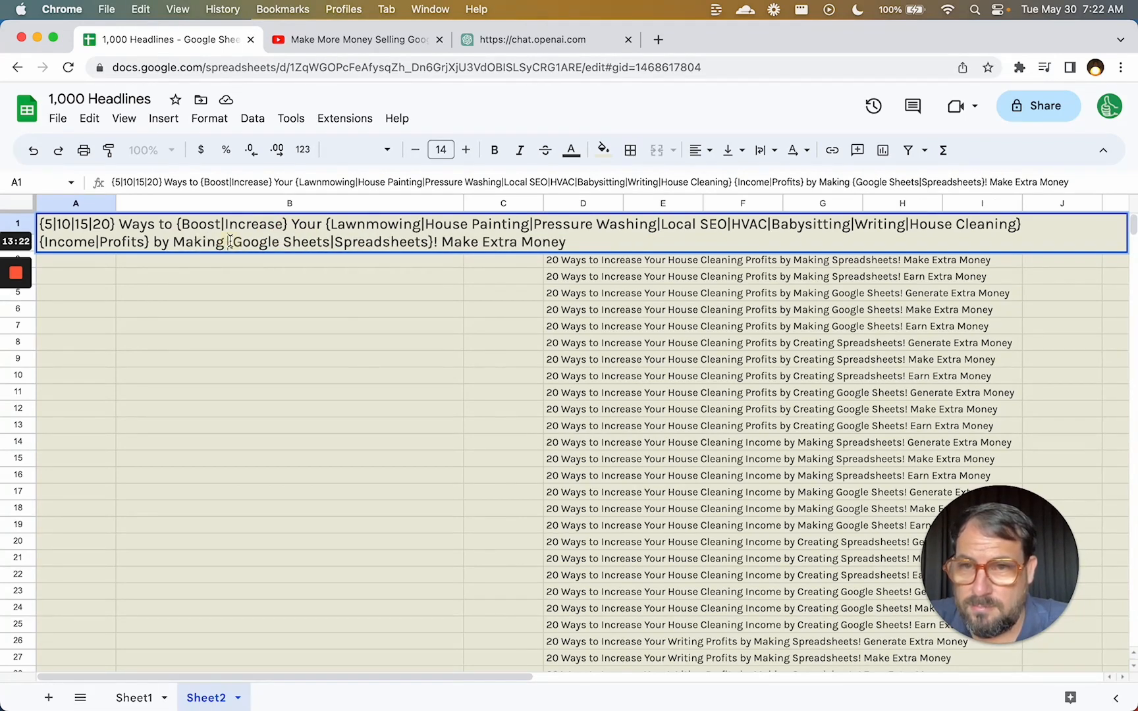
left_click_drag(228, 241, 431, 241)
type("Google Sheets")
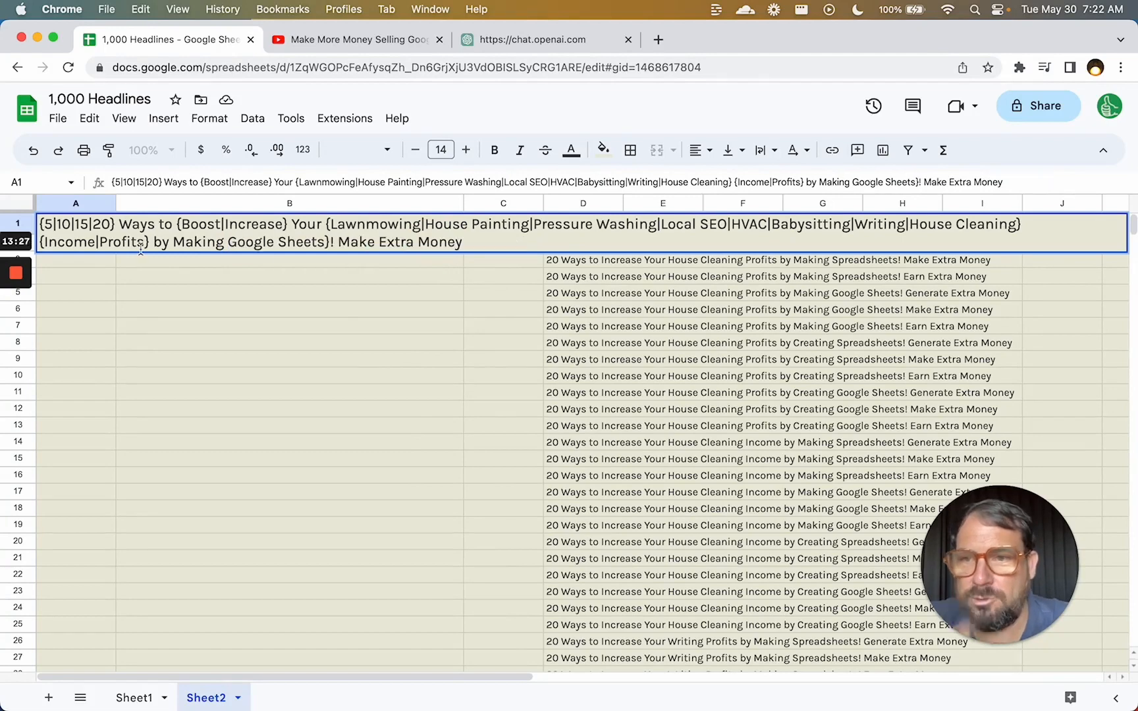
Fix the opening verb to Increase, delete the stray brace, and commit the template.
left_click_drag(286, 224, 177, 224)
type("Increase")
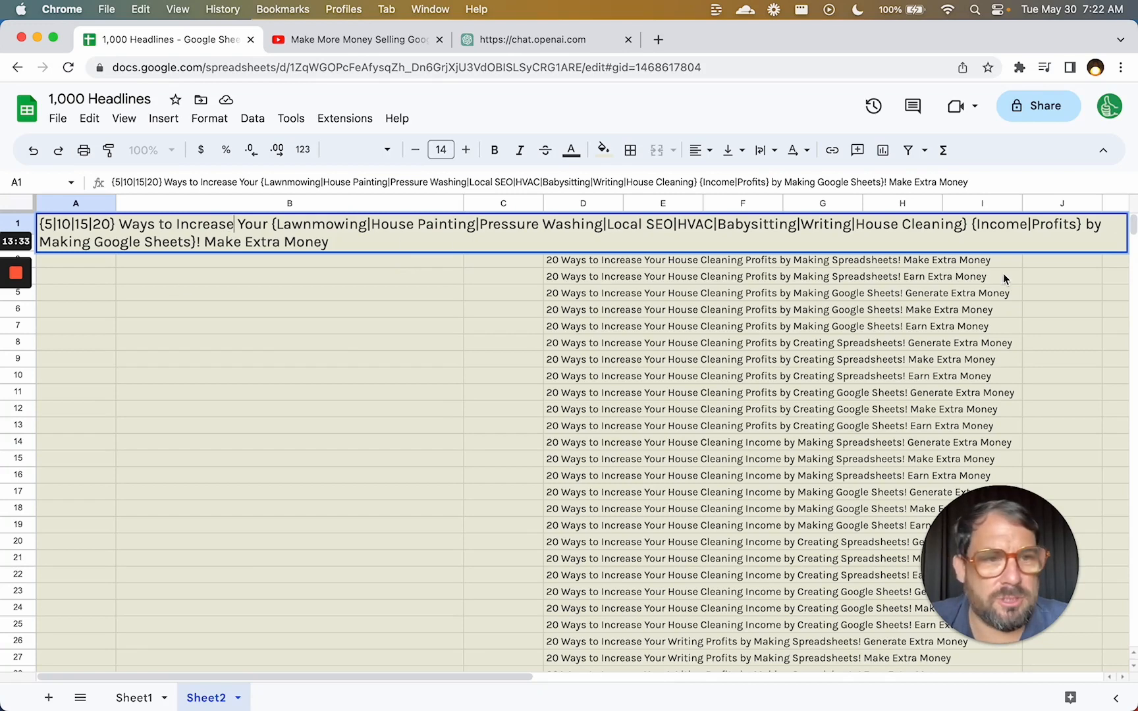
left_click(196, 240)
key("BackSpace")
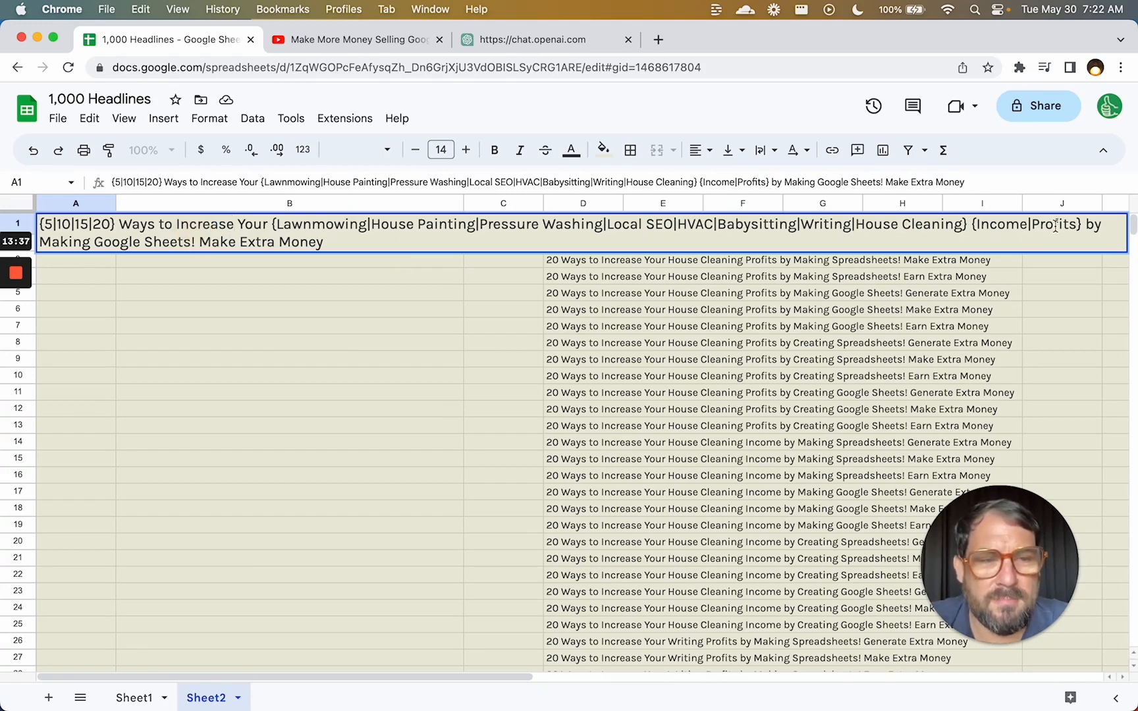
left_click(1016, 225)
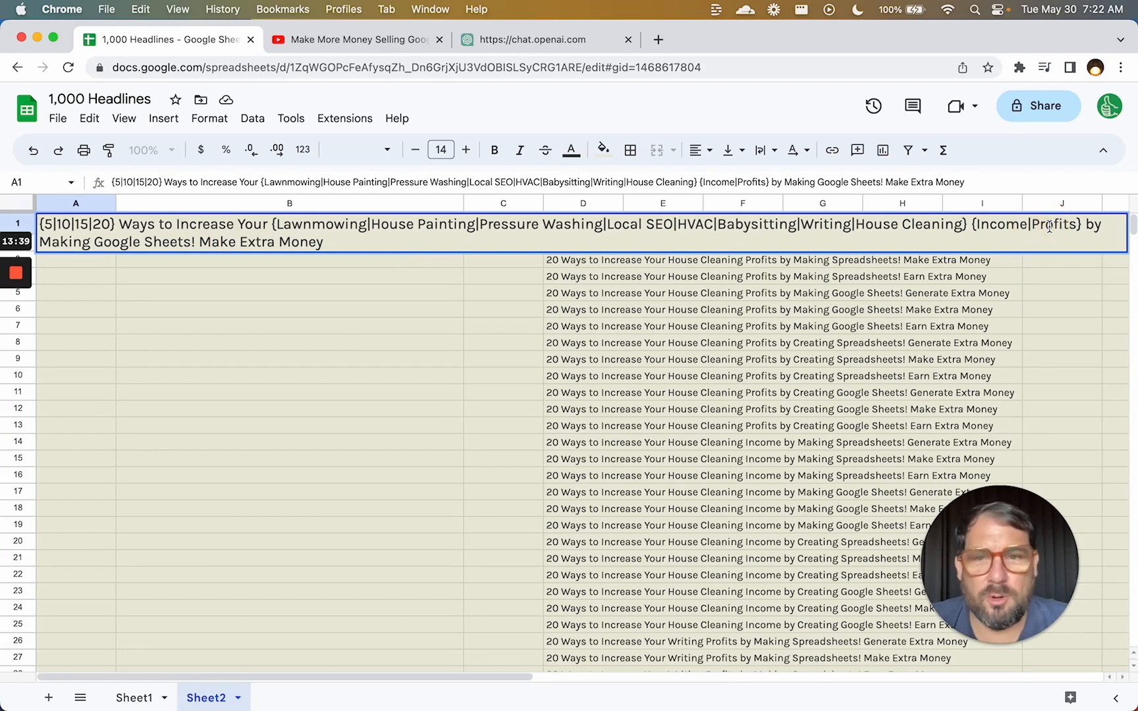
key("Return")
key("Up")
key("Down")
key("Right")
key("Right")
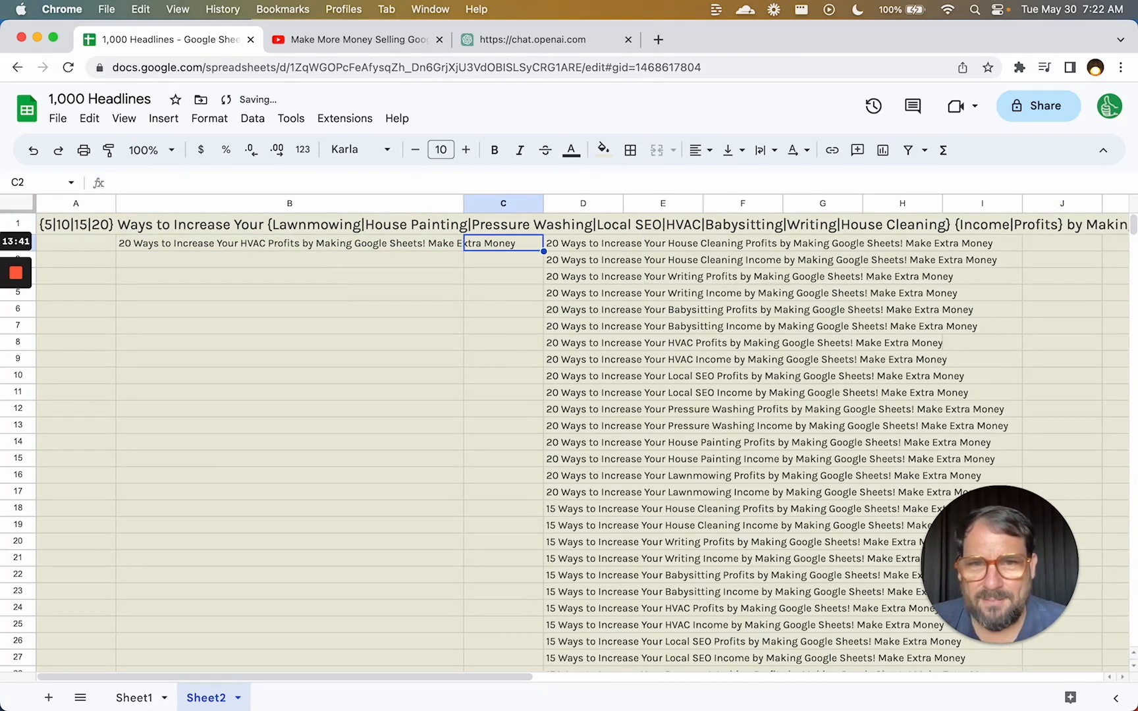
key("Right")
key("super+Down")
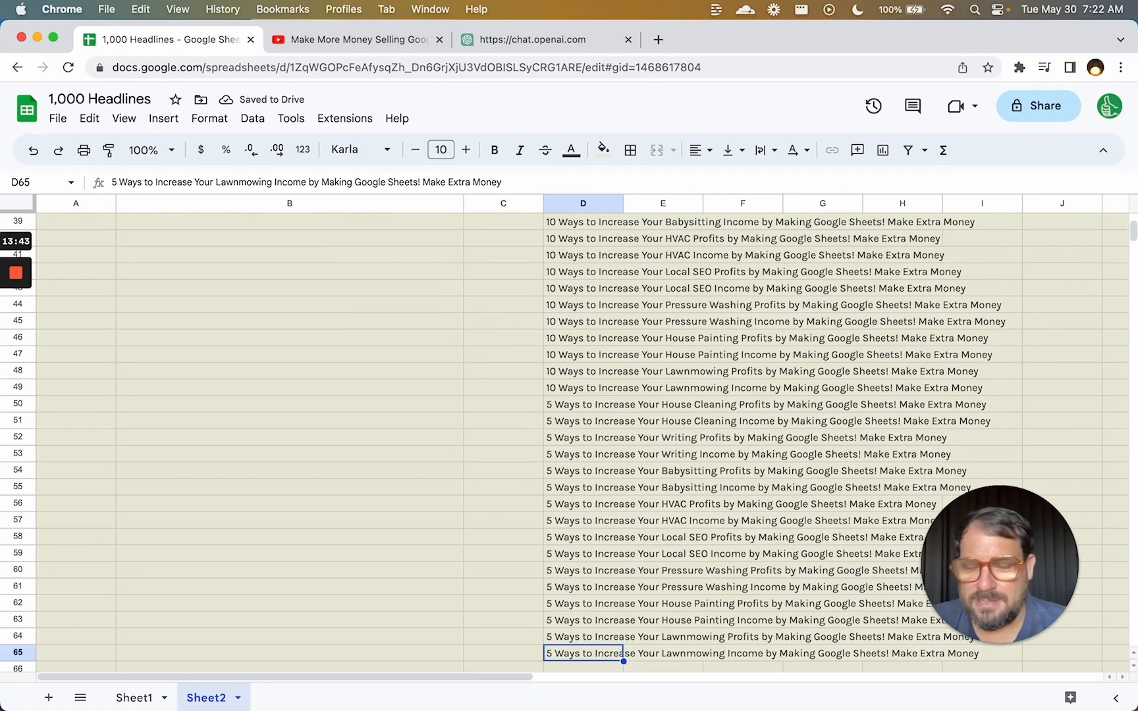
key("super+Up")
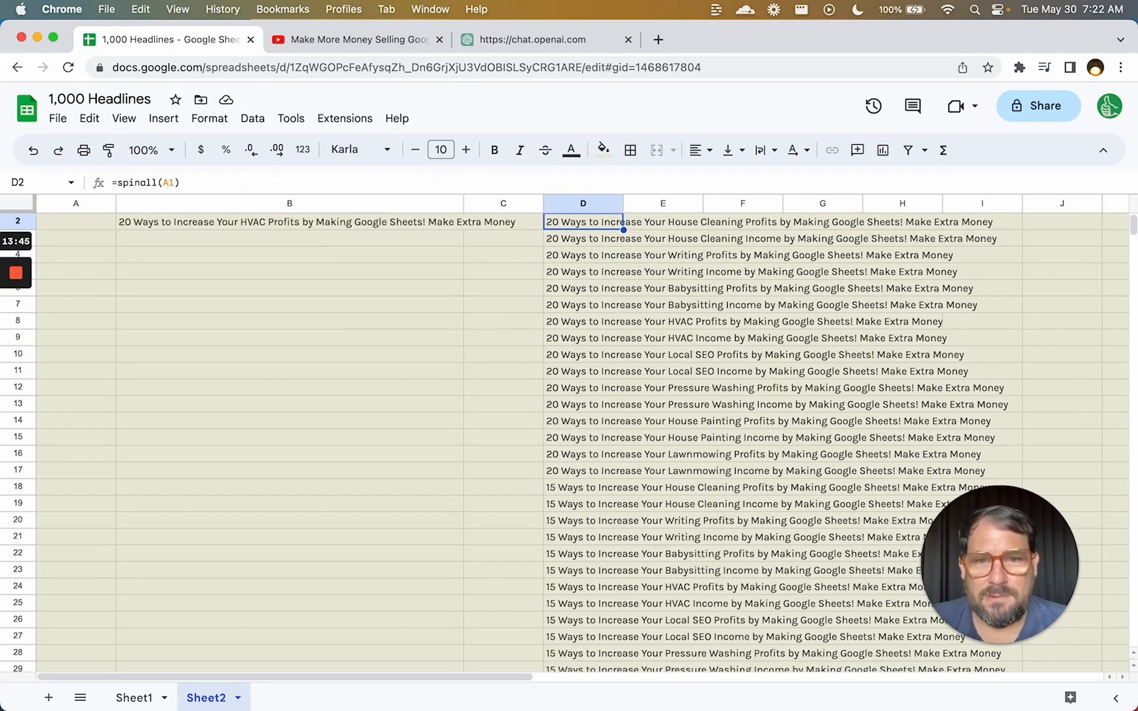
scroll(599, 474, "down", 3)
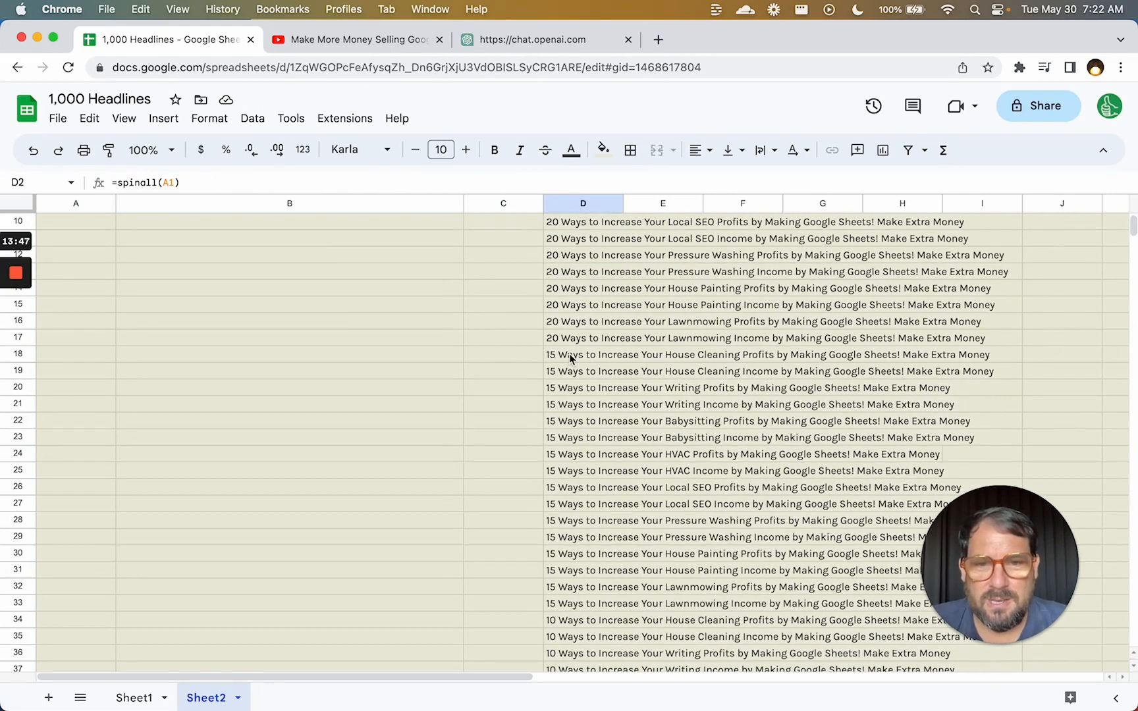
left_click_drag(571, 358, 569, 554)
scroll(568, 554, "down", 9)
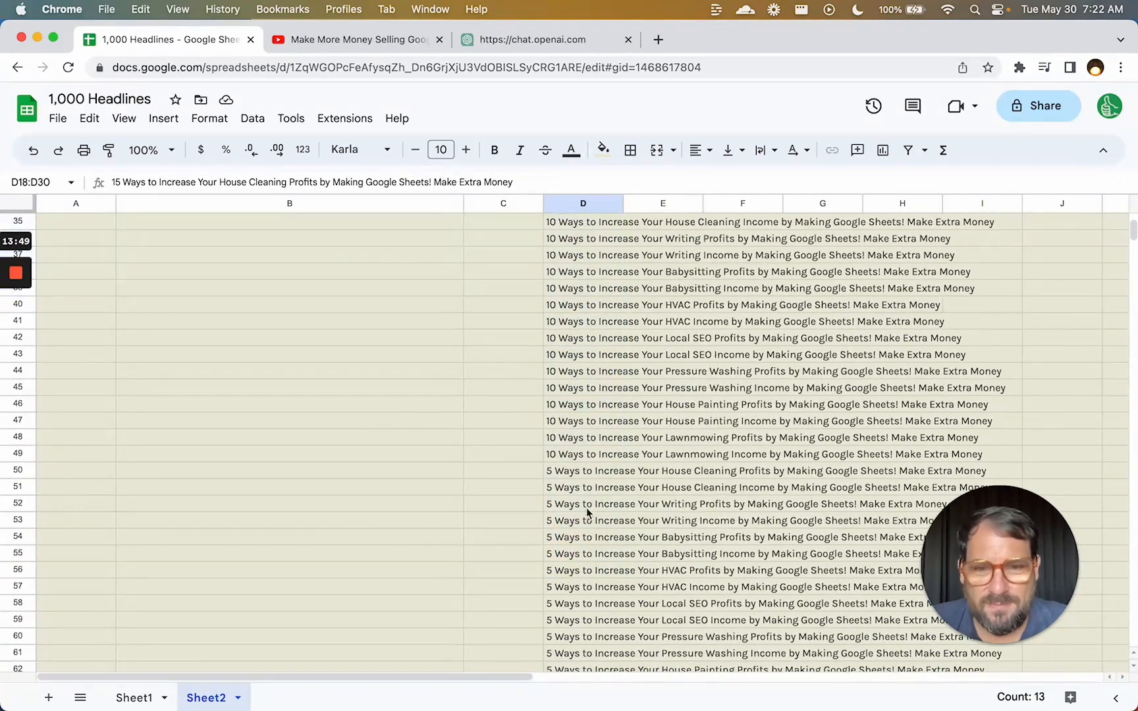
left_click(587, 469)
scroll(587, 471, "down", 5)
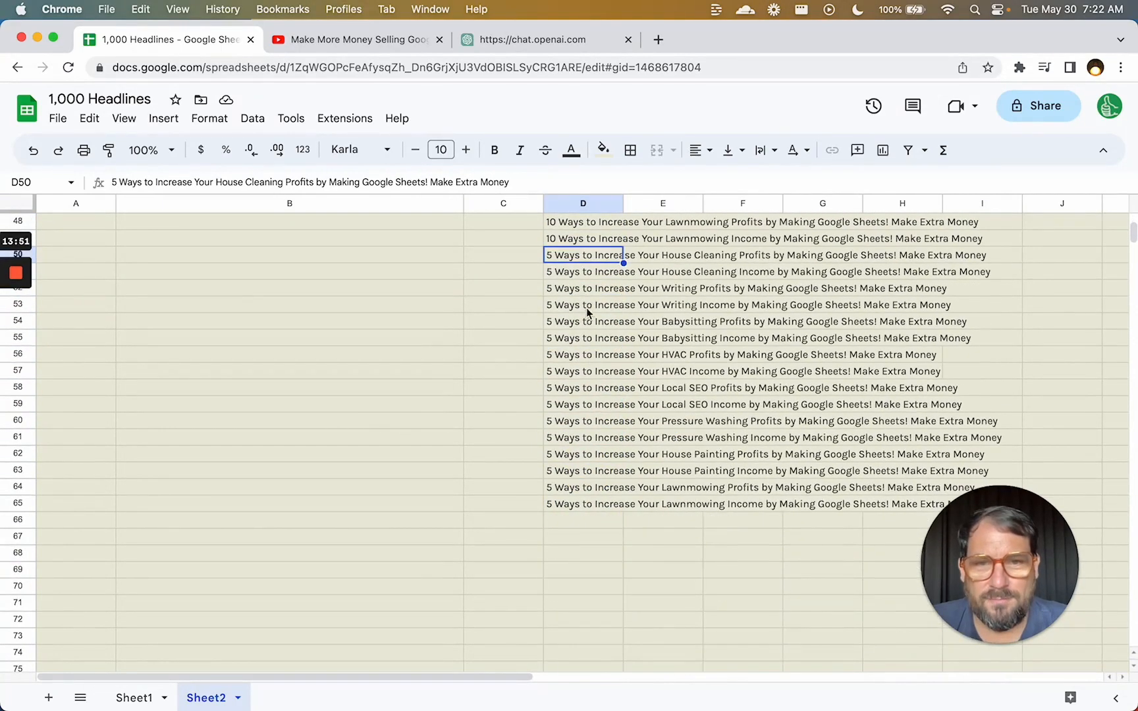
left_click_drag(596, 250, 594, 504)
scroll(575, 473, "up", 7)
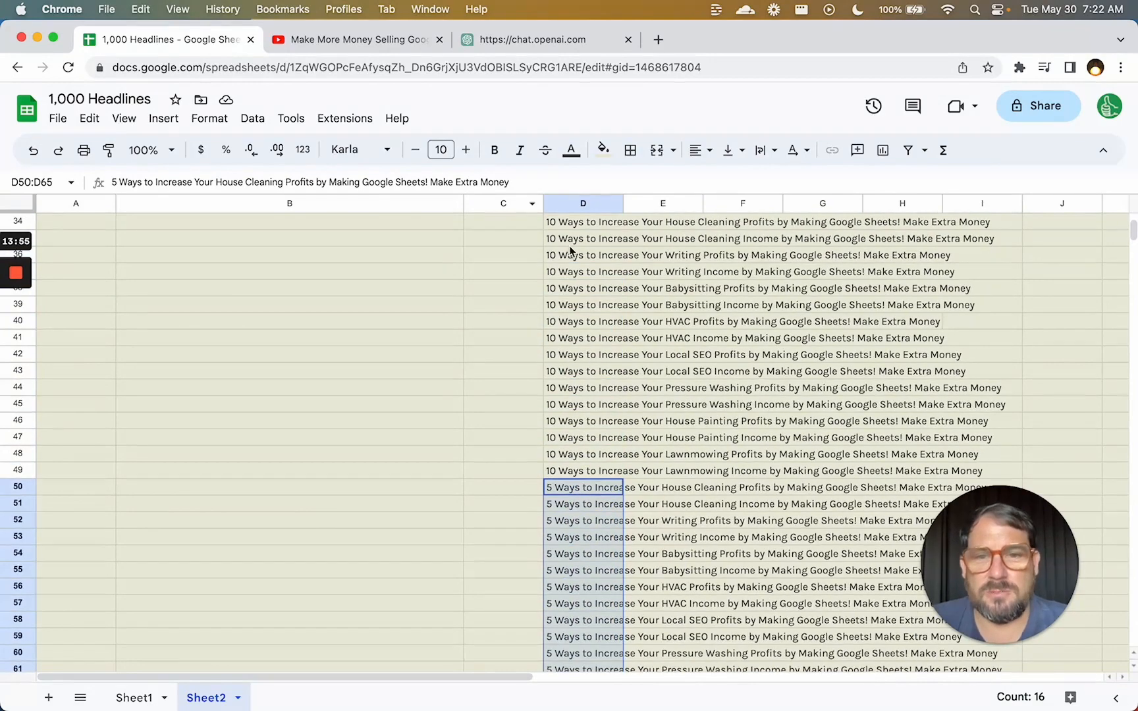
scroll(570, 250, "up", 6)
left_click_drag(580, 350, 581, 509)
scroll(566, 309, "up", 3)
left_click(662, 244)
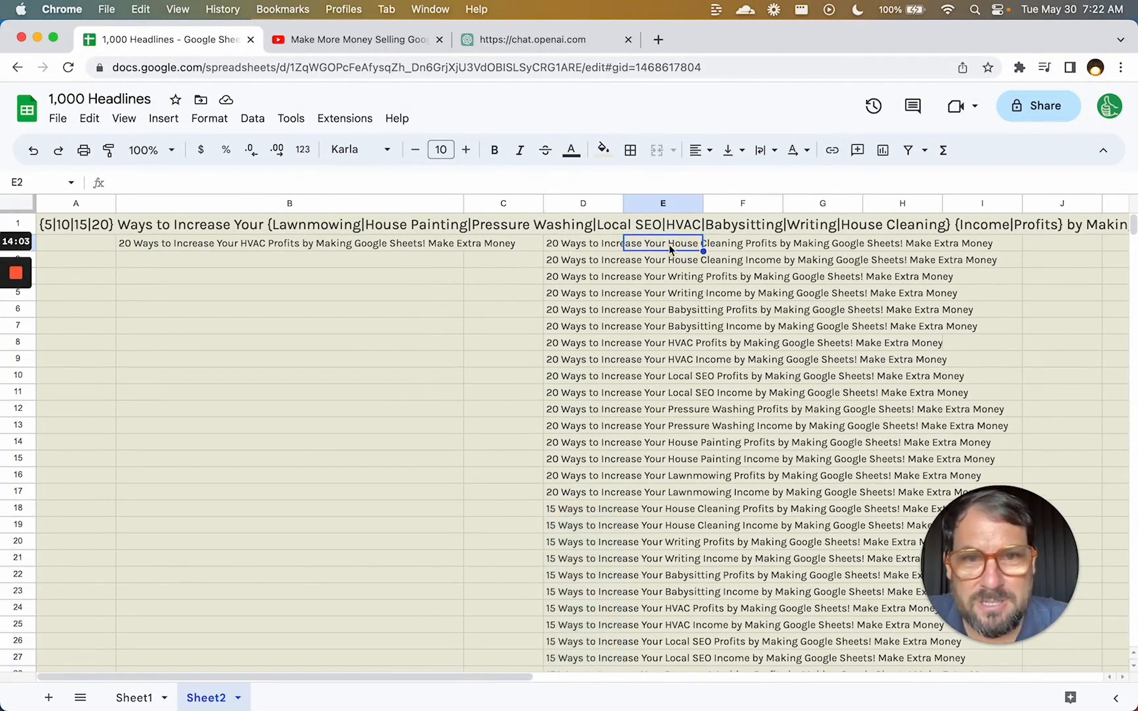
left_click(593, 249)
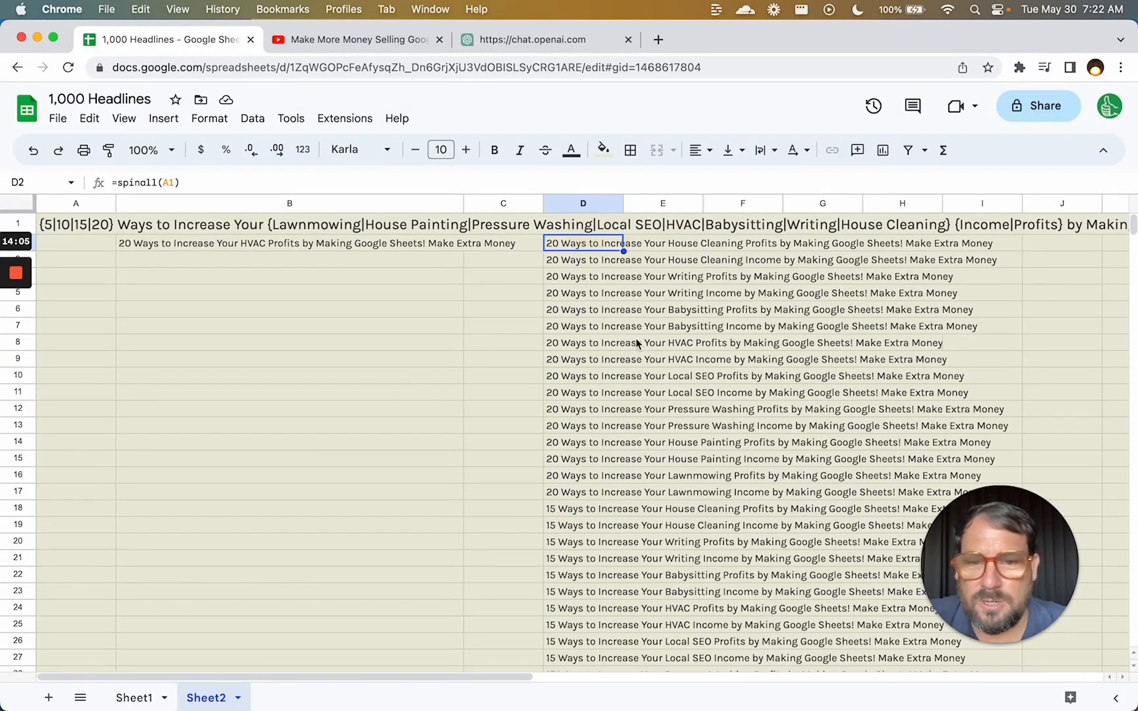
double_click(672, 243)
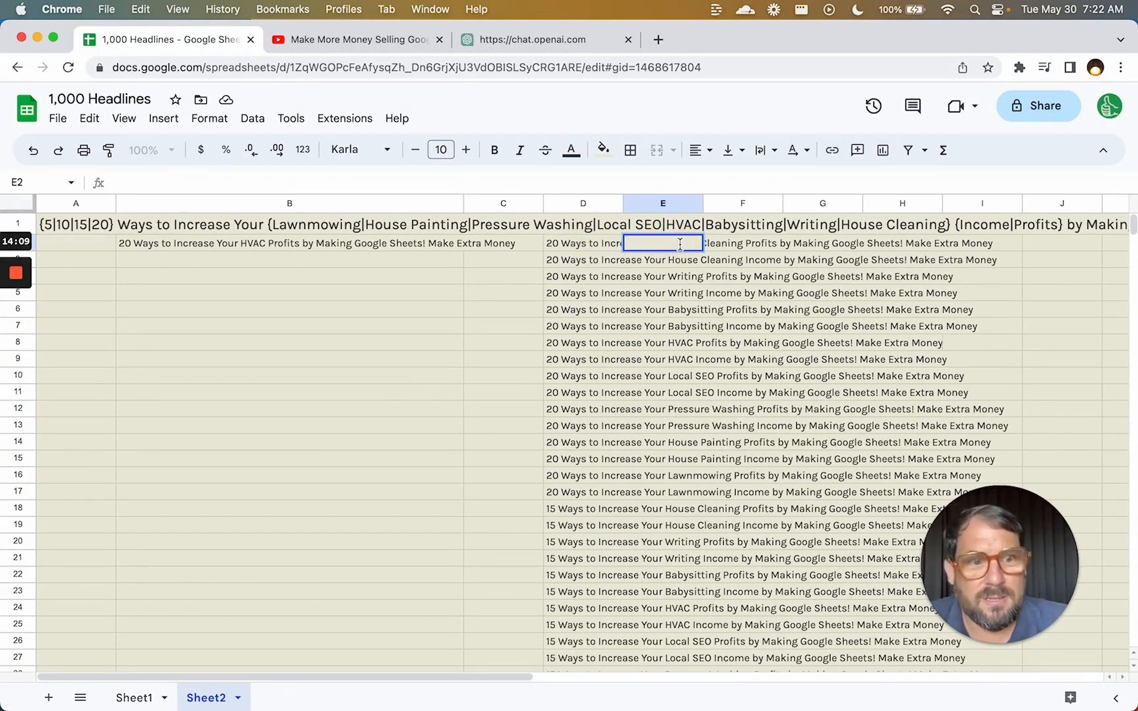
key("Escape")
key("Left")
key("Down")
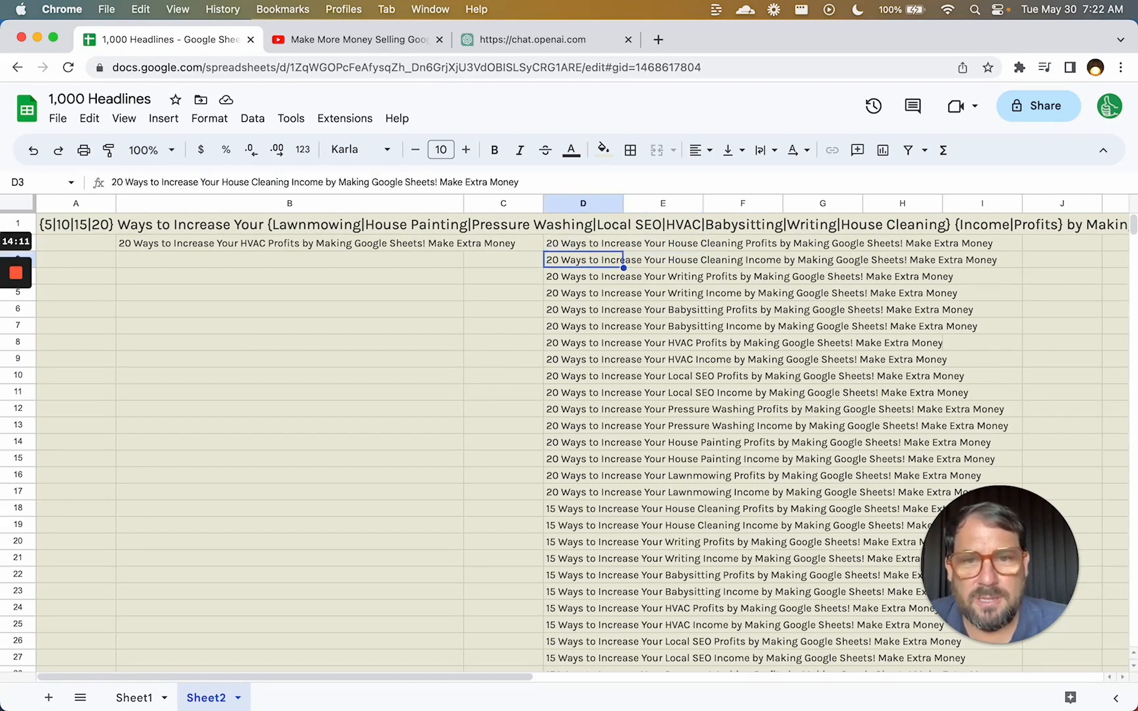
key("Up")
key("Right")
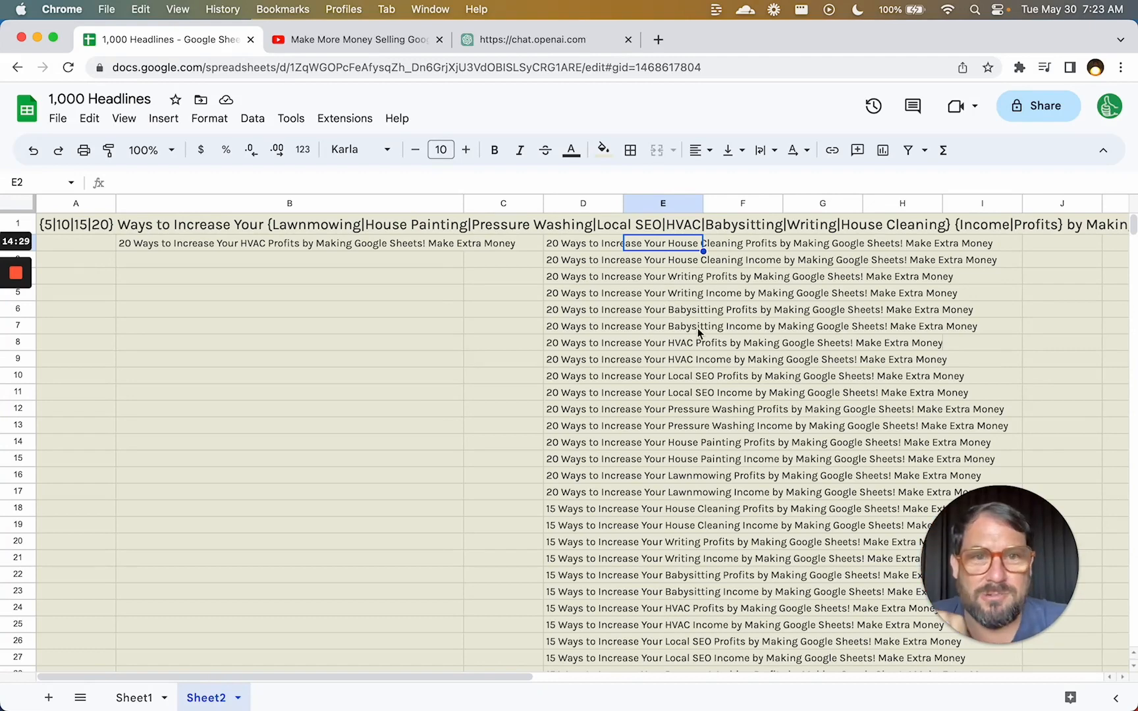
left_click(592, 246)
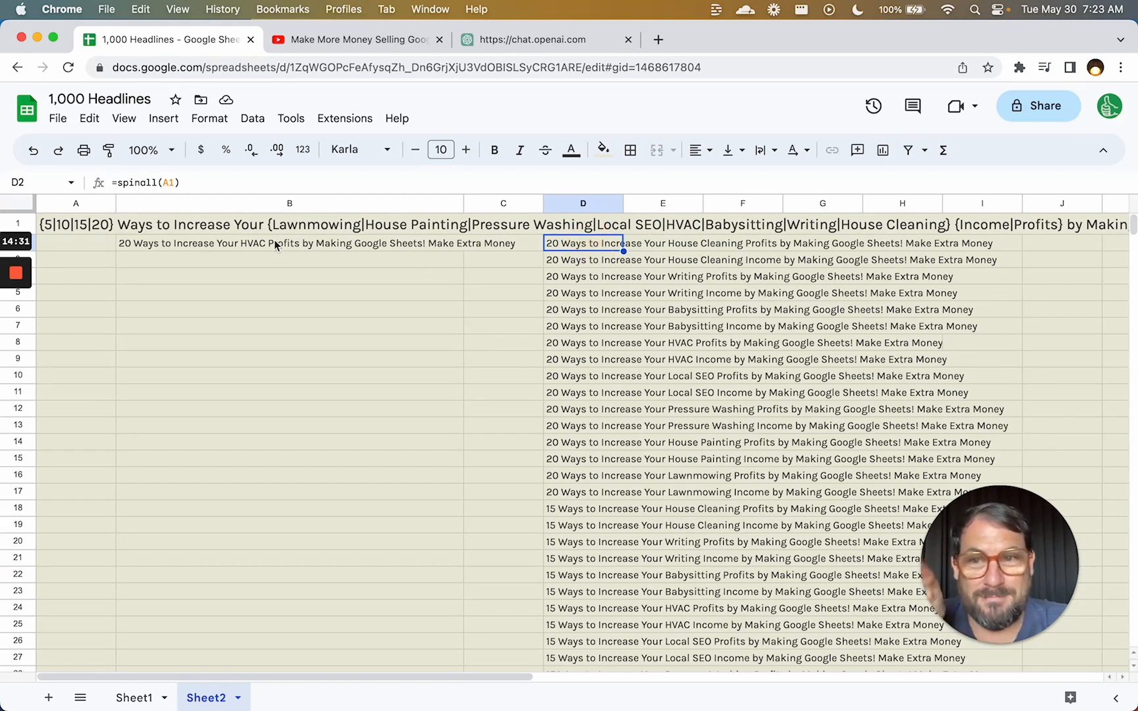
left_click(106, 226)
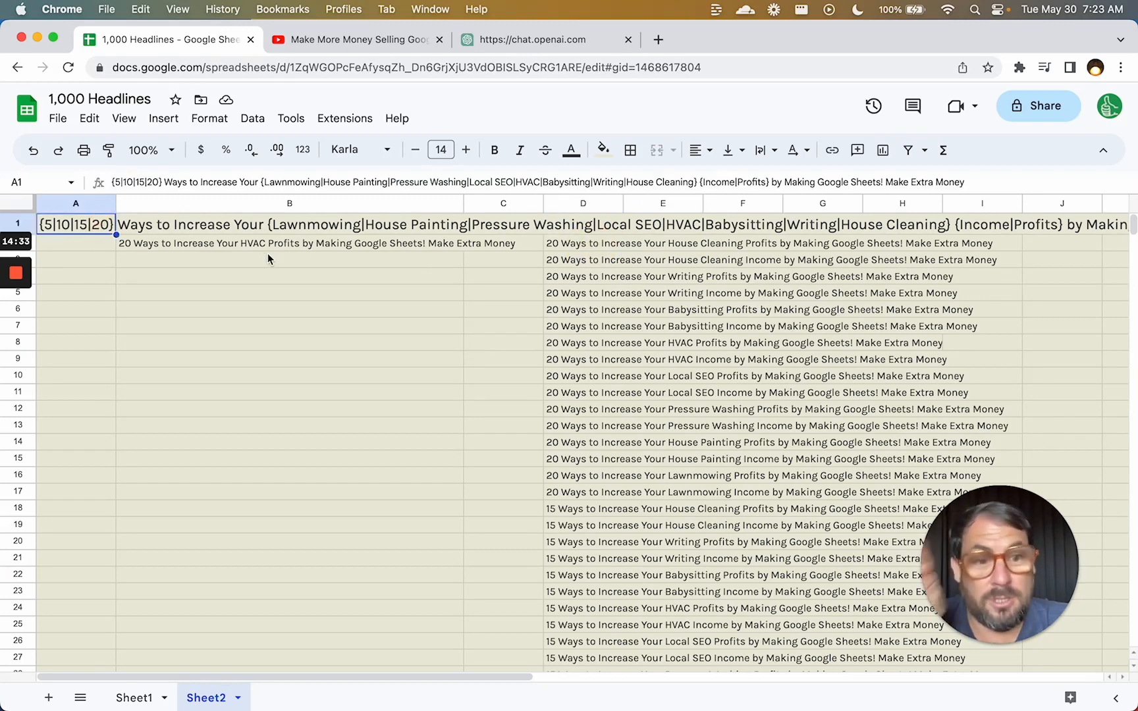